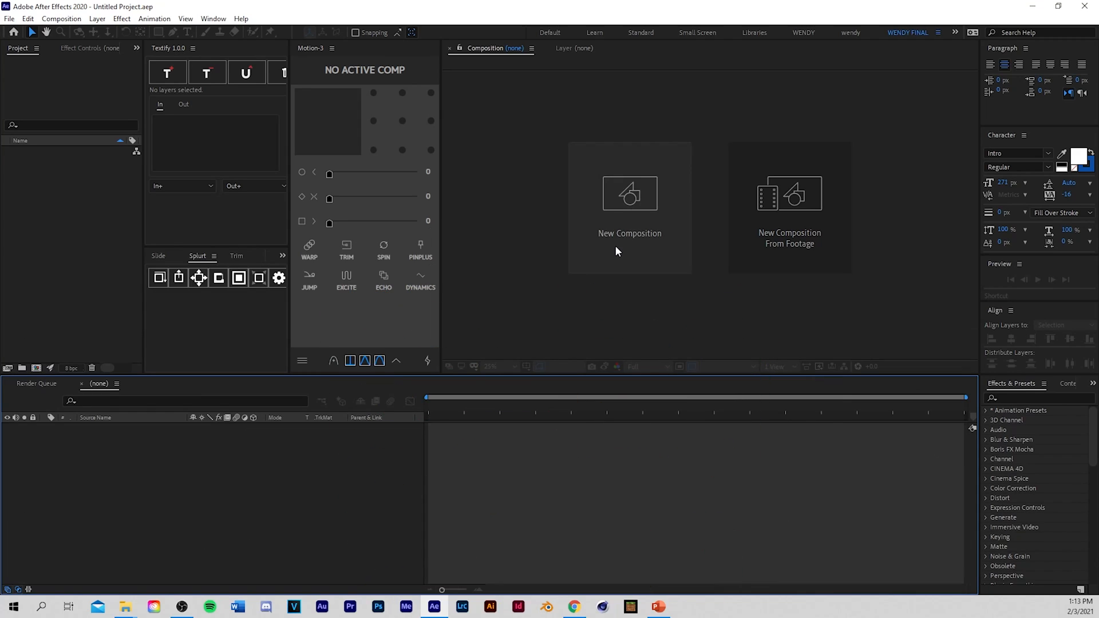
Step: Start a new composition named "main" and set its width to 1920 px
click(616, 245)
text(main)
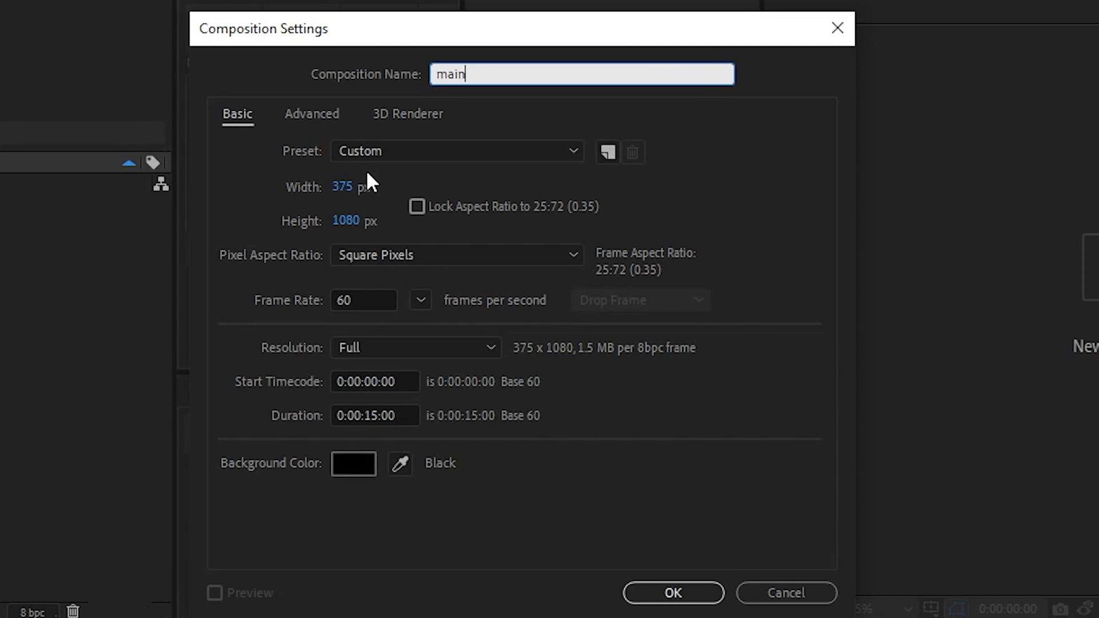
click(235, 153)
text(1923)
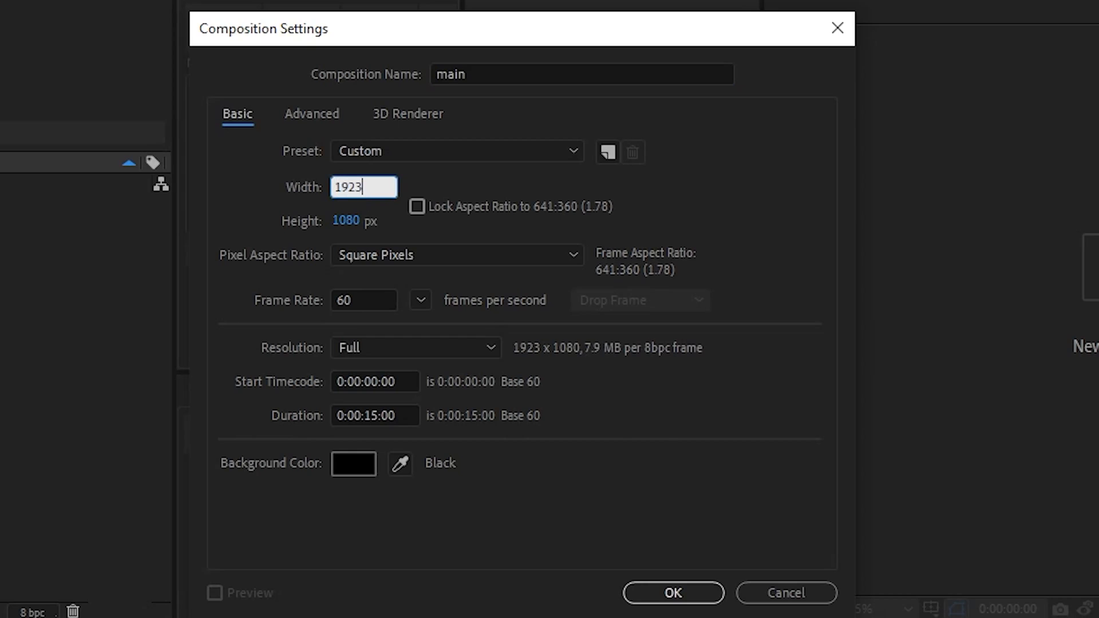
key(BackSpace)
text(0)
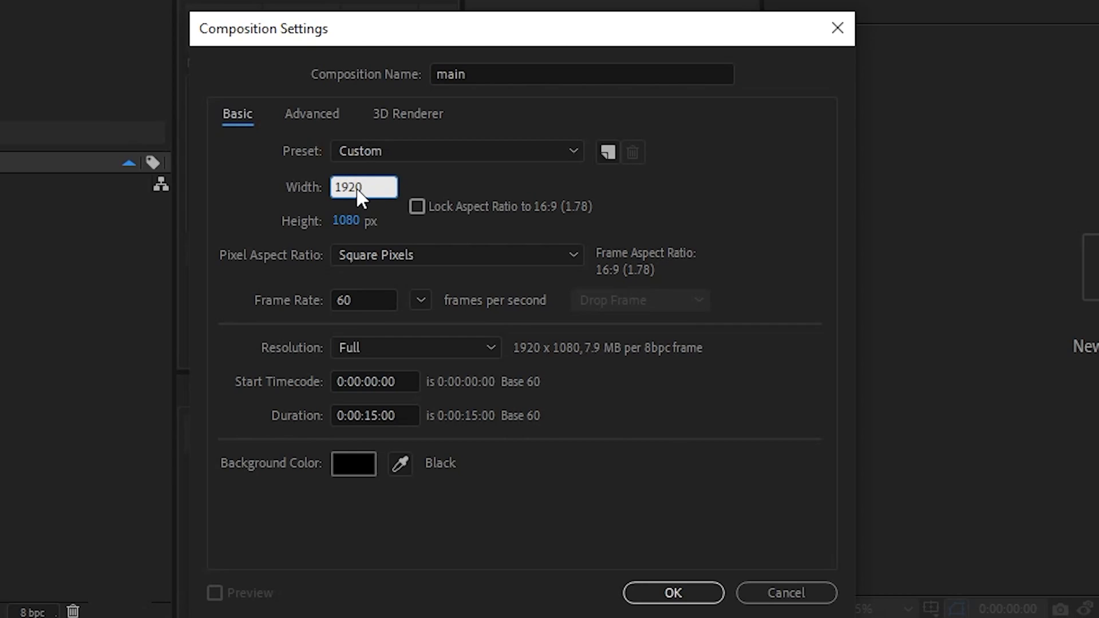
Step: Set the composition's duration to 0:00:20:00 and create it
click(382, 416)
key(BackSpace)
key(BackSpace)
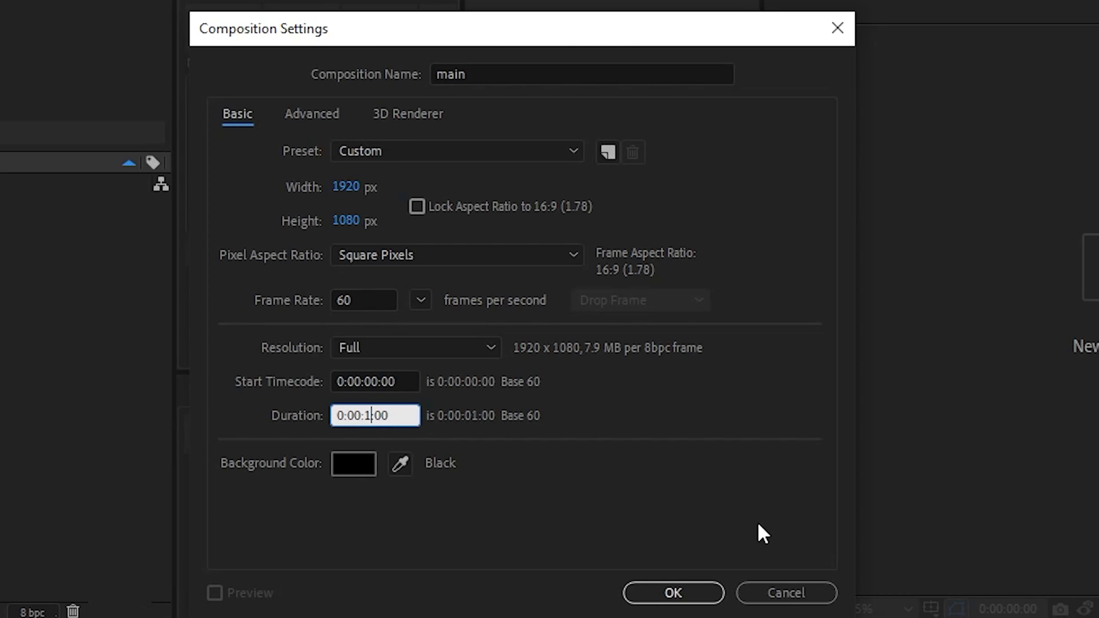
text(20)
drag(317, 39, 417, 23)
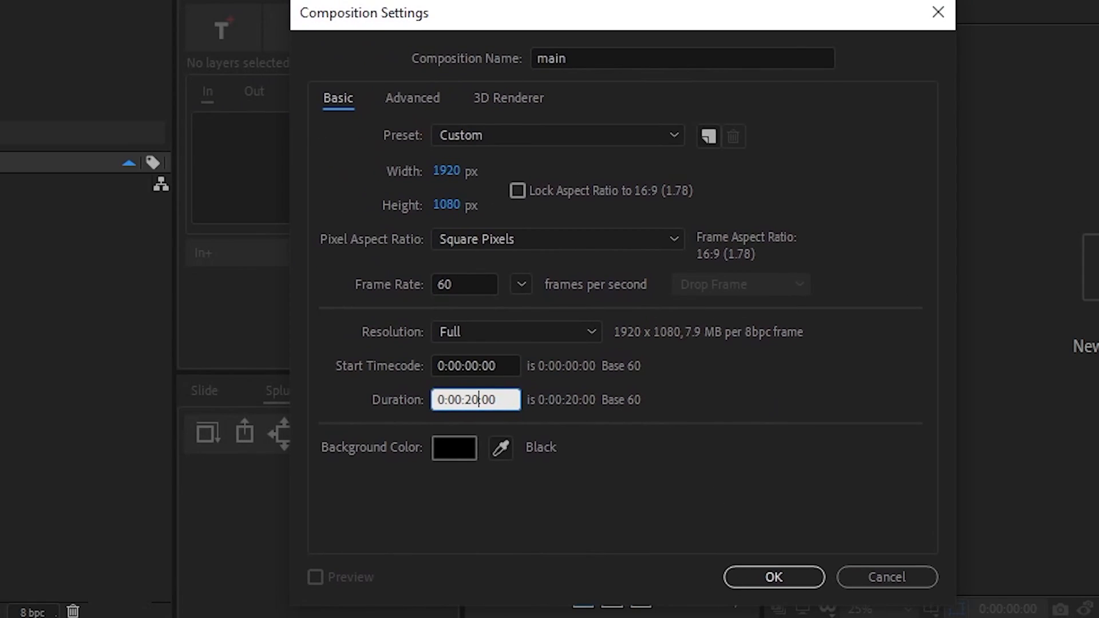
click(774, 577)
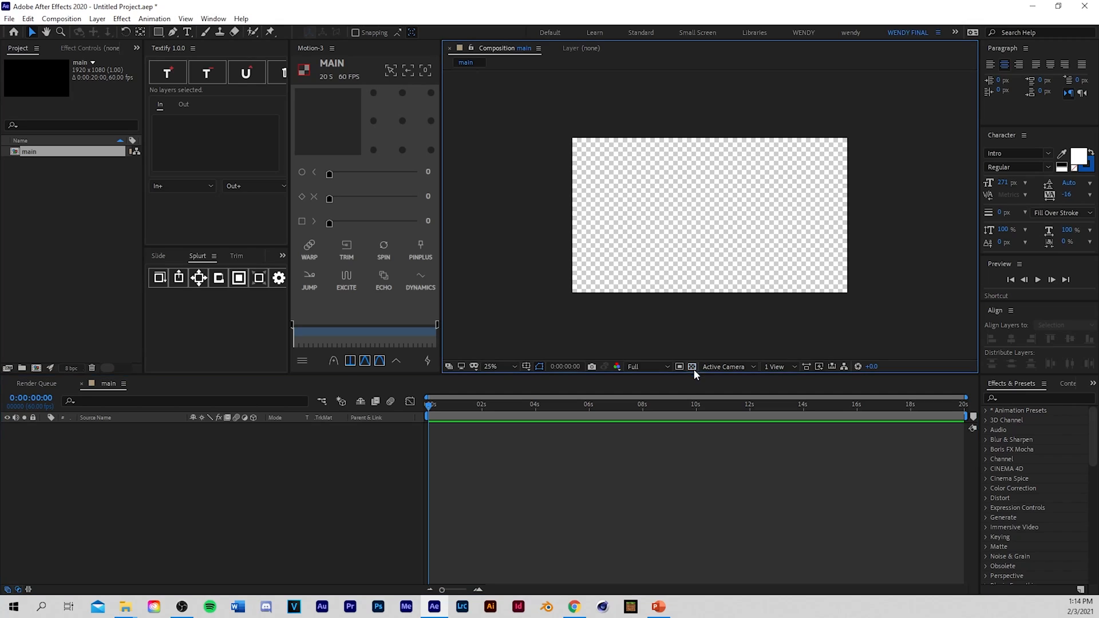
Step: Turn off the transparency grid in the composition view
click(692, 367)
click(692, 367)
click(693, 367)
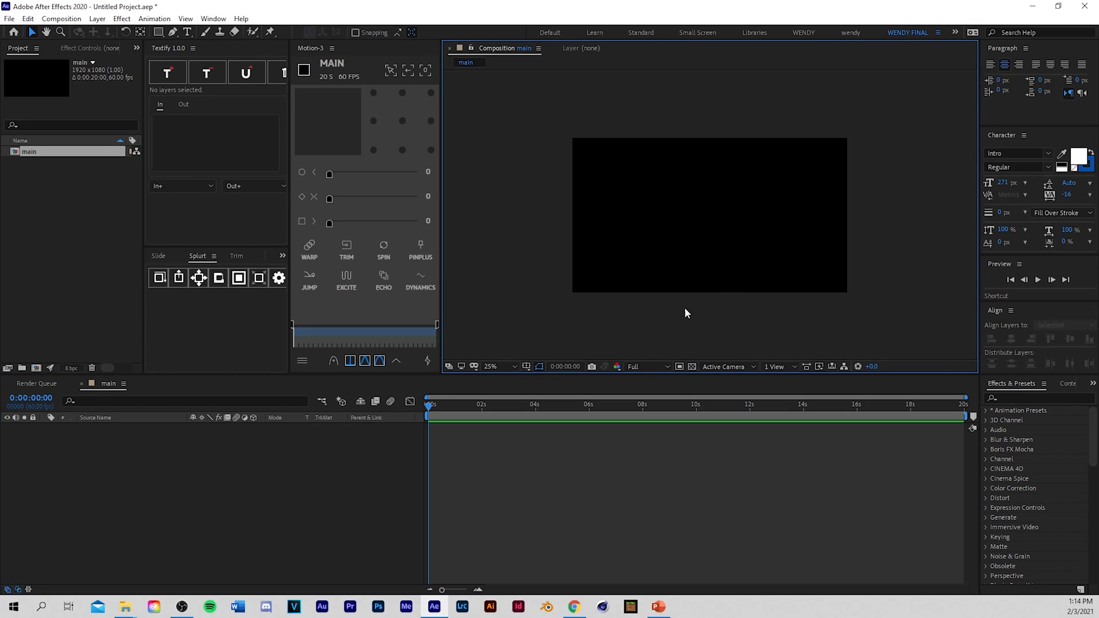
scroll(727, 188, down, 2)
click(395, 458)
Step: Add a text layer reading "wendy" to the main composition
click(188, 32)
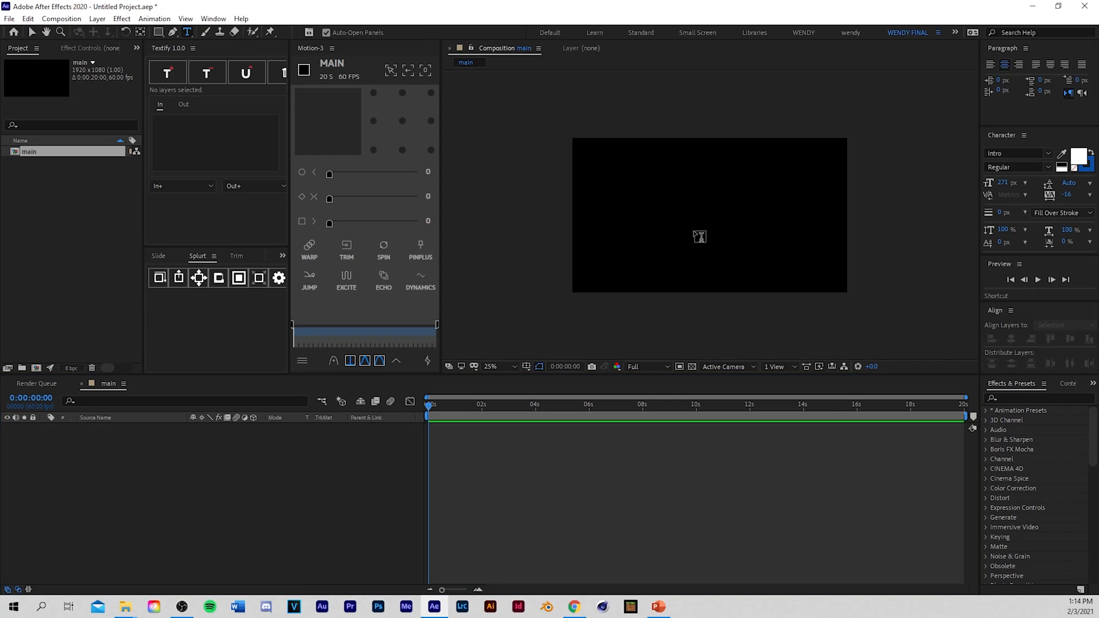
click(690, 219)
text(wendy)
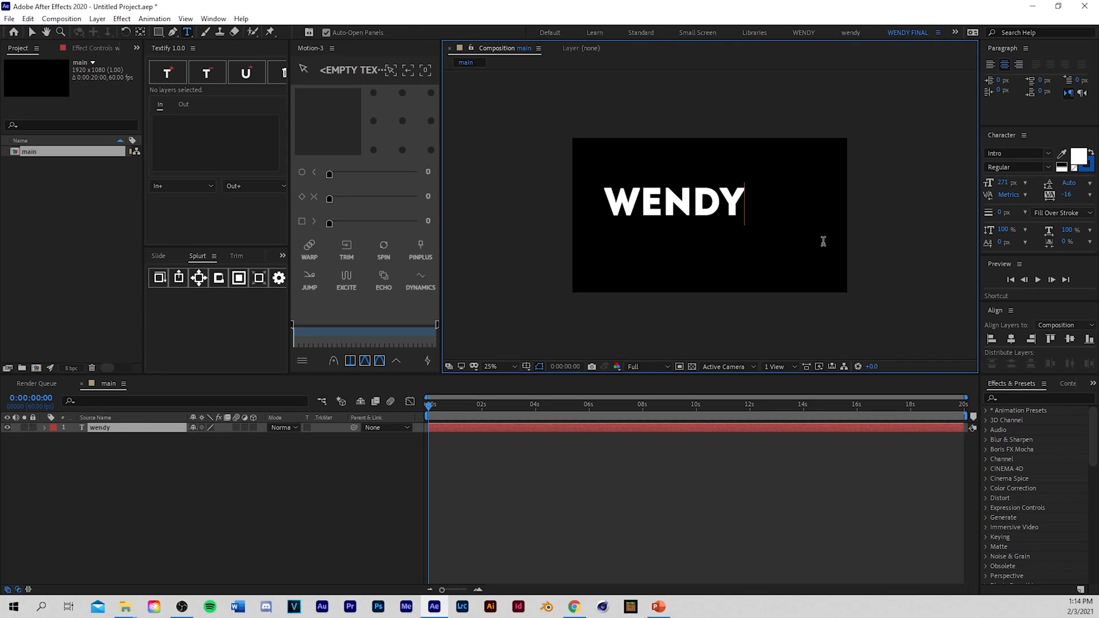
Step: Change the font of the whole "wendy" text to Provicali
click(1048, 153)
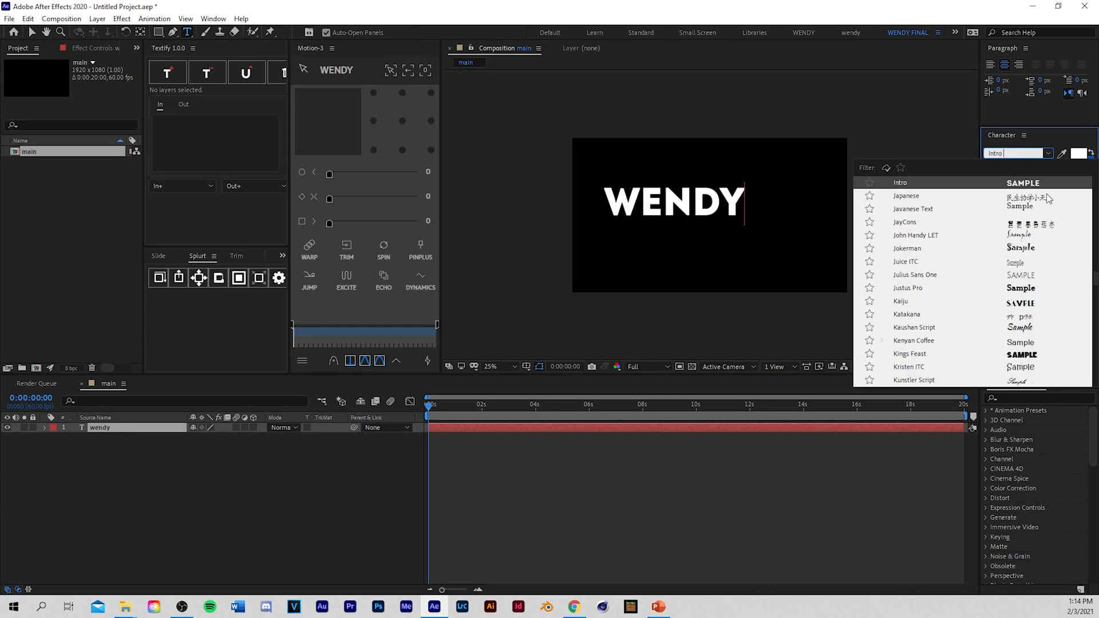
text(prov)
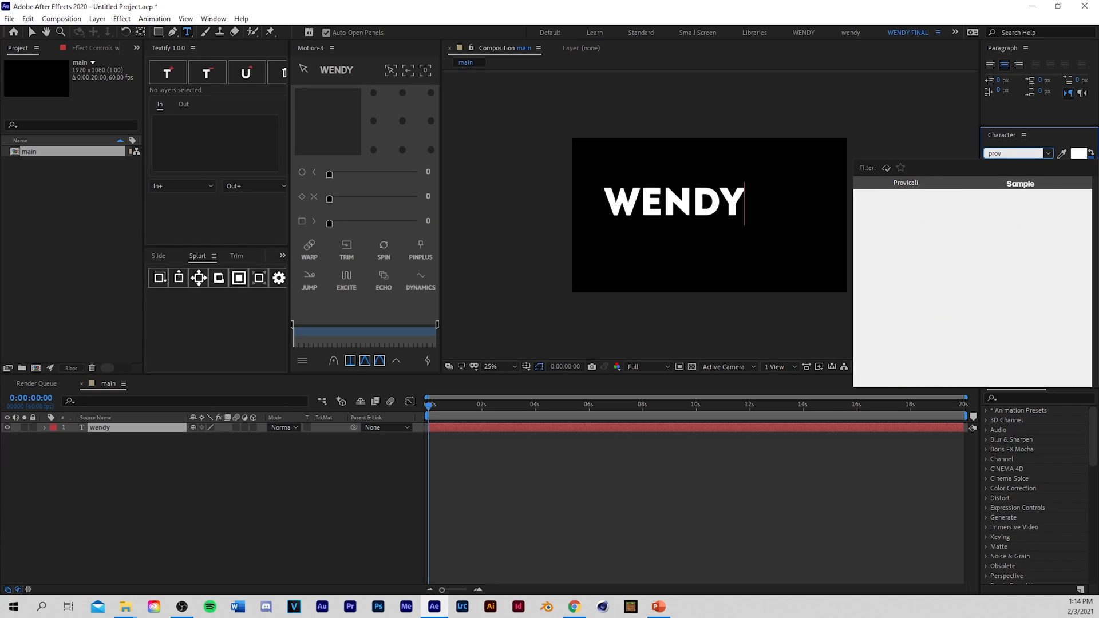
click(916, 188)
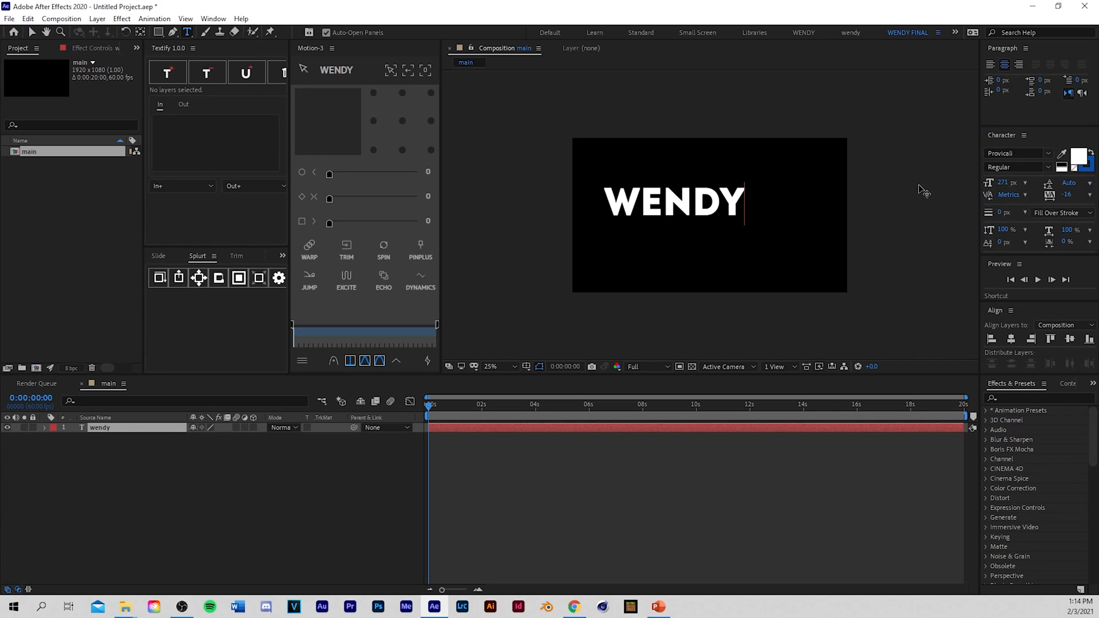
key(ctrl+a)
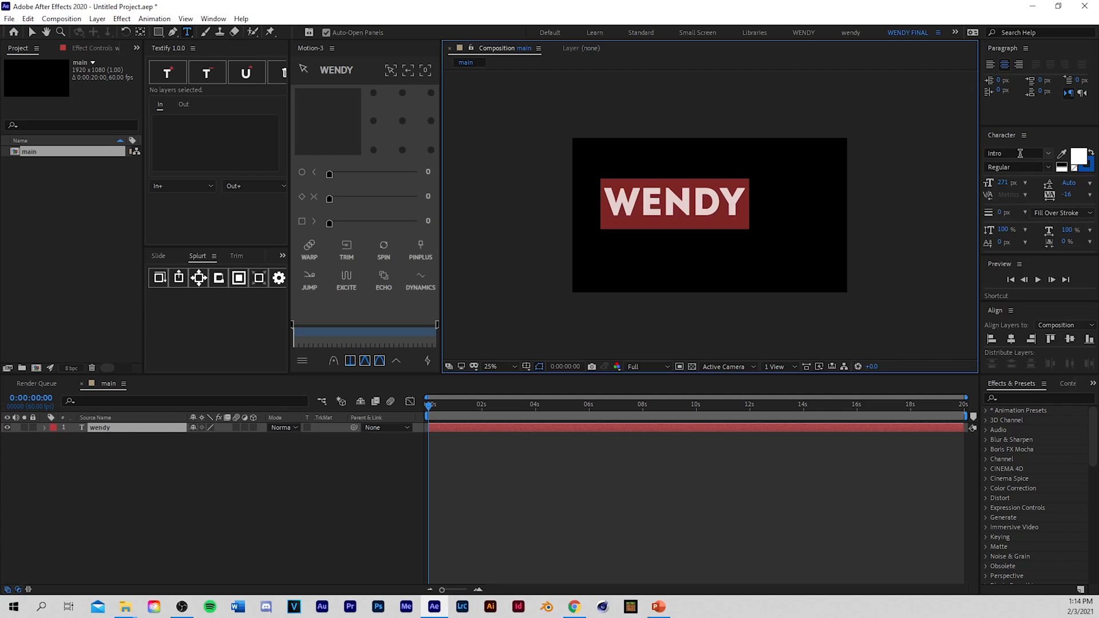
click(1048, 154)
text(prov)
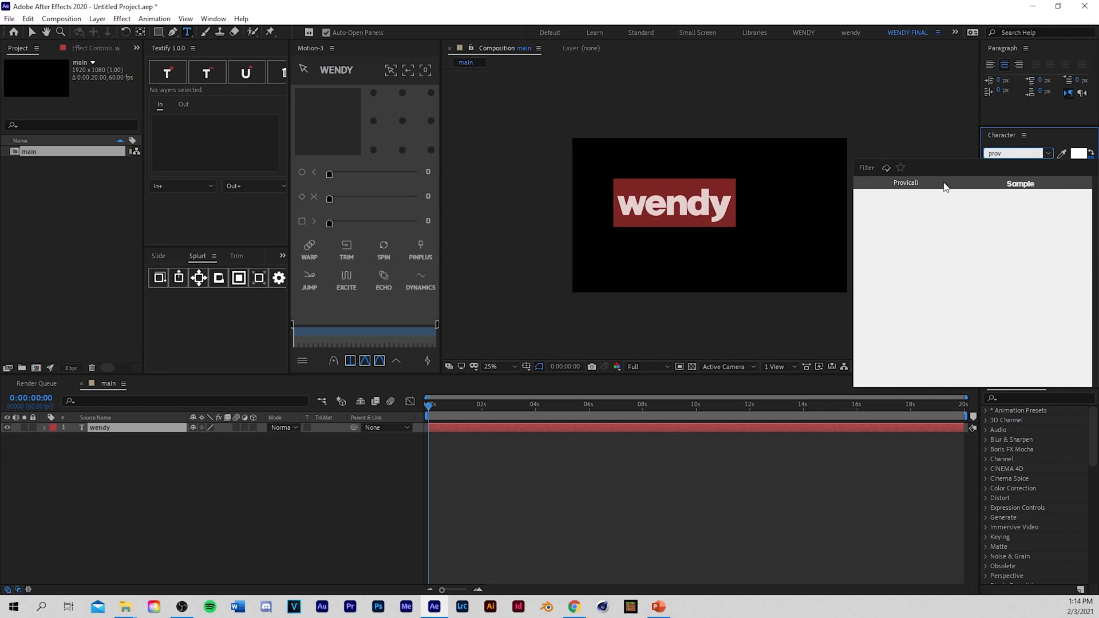
click(945, 187)
click(646, 212)
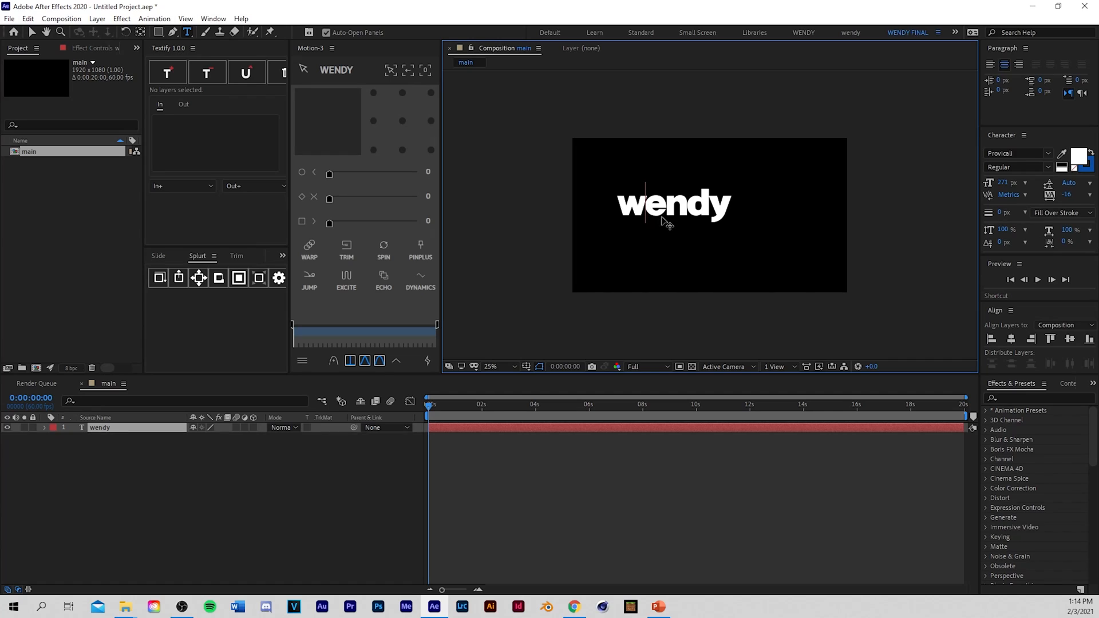
Step: Retype the text in capitals as "WENDY" and set its tracking to 0
double_click(670, 222)
text(WENDY)
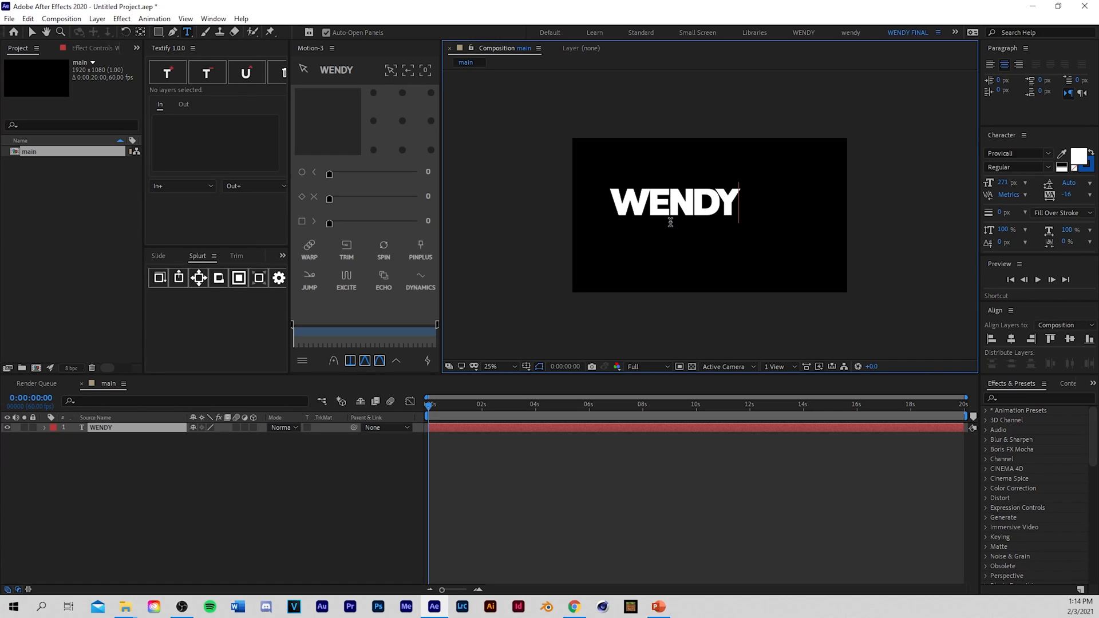
double_click(670, 223)
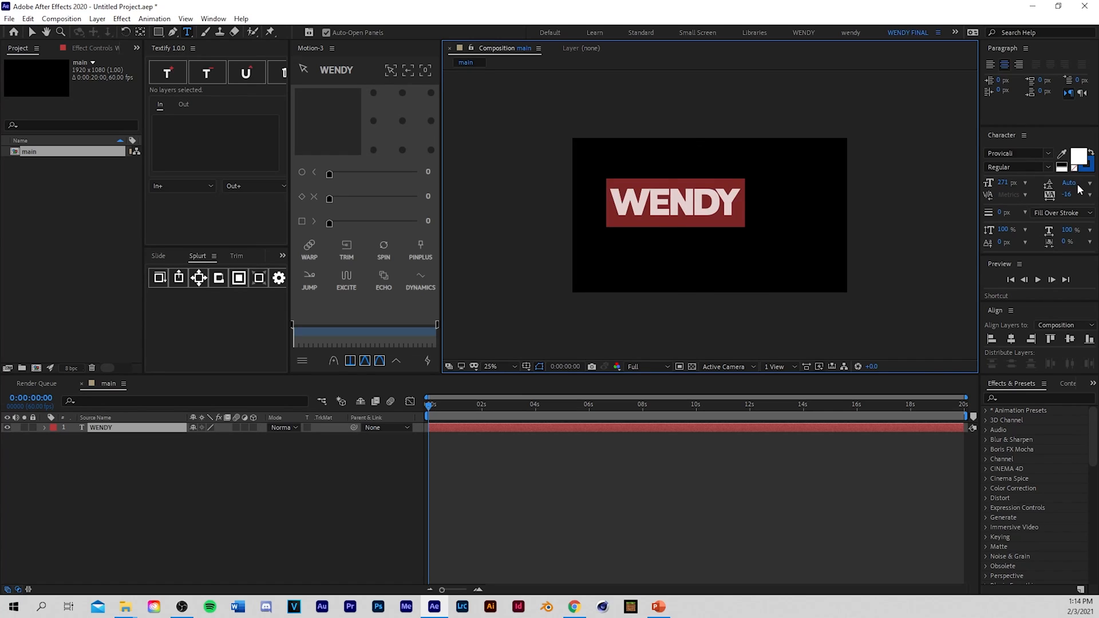
click(441, 438)
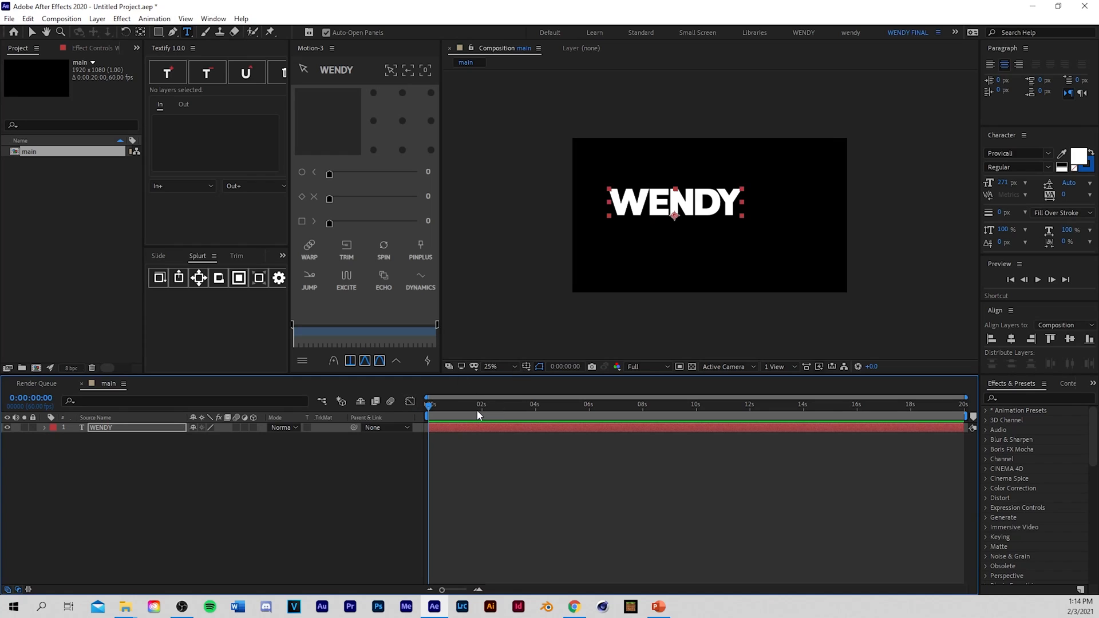
Step: Center the anchor point in the WENDY layer's content and align the layer to the composition's center horizontally and vertically
click(97, 19)
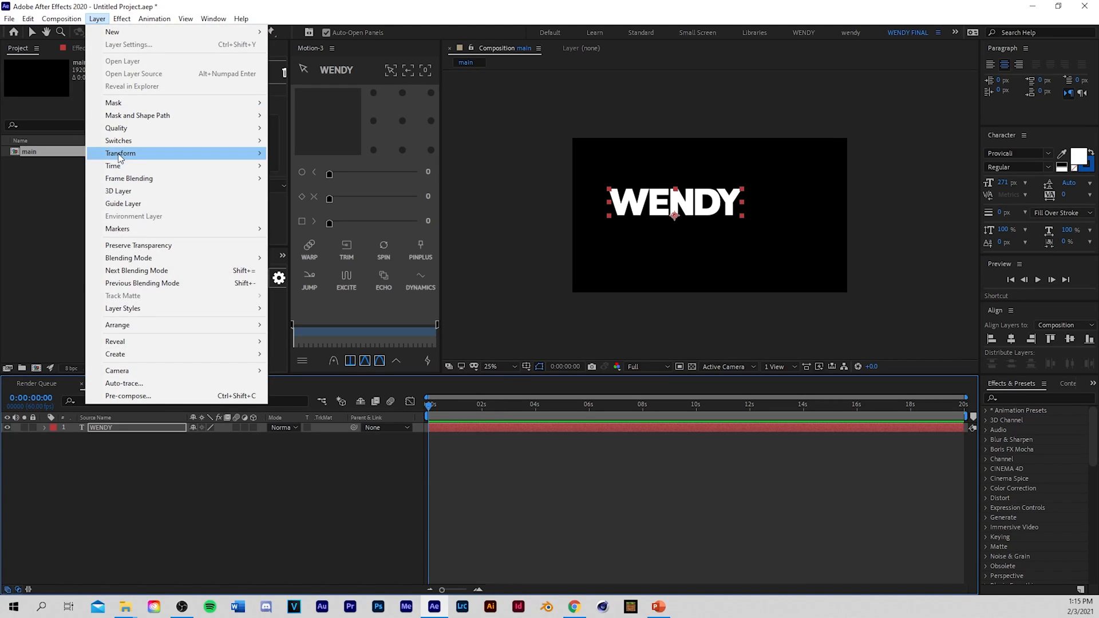
mouse_move(132, 153)
click(310, 286)
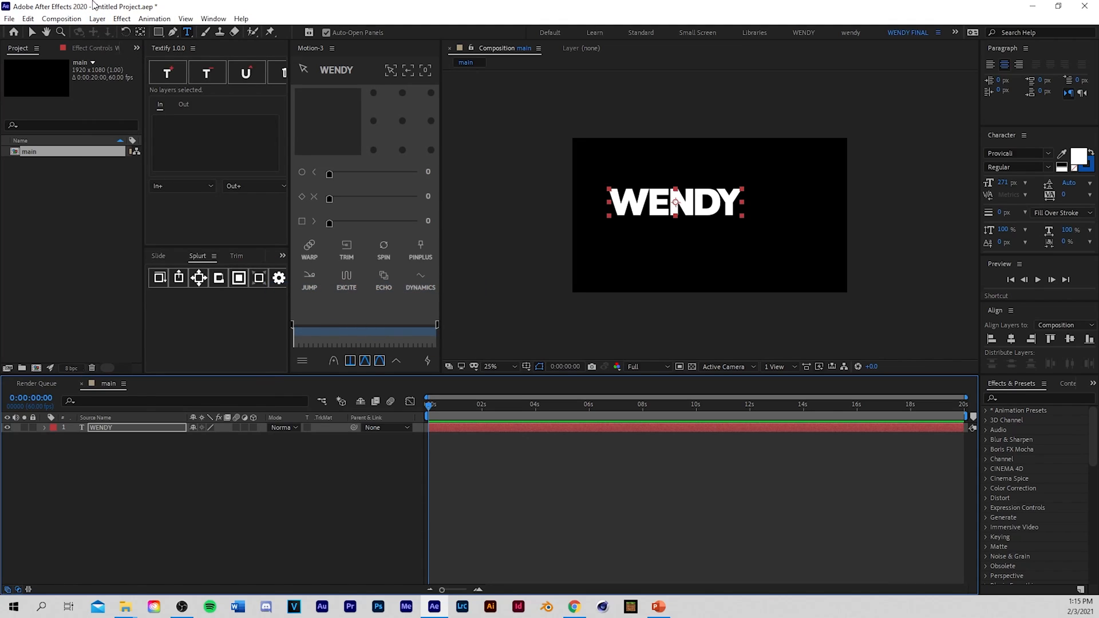
click(1011, 338)
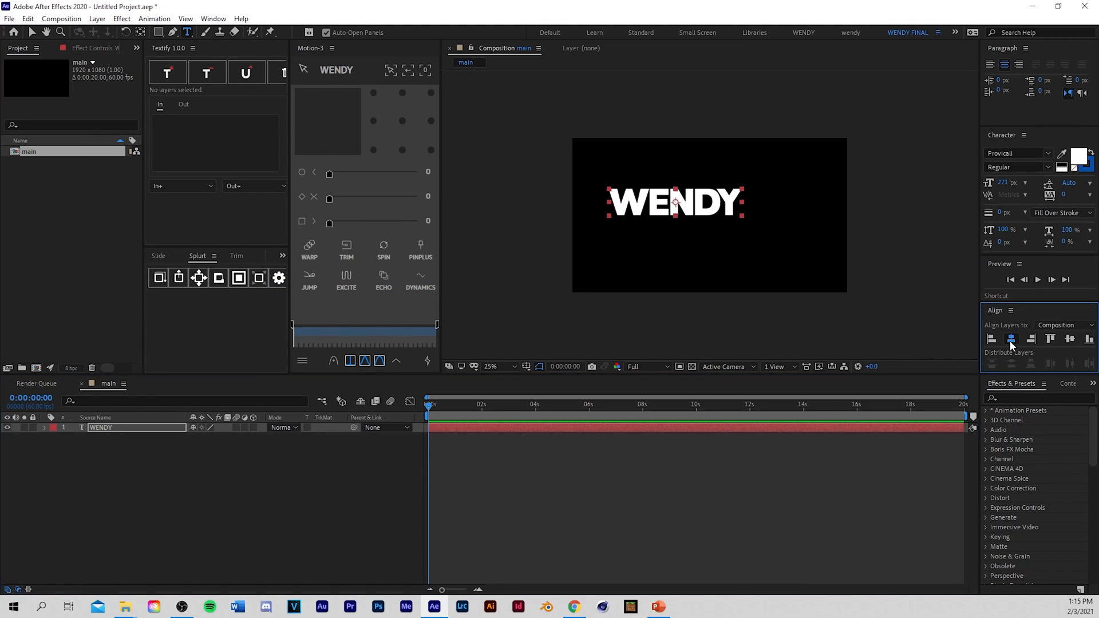
click(1070, 339)
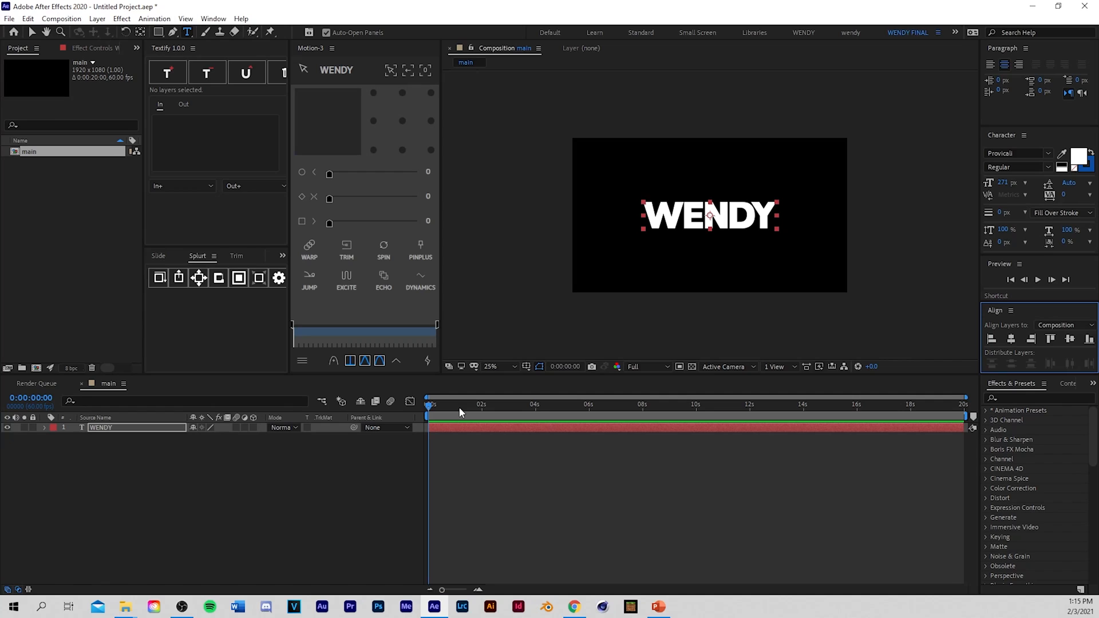
Step: Enlarge the WENDY text to a 332 px font size and recenter its anchor point and horizontal alignment
drag(459, 407, 520, 430)
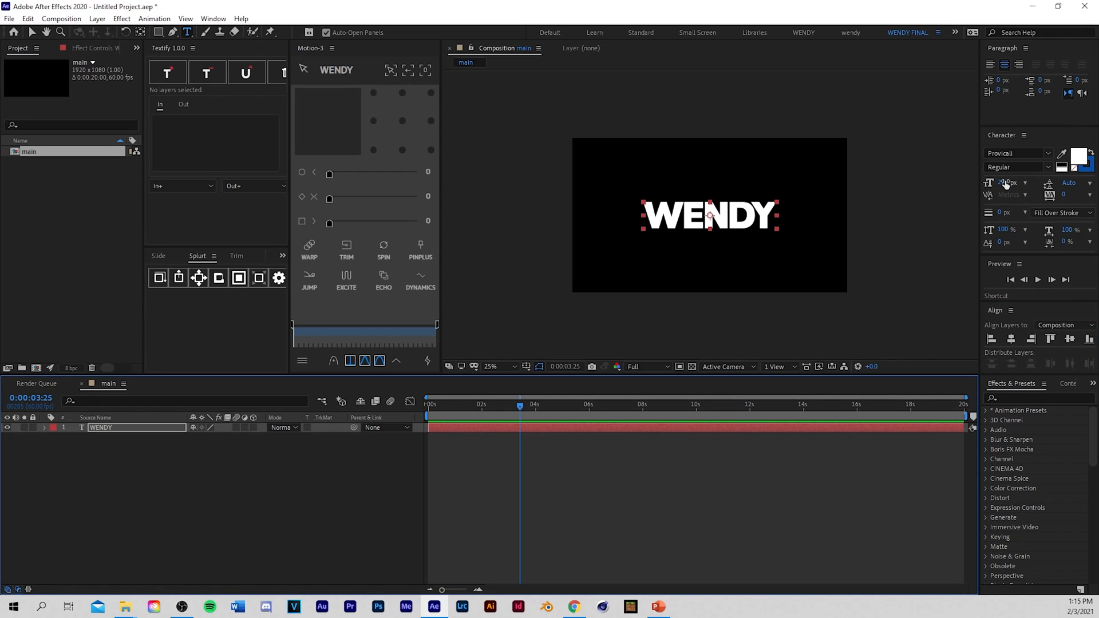
drag(1003, 183, 1051, 189)
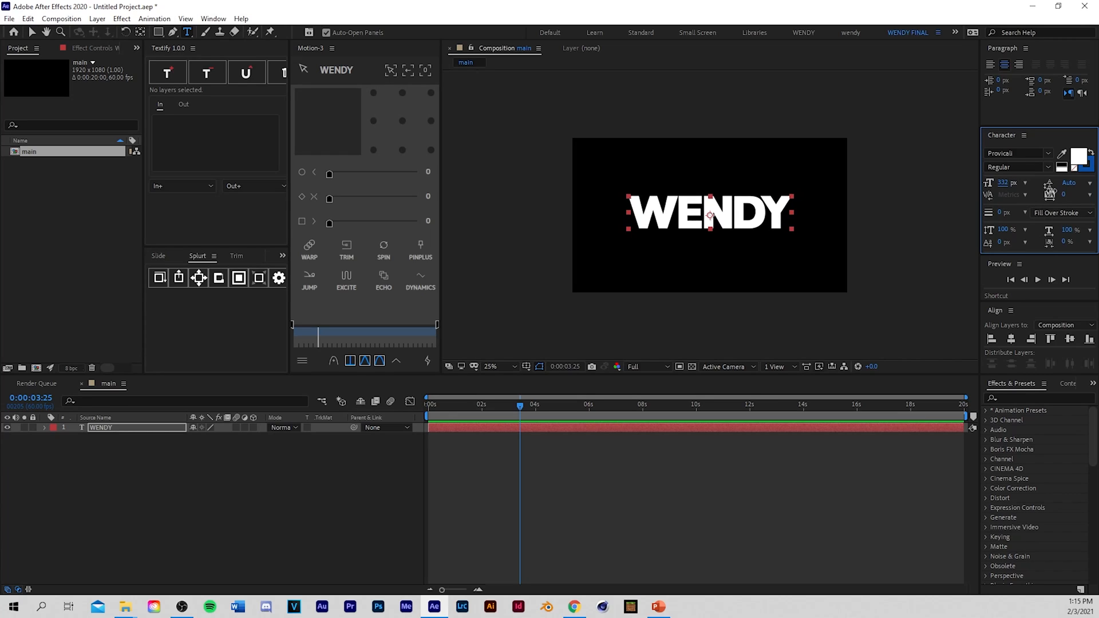
click(403, 122)
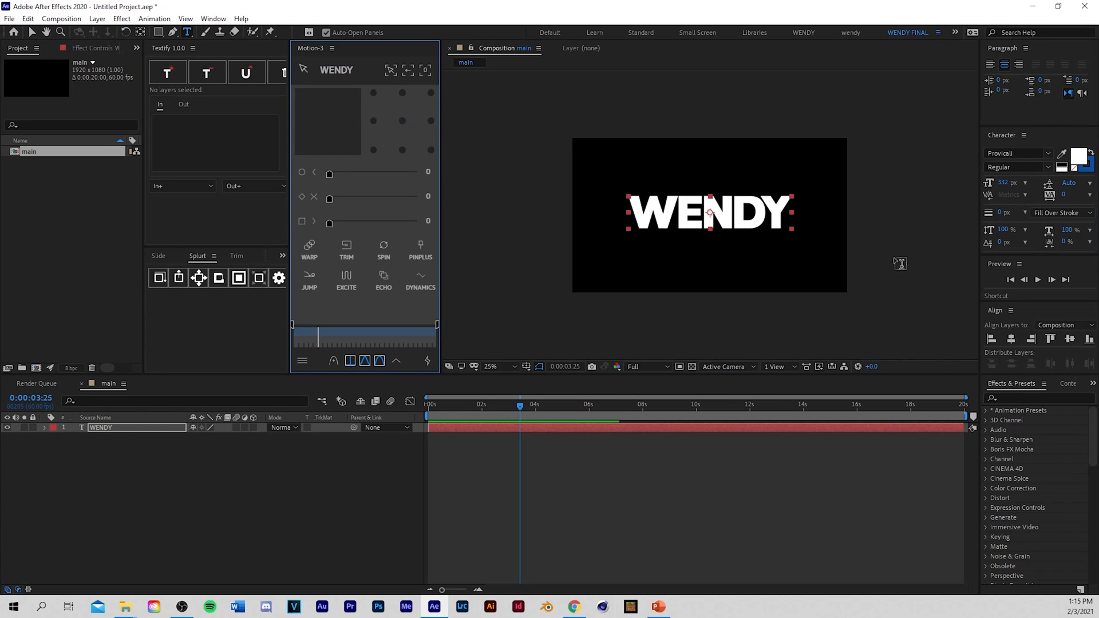
click(1011, 340)
click(467, 451)
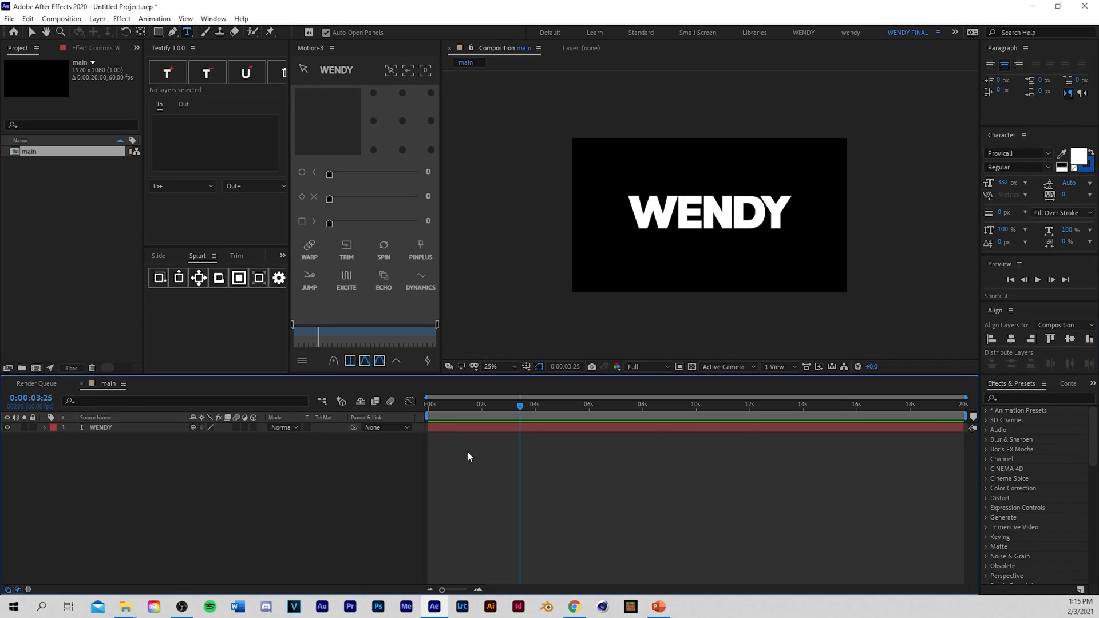
Step: Return to the start of the timeline and create shapes from the WENDY text layer
key(Home)
click(89, 428)
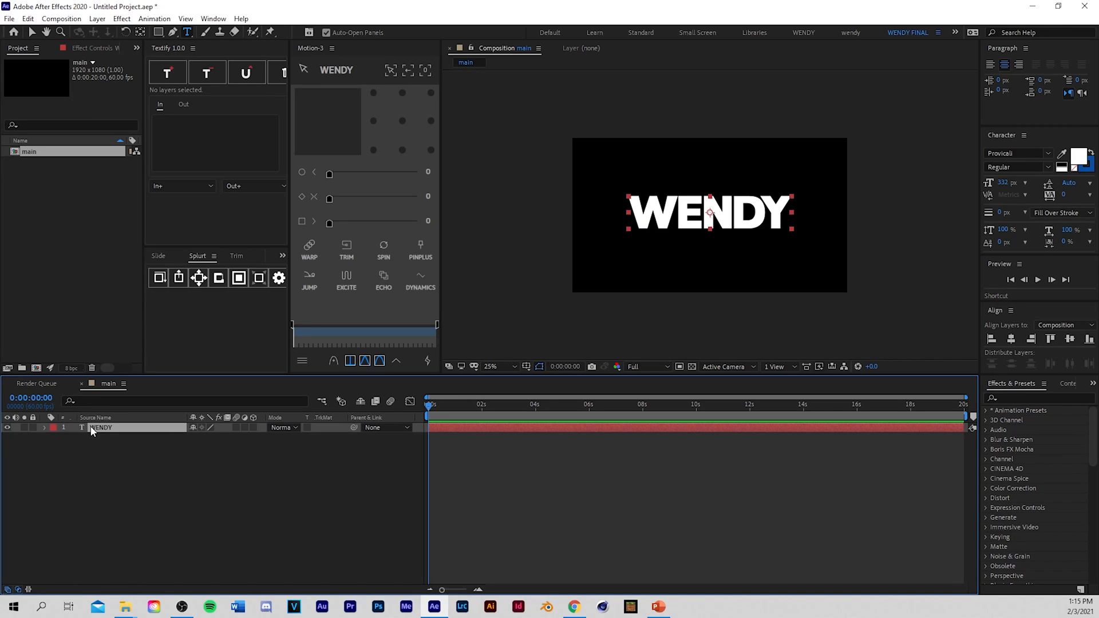
right_click(91, 431)
mouse_move(133, 336)
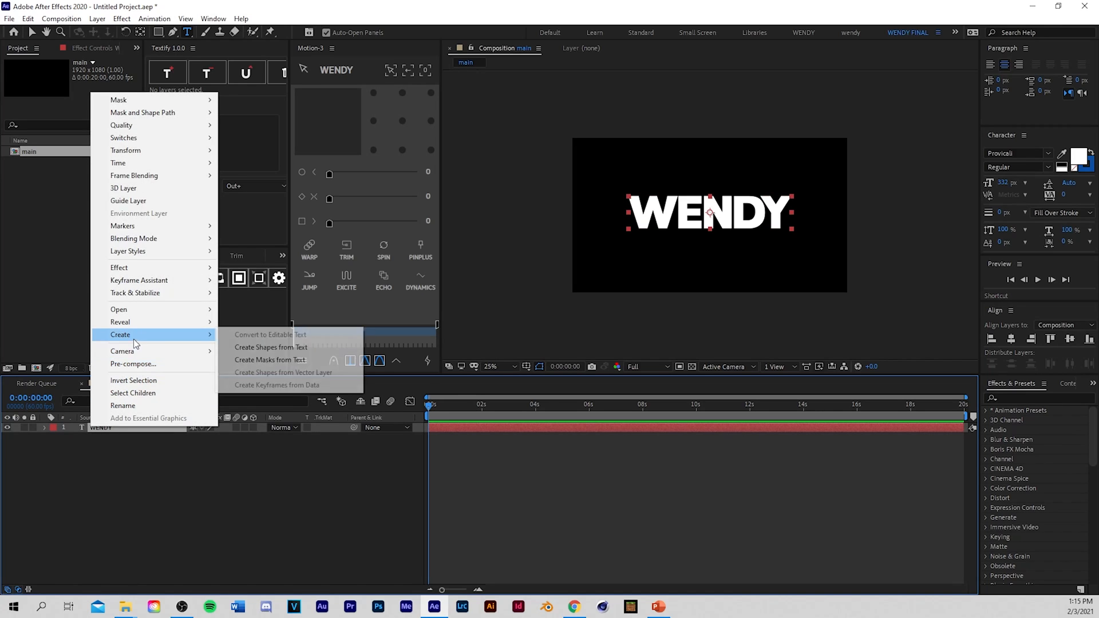
click(279, 348)
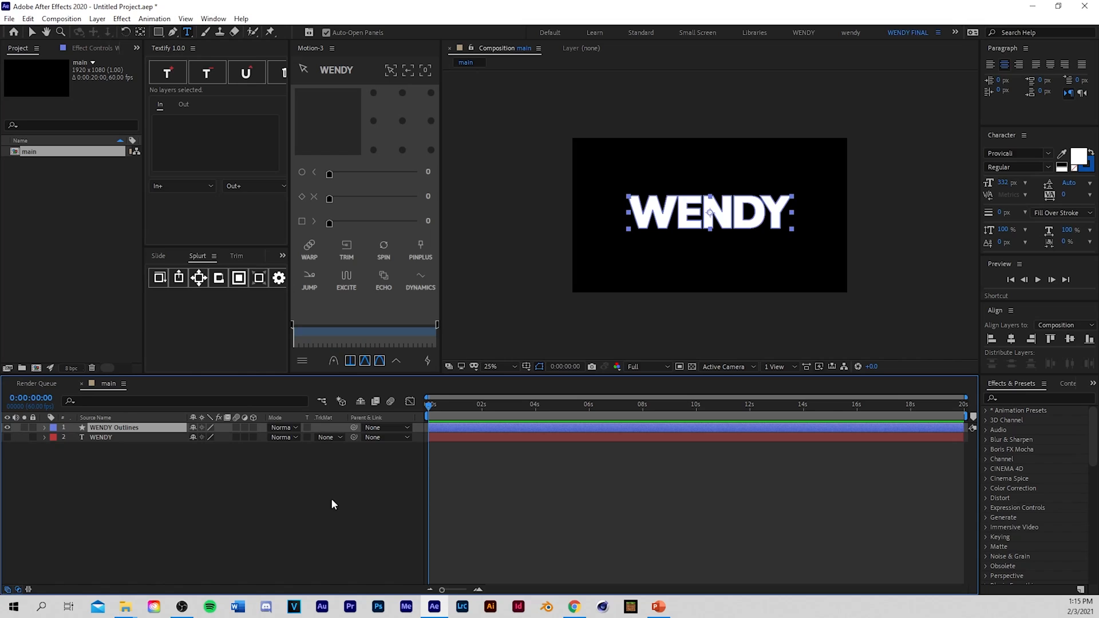
drag(446, 407, 407, 442)
click(412, 455)
scroll(696, 261, up, 2)
scroll(696, 262, down, 2)
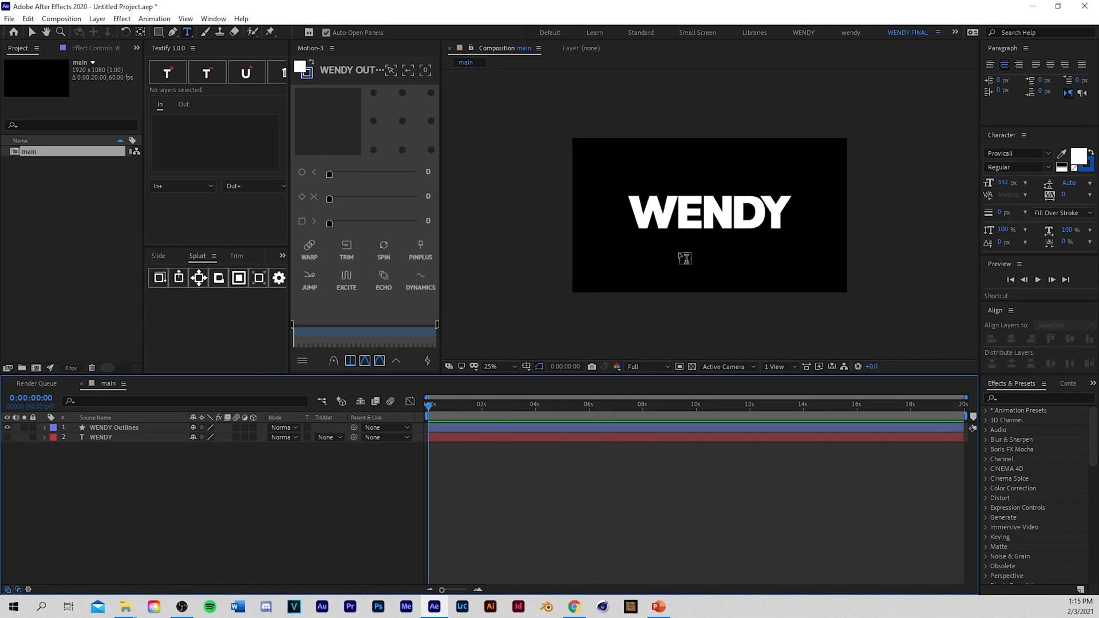
Step: Set the fill of the WENDY Outlines shape layer to None
key(v)
key(ctrl+f)
text(fill)
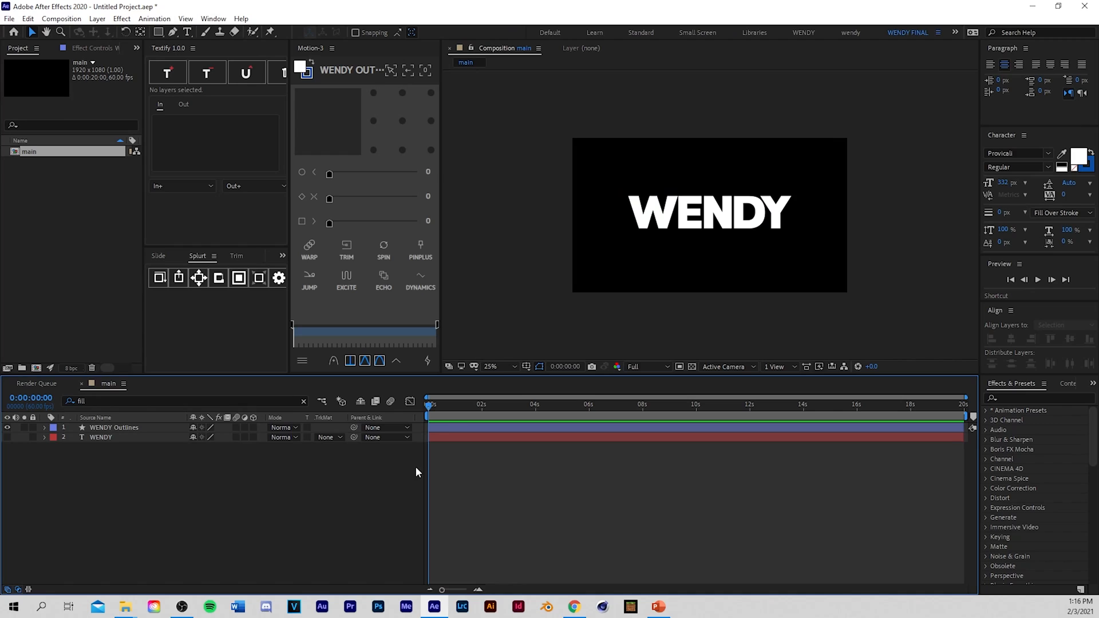
click(449, 426)
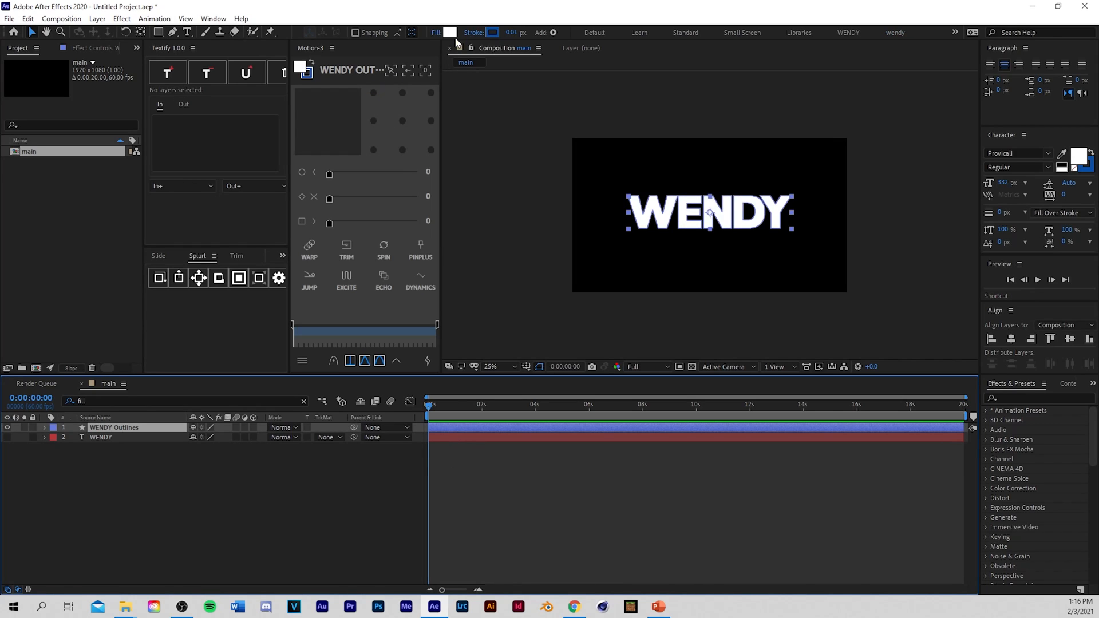
click(438, 33)
click(492, 272)
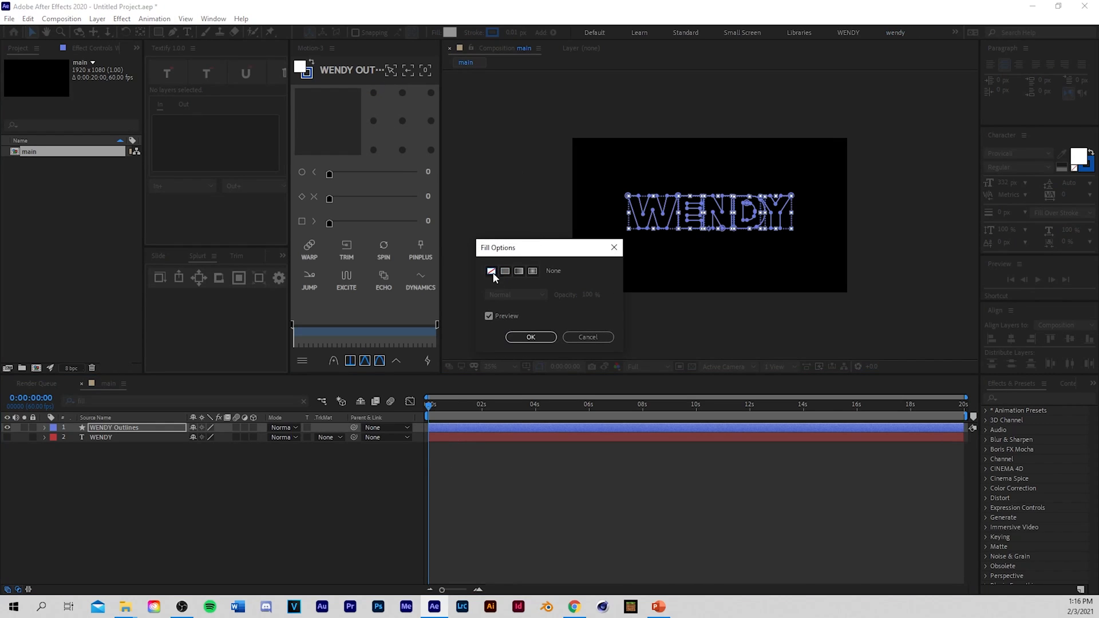
click(518, 340)
click(481, 446)
Step: Set the stroke width of the WENDY Outlines layer to 32 px
click(452, 429)
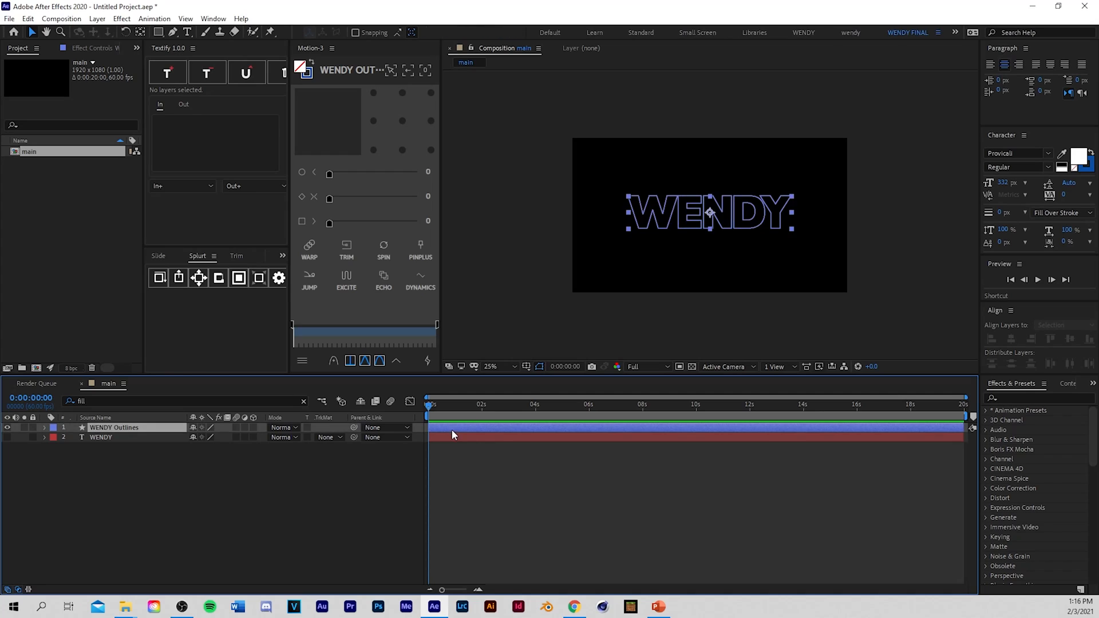
drag(509, 33, 521, 32)
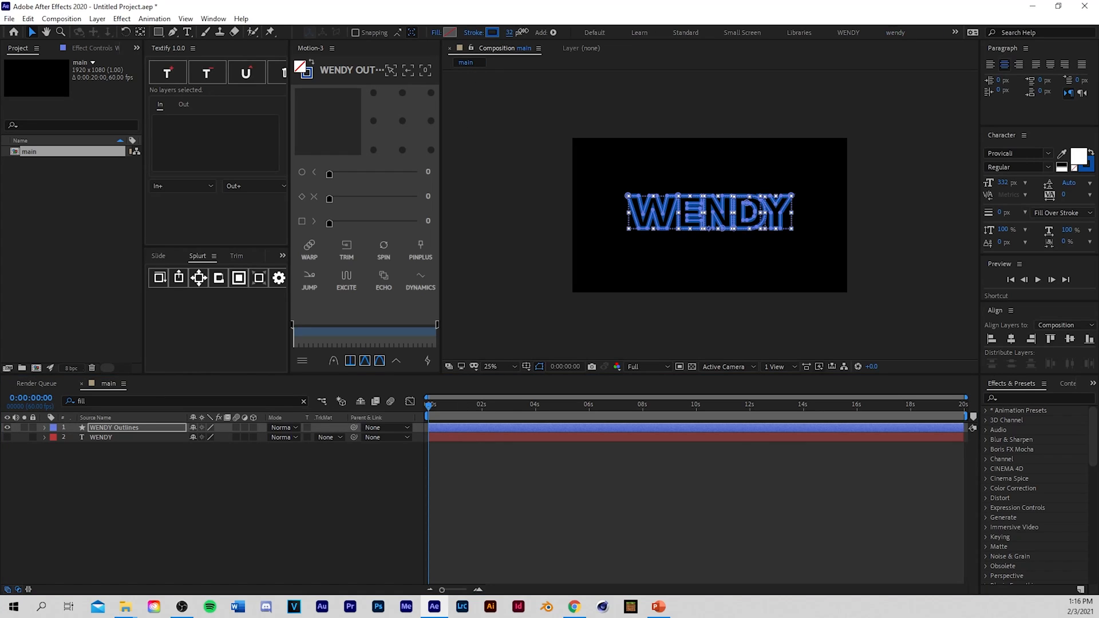
Step: Clear the property filter and filter the WENDY Outlines layer's properties by "stroke"
click(578, 451)
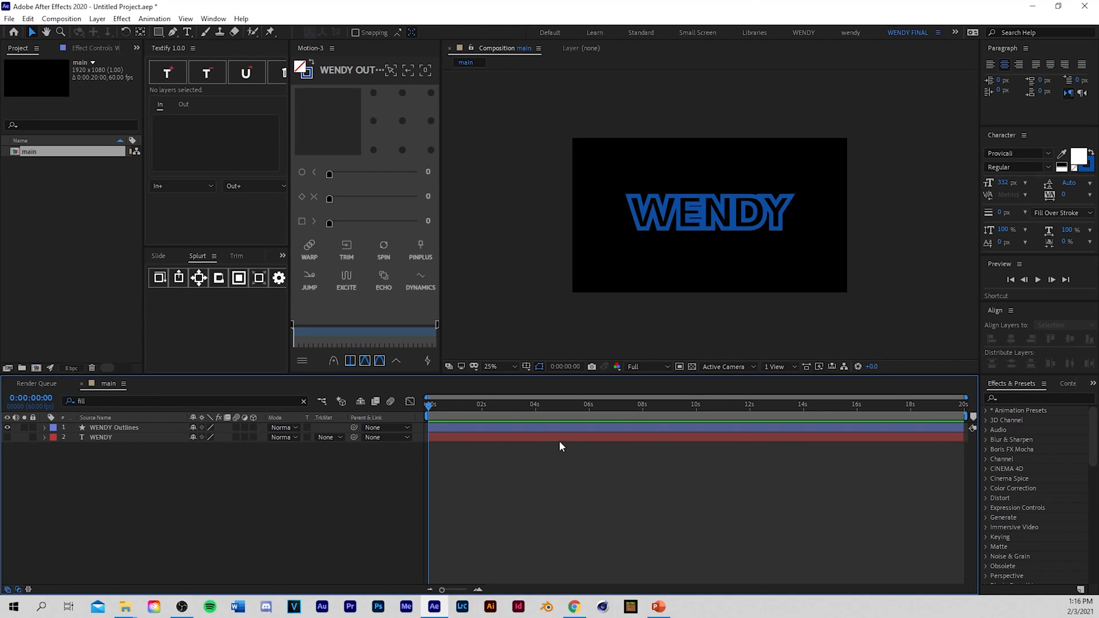
click(439, 427)
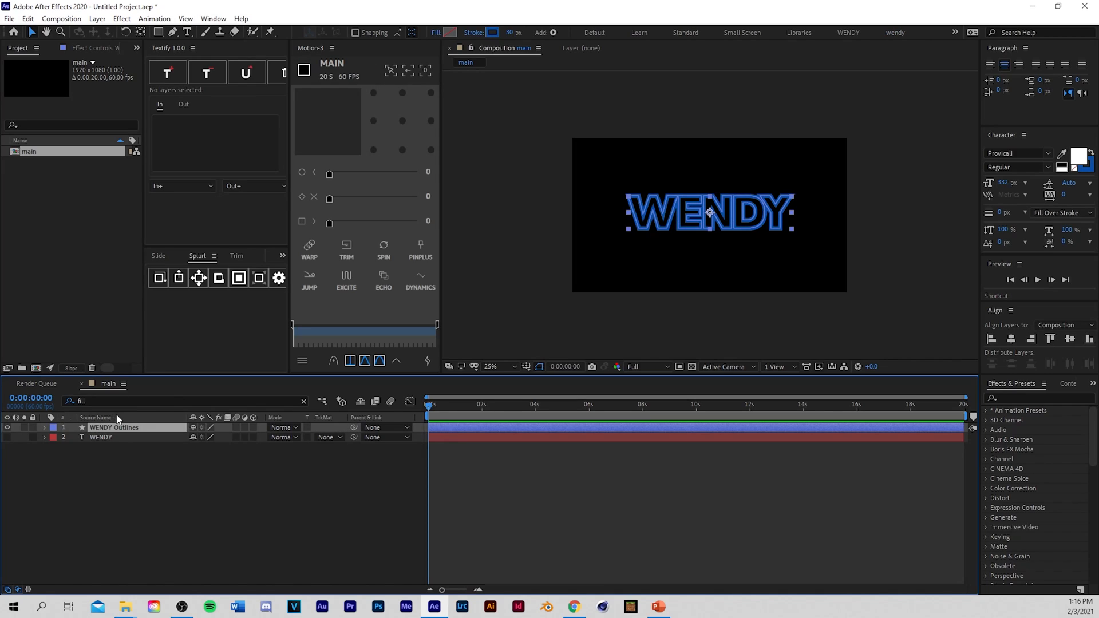
click(303, 402)
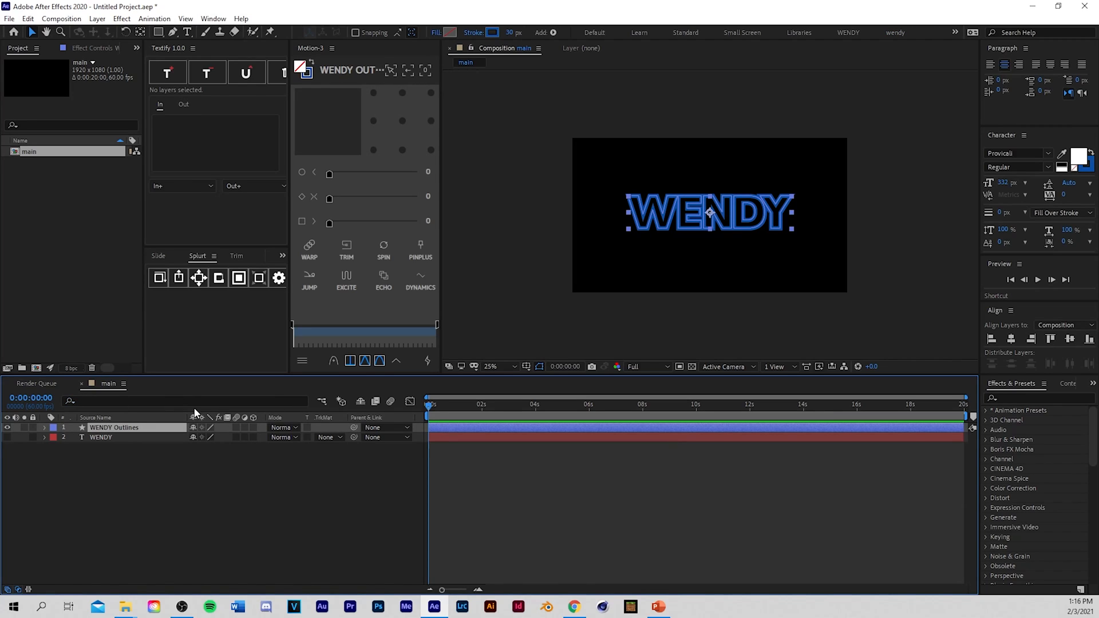
key(s)
key(r)
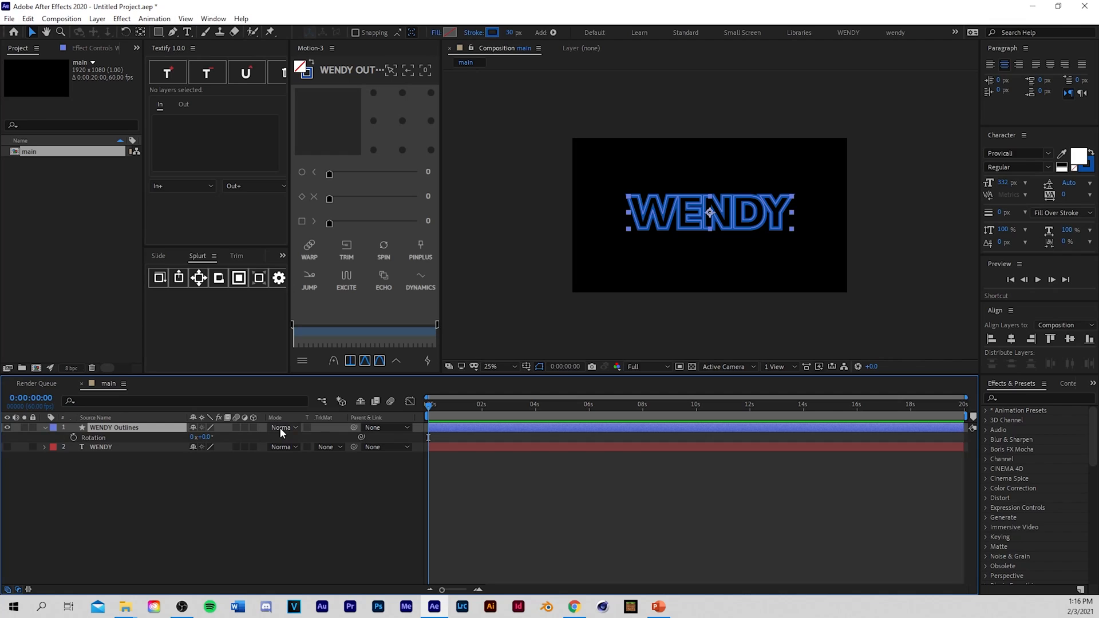
click(104, 402)
text(stroke)
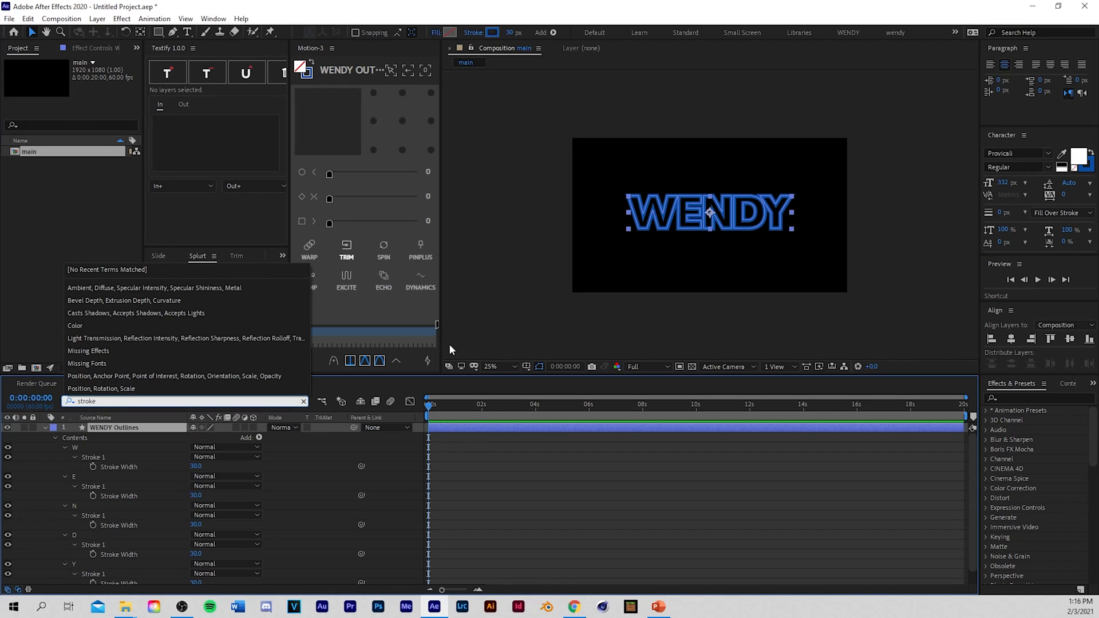
Step: Enable Stroke Width keyframing for the letters W, E, N, D and Y at the start of the timeline
drag(453, 407, 426, 409)
click(92, 467)
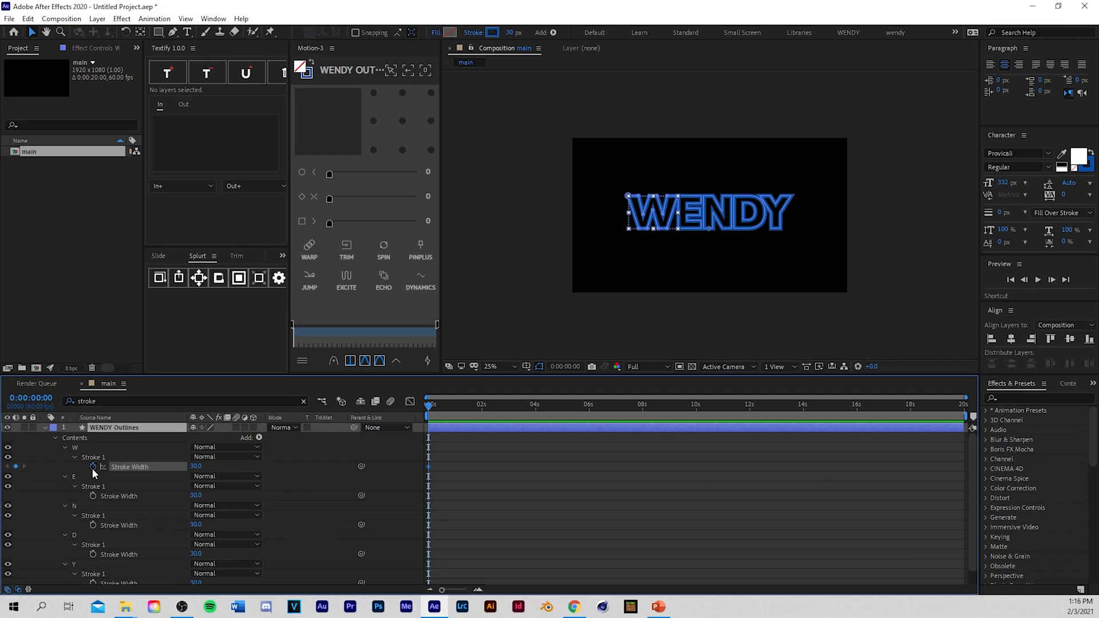
scroll(137, 473, down, 1)
click(92, 482)
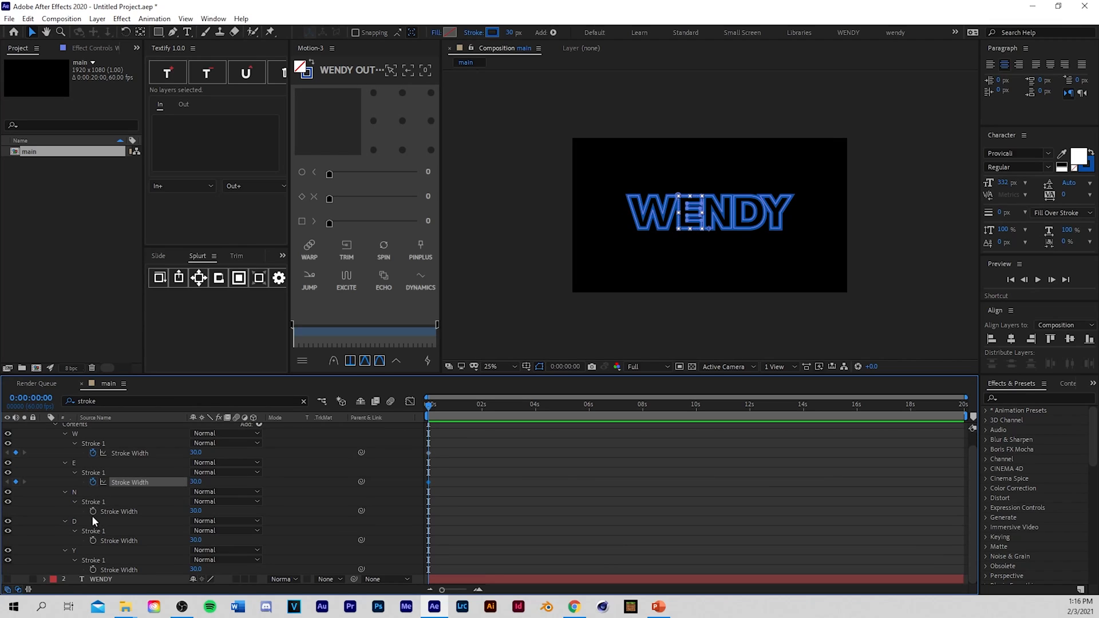
click(92, 511)
click(90, 540)
click(92, 569)
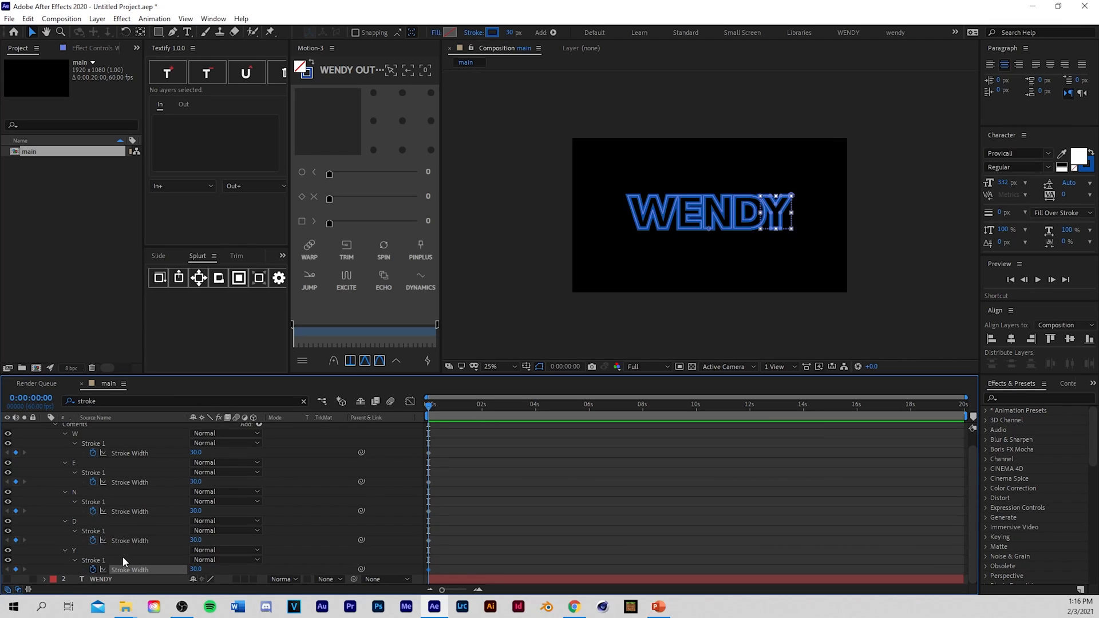
scroll(498, 444, up, 1)
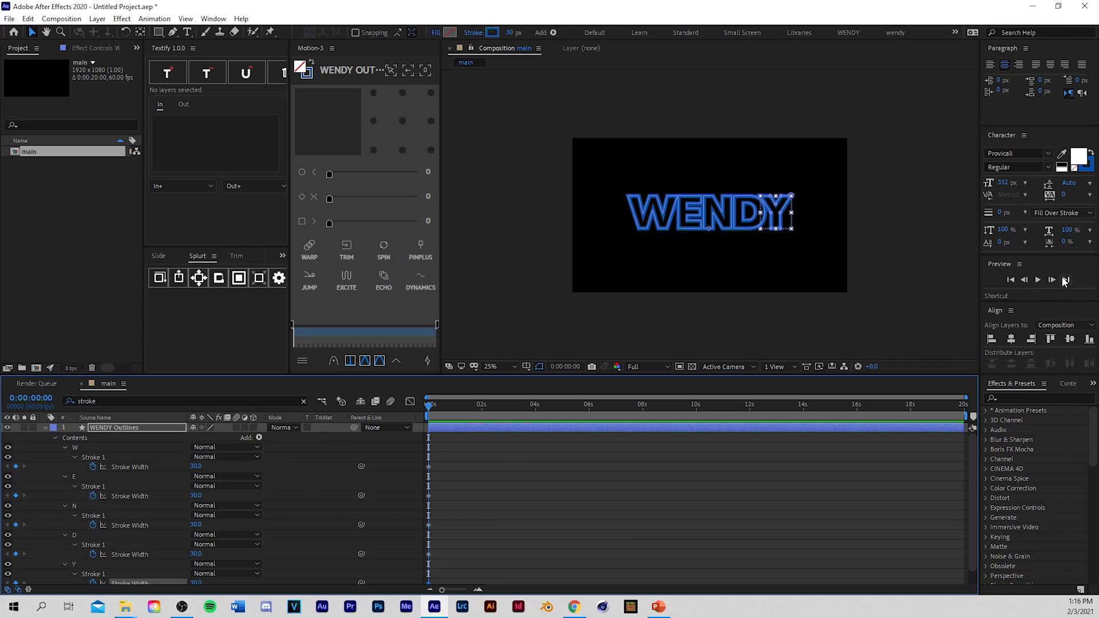
Step: Advance to 0:00:00:30 in 10-frame jumps and add a Stroke Width keyframe for each of the five letters
shift+click(1054, 280)
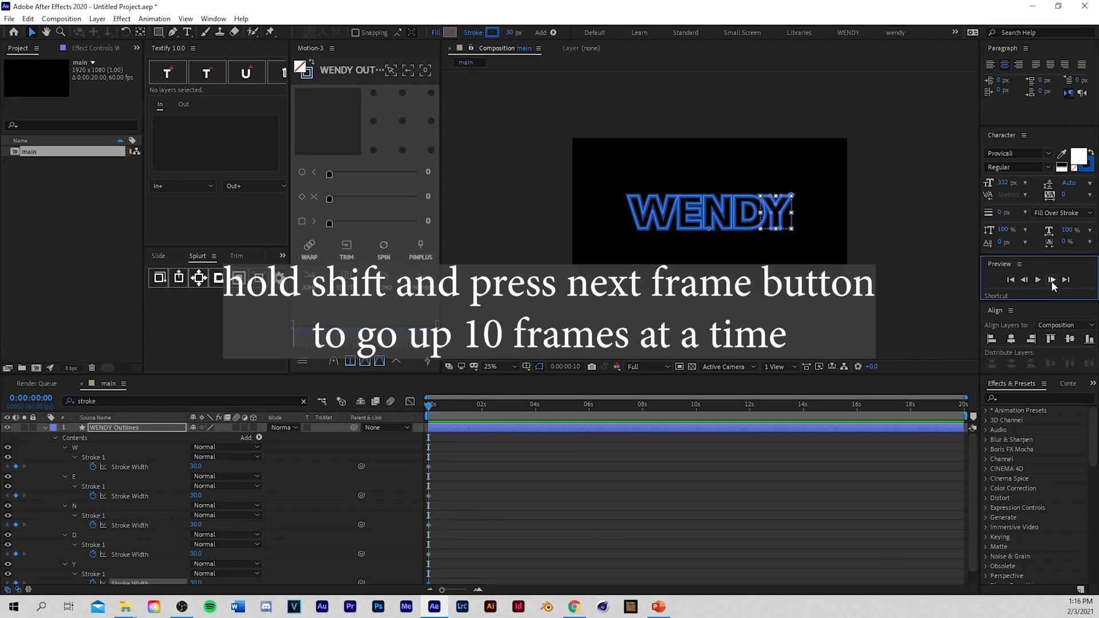
shift+click(1054, 281)
shift+click(1054, 280)
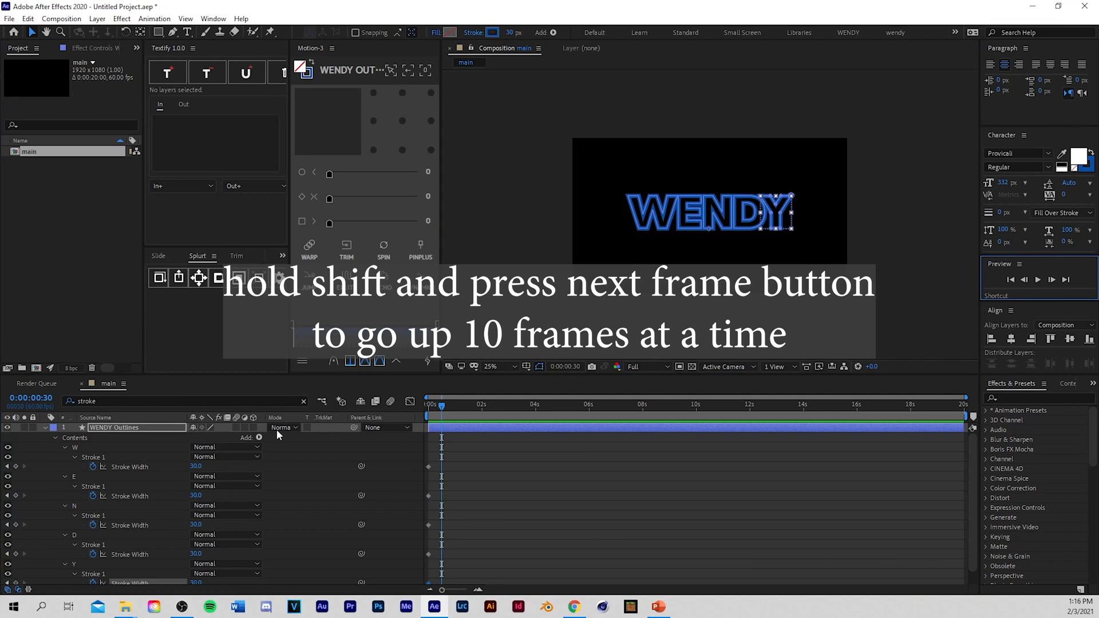
click(16, 467)
click(16, 495)
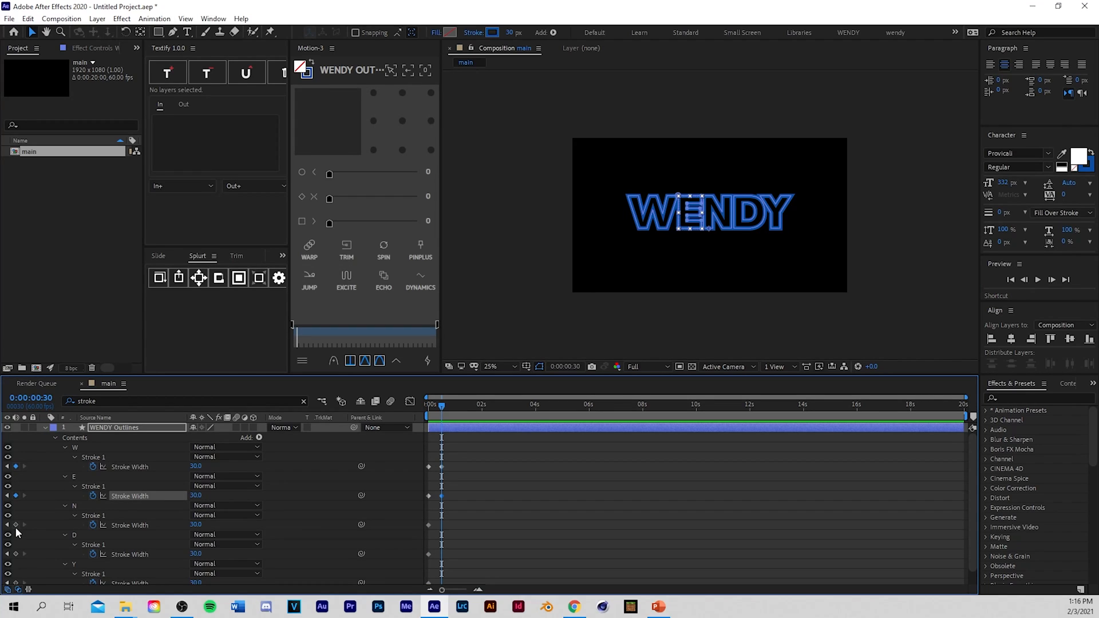
click(16, 525)
click(16, 554)
scroll(21, 552, down, 1)
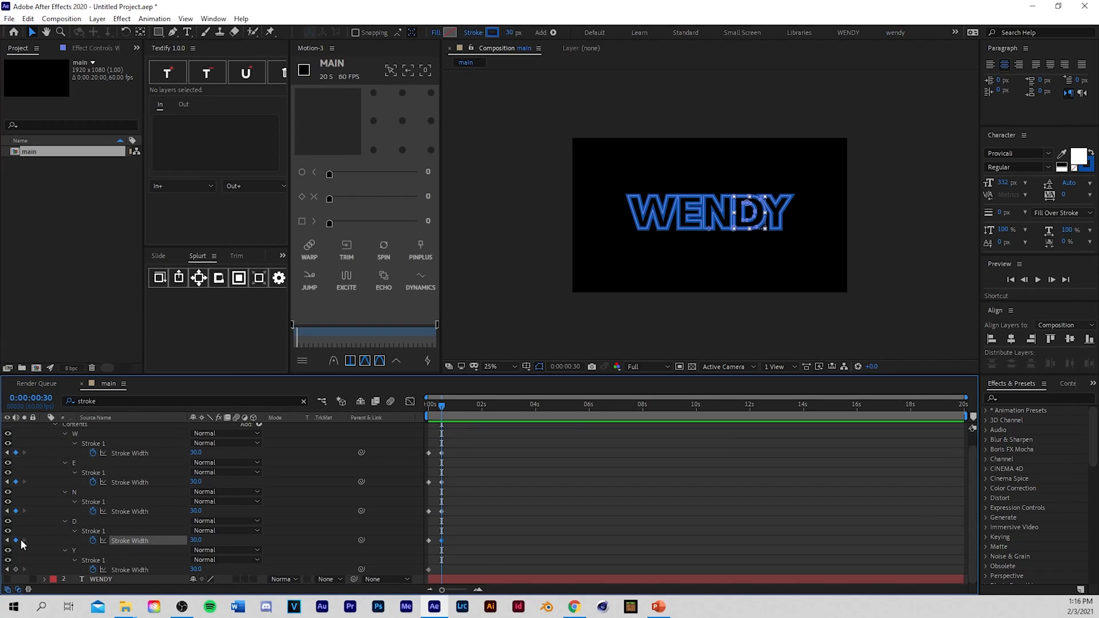
click(16, 571)
scroll(80, 490, up, 1)
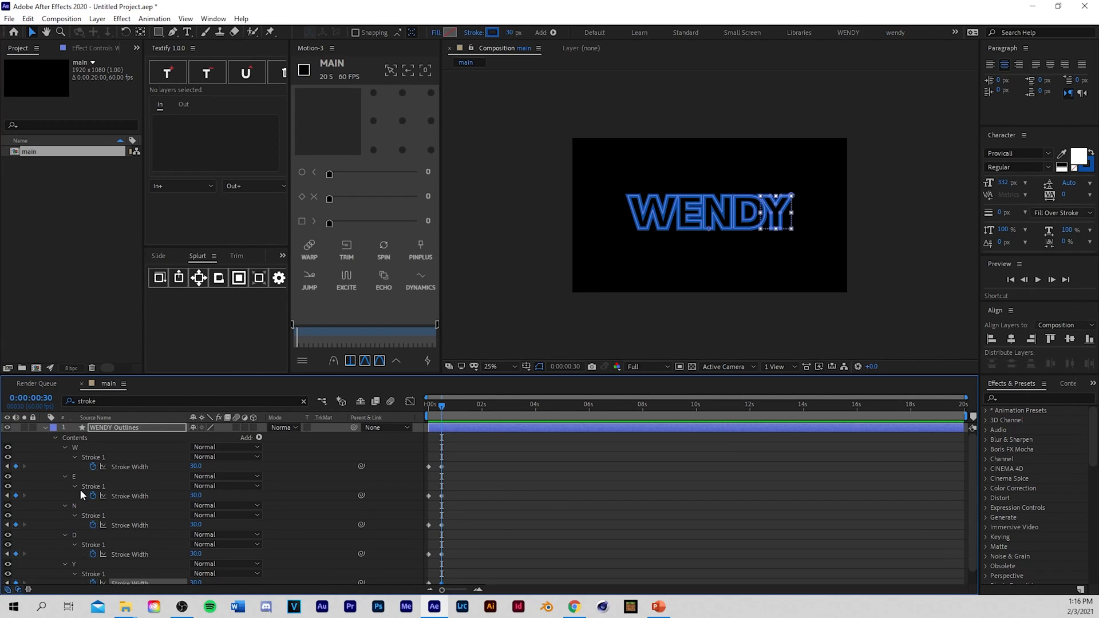
click(447, 416)
click(431, 422)
click(528, 493)
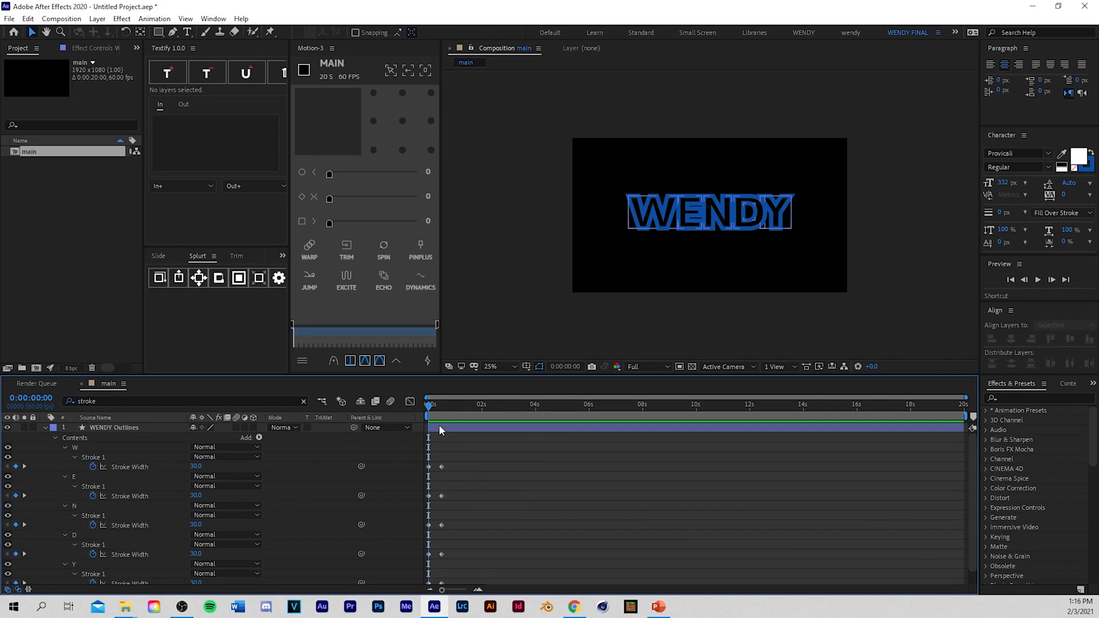
mouse_move(195, 466)
mouse_down()
mouse_move(187, 476)
mouse_move(201, 468)
mouse_up()
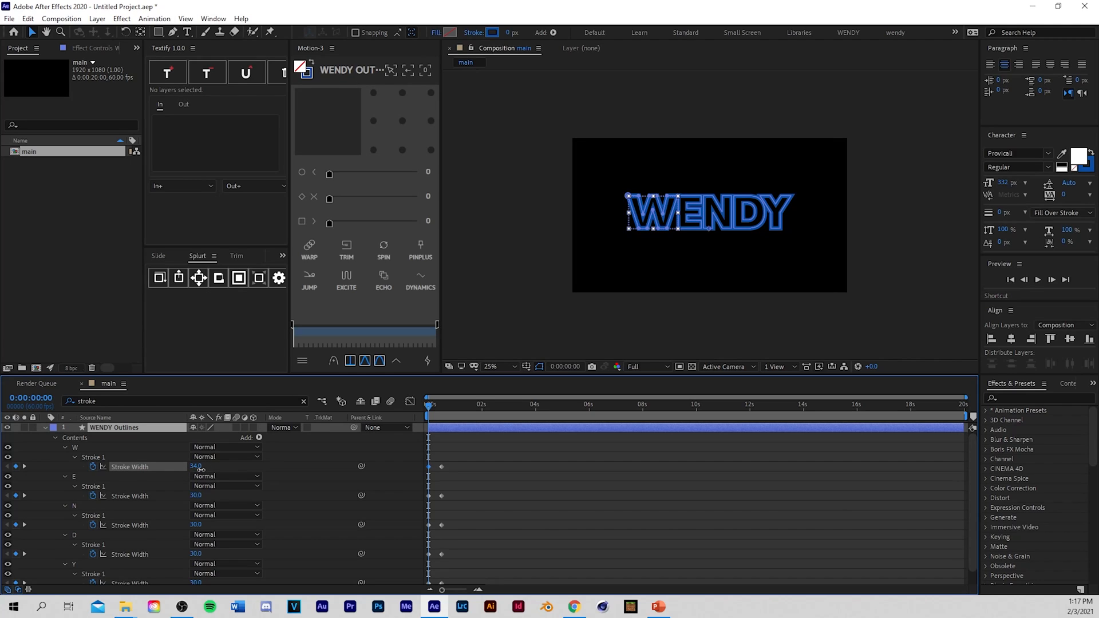
click(200, 467)
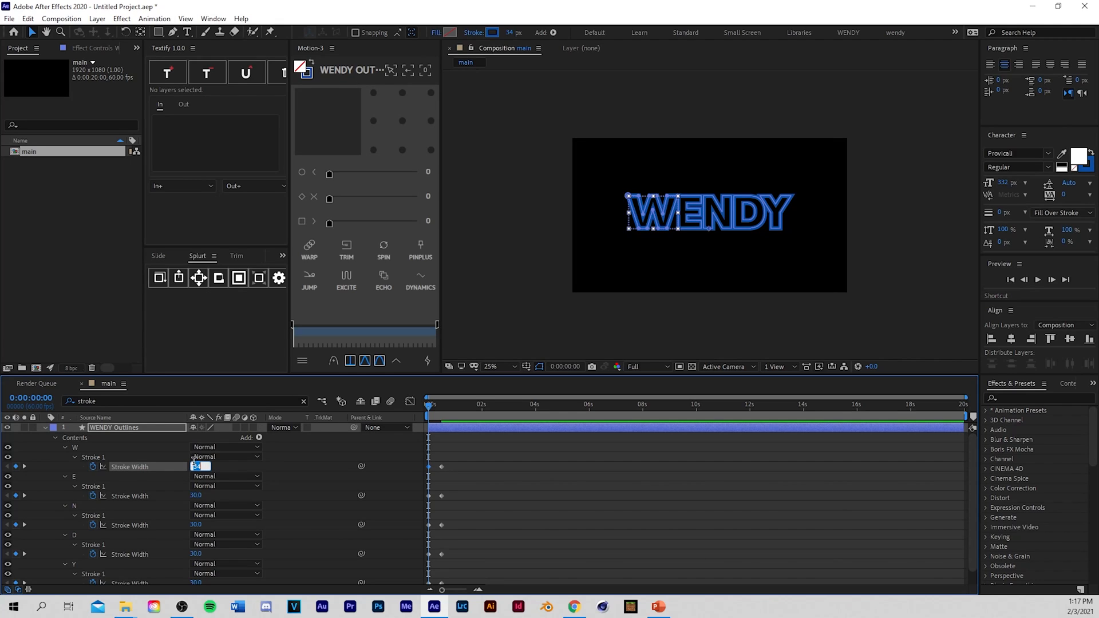
click(508, 457)
Step: Set the W's Stroke Width to 15 at the 0:00:00:30 keyframe
drag(446, 408, 441, 442)
key(Caps_Lock)
key(Caps_Lock)
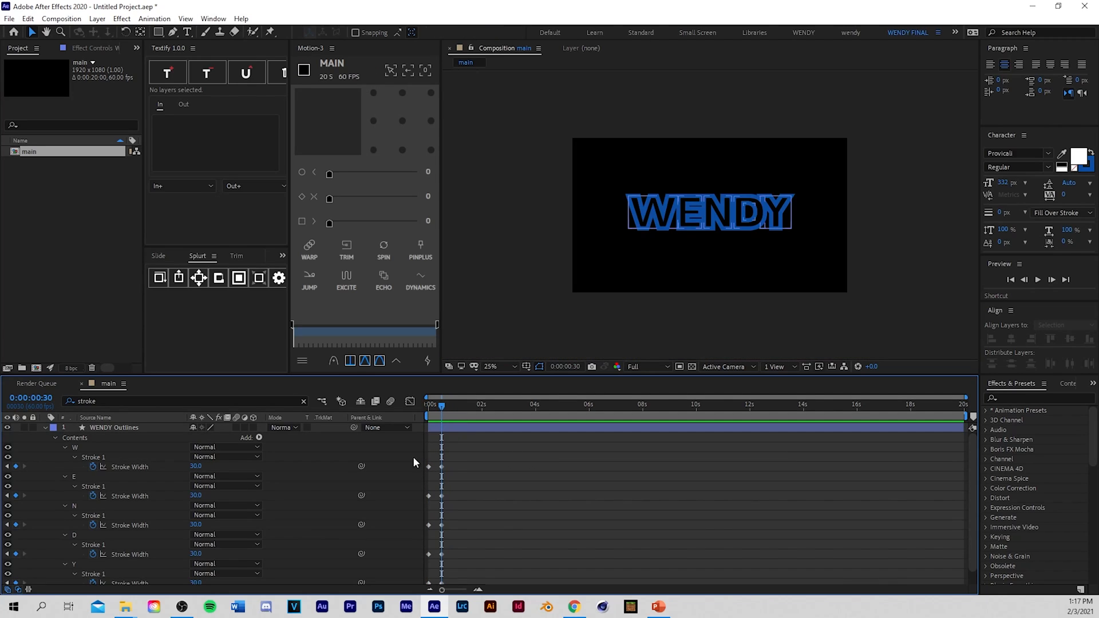
click(196, 467)
key(Return)
click(641, 323)
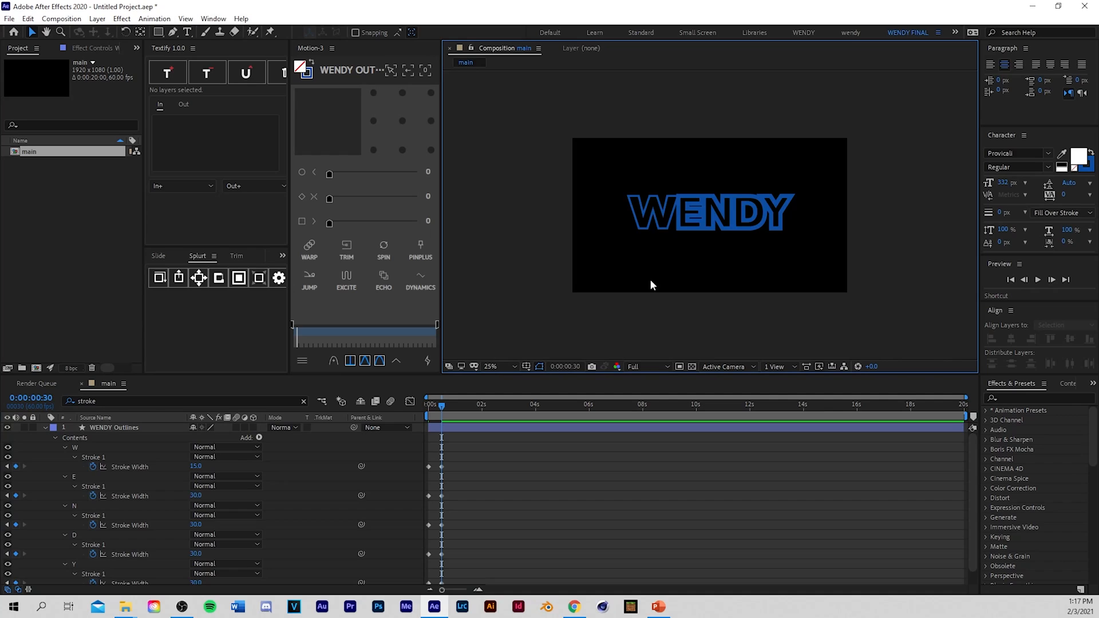
Step: Set the Stroke Width of the letters E, N, D and Y to 15 at the 0:00:00:30 keyframe
click(195, 495)
text(15)
click(200, 524)
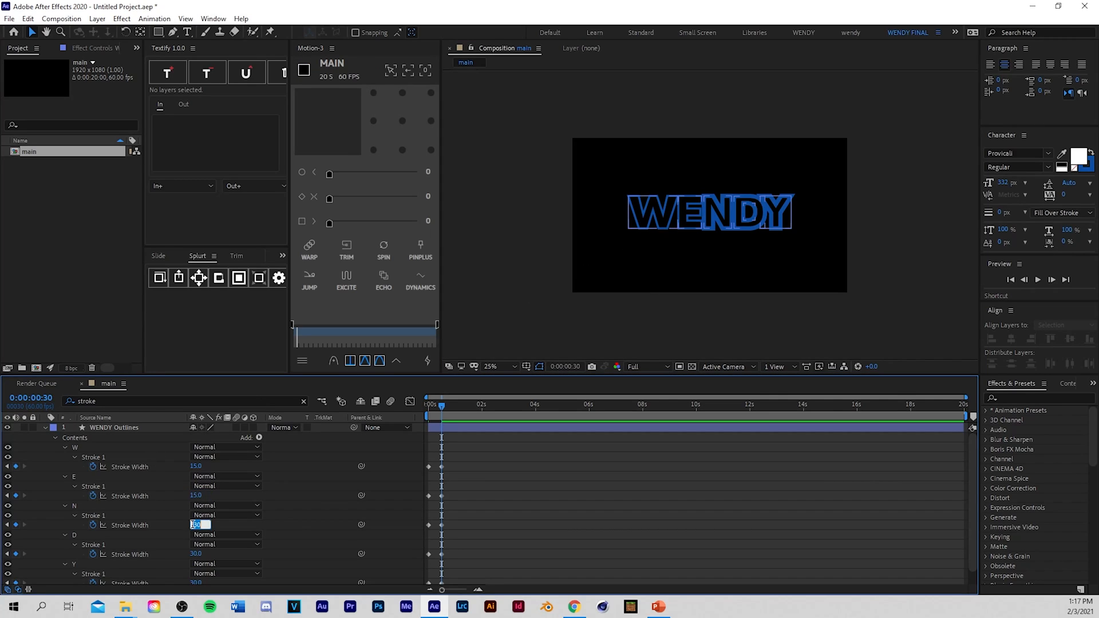
text(15)
click(197, 553)
text(15)
click(195, 583)
text(1)
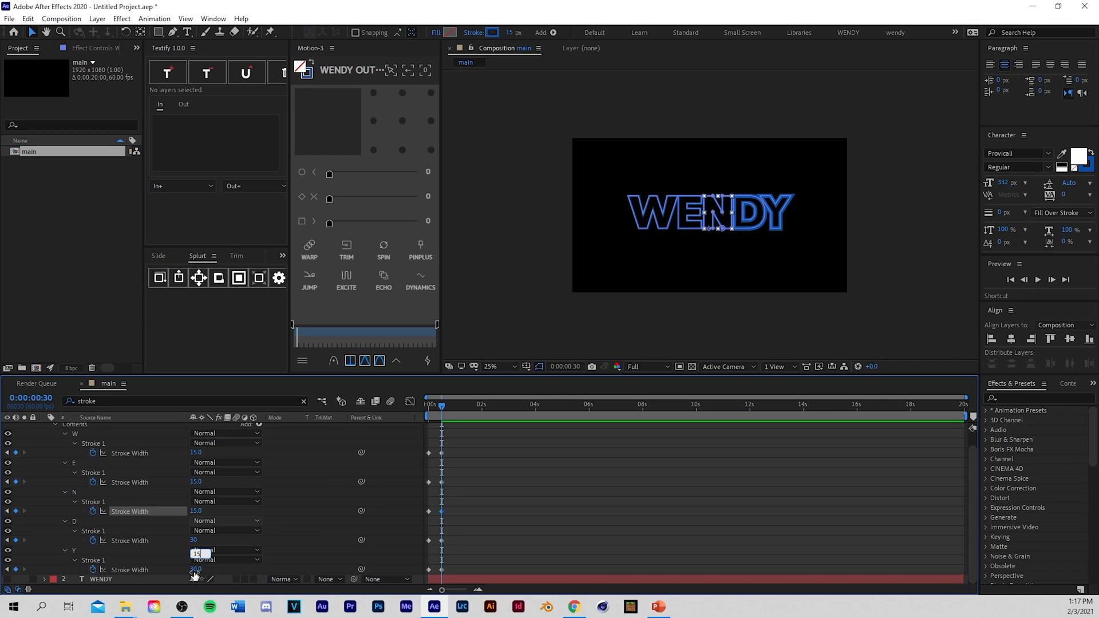
click(296, 526)
Step: Preview the stroke-width animation from the start of the timeline
drag(469, 404, 428, 405)
key(space)
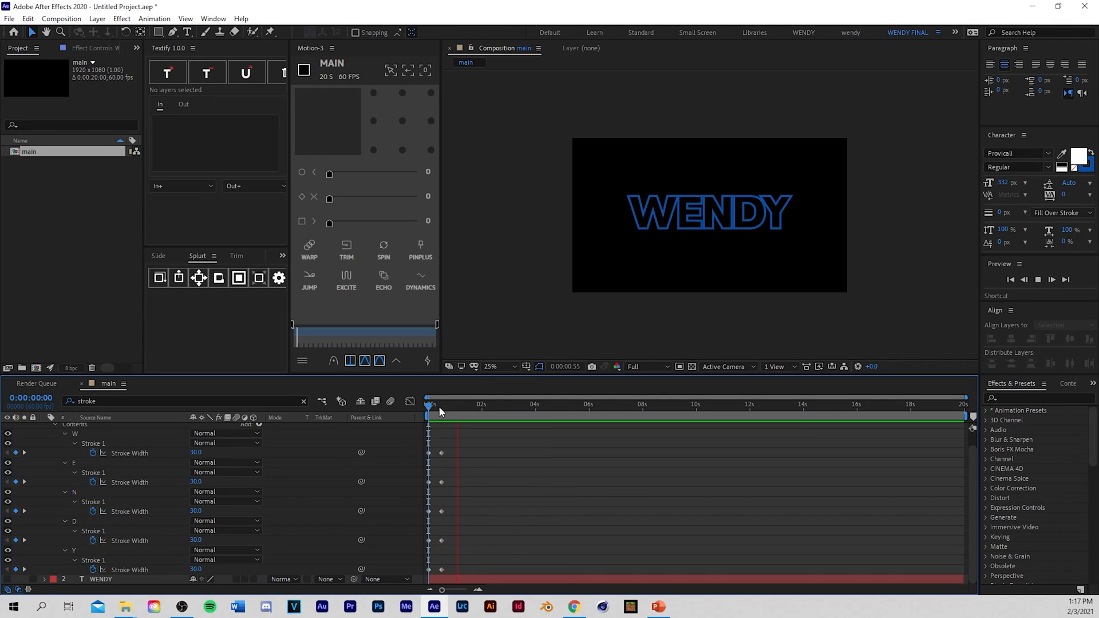
key(period)
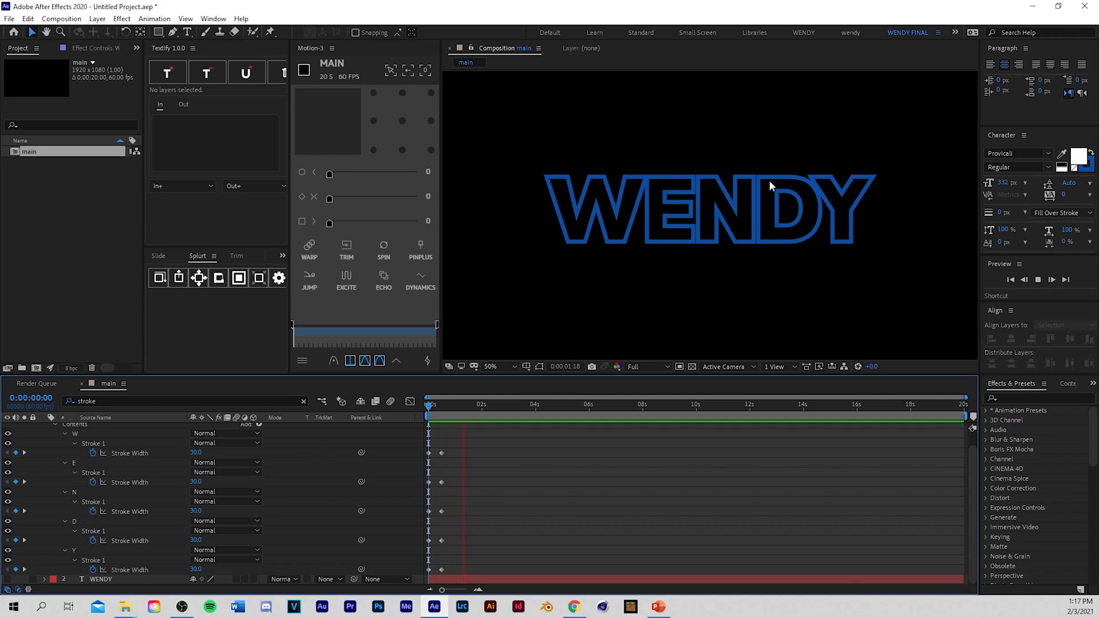
key(comma)
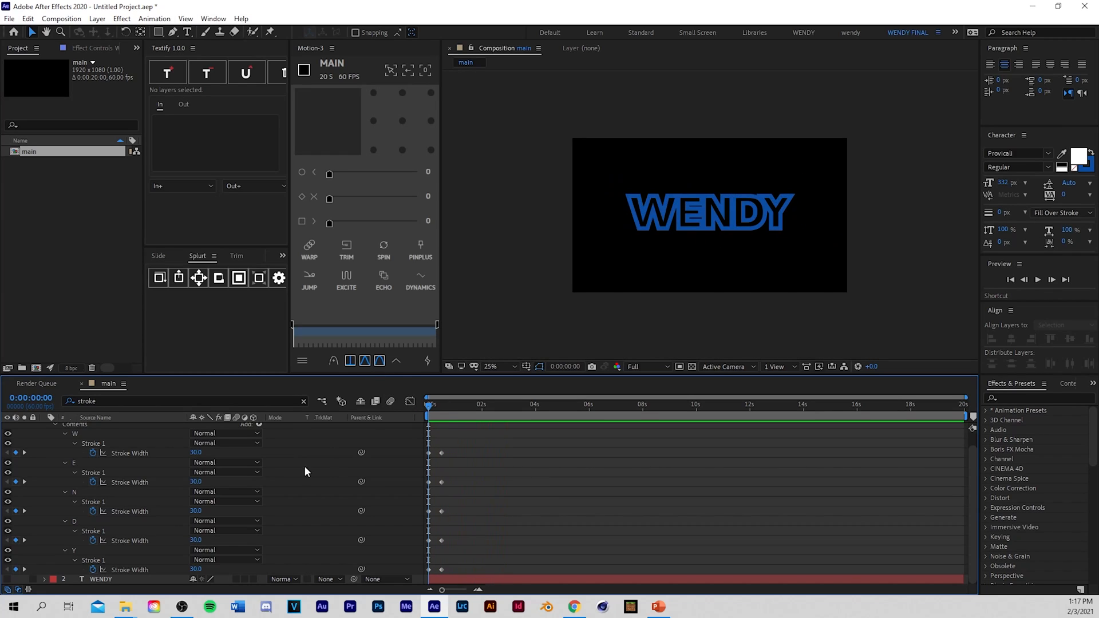
key(space)
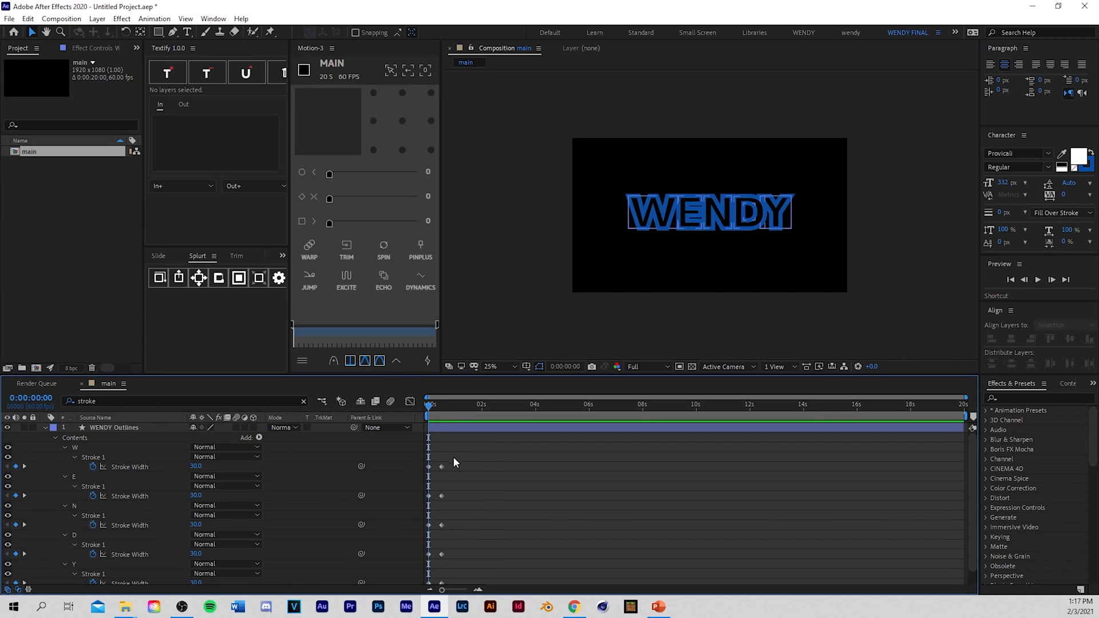
Step: Apply Easy Ease to all the Stroke Width keyframes of the five letters
drag(458, 450, 432, 580)
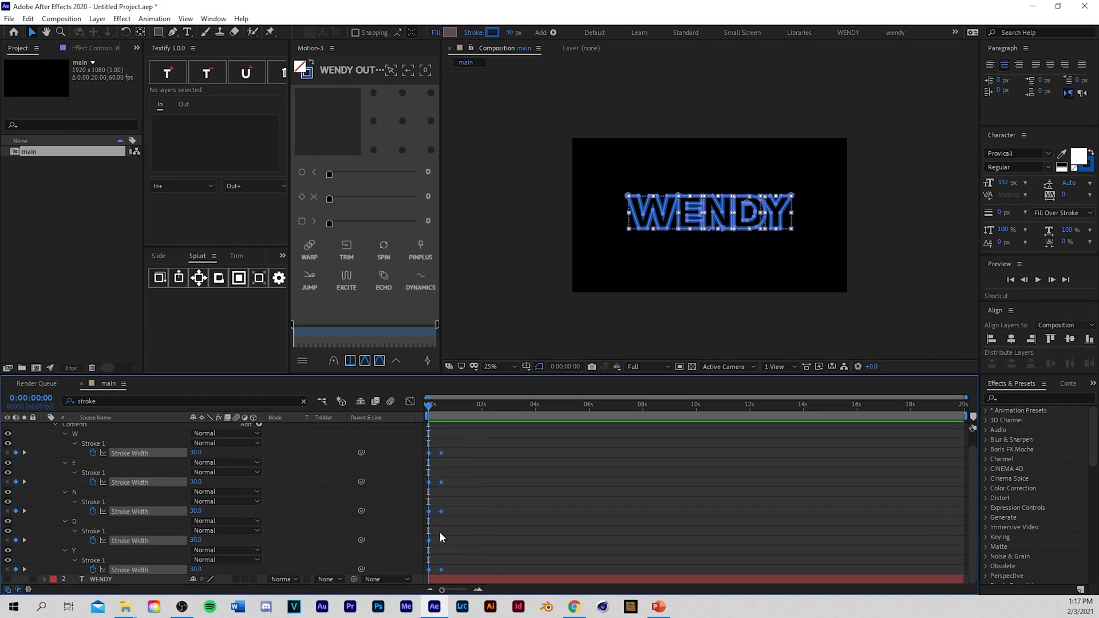
right_click(443, 541)
mouse_move(515, 534)
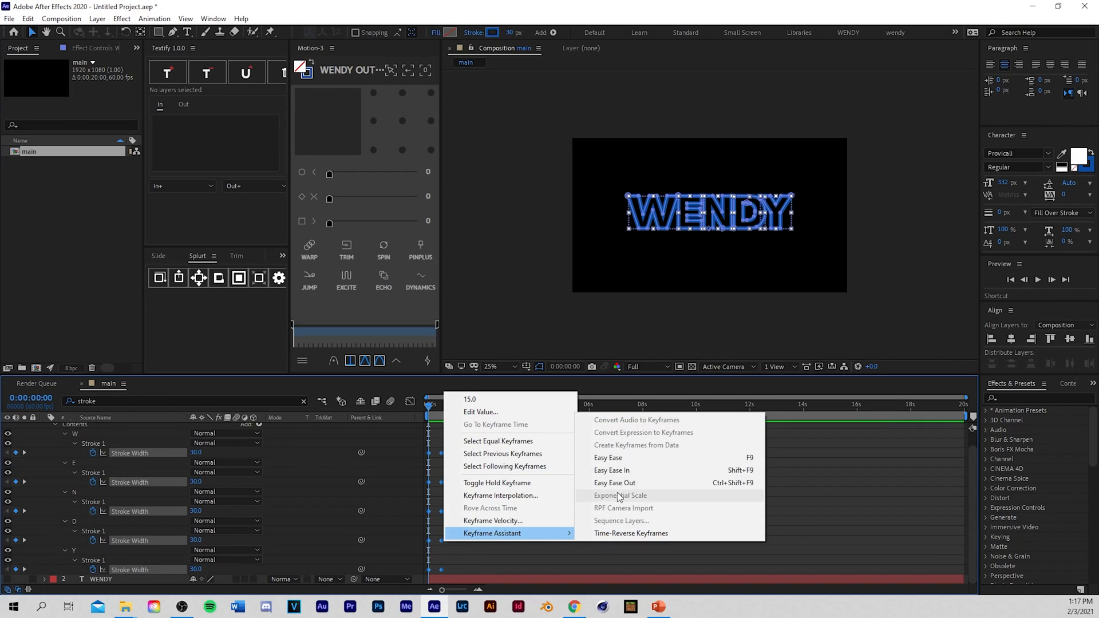
click(613, 462)
click(545, 495)
Step: Play back the eased stroke-width animation to check its motion
scroll(447, 446, up, 2)
key(space)
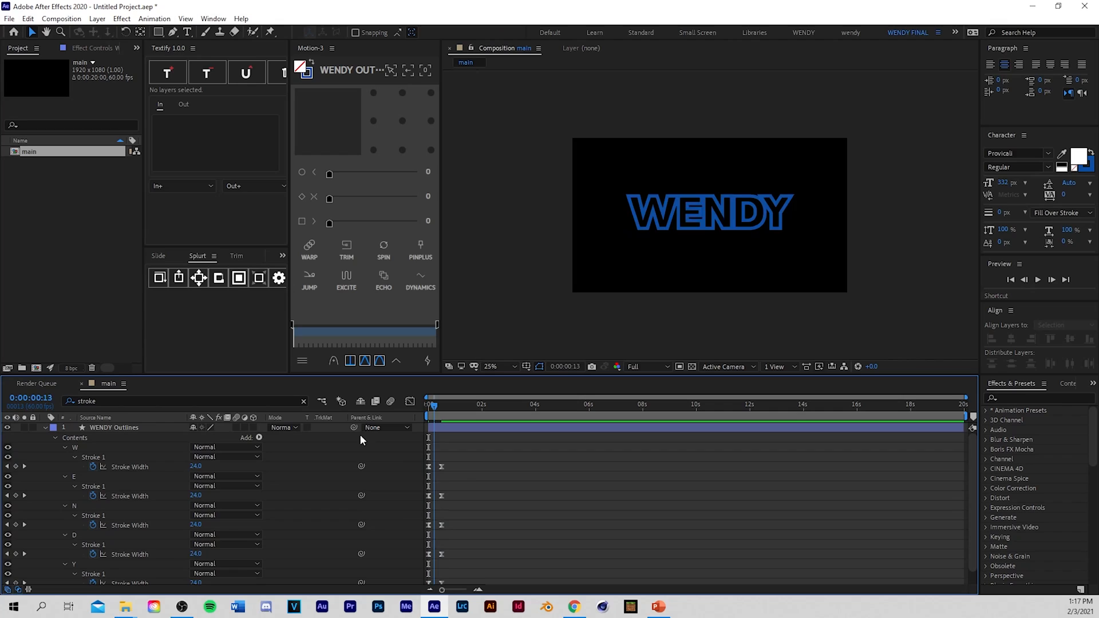
key(space)
key(space)
key(space)
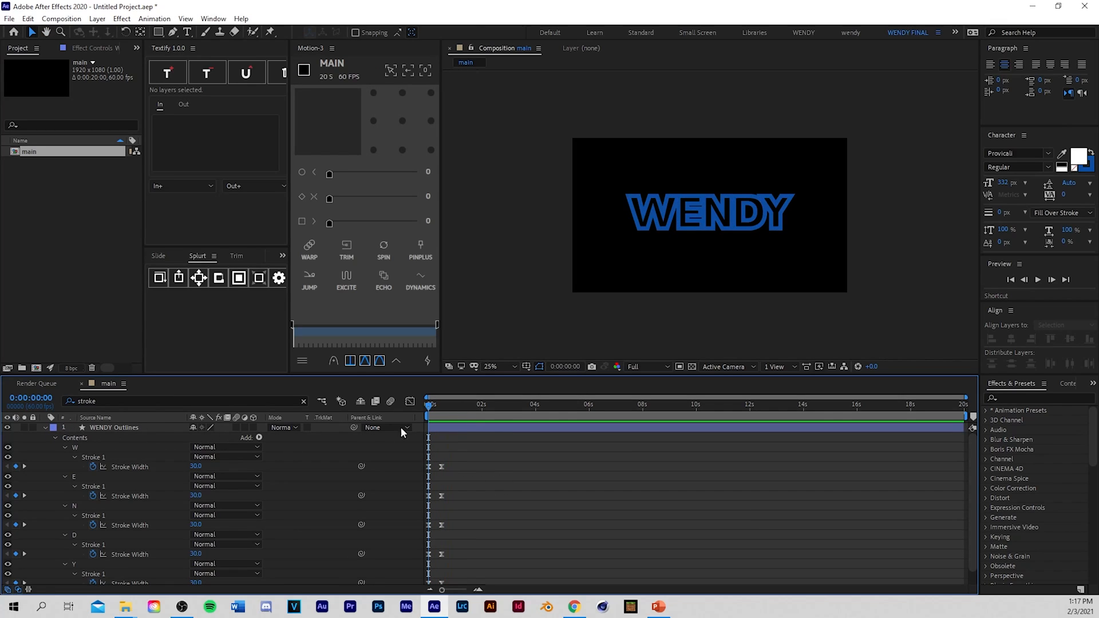
Step: Add Trim Paths to the WENDY Outlines layer's contents and expand its properties
click(261, 437)
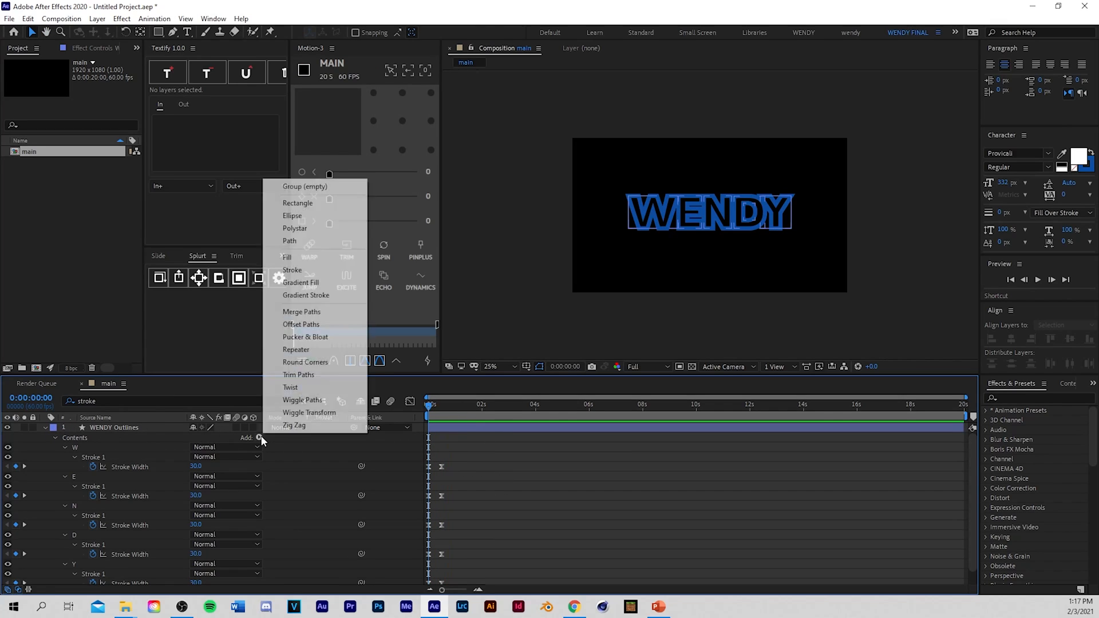
click(301, 377)
scroll(36, 566, down, 1)
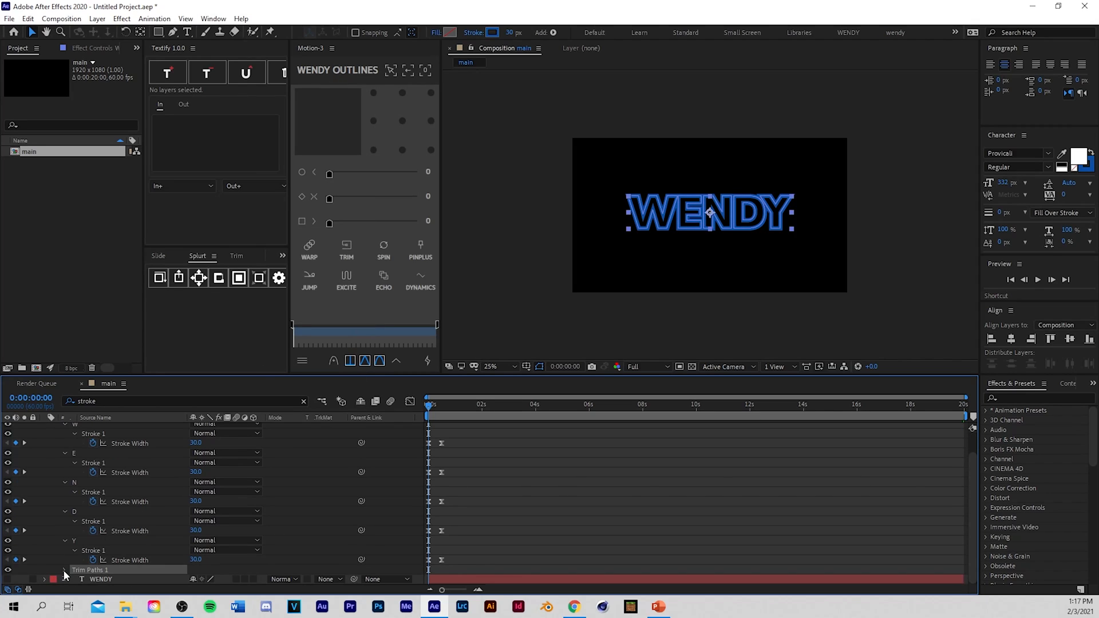
click(64, 570)
scroll(622, 489, down, 3)
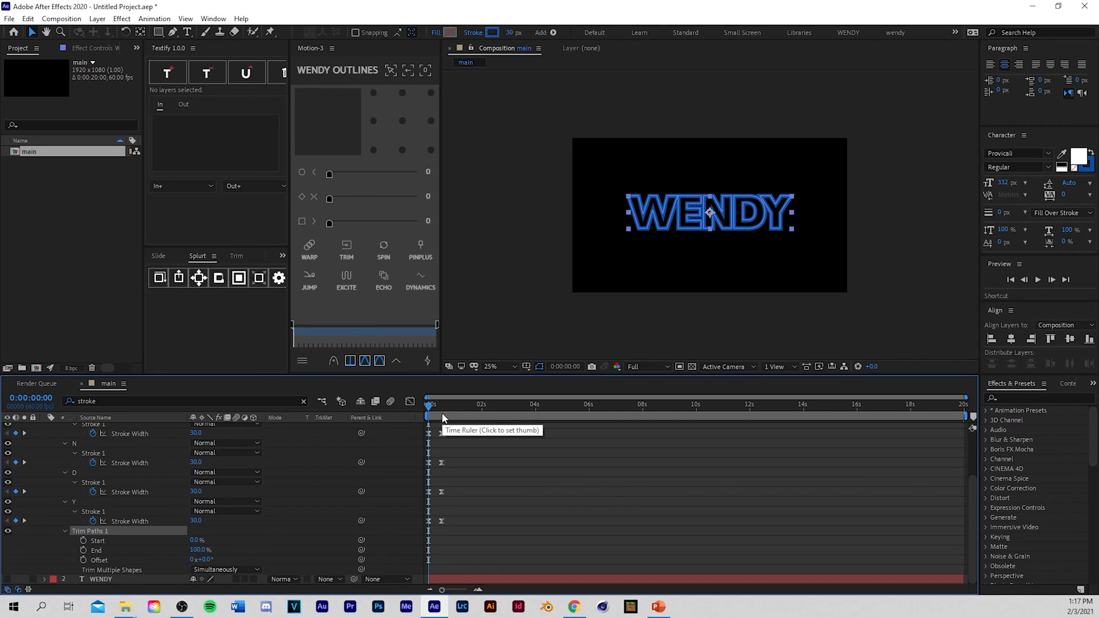
Step: Keyframe the Trim Paths End from 0% at the start of the timeline to fully drawn at 0:00:00:30
click(84, 551)
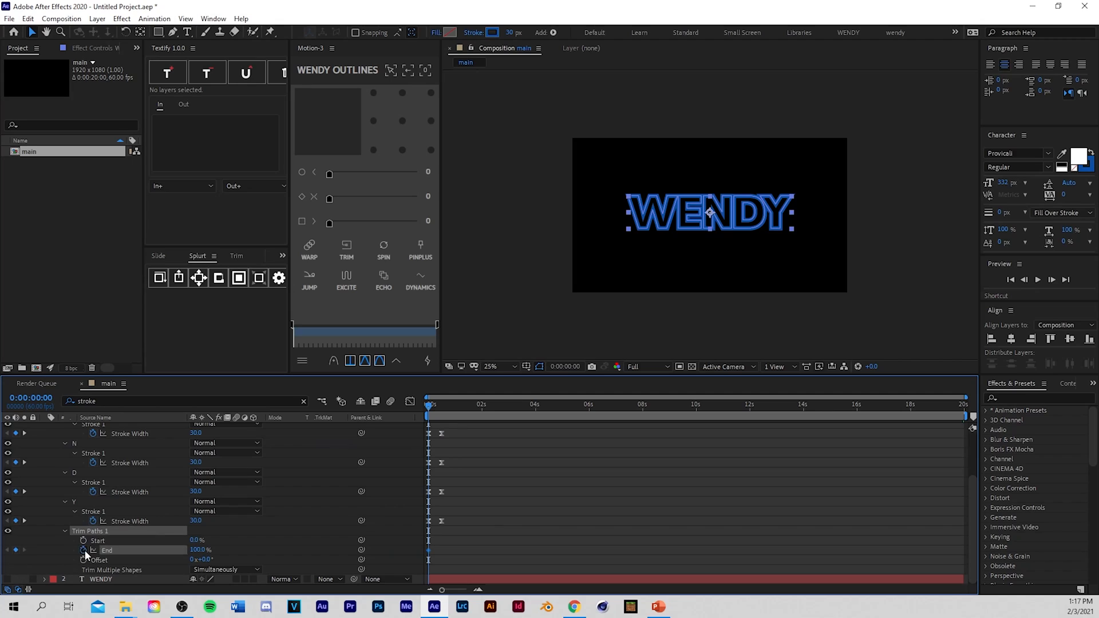
drag(209, 551, 105, 560)
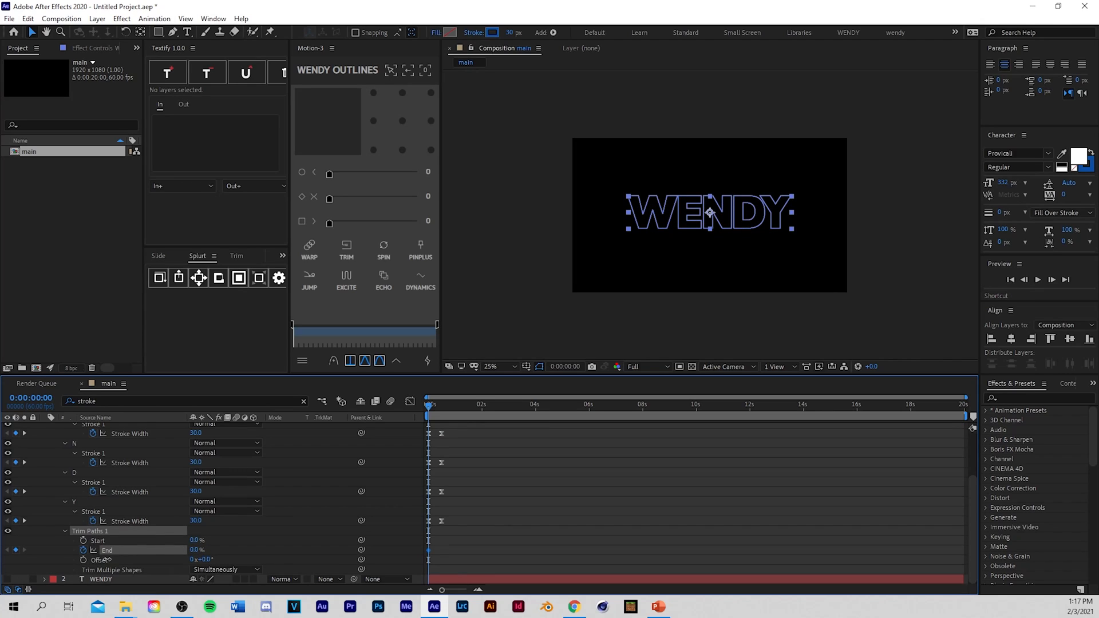
drag(436, 407, 442, 407)
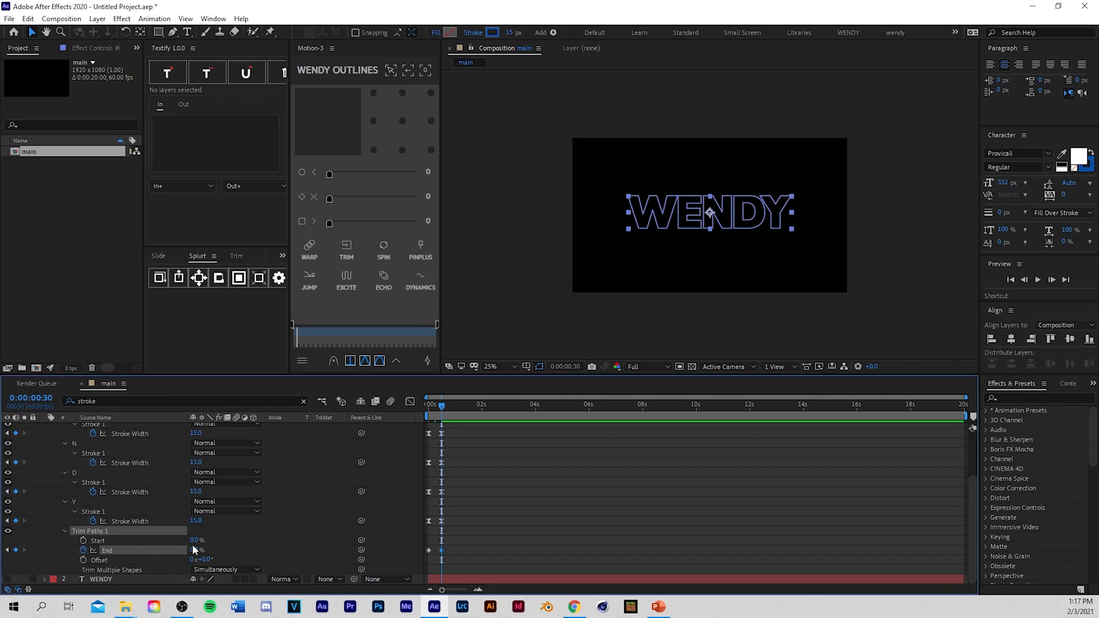
drag(194, 550, 289, 541)
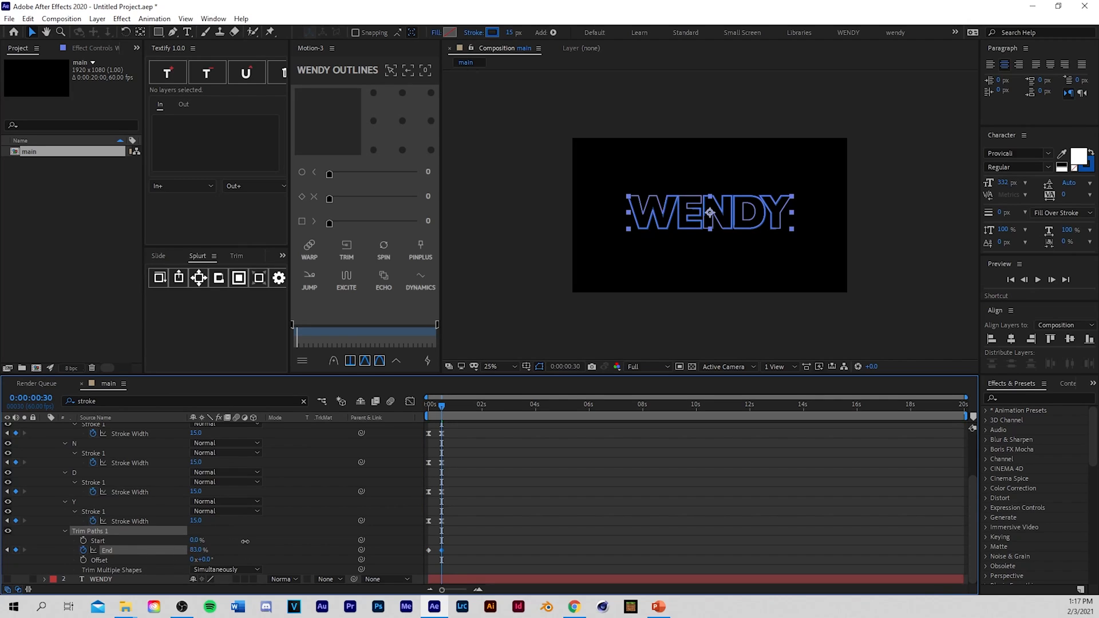
Step: Play back and scrub through the draw-on reveal of the WENDY outlines
click(542, 506)
key(space)
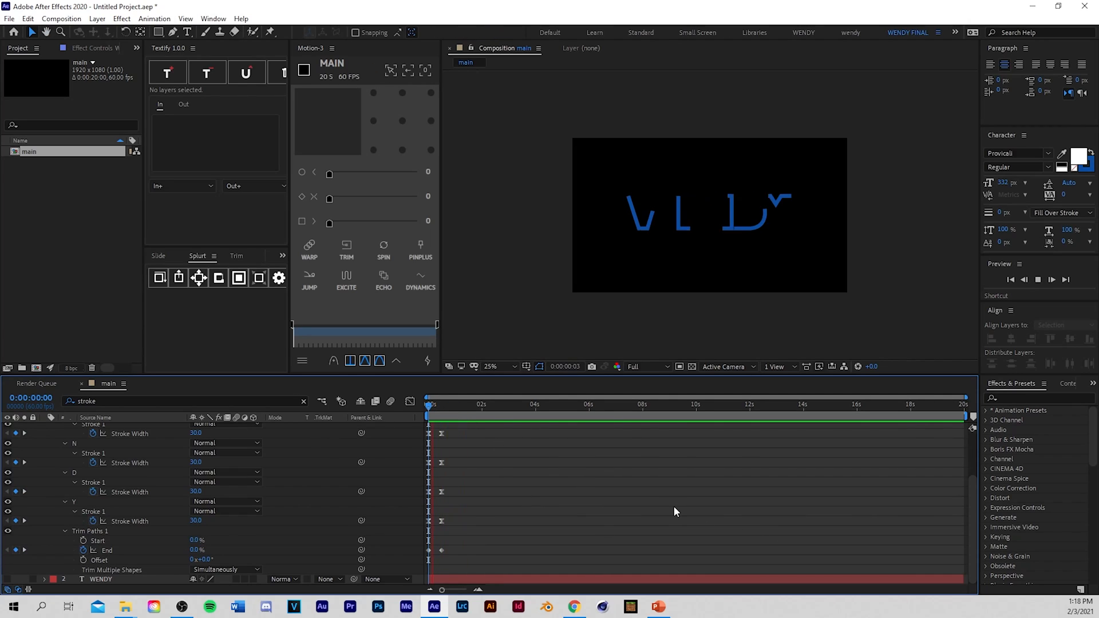
key(space)
drag(460, 408, 397, 479)
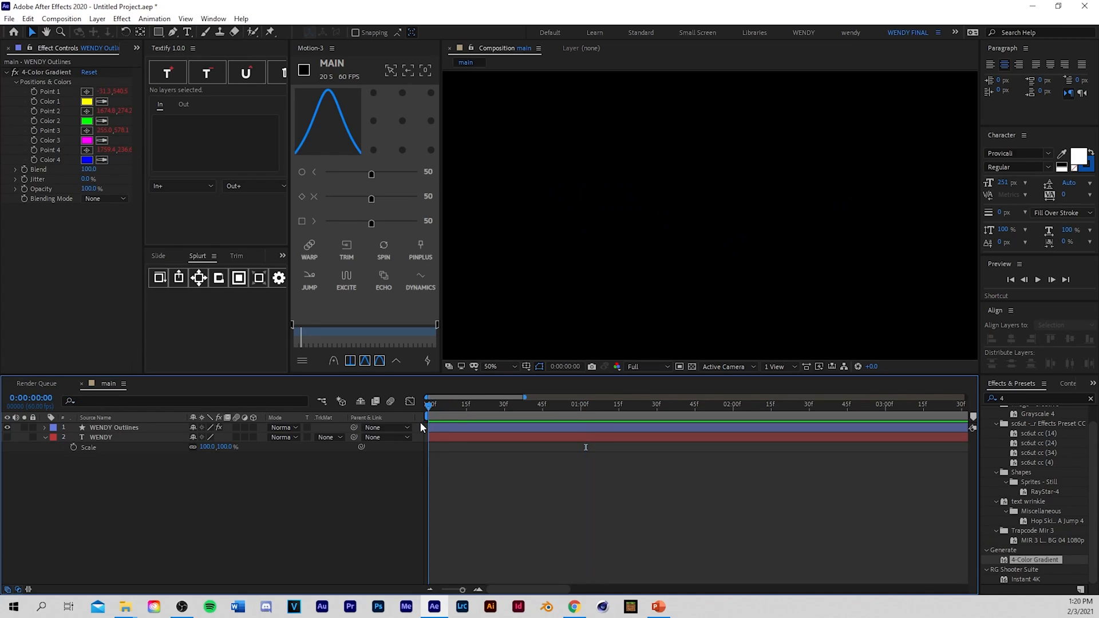
drag(420, 421, 613, 422)
Step: Duplicate the WENDY text layer, move the copy above the WENDY Outlines layer and make it visible
click(89, 438)
key(ctrl+d)
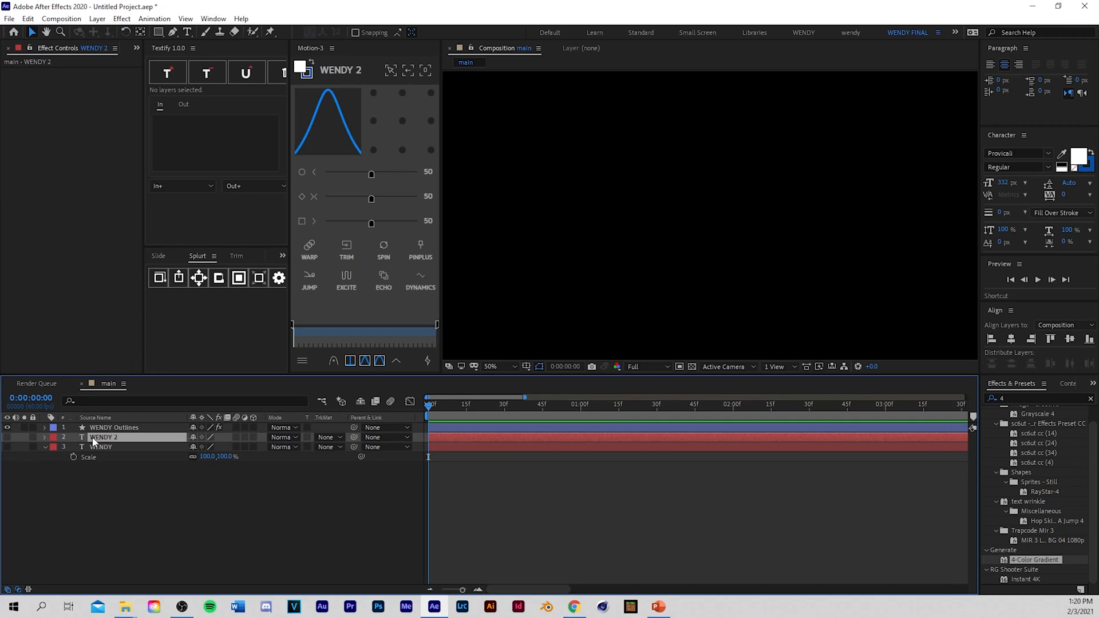
drag(92, 438, 94, 424)
click(7, 428)
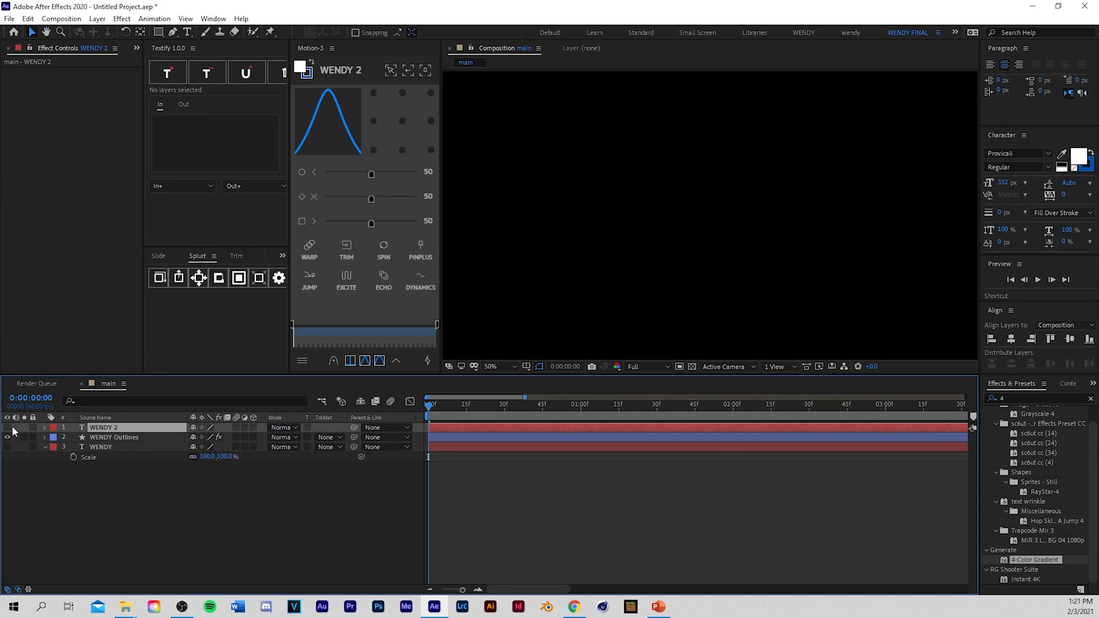
Step: Scale the WENDY 2 text layer down to 78% so it sits inside the outlines
scroll(646, 309, down, 1)
drag(465, 411, 572, 397)
key(s)
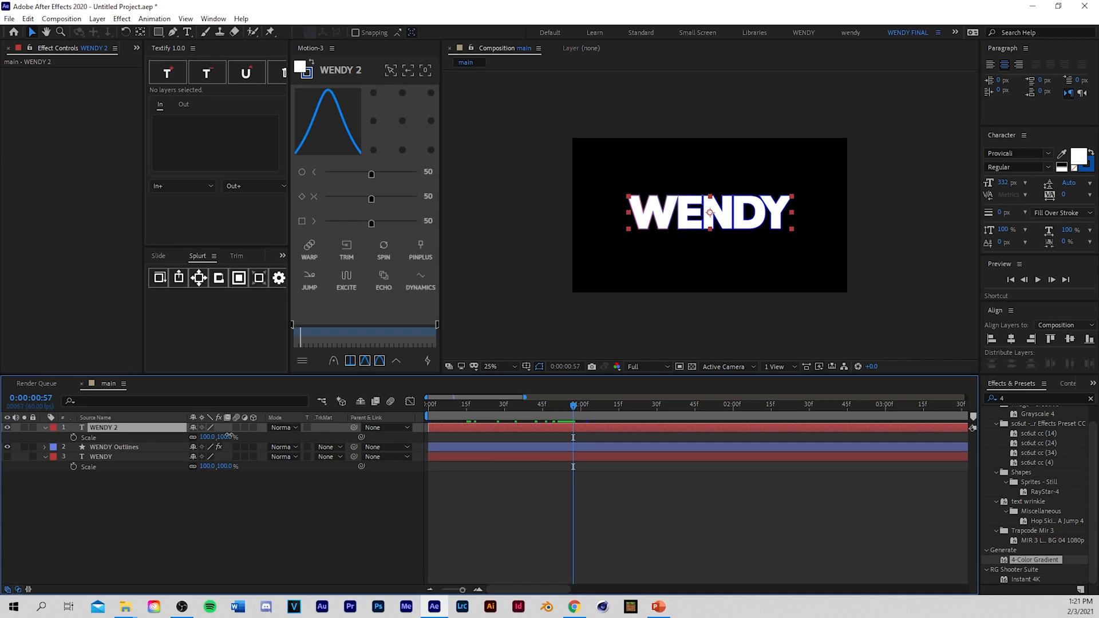
drag(229, 436, 224, 443)
click(687, 500)
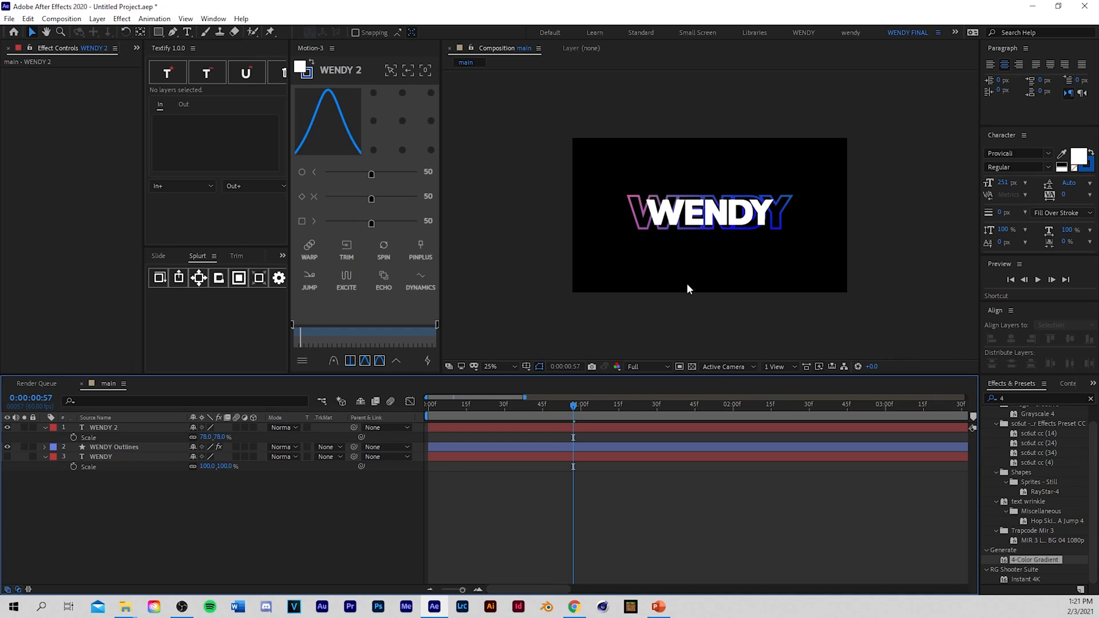
Step: Scrub and play back the composition to check the smaller white text against the animated outlines
scroll(679, 269, up, 2)
scroll(582, 288, down, 2)
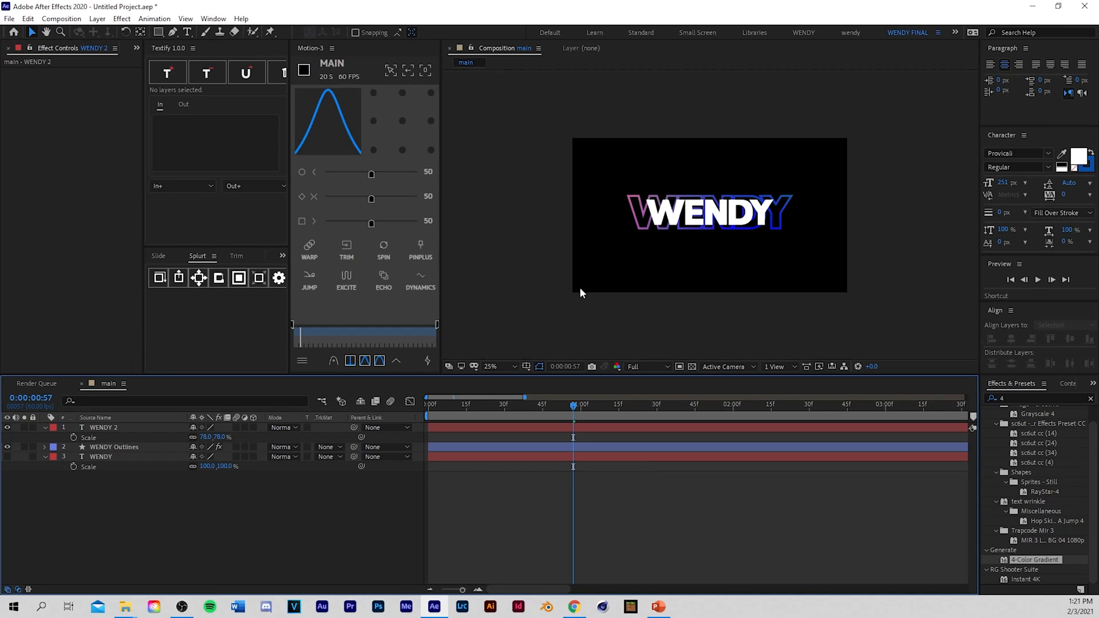
drag(486, 416, 702, 424)
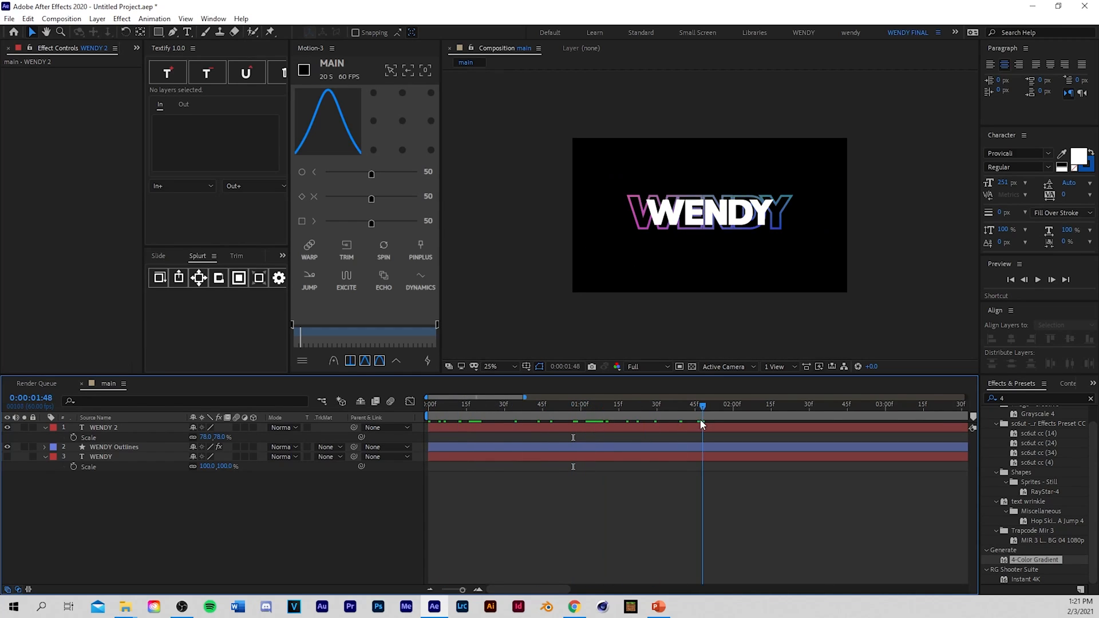
key(space)
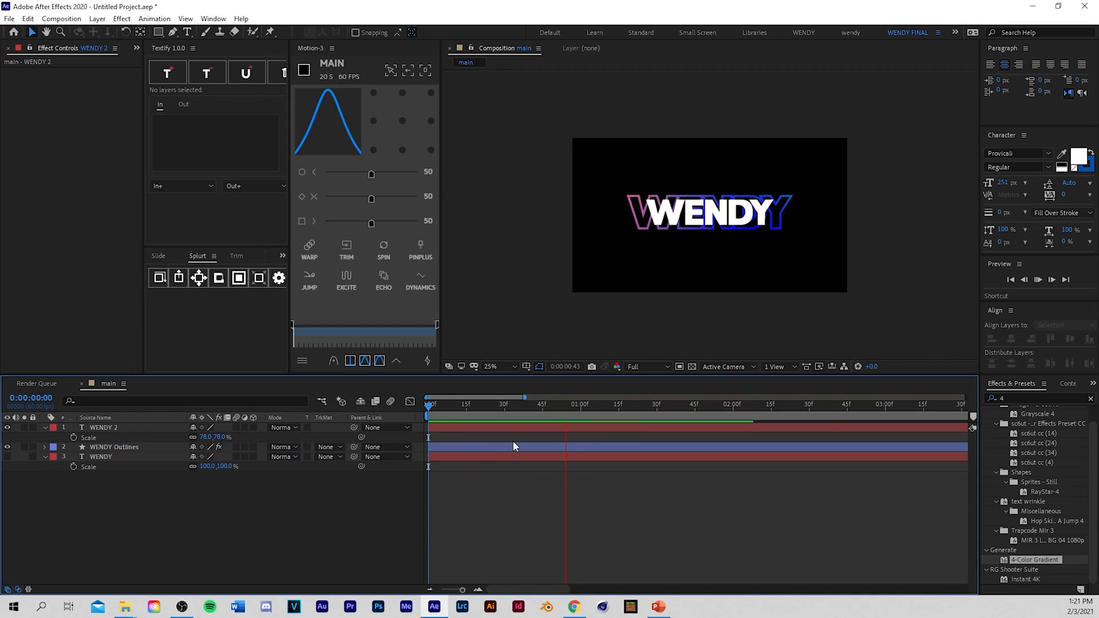
Step: Create shapes from text from the WENDY 2 layer
click(453, 427)
right_click(453, 427)
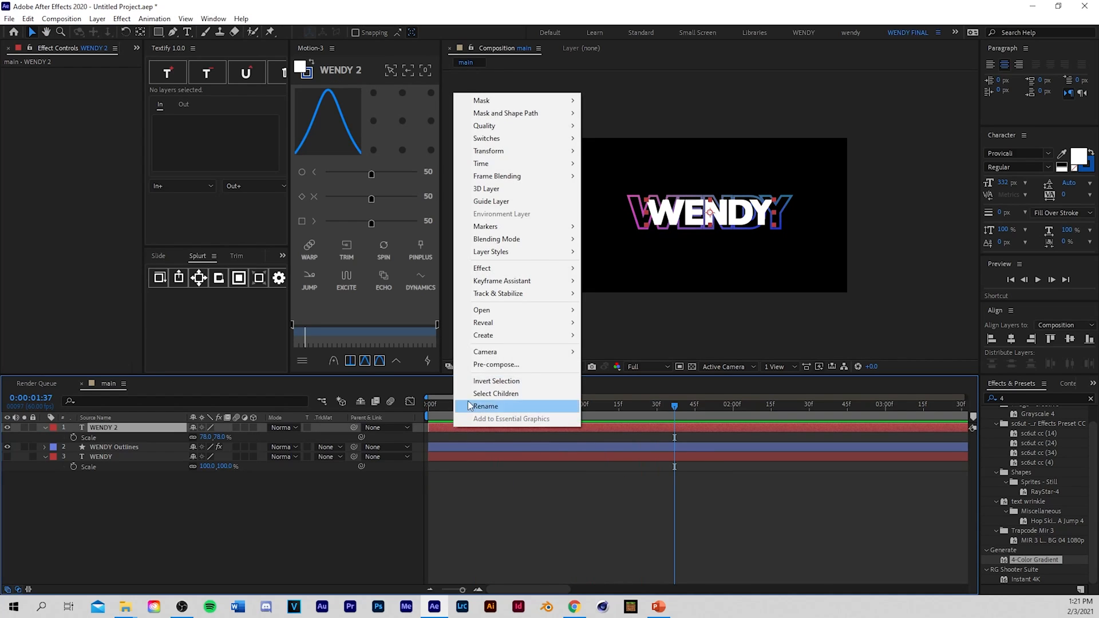
mouse_move(491, 336)
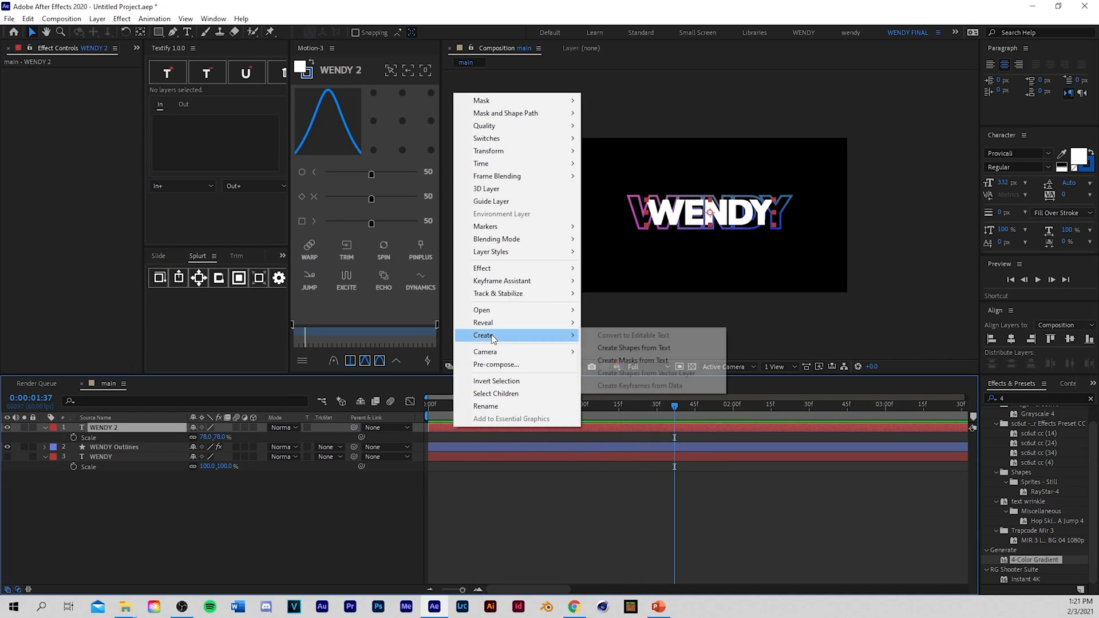
click(630, 349)
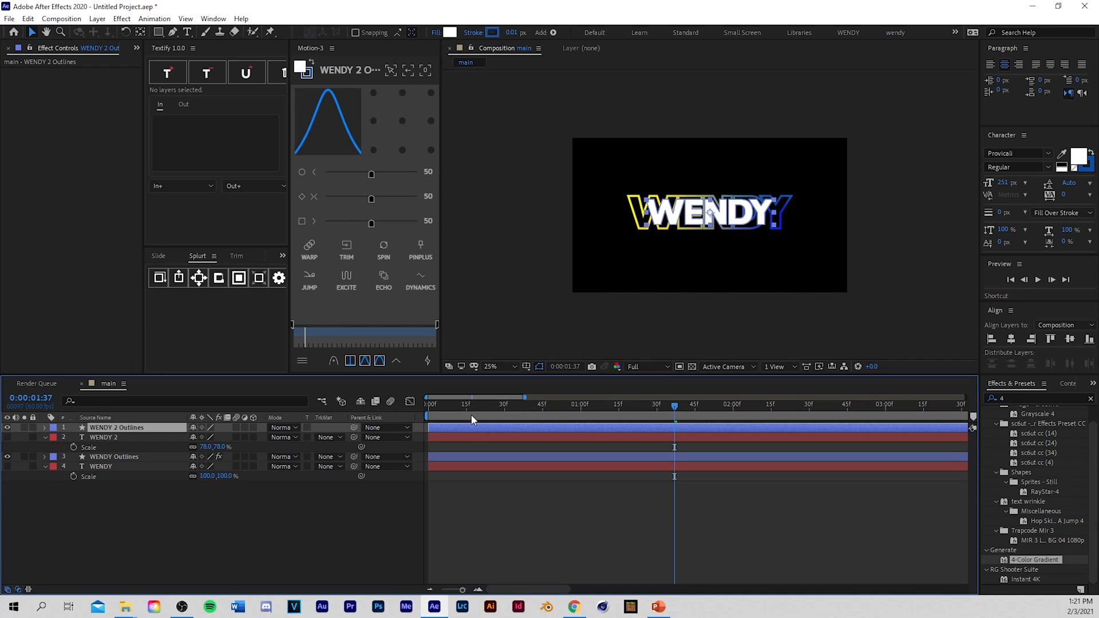
Step: Preview the composition from the start and inspect the new white letter shapes up close
key(Home)
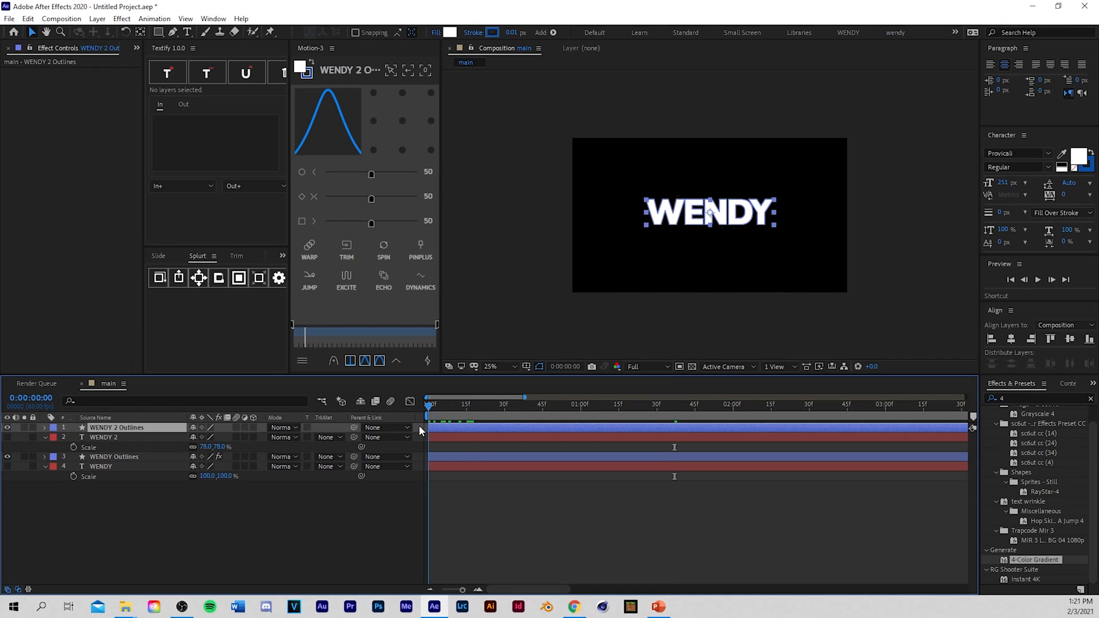
key(space)
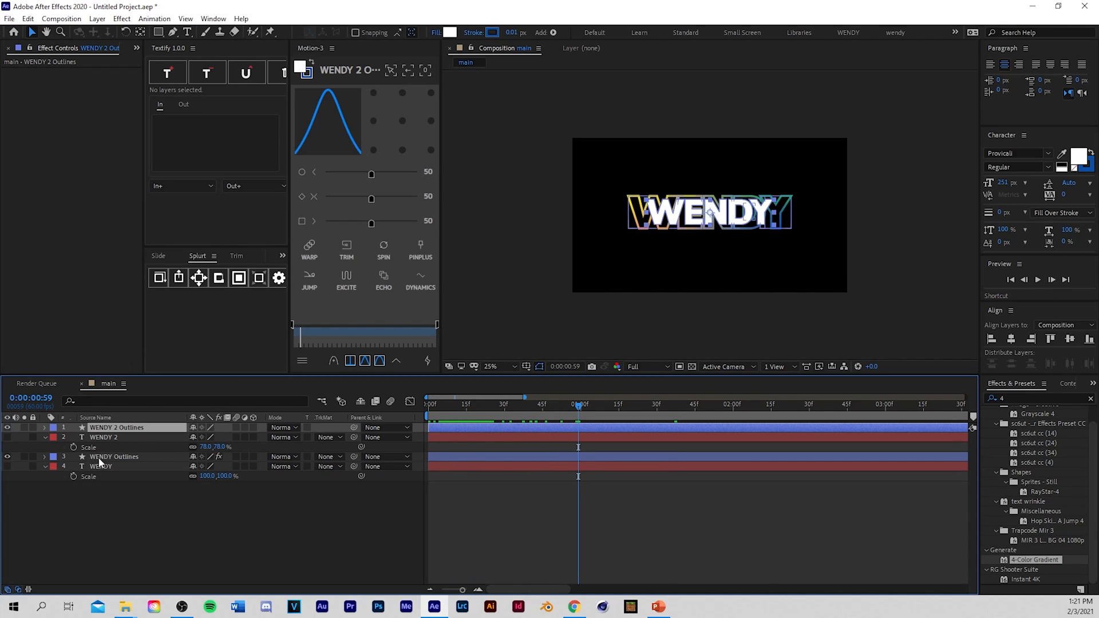
scroll(611, 297, up, 2)
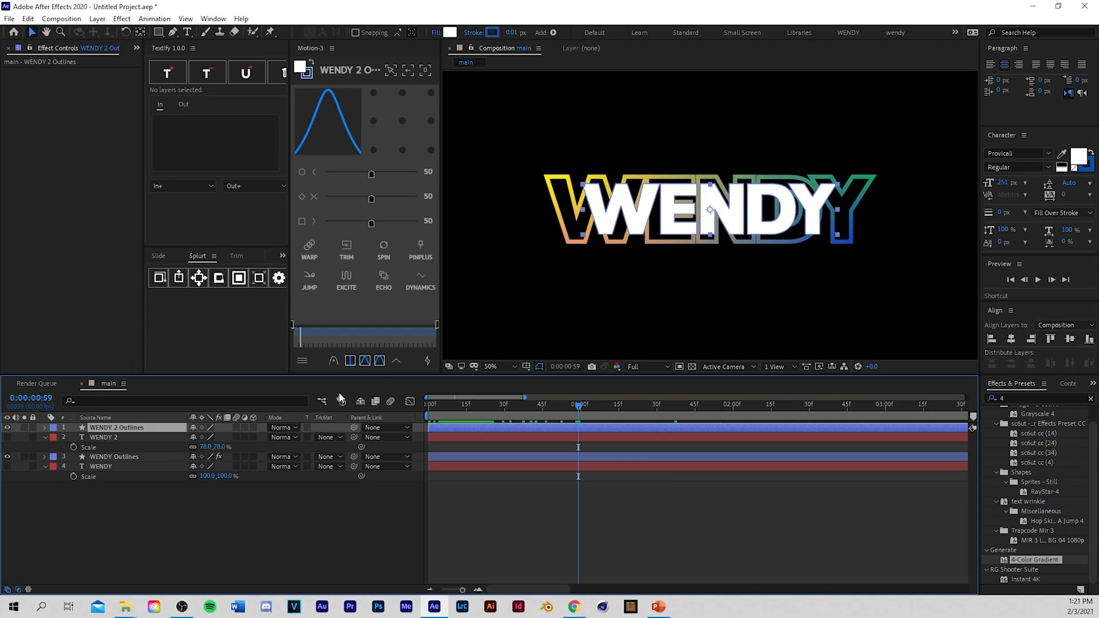
click(501, 498)
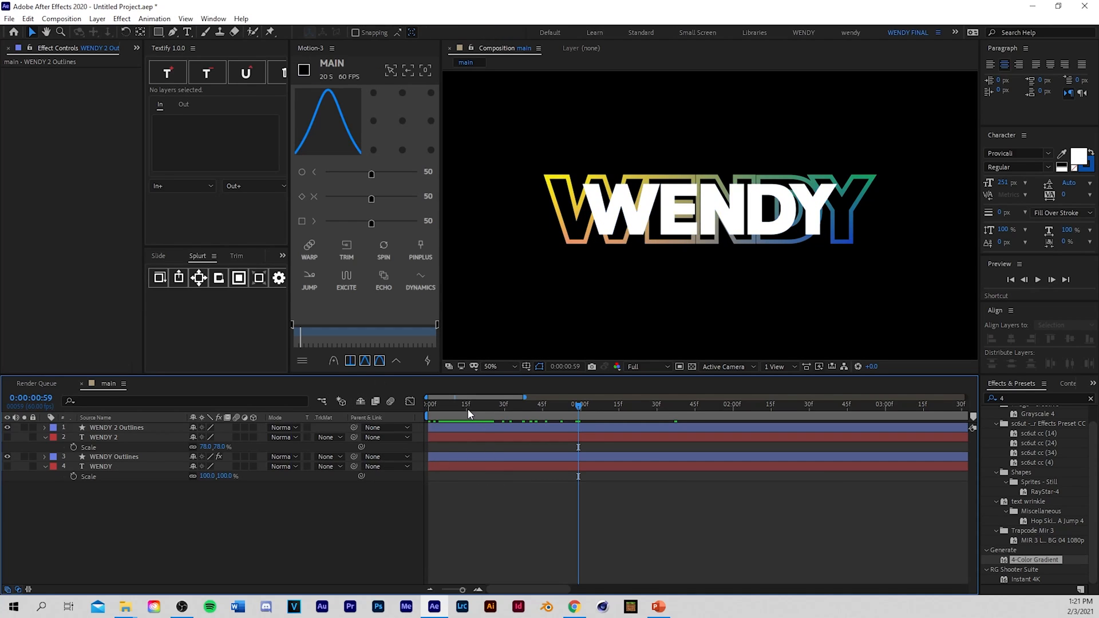
mouse_move(466, 410)
mouse_down()
mouse_move(532, 415)
mouse_move(464, 420)
mouse_up()
Step: Set the stroke of the WENDY 2 Outlines layer to none
click(458, 424)
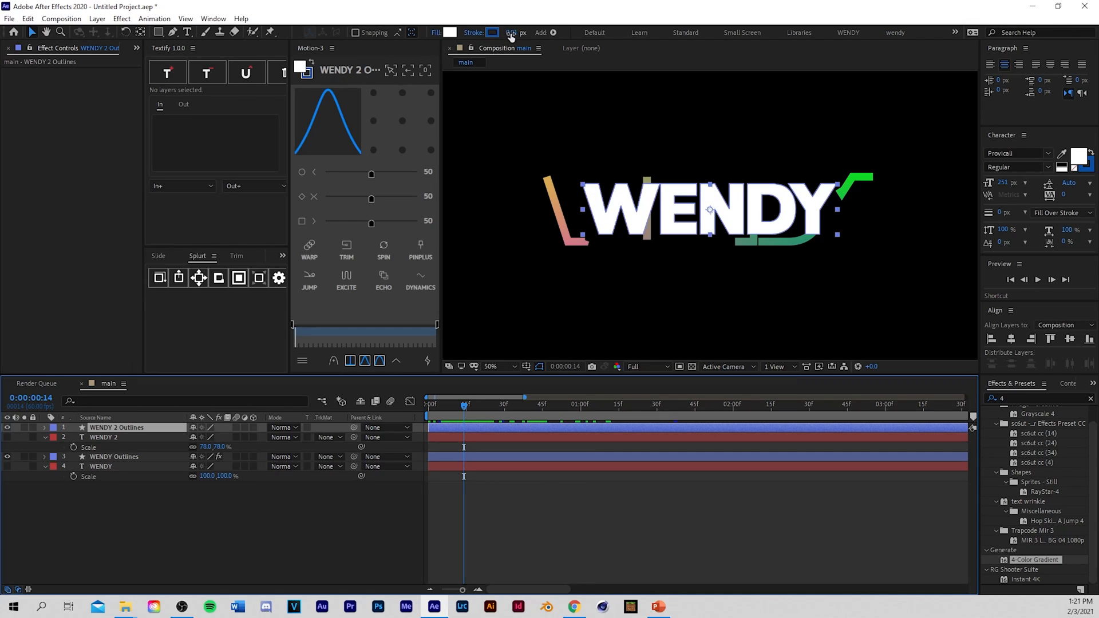
click(486, 33)
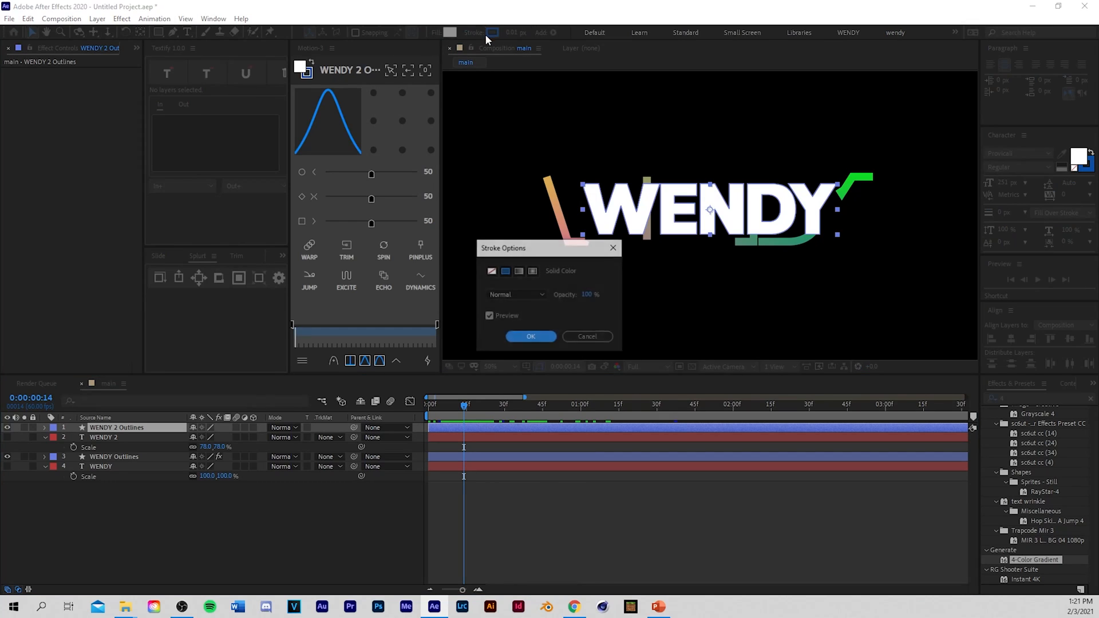
click(491, 271)
click(532, 342)
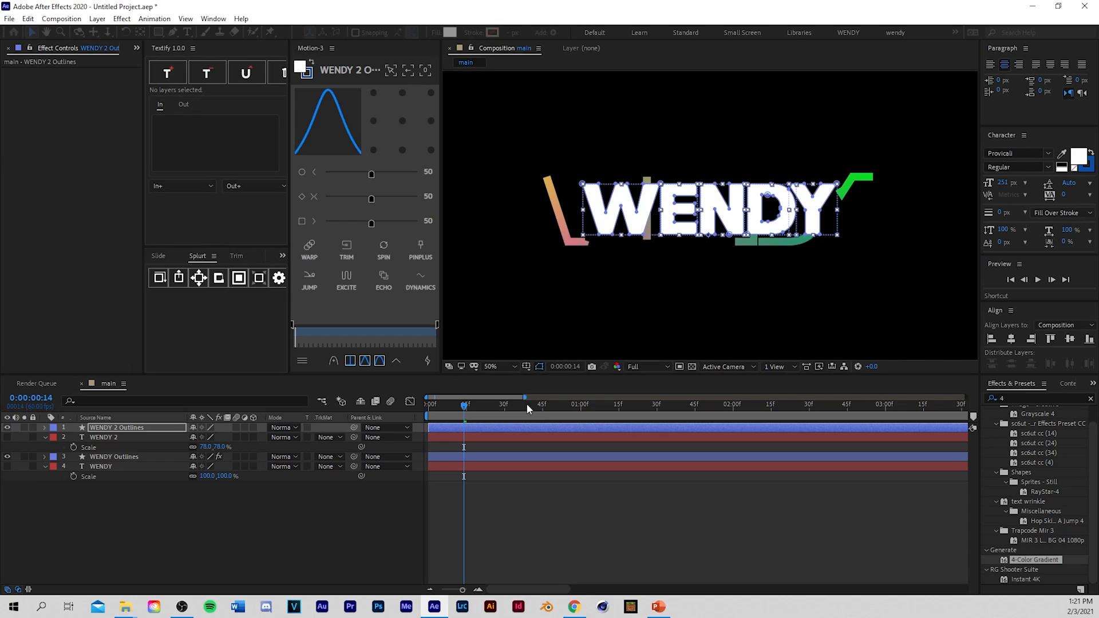
click(511, 504)
Step: Show the full 20-second duration in the timeline and collapse the WENDY 2 layer's properties
drag(462, 399, 521, 403)
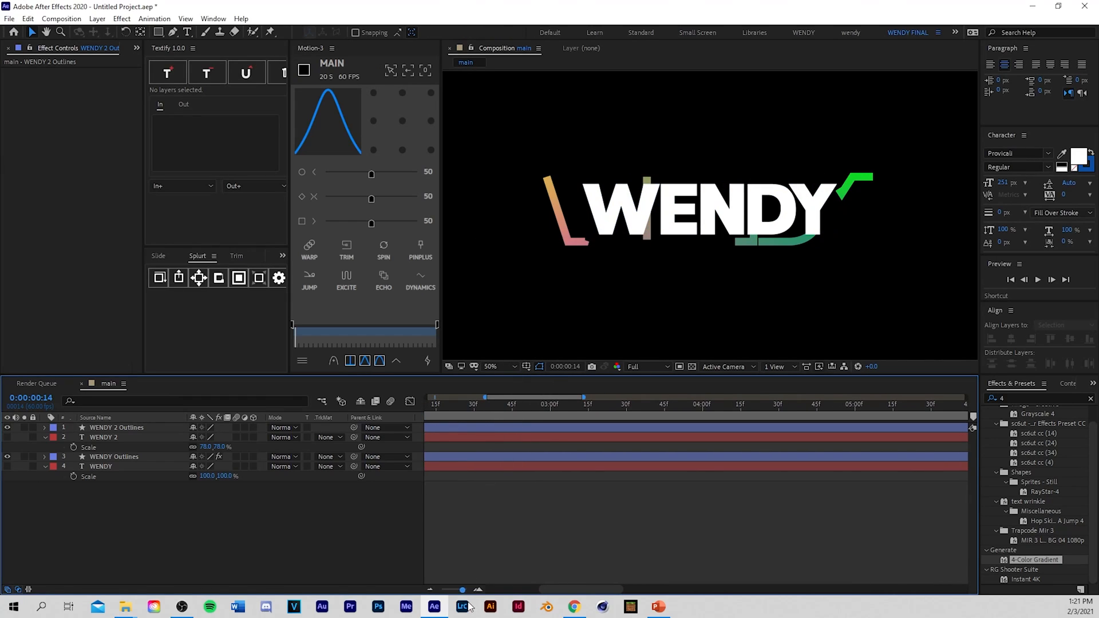
drag(463, 590, 406, 592)
drag(441, 414, 424, 425)
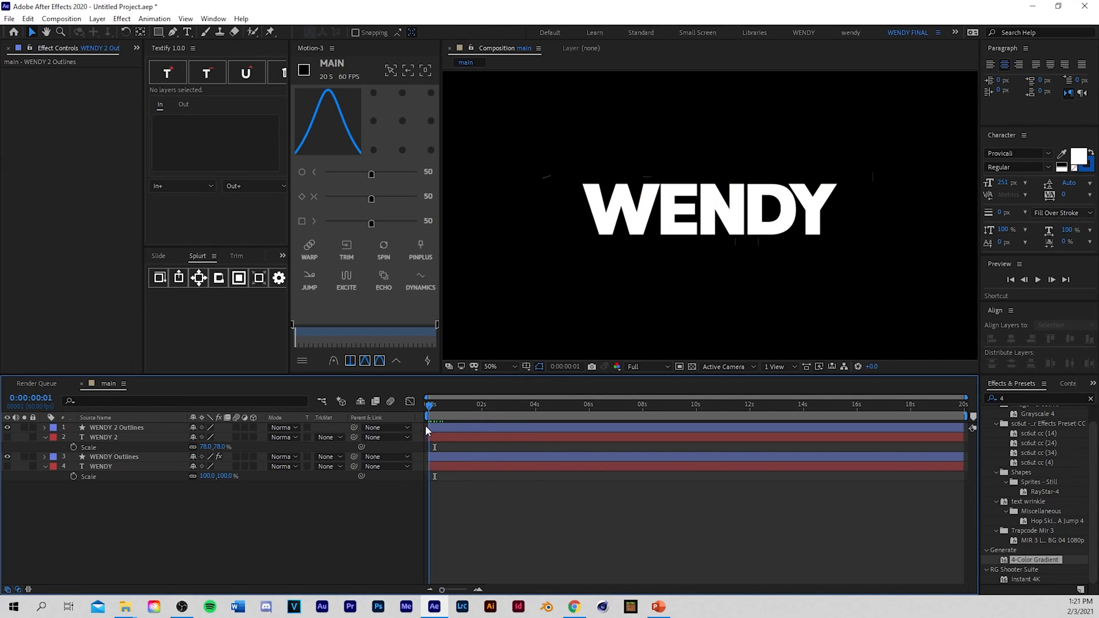
click(46, 437)
drag(432, 412, 478, 408)
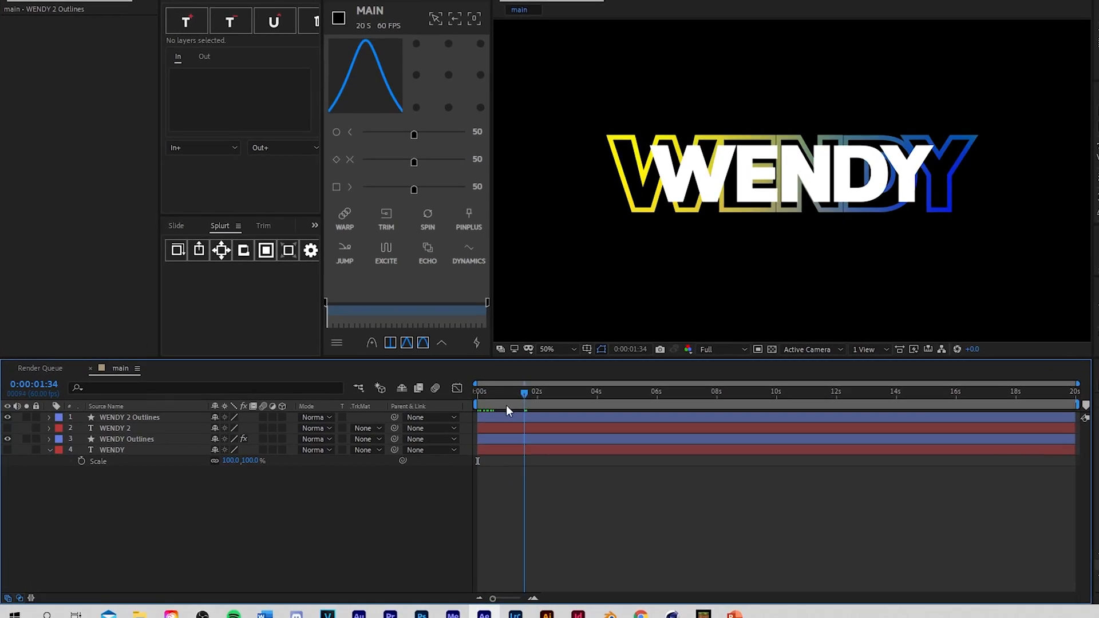
Step: Duplicate the WENDY 2 Outlines layer four times and move the WENDY 2 text layer to the bottom of the stack
click(496, 420)
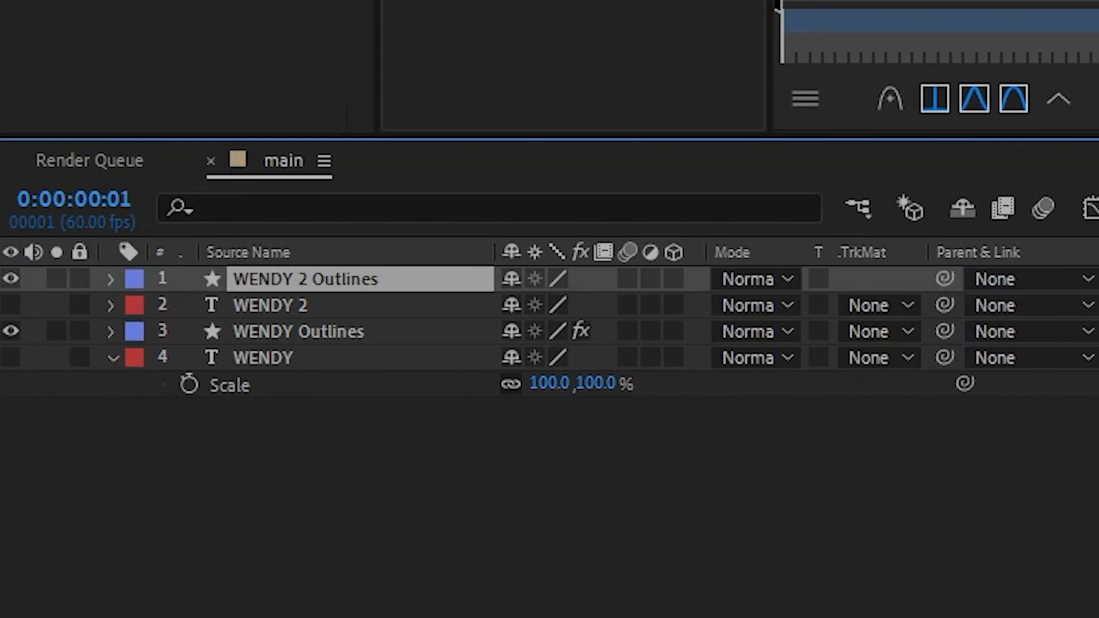
key(shift+Page_Down)
key(Page_Up)
key(shift+Page_Up)
key(ctrl+d)
key(ctrl+d)
key(ctrl+d)
key(ctrl+d)
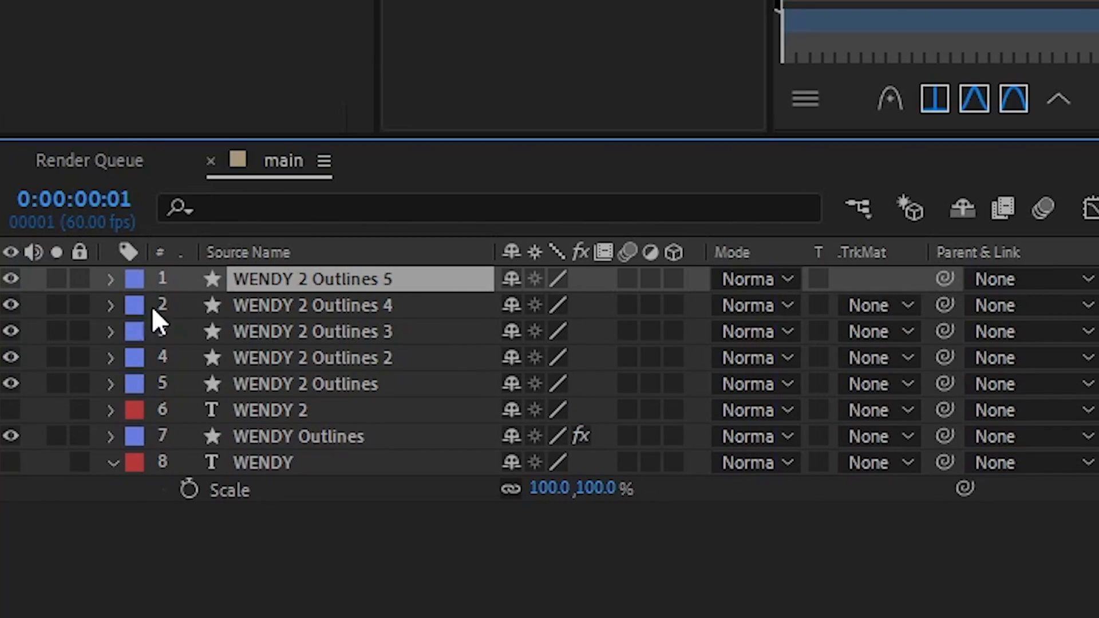
click(332, 383)
drag(284, 415, 273, 518)
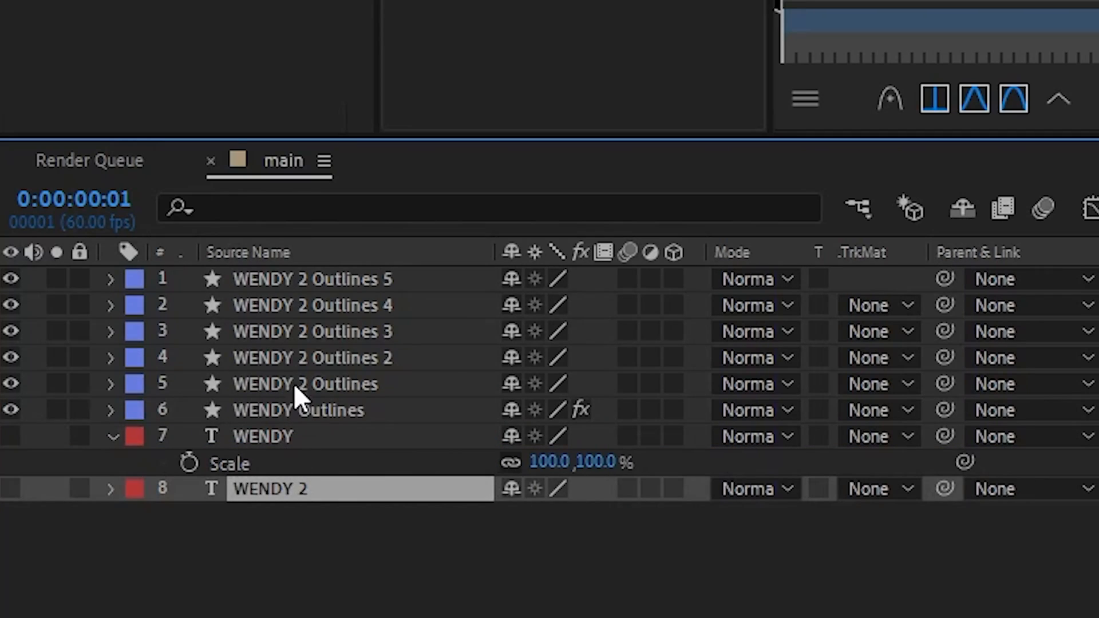
Step: Rename WENDY 2 Outlines 5 as W and WENDY 2 Outlines 4 as E
click(307, 284)
key(Return)
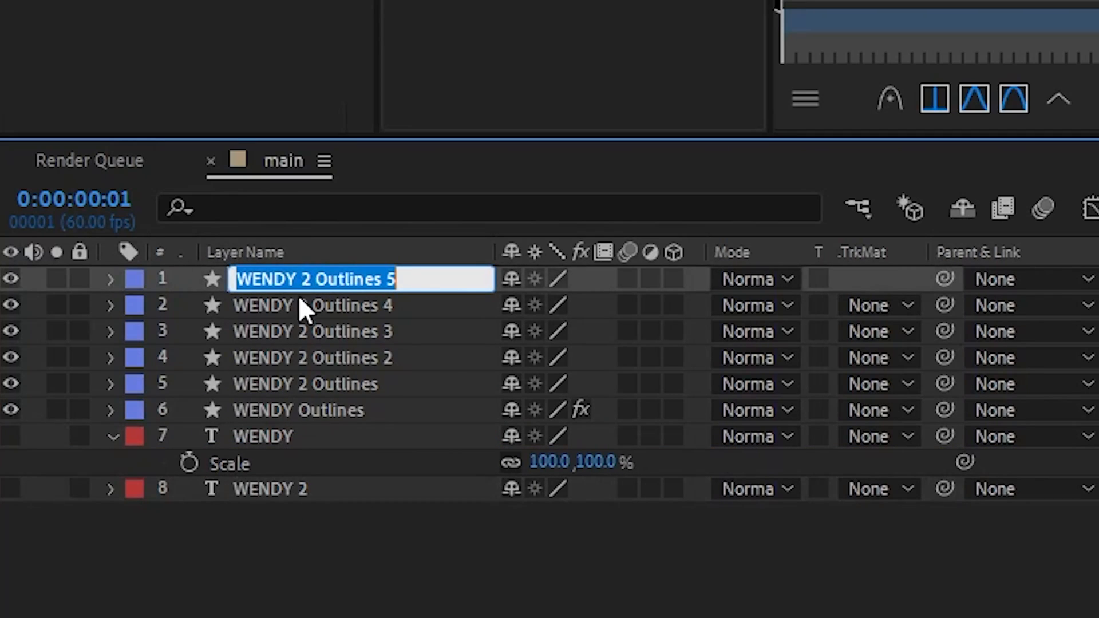
text(w)
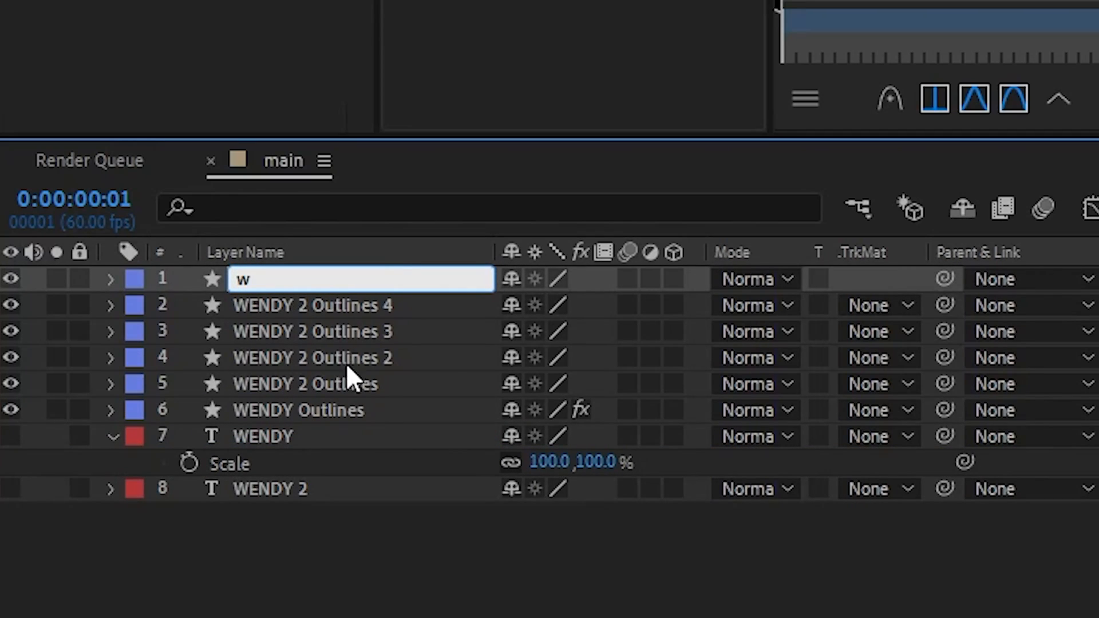
key(BackSpace)
text(W)
click(372, 311)
key(Return)
text(E)
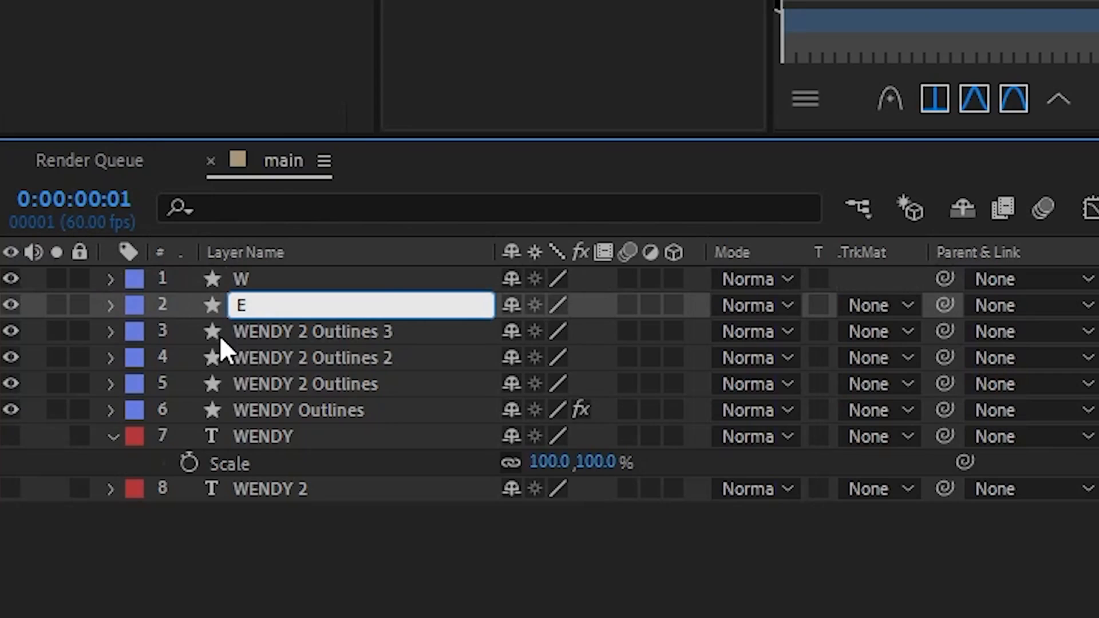
Step: Rename WENDY 2 Outlines 3 as N and WENDY 2 Outlines 2 as D
click(269, 337)
key(Return)
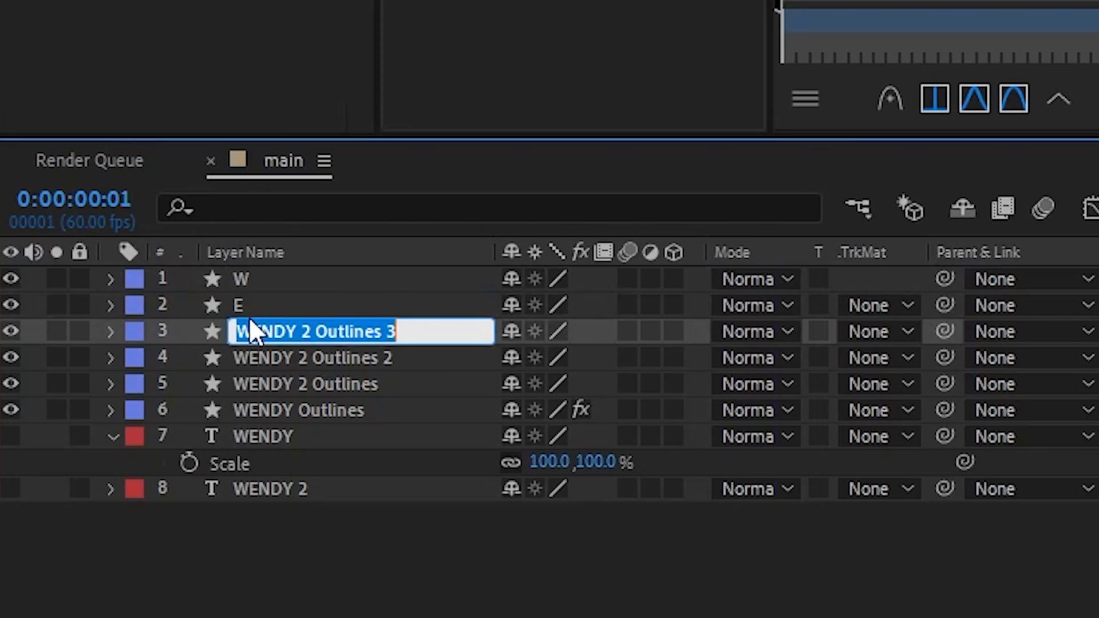
text(N)
click(269, 358)
key(Return)
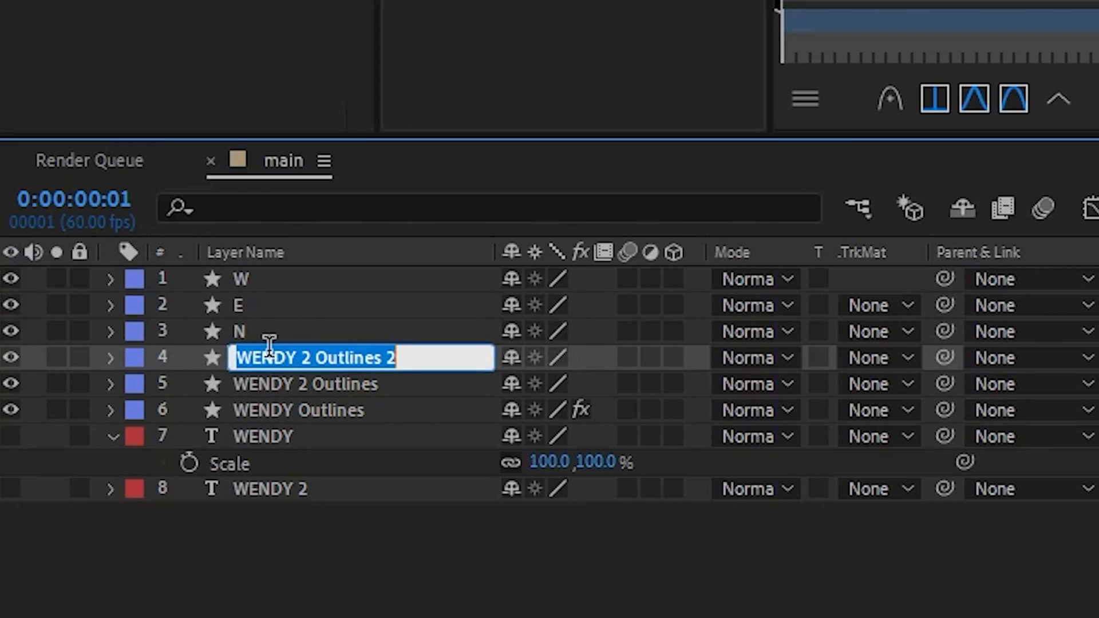
text(D)
click(267, 384)
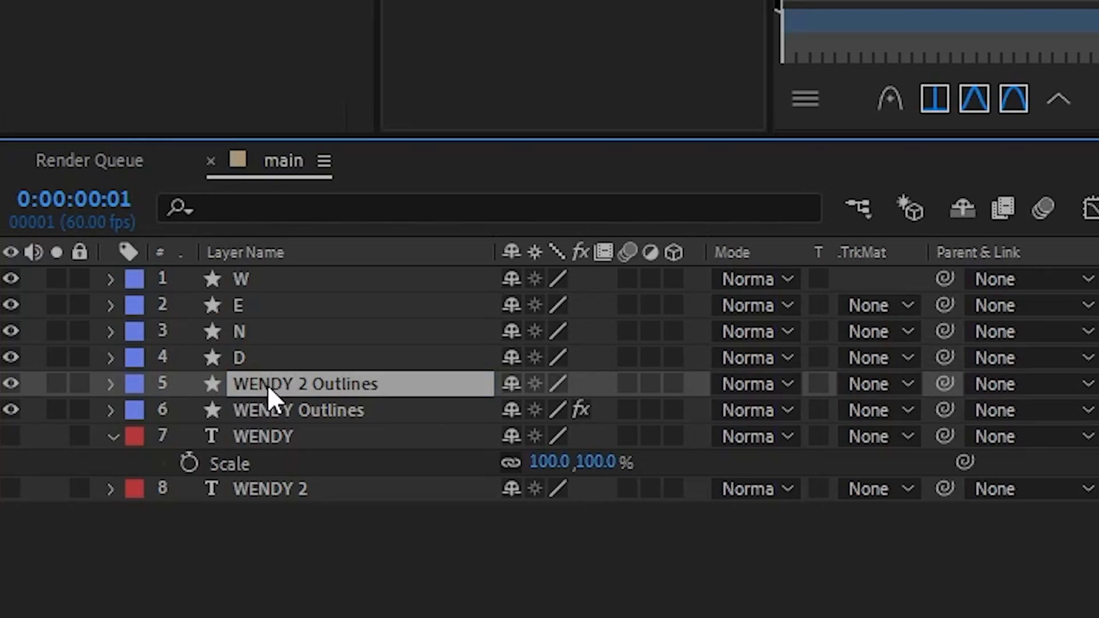
Step: Rename the WENDY 2 Outlines layer as Y and the WENDY Outlines layer as WENDY stroke
key(Return)
text(Y)
click(362, 421)
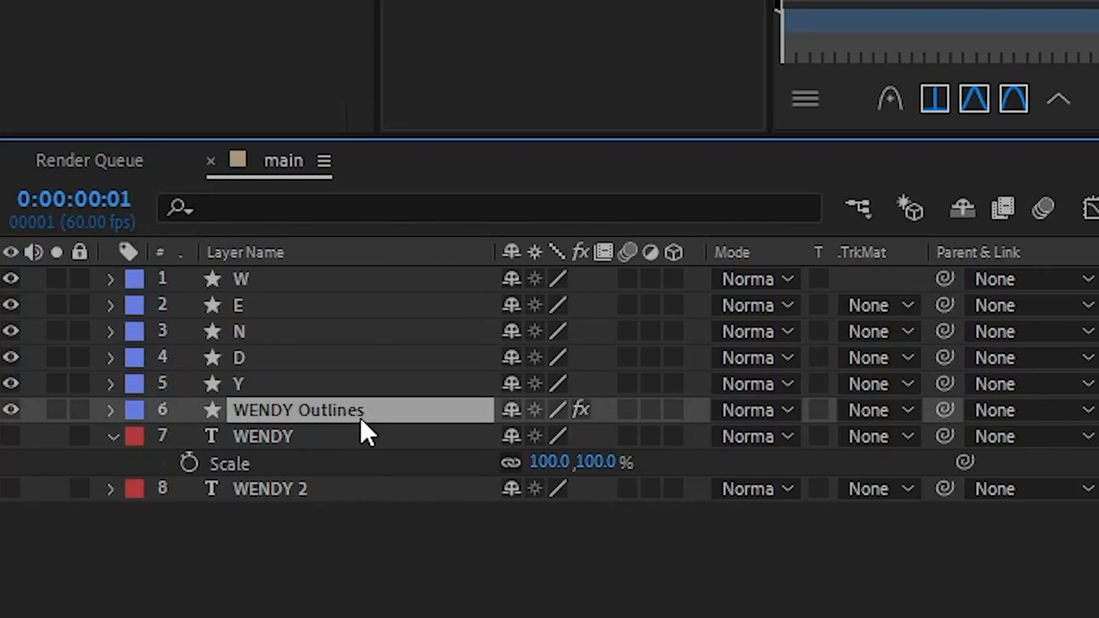
key(Return)
click(422, 408)
key(ctrl+shift+Left)
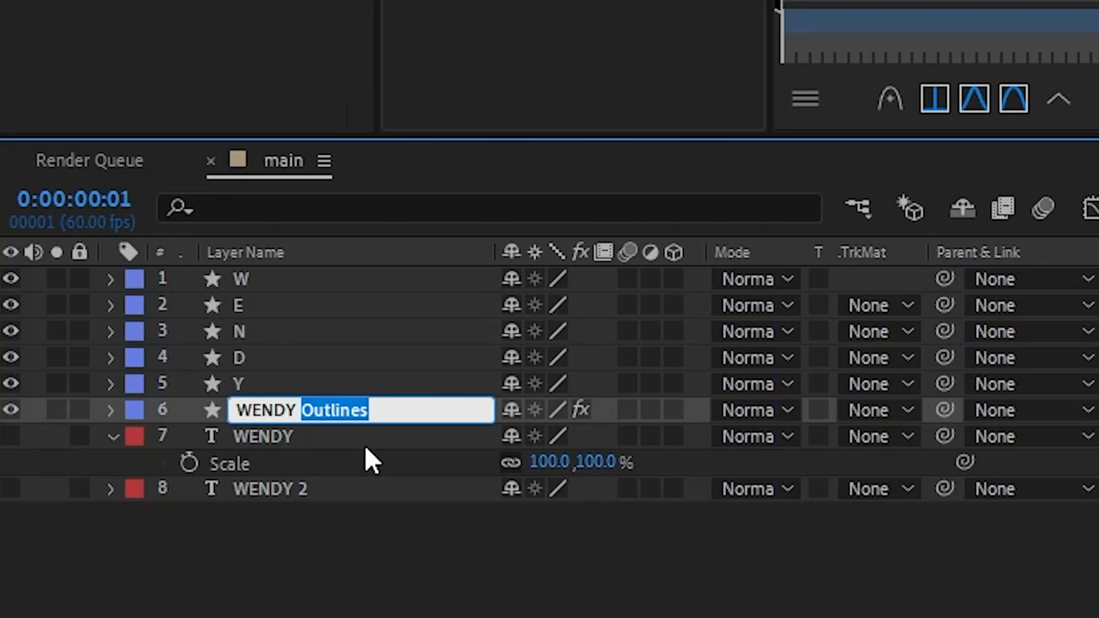
text(s)
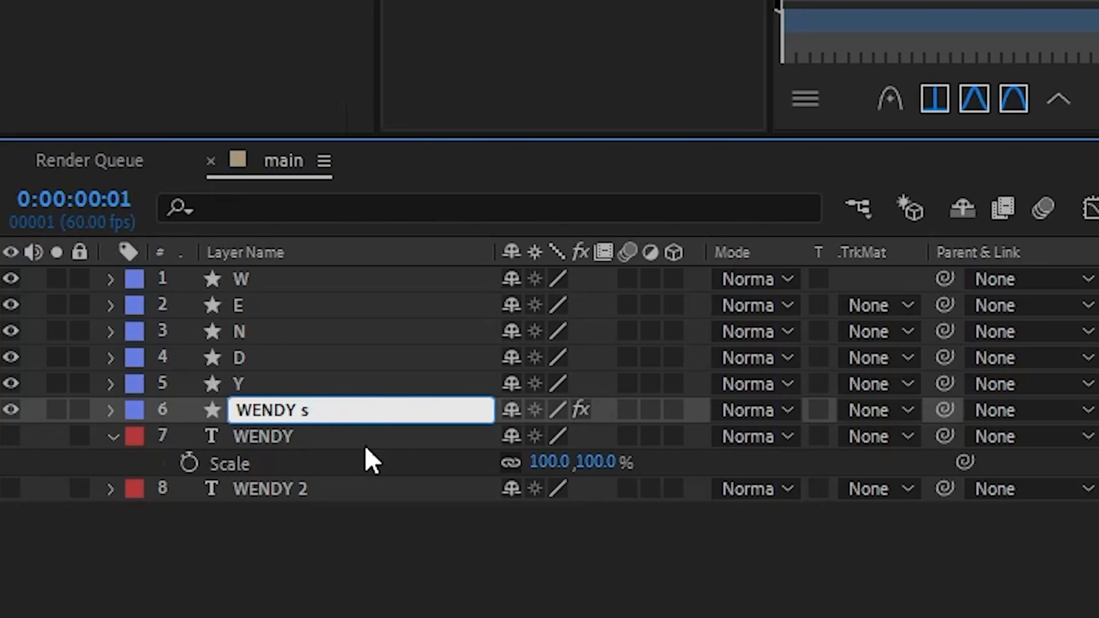
key(BackSpace)
text(stroke)
click(155, 497)
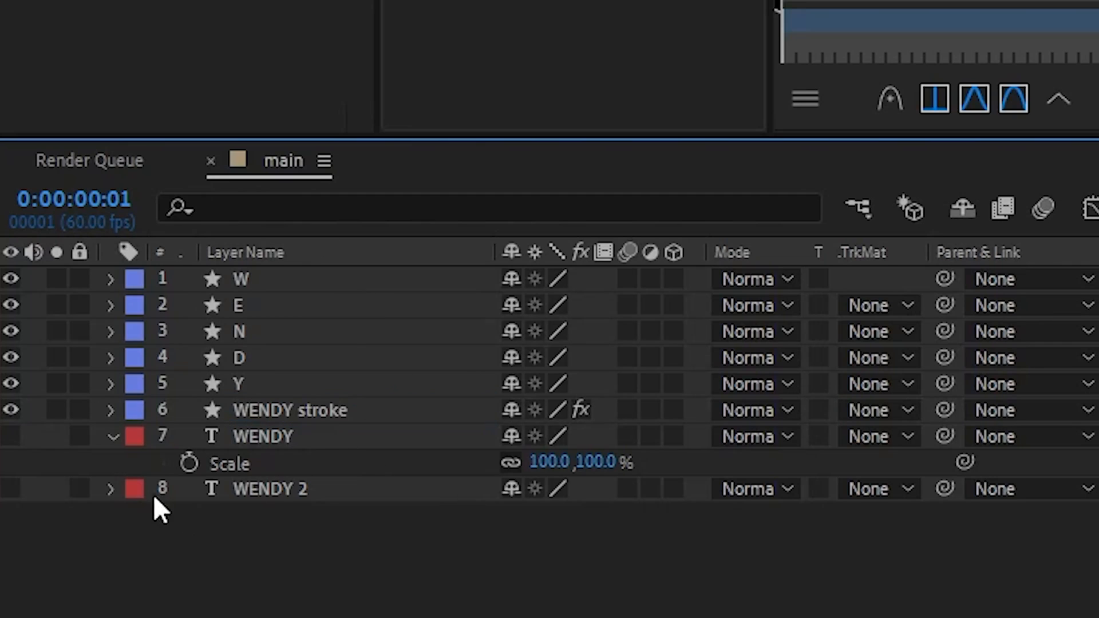
Step: Lock the WENDY stroke layer and hide it so only the white fill letters show
click(80, 410)
drag(1098, 251, 1098, 308)
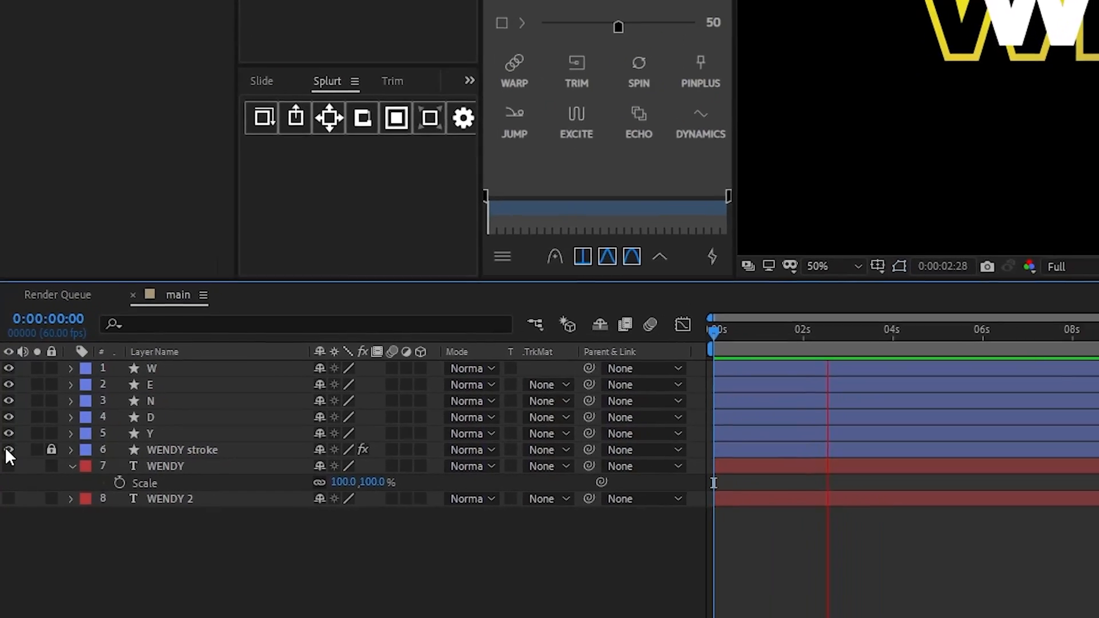
click(8, 450)
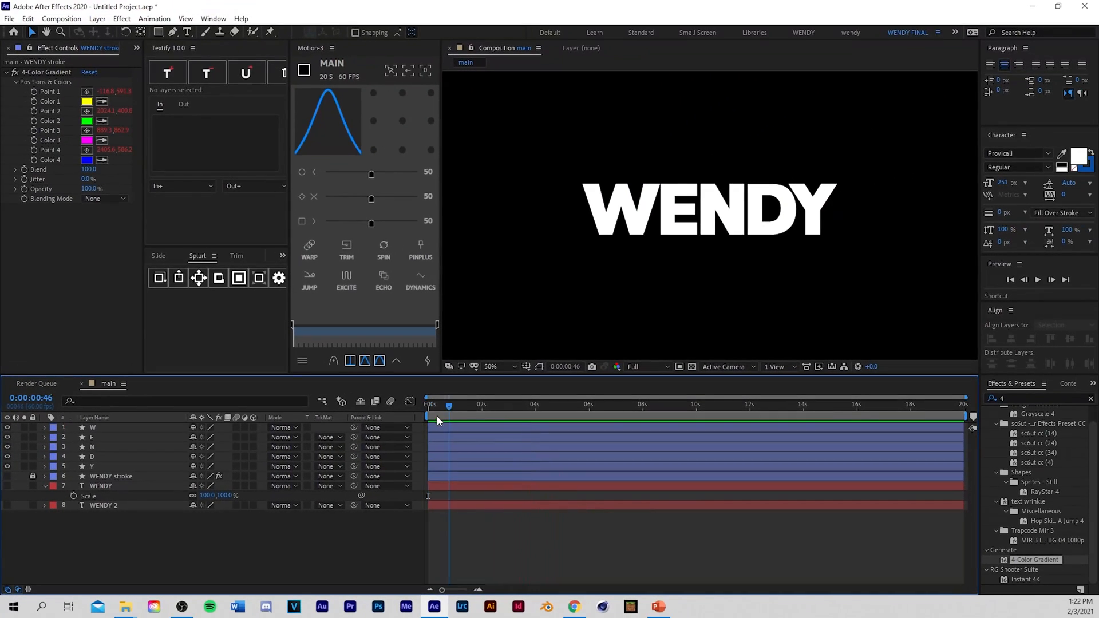
Step: Return to the start of the composition and hide the E, N, D and Y shape groups in the W layer
mouse_move(438, 416)
mouse_down()
mouse_move(480, 416)
mouse_move(521, 437)
mouse_move(428, 455)
mouse_move(570, 467)
mouse_move(153, 456)
mouse_up()
click(45, 427)
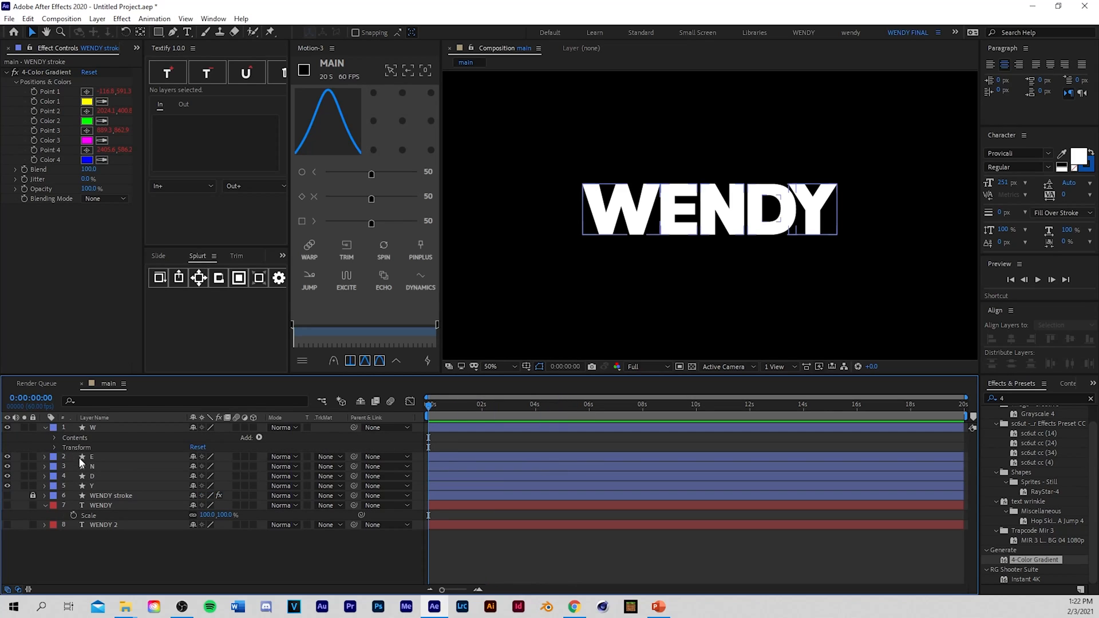
click(50, 439)
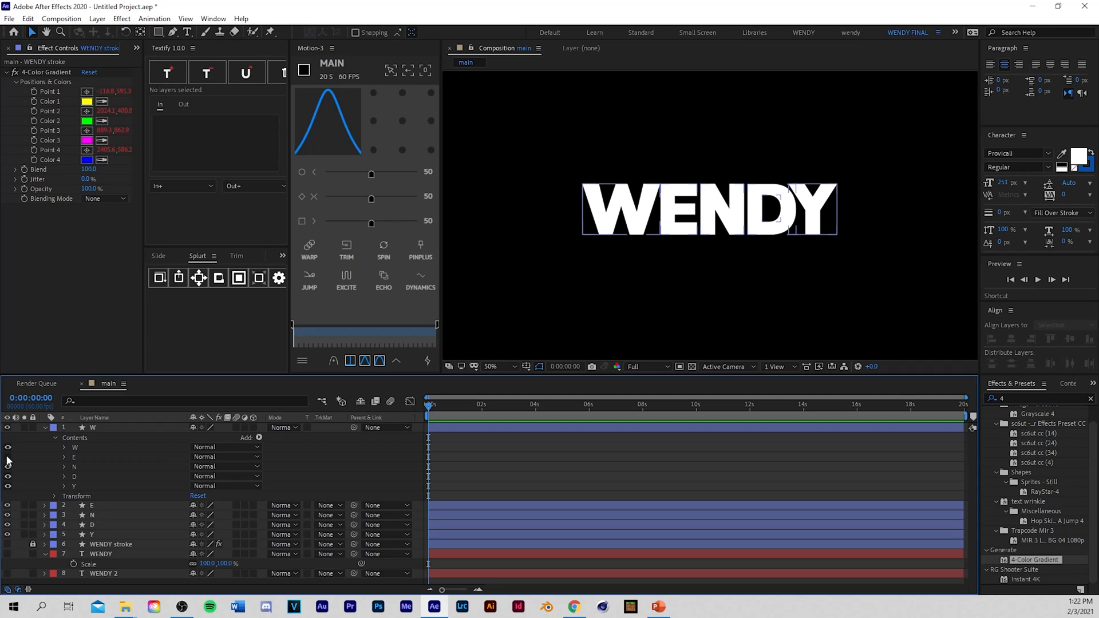
drag(8, 462, 8, 488)
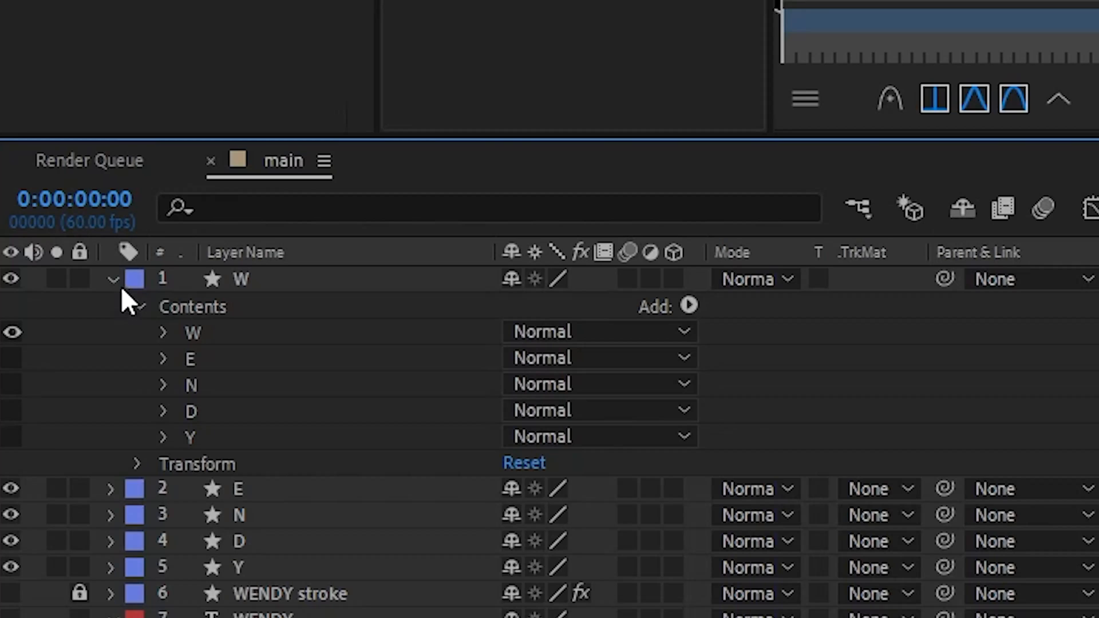
click(111, 280)
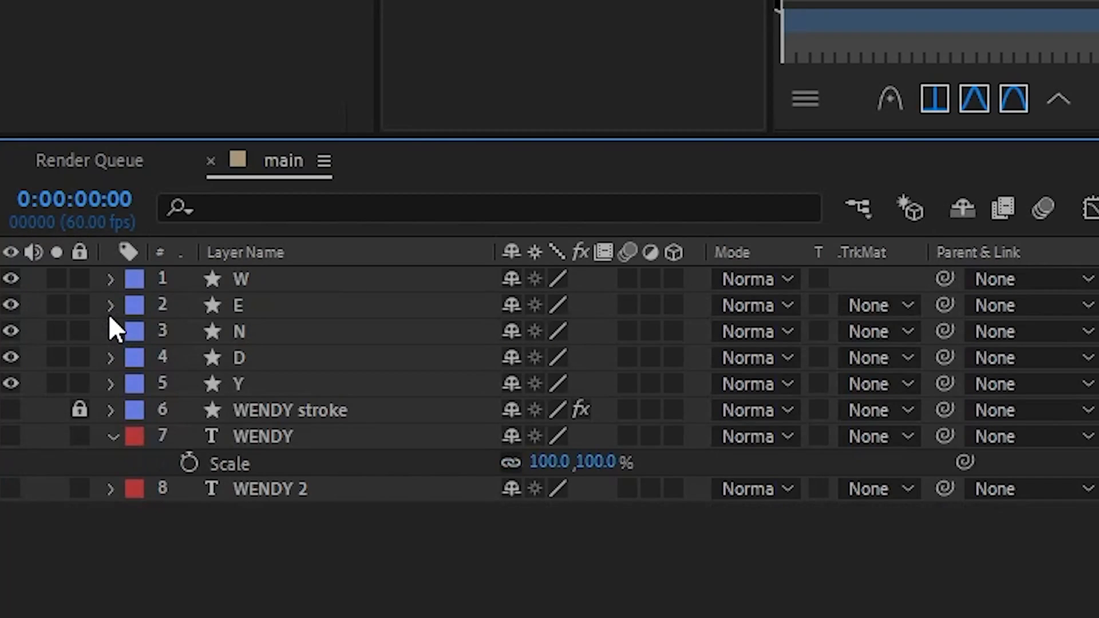
Step: Hide every shape group except E in the E layer and every group except N in the N layer
click(111, 306)
click(135, 334)
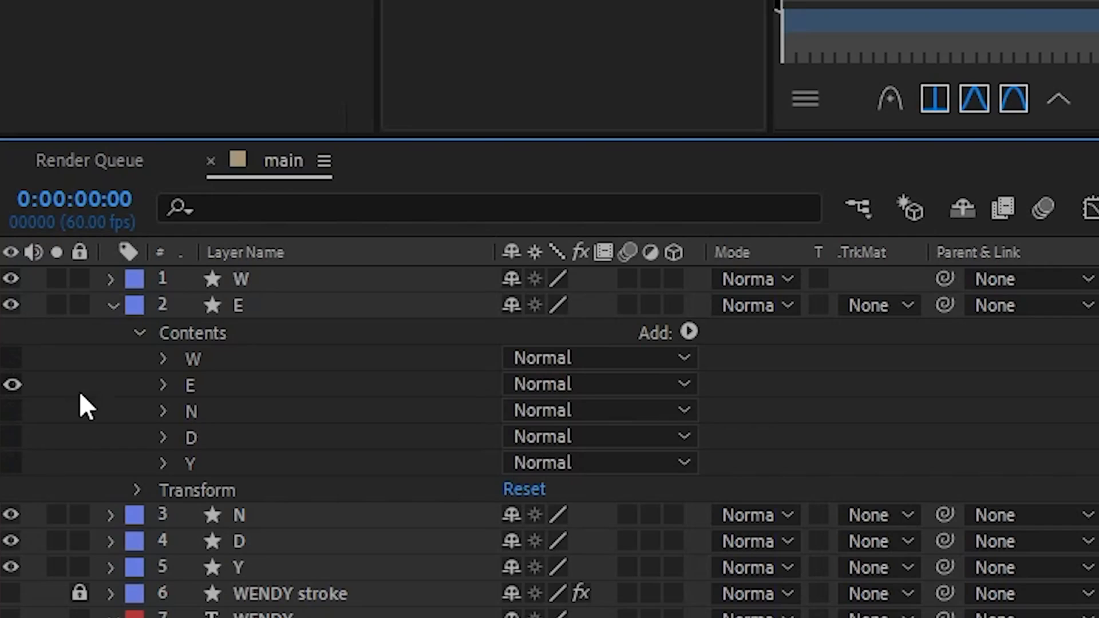
click(108, 306)
click(110, 332)
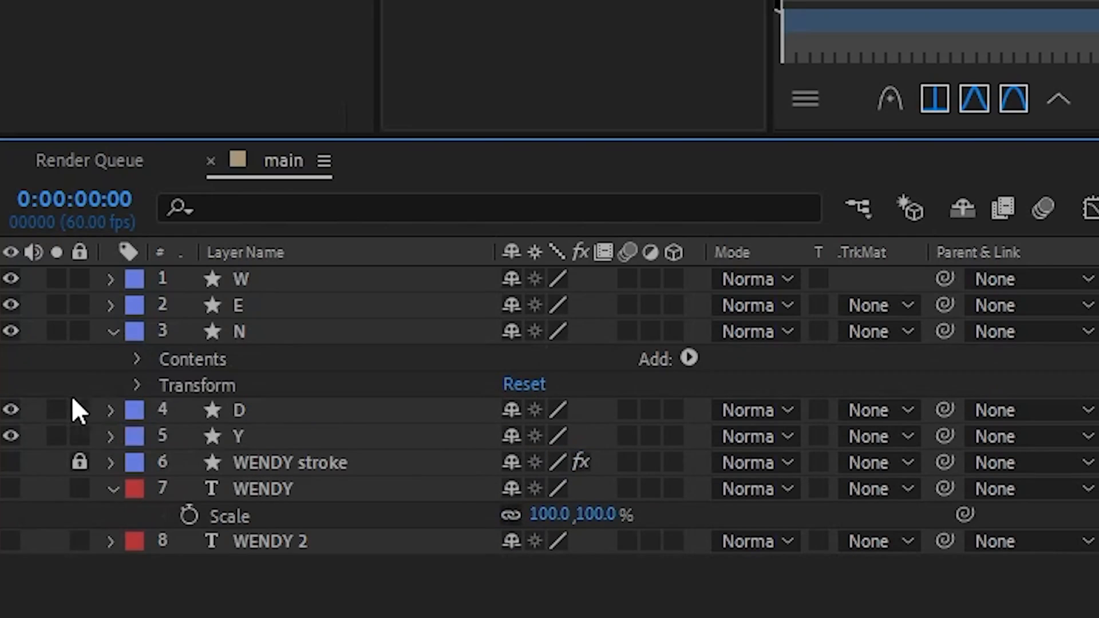
click(136, 360)
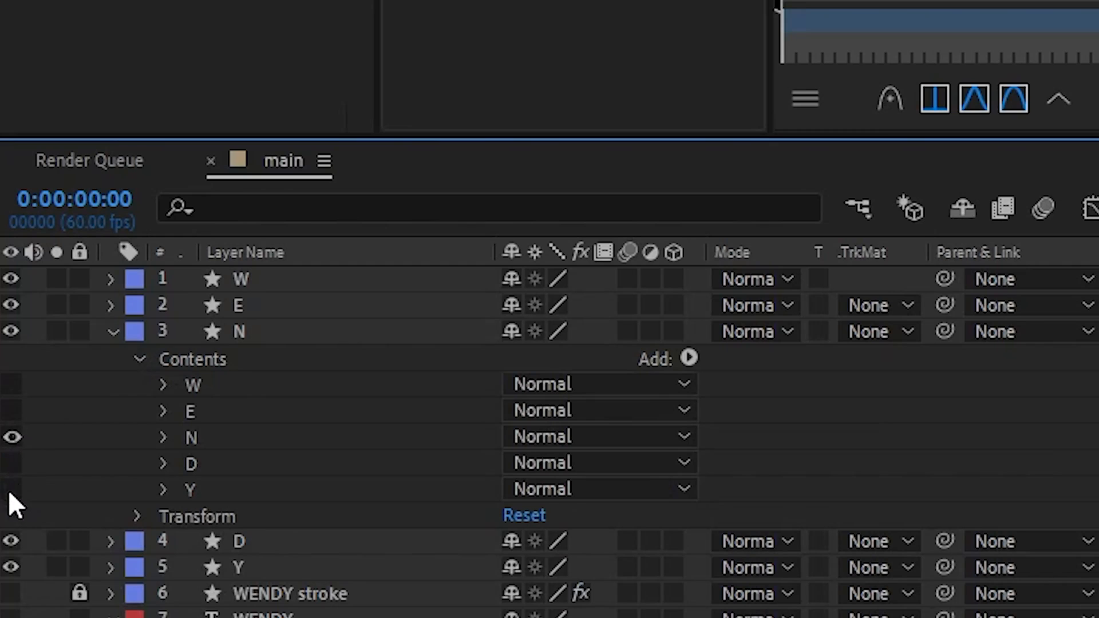
click(112, 332)
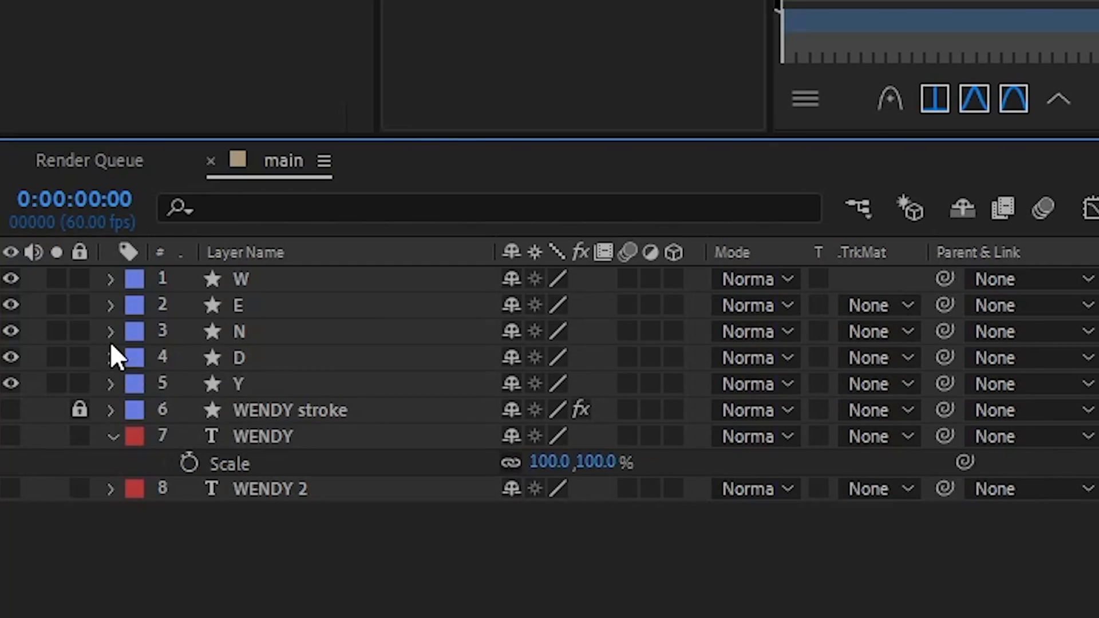
Step: Leave only the D shape group visible in the D layer and only the Y group in the Y layer
click(110, 359)
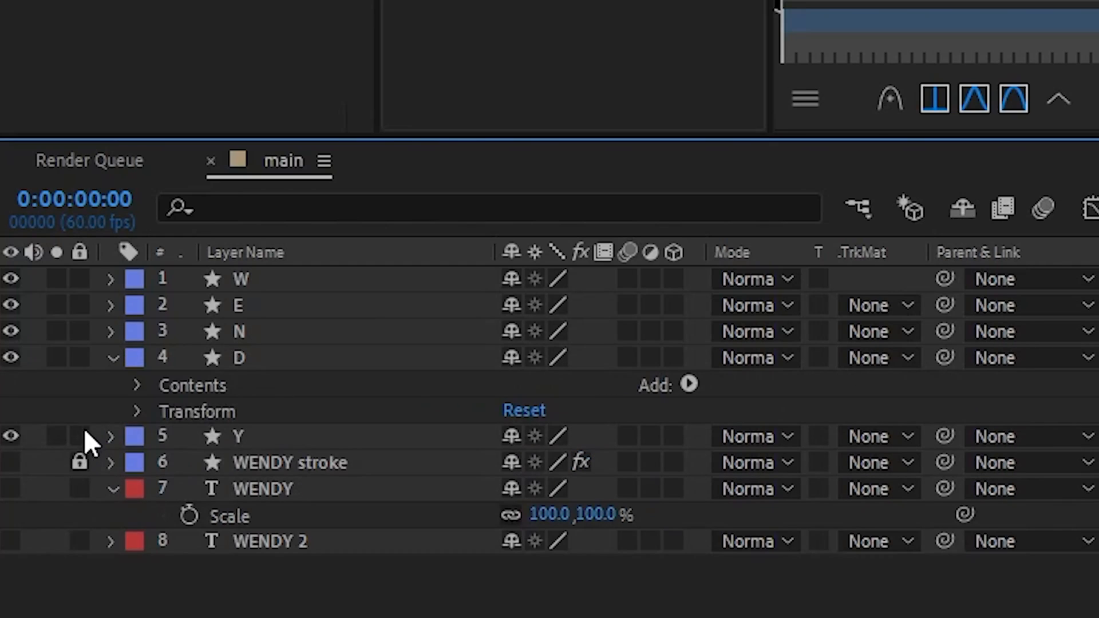
click(139, 385)
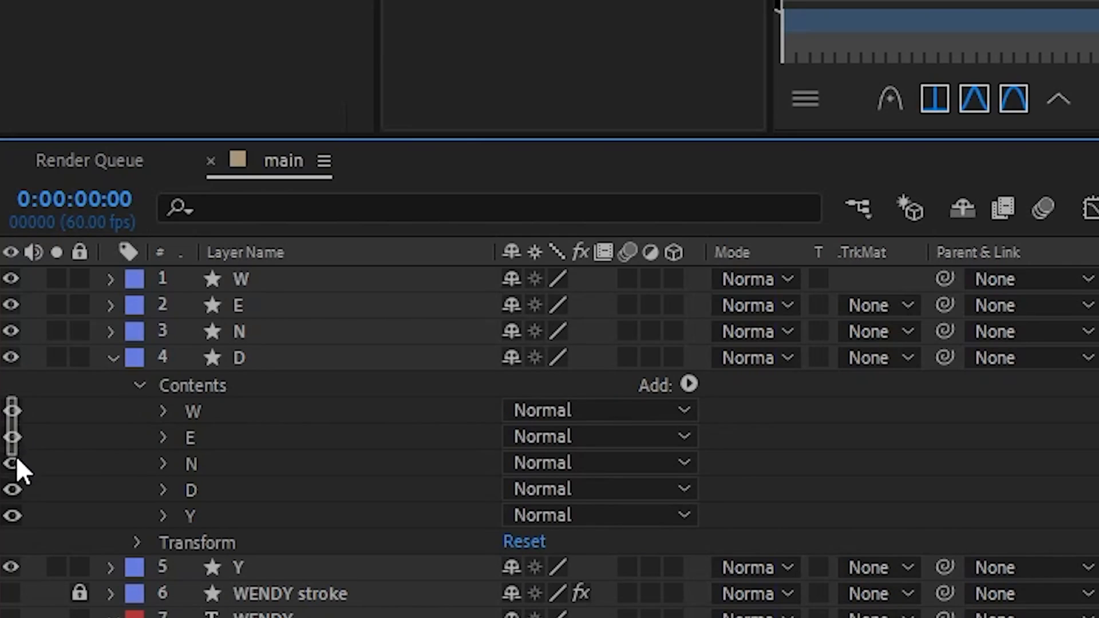
mouse_move(16, 458)
mouse_down()
mouse_move(12, 411)
mouse_move(16, 461)
mouse_up()
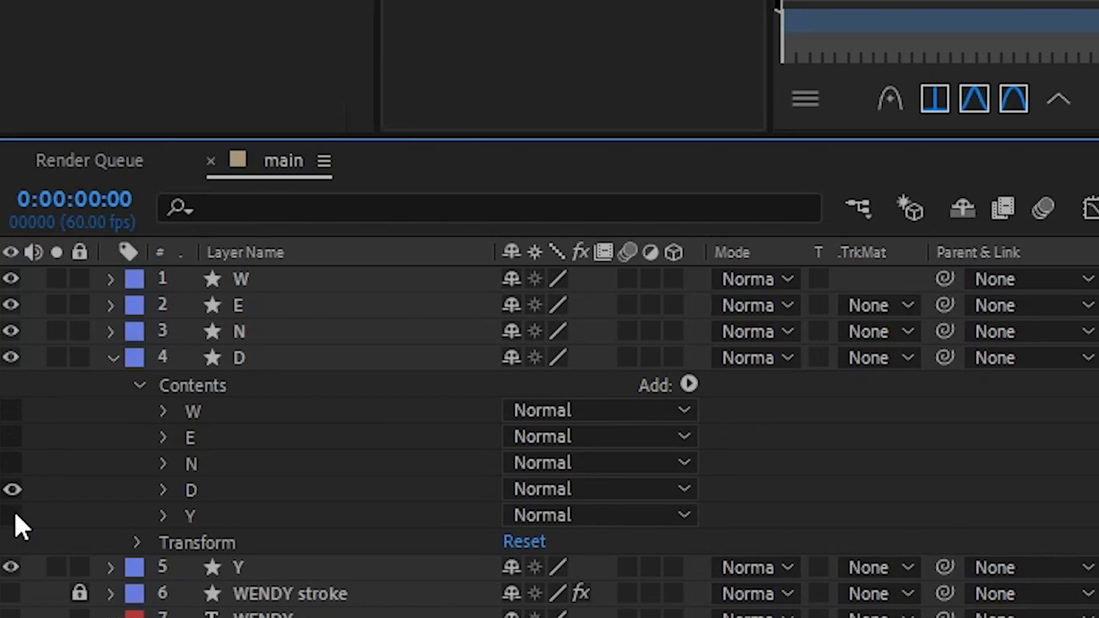
click(113, 358)
click(111, 384)
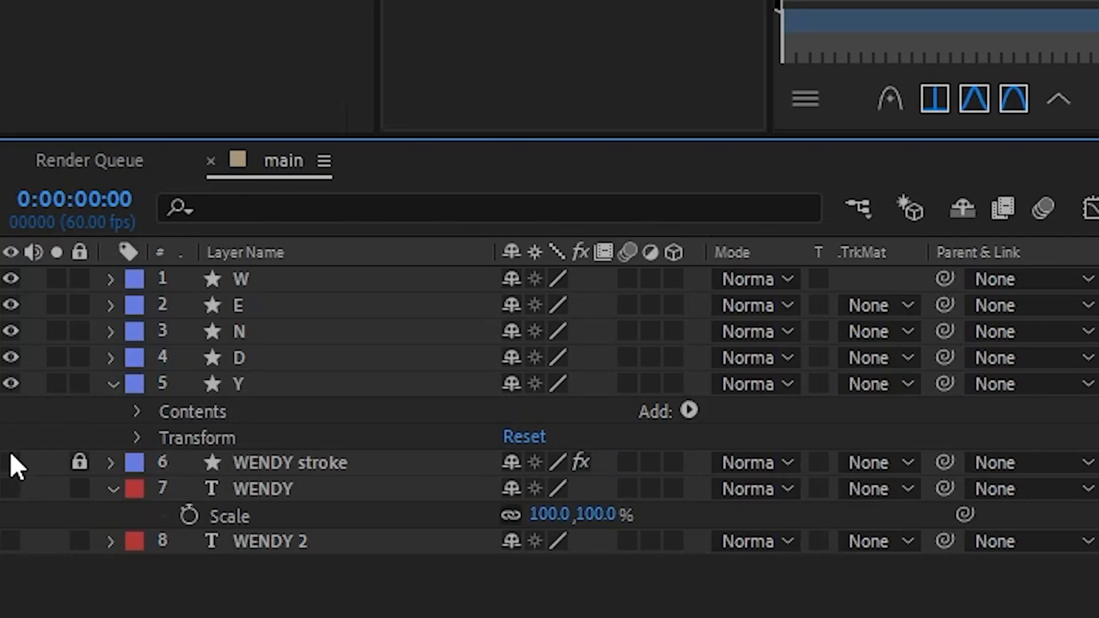
click(135, 412)
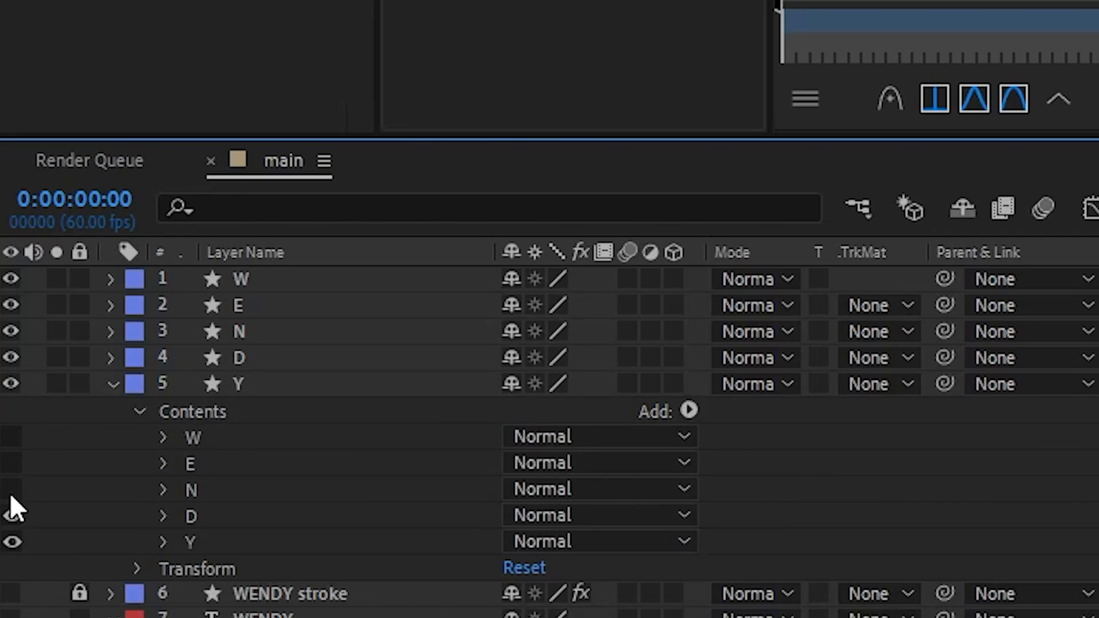
click(113, 384)
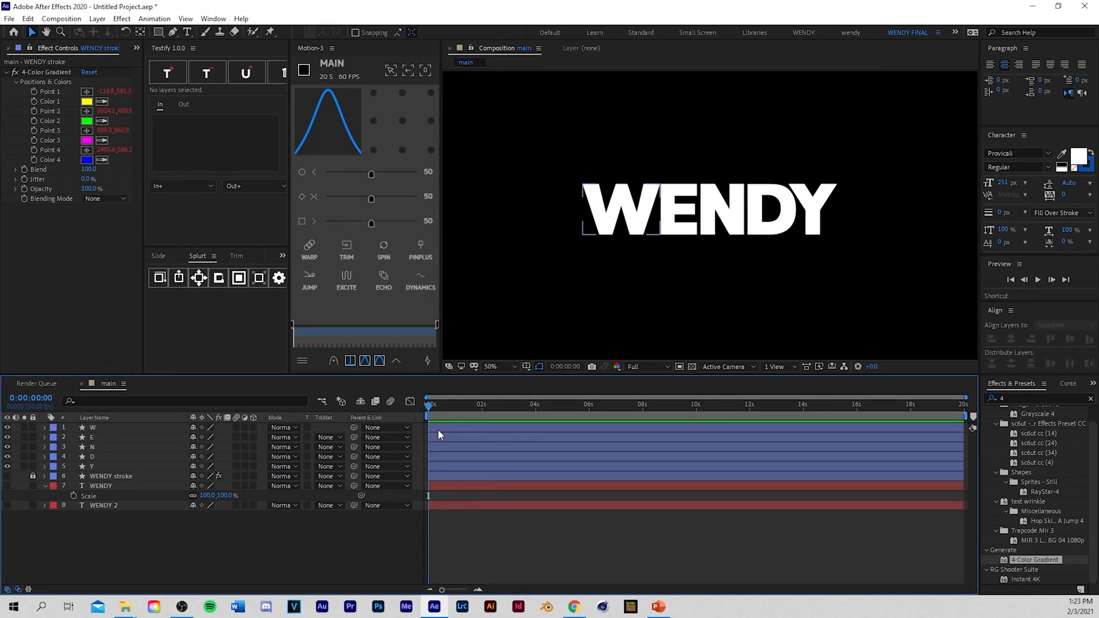
Step: Add Position keyframes at 0:00:00:00 to the W, E, N, D and Y layers together
click(438, 431)
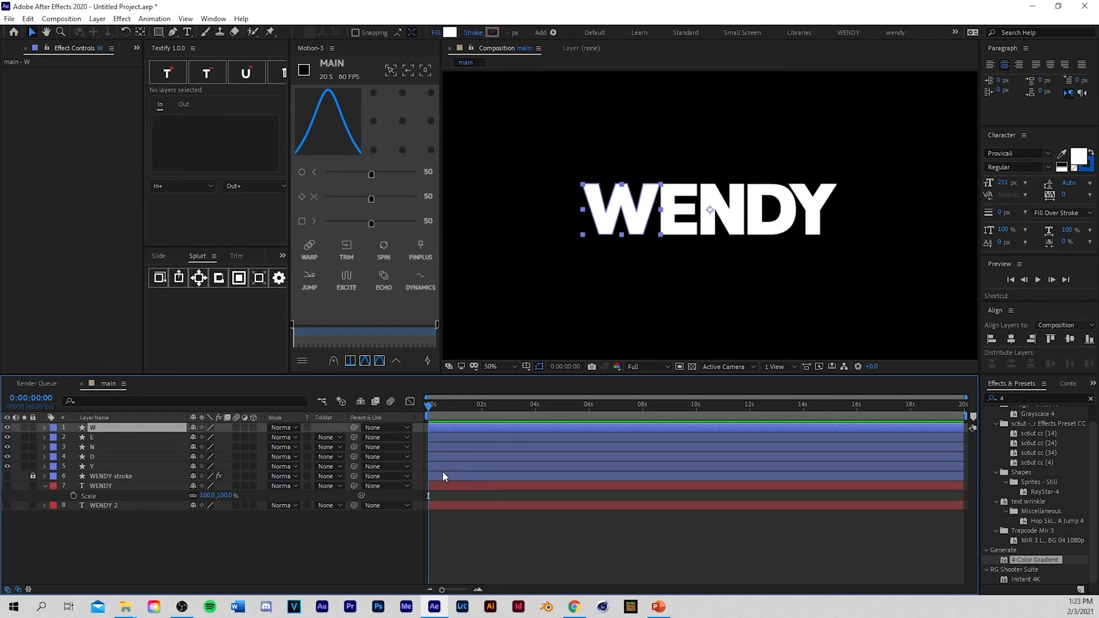
shift+click(435, 466)
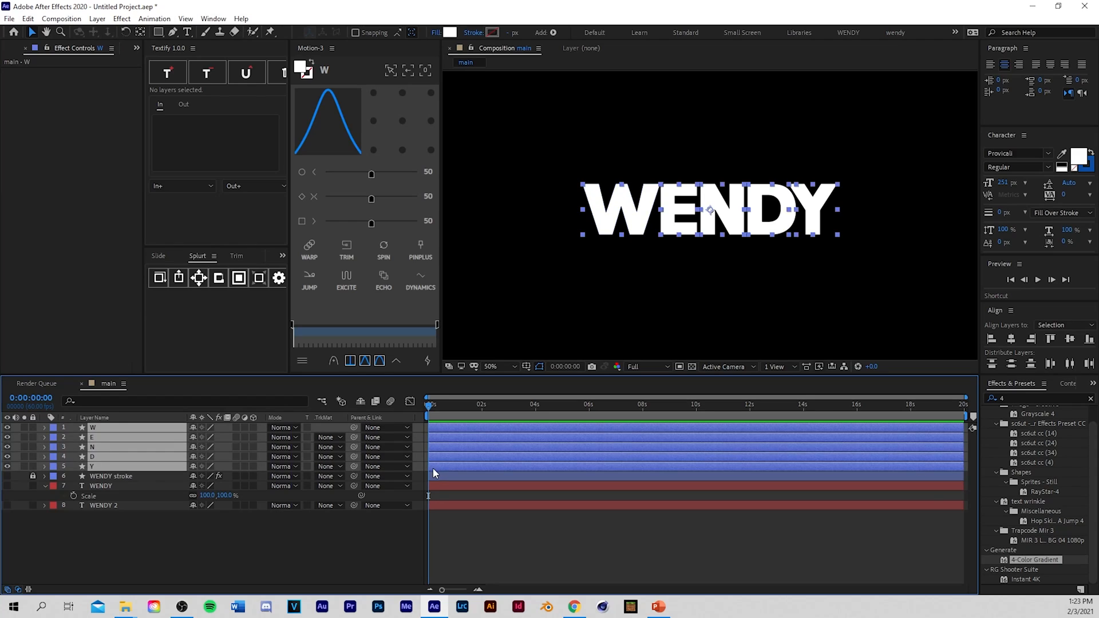
key(p)
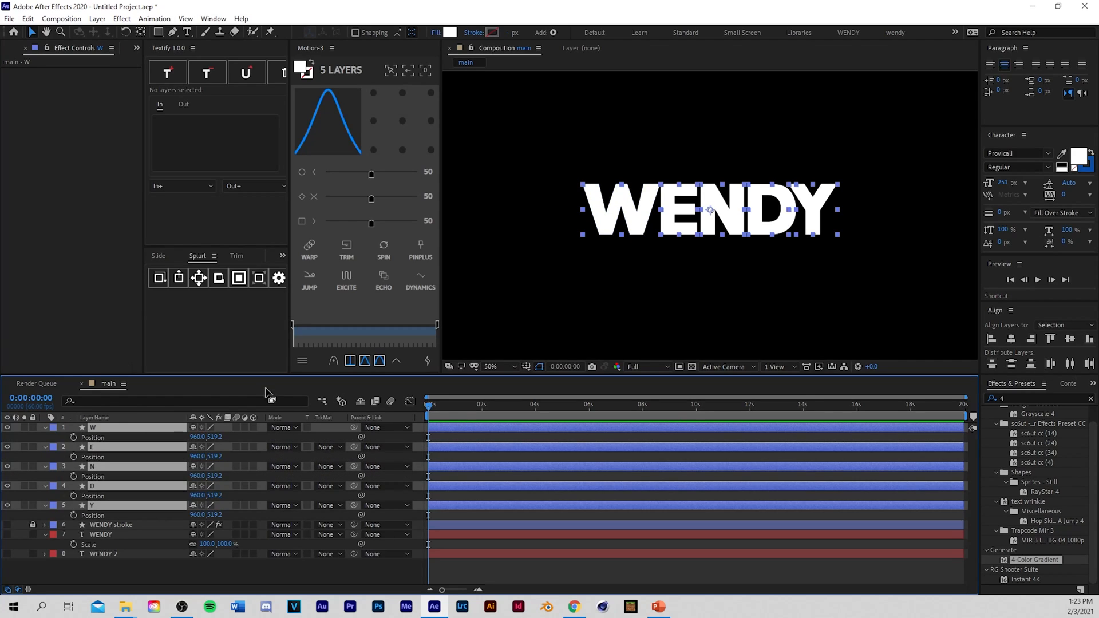
click(74, 438)
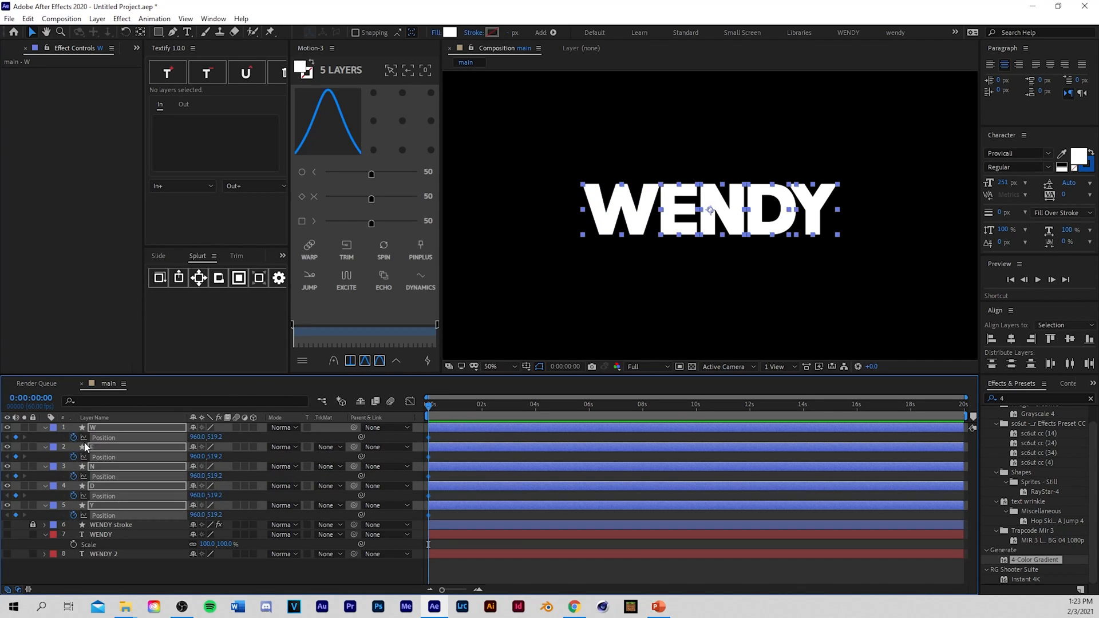
Step: Add matching Position keyframes at 0:00:00:30 on all five letter layers, then deselect them
shift+click(1052, 279)
shift+click(1051, 279)
shift+click(1051, 279)
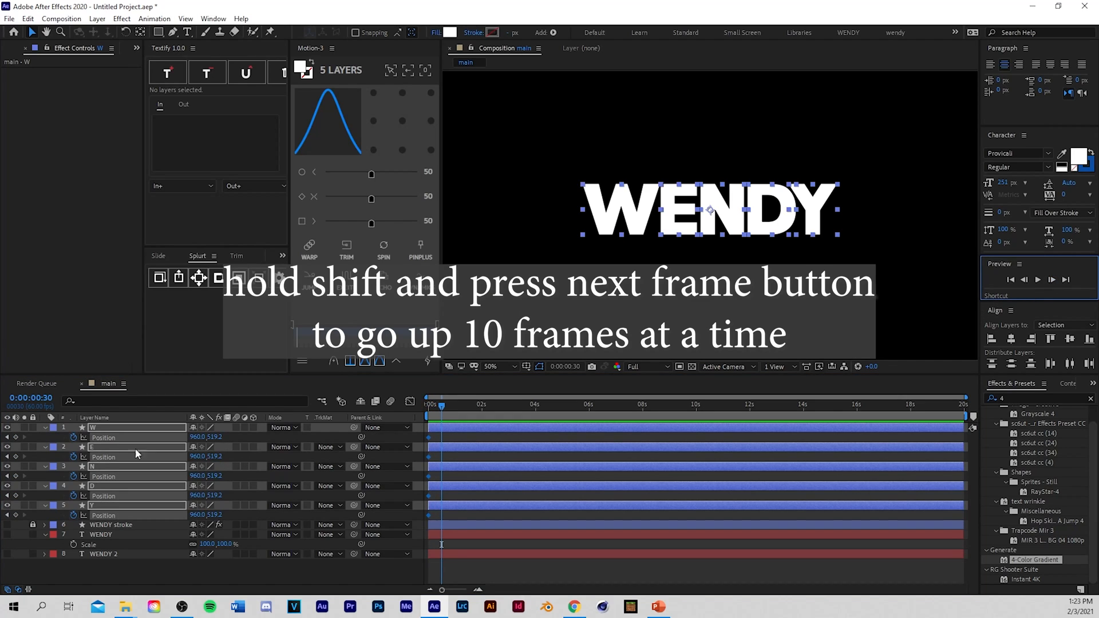
click(16, 437)
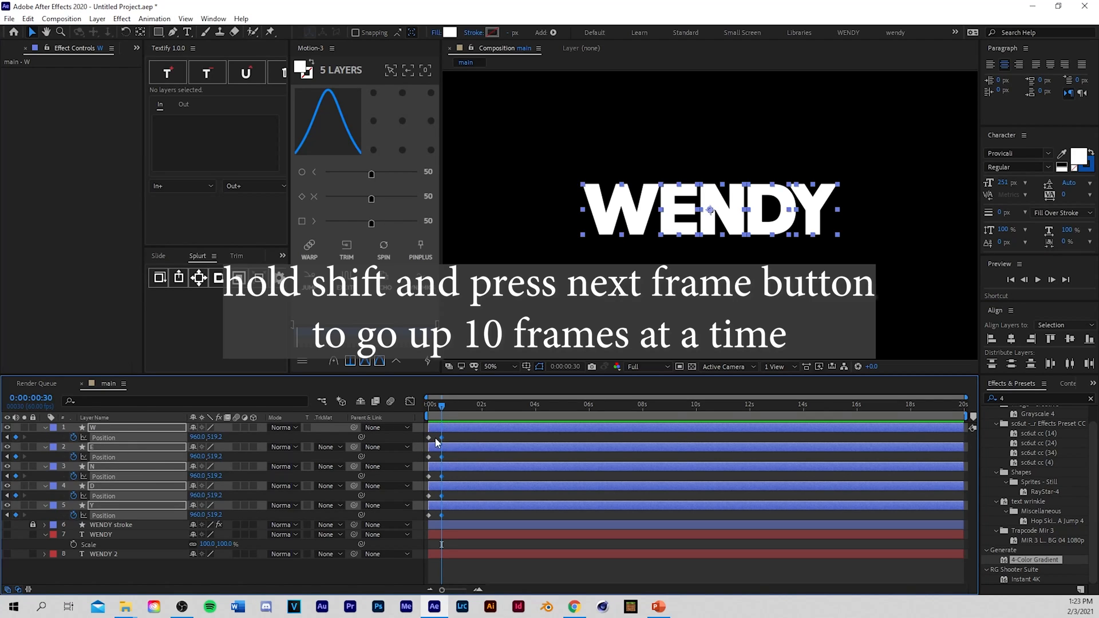
click(449, 564)
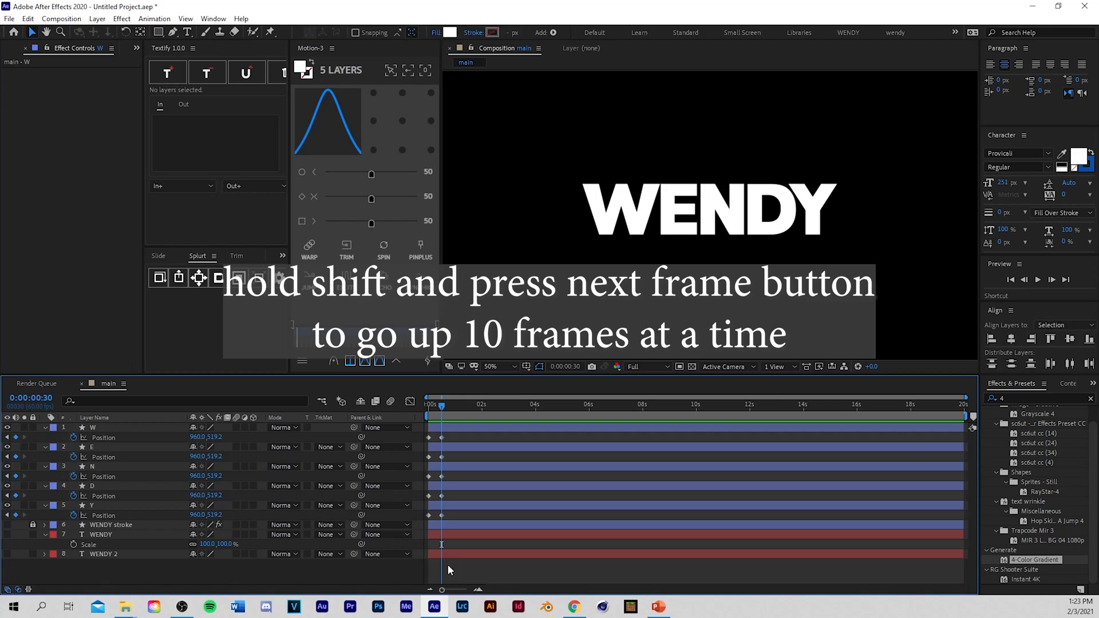
Step: At 0:00:00:00, set the W layer's Position to 112.0, 519.2 so it starts beyond the frame's left edge, and preview the slide-in
drag(440, 407, 412, 418)
scroll(583, 284, down, 1)
click(438, 427)
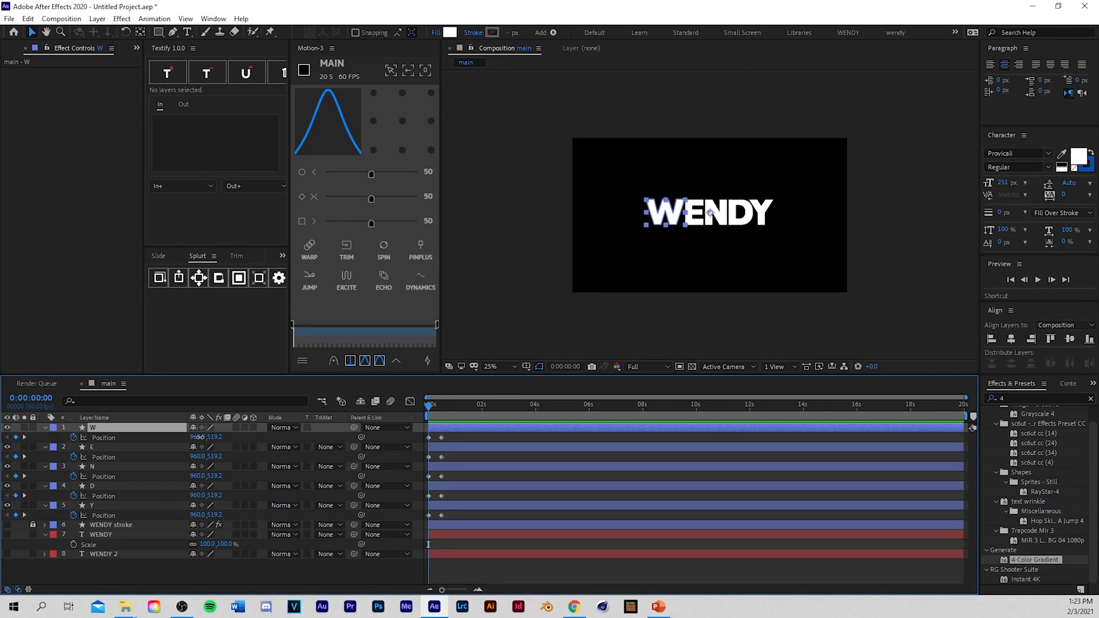
drag(197, 437, 126, 437)
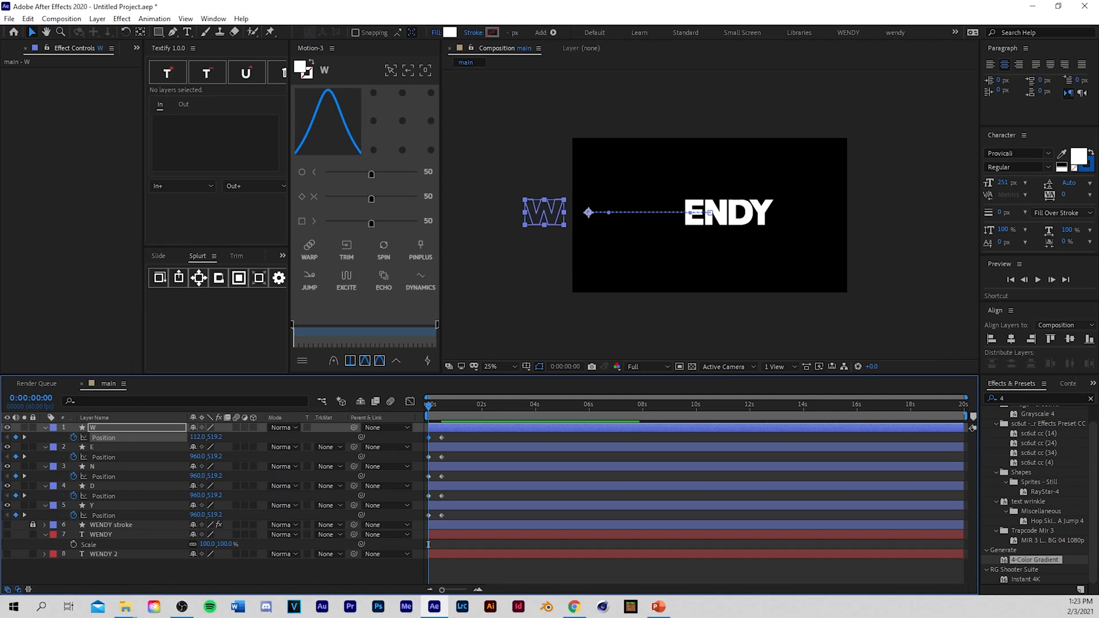
key(space)
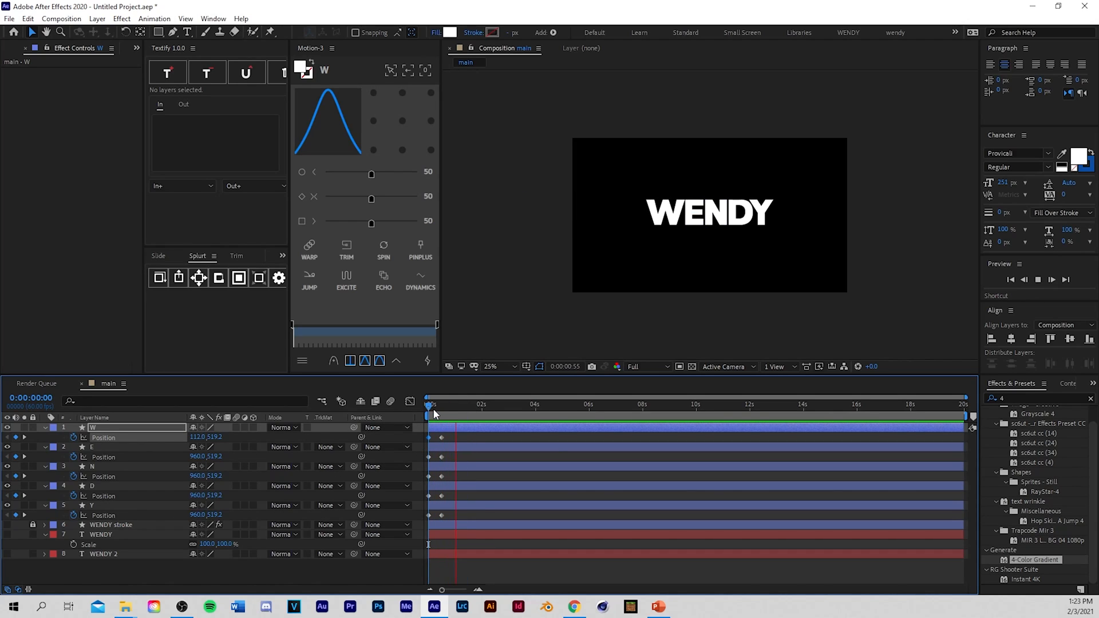
key(space)
key(space)
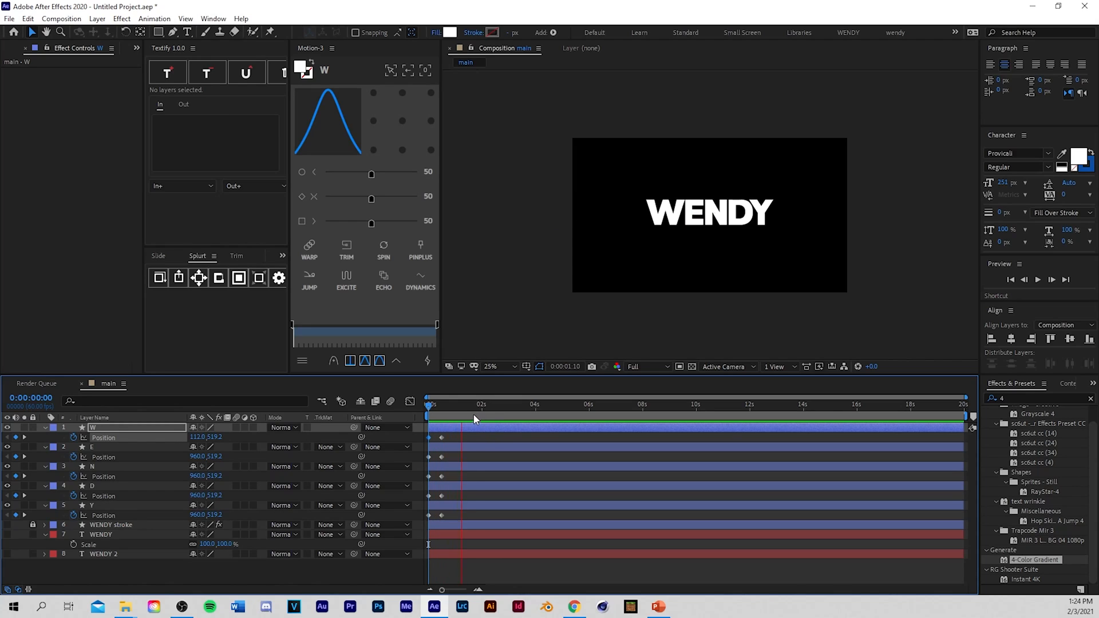
key(space)
key(space)
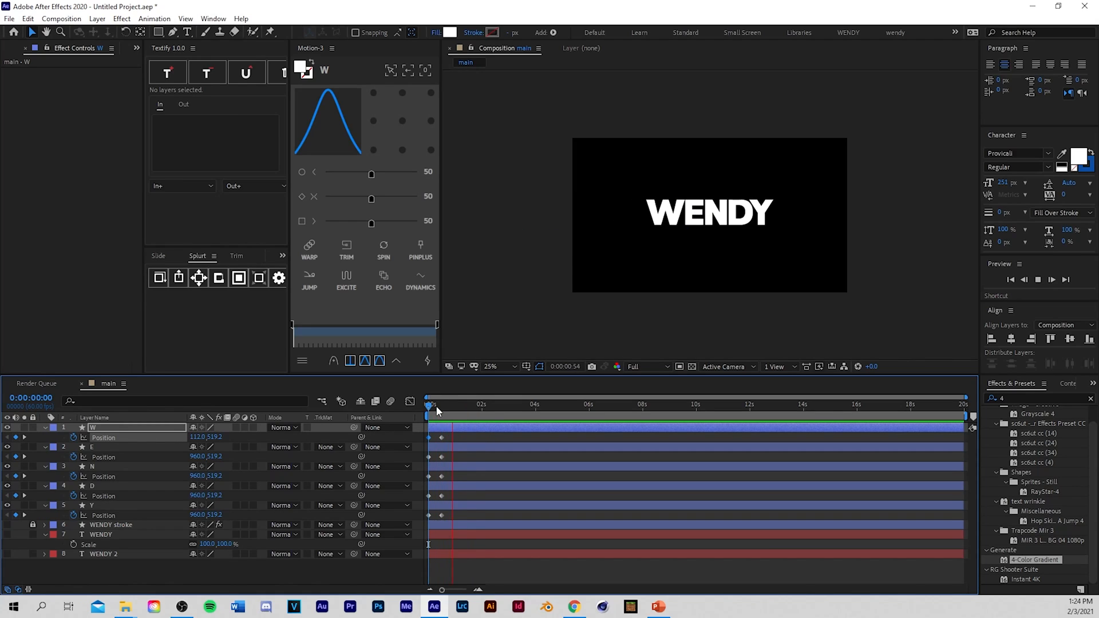
key(space)
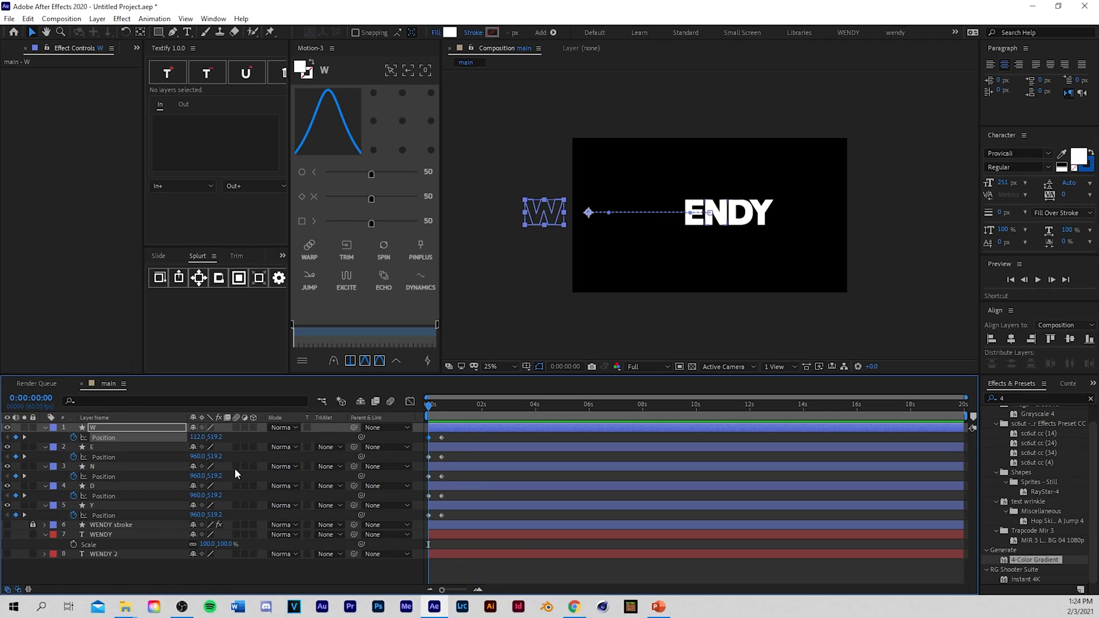
Step: At 0:00:00:00, set the E layer's Position to 960.0, 1096.2 so it rises from the frame's lower edge, and preview it
drag(218, 456, 534, 472)
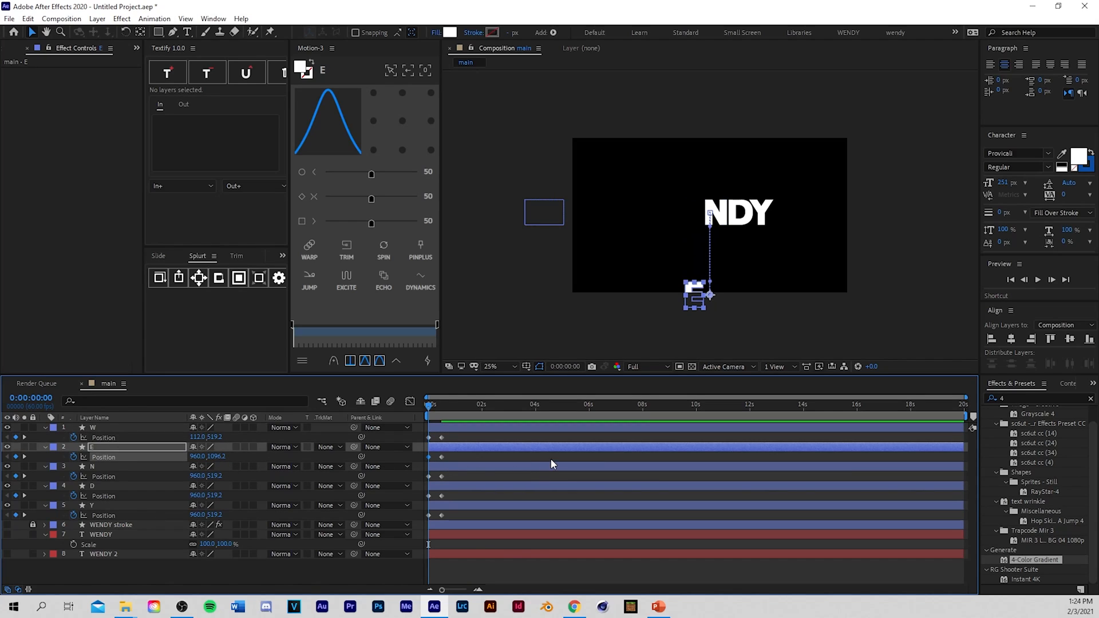
key(space)
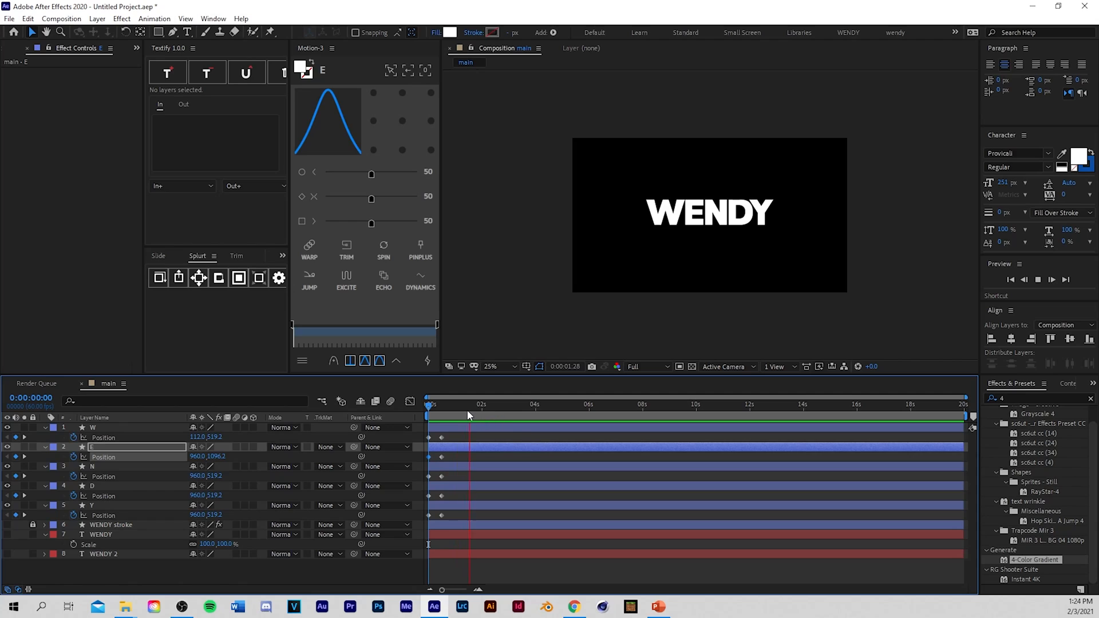
Step: At 0:00:00:00, set the N layer's Position to 960.0, -204.8 so it starts above the frame, and preview the drop-in
key(space)
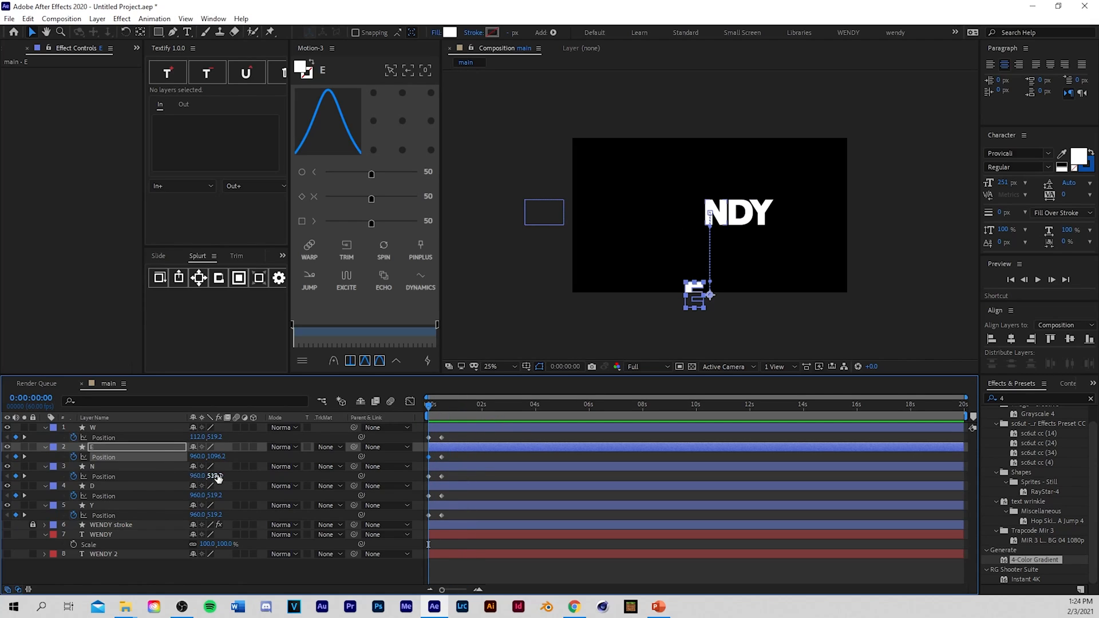
drag(218, 478, 111, 478)
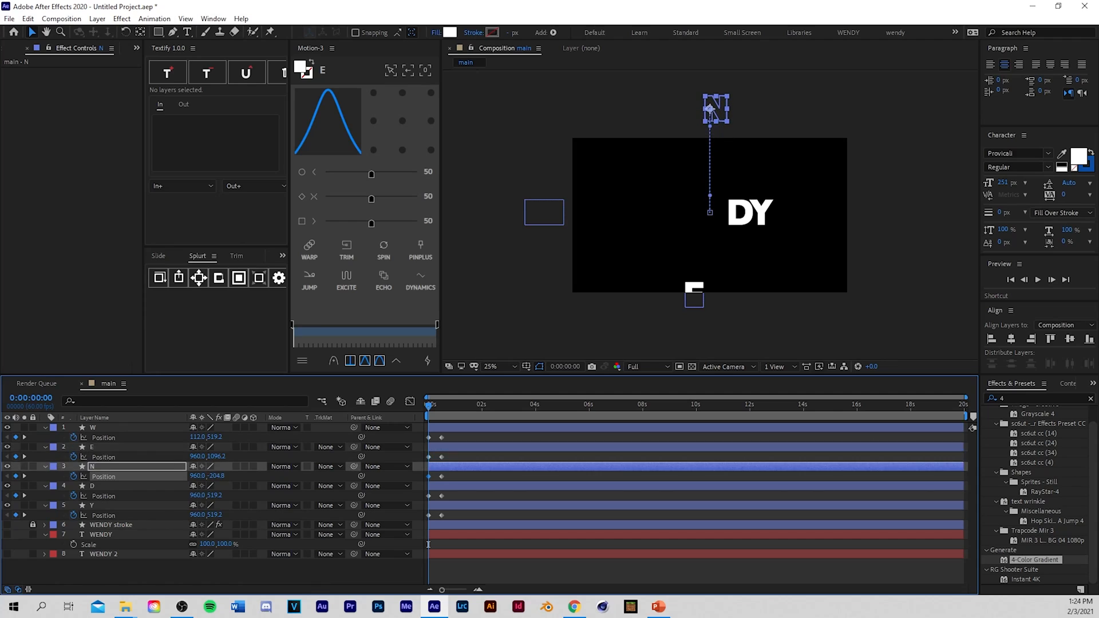
key(space)
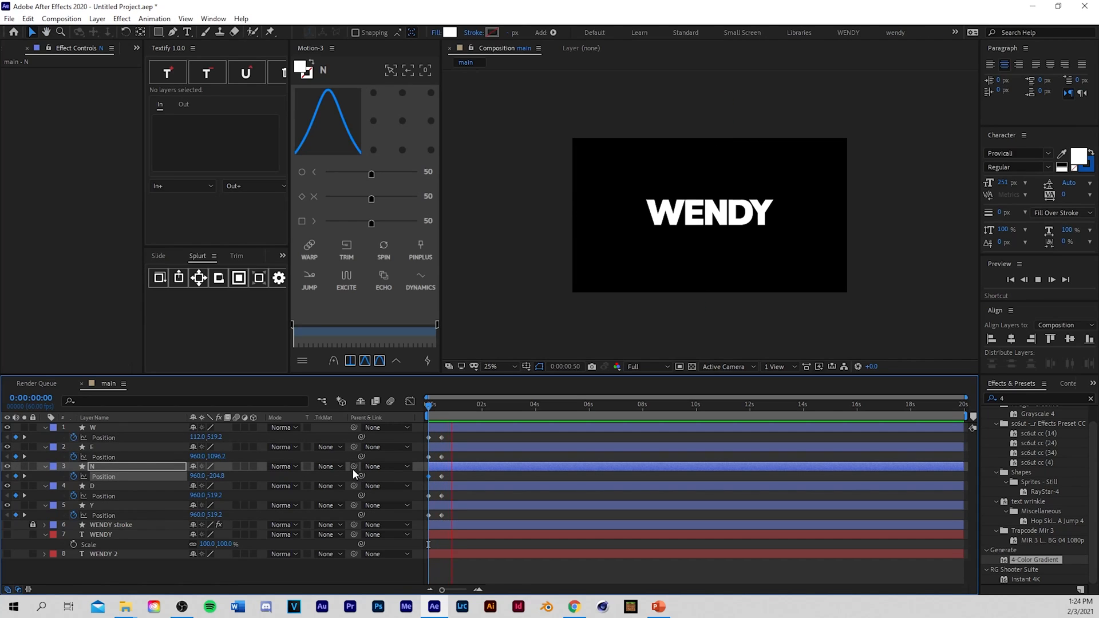
key(space)
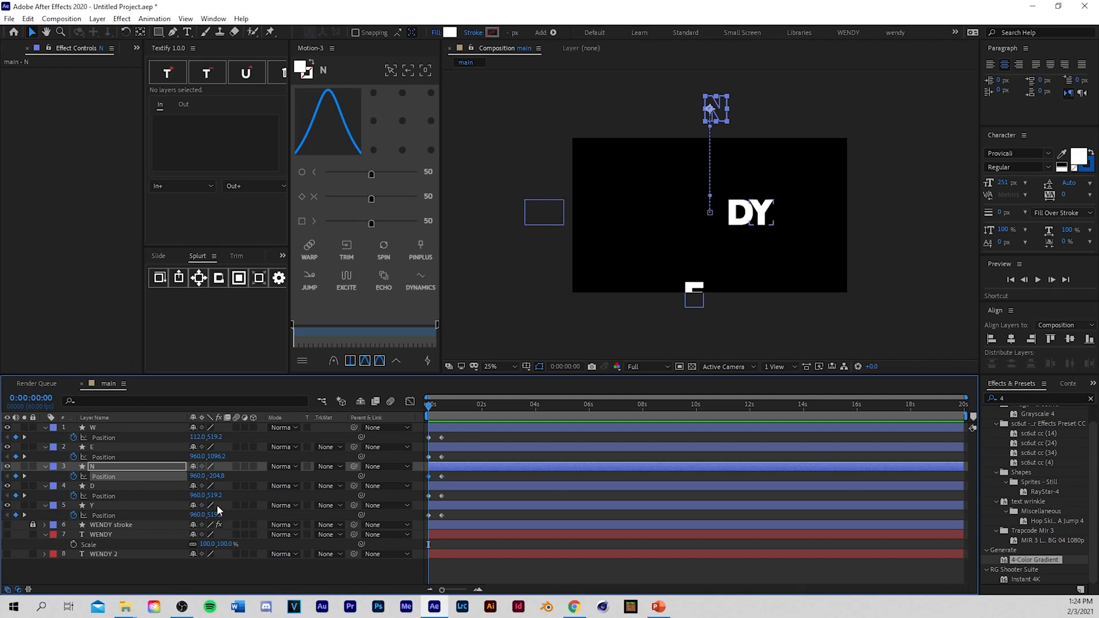
Step: At 0:00:00:00, set the Y layer's Position to 1850.0, 519.2 so it starts beyond the frame's right edge
drag(218, 515, 342, 498)
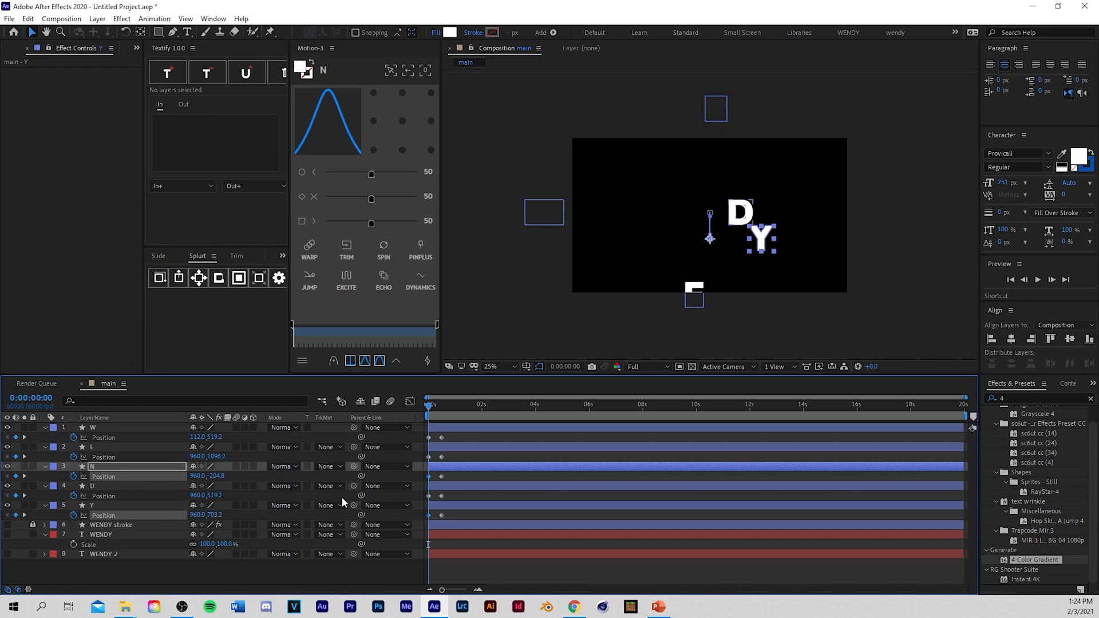
key(ctrl+z)
drag(199, 515, 521, 462)
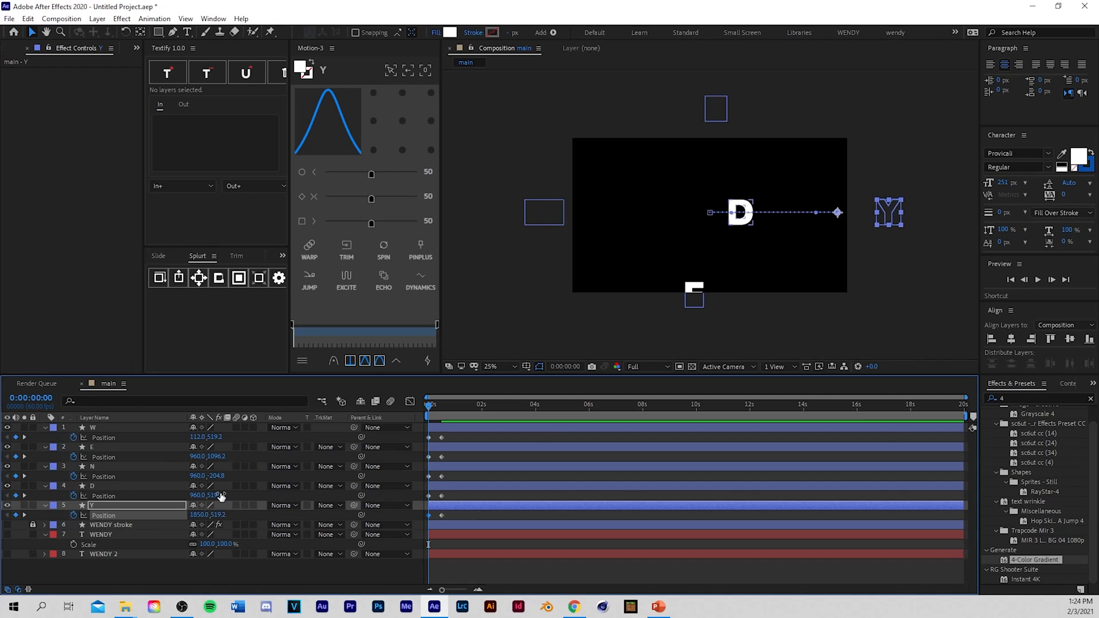
Step: At 0:00:00:00, move the D layer diagonally to Position 1544.0, -131.8, above the frame's upper edge, and preview all letters sliding in
drag(215, 496, 141, 480)
click(749, 193)
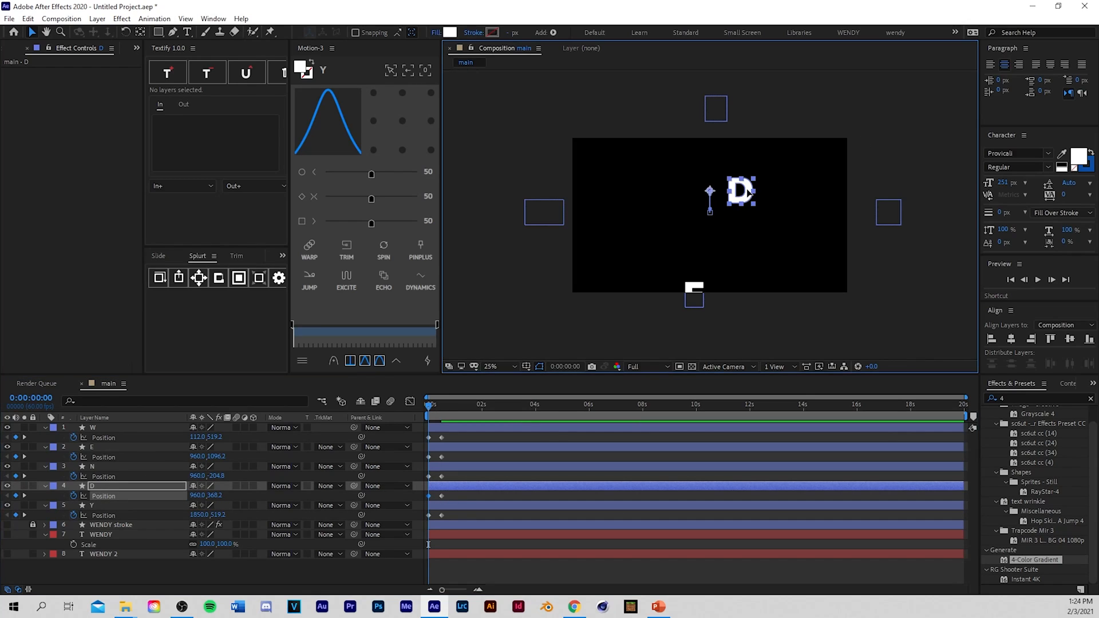
mouse_move(749, 193)
mouse_down()
mouse_move(804, 158)
mouse_move(829, 124)
mouse_up()
key(space)
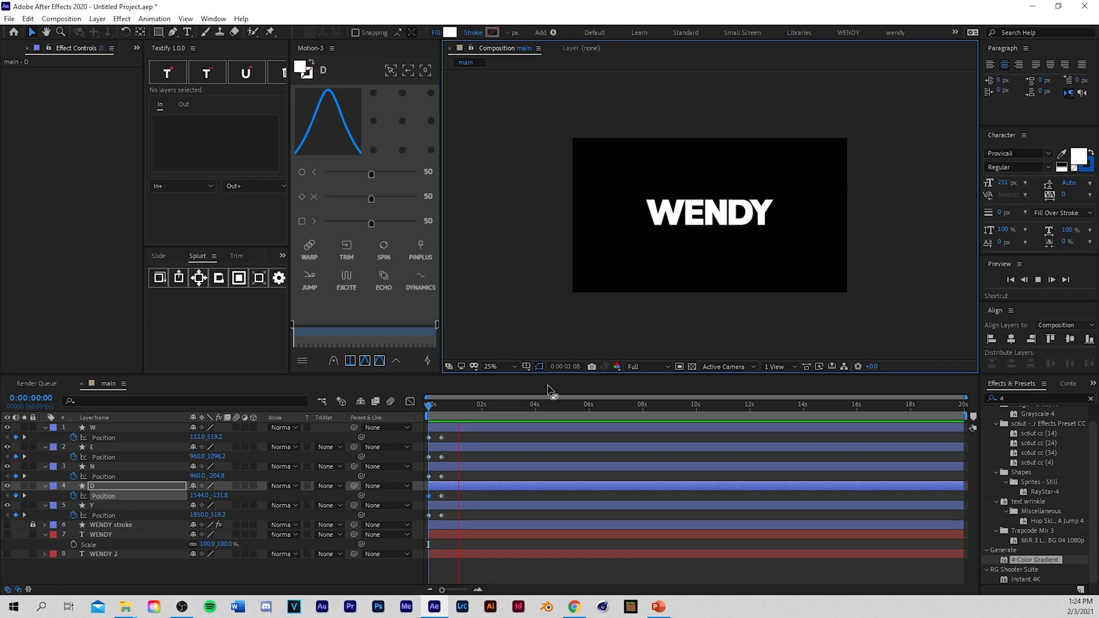
key(space)
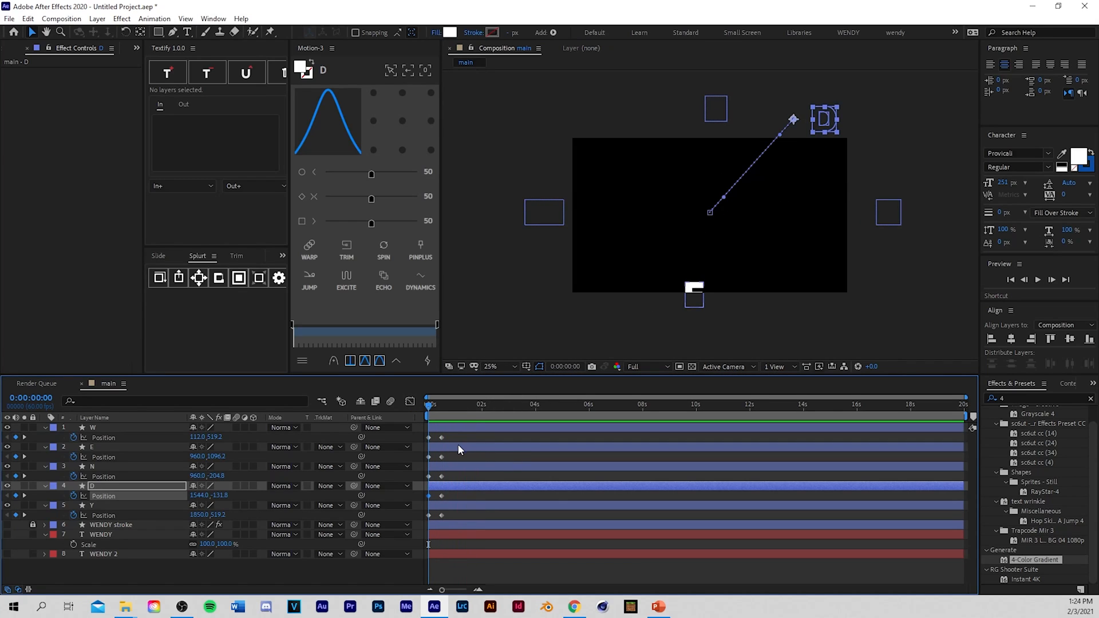
Step: Apply Easy Ease to all Position keyframes of the W, E, N, D and Y layers and preview the motion
drag(452, 435, 424, 515)
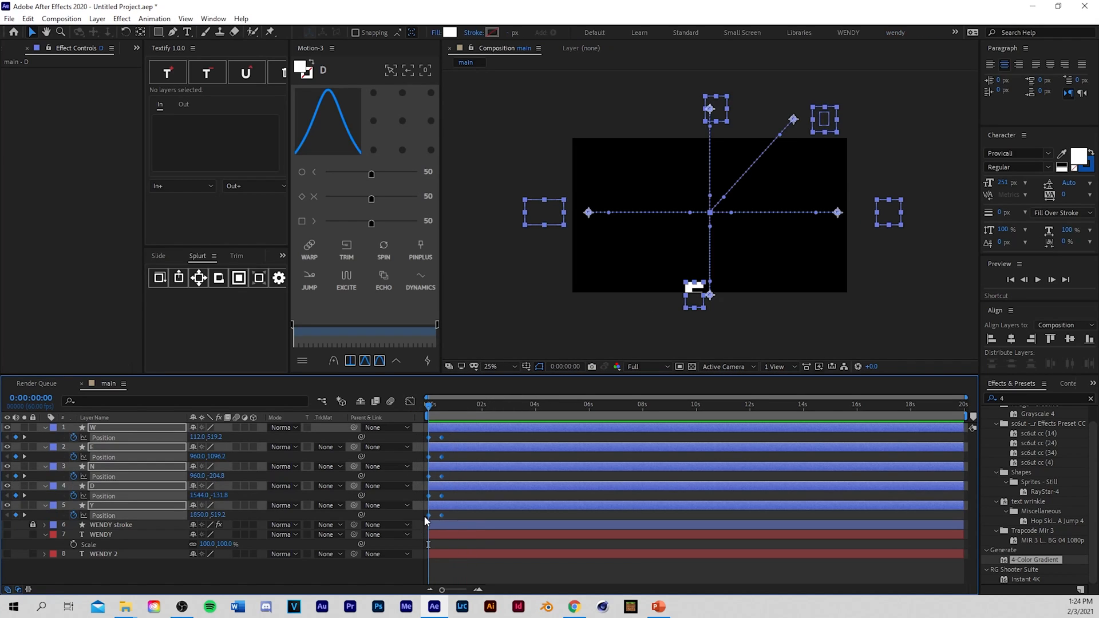
right_click(440, 514)
mouse_move(543, 509)
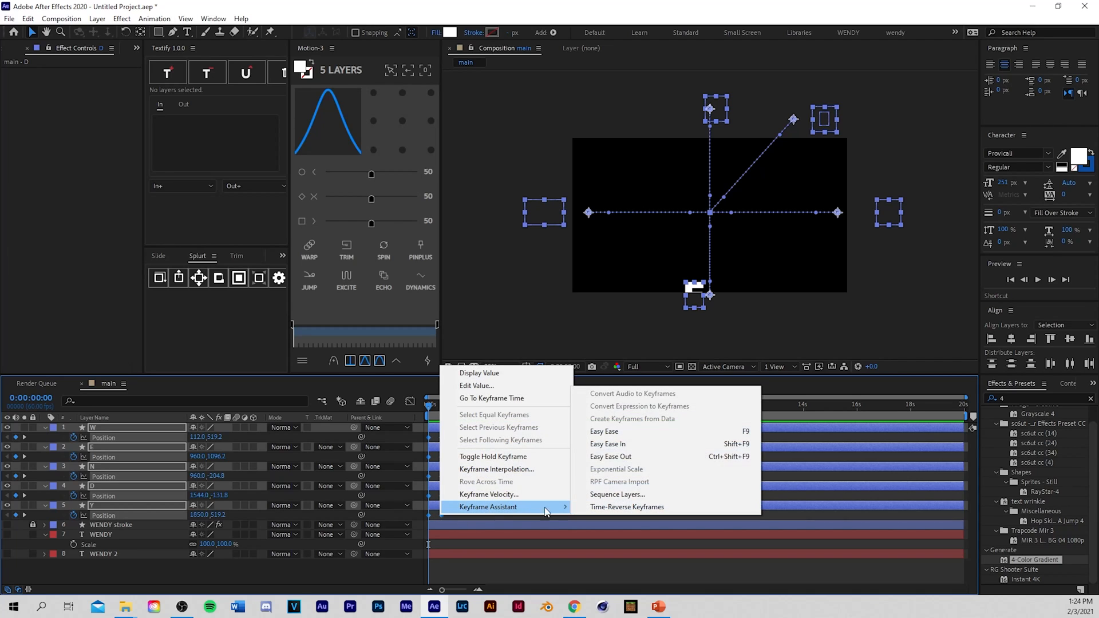
click(596, 428)
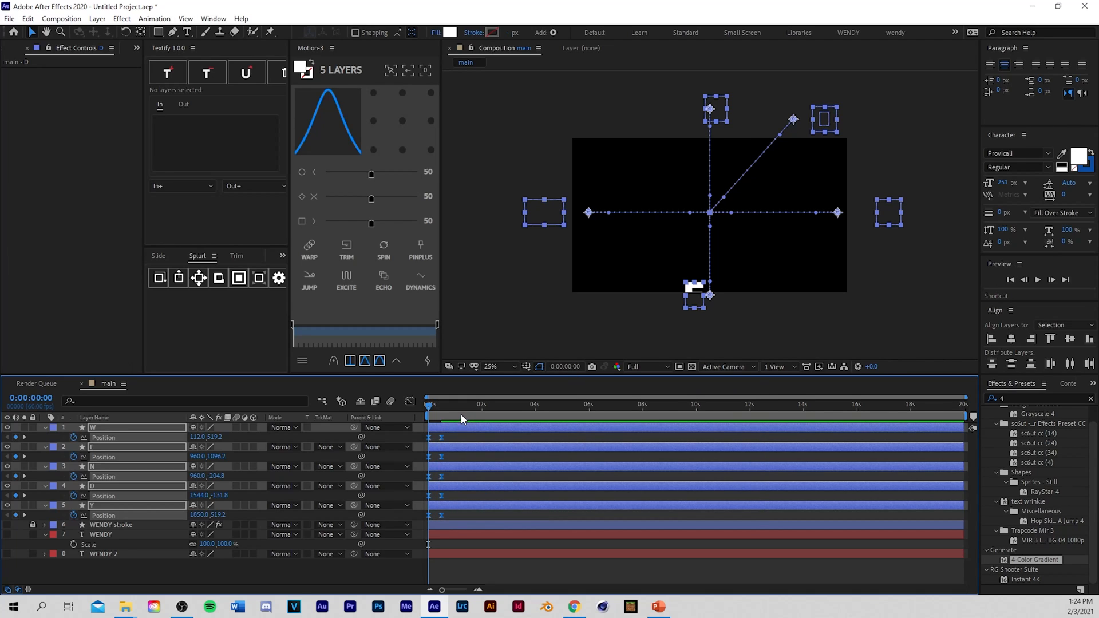
click(468, 440)
key(space)
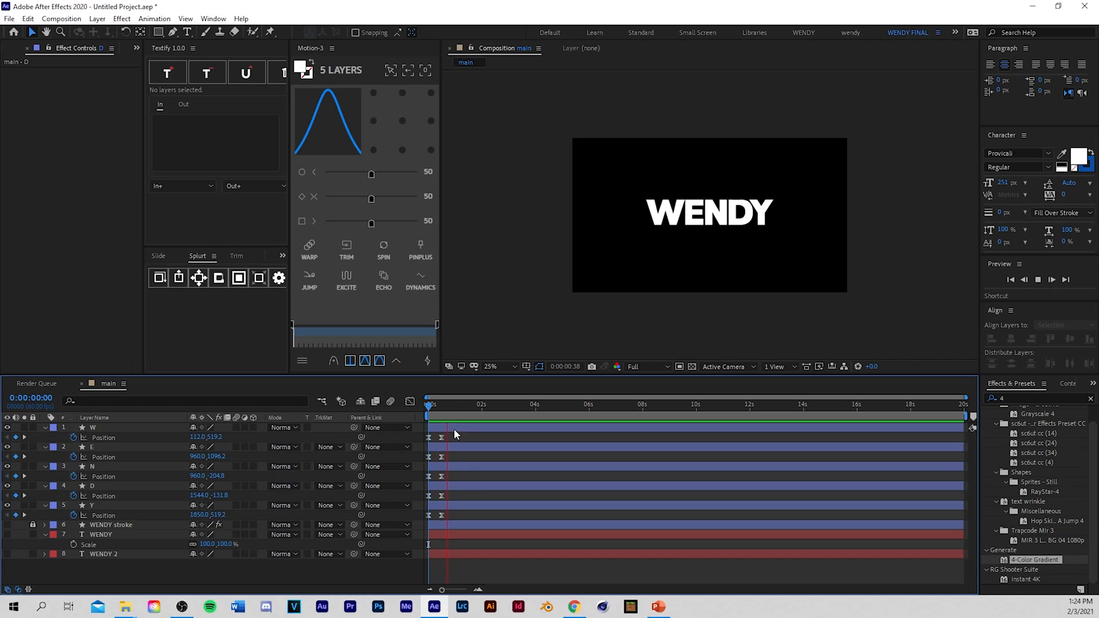
key(space)
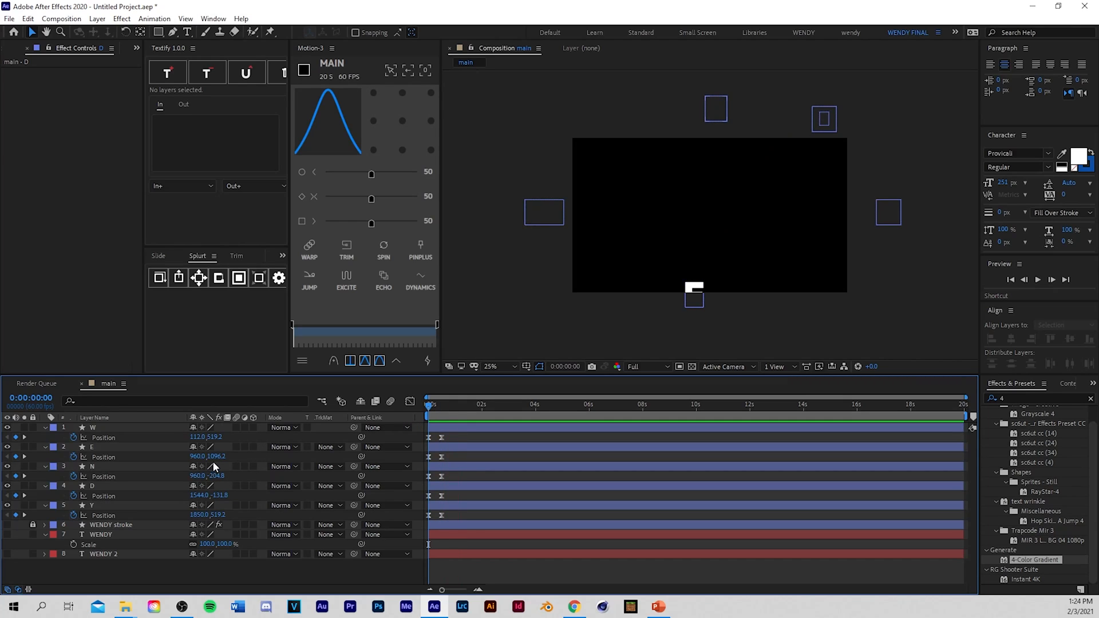
Step: At 0:00:00:00, lower the E layer's Position to 960.0, 1195.2 so it starts fully below the frame, and preview it
drag(213, 462, 539, 502)
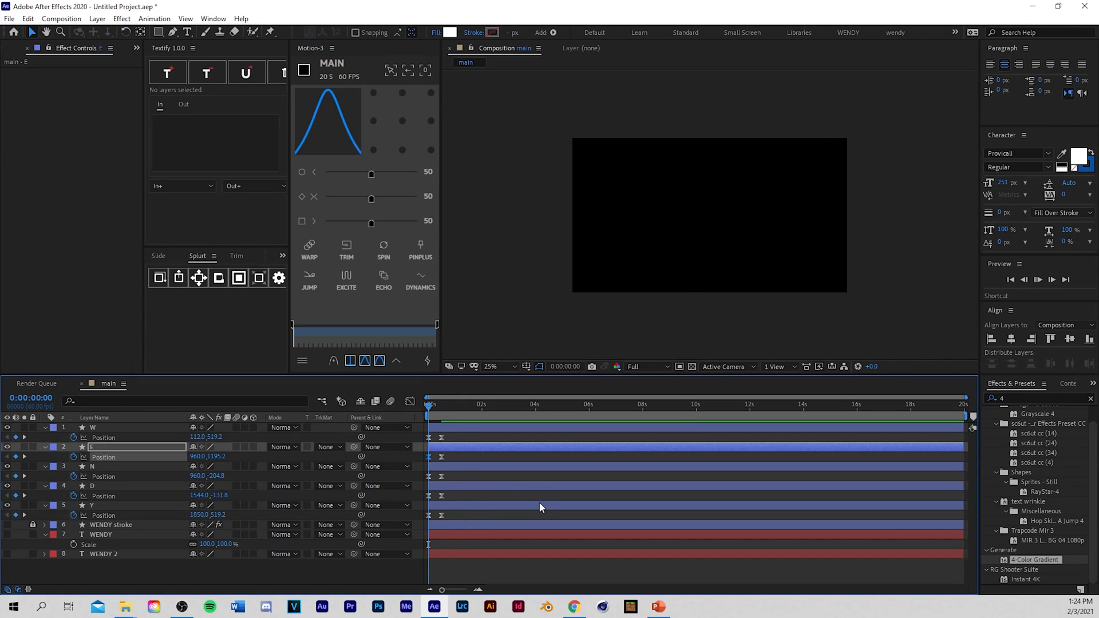
key(space)
key(space)
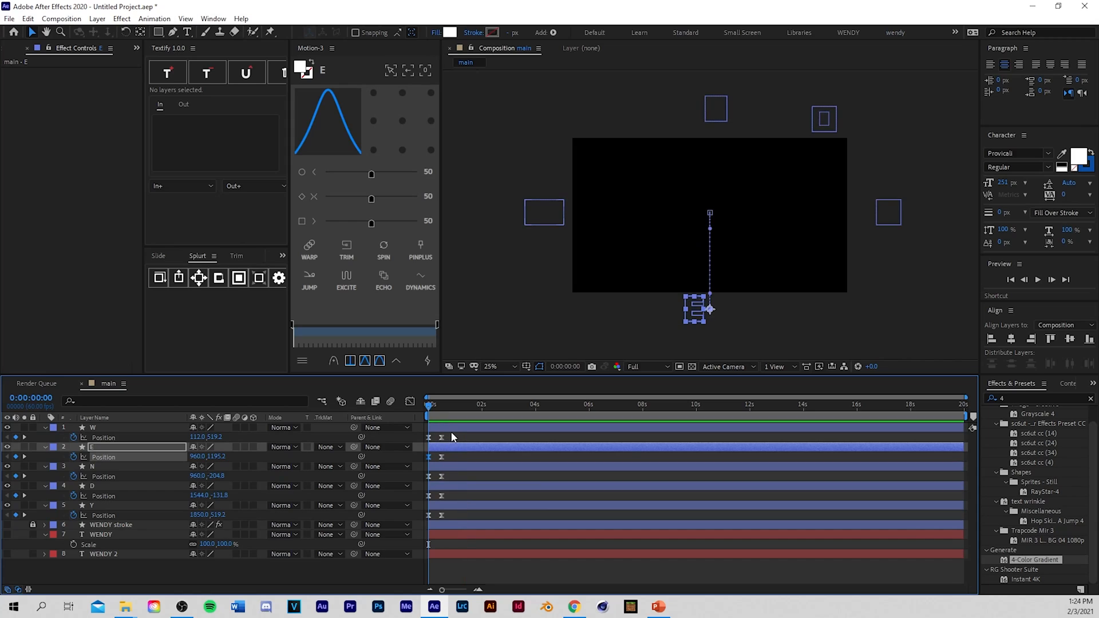
Step: Move the five letters' ending Position keyframes to just past 1 second and preview them with the WENDY stroke layer visible
drag(439, 427, 458, 515)
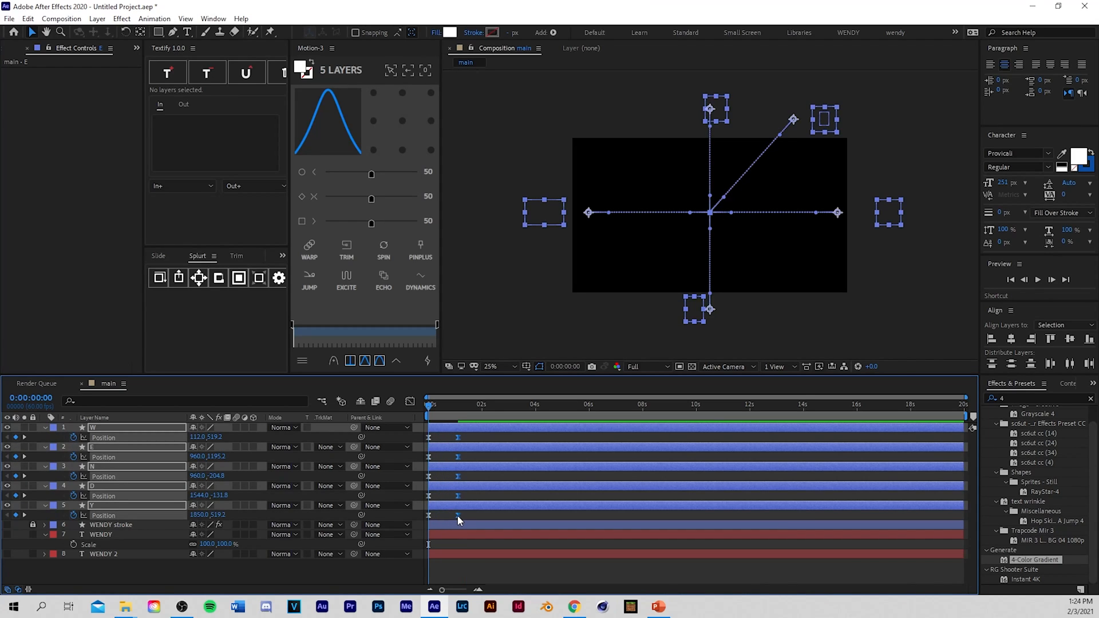
click(455, 558)
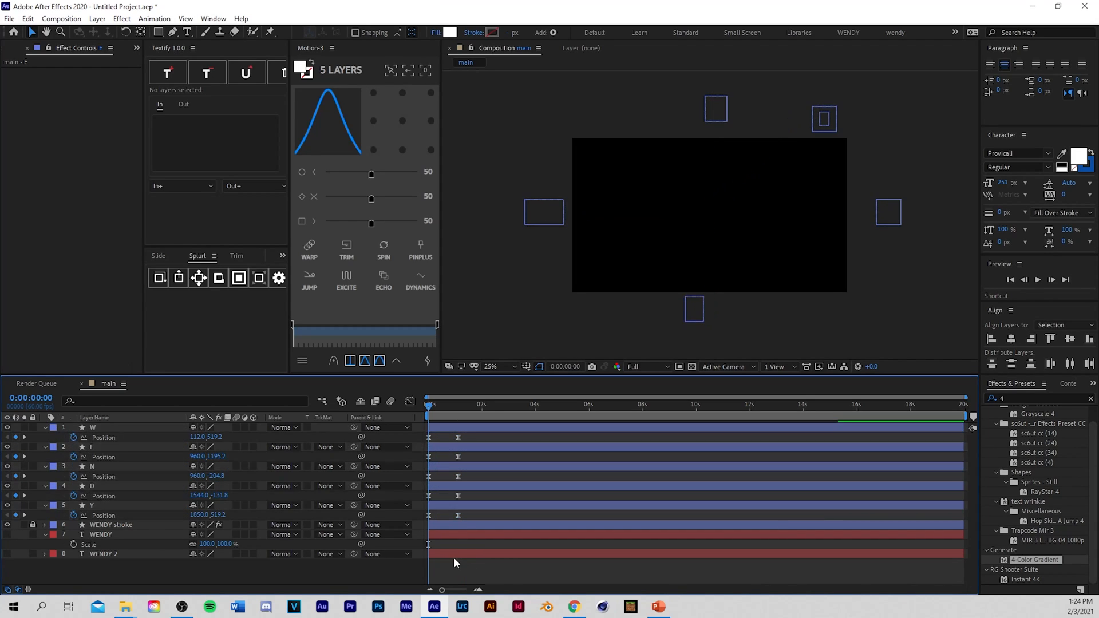
key(space)
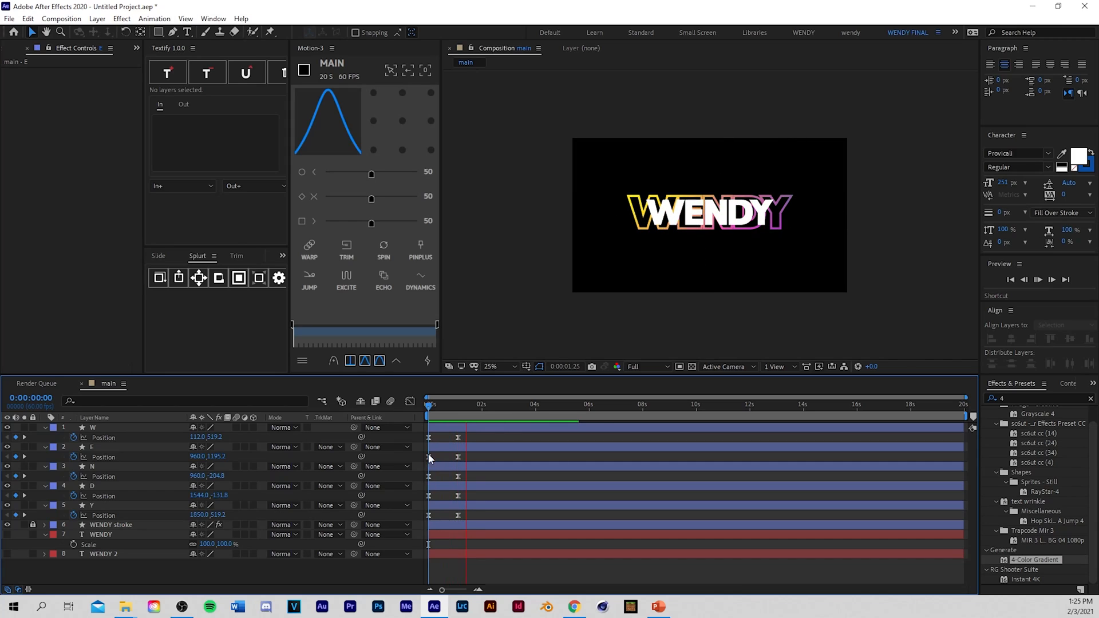
key(space)
key(space)
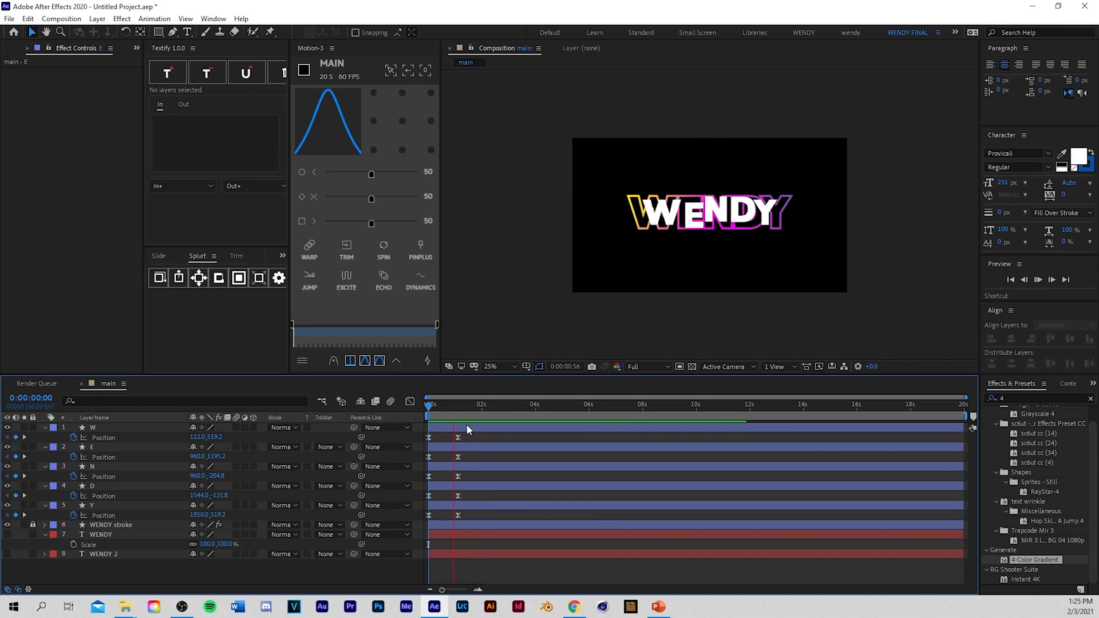
key(space)
Step: Shift the letters' ending Position keyframes to about 0:00:00:44 and set Motion-3's third easing value to 73, checking the speed graph
drag(465, 440, 424, 520)
drag(371, 224, 389, 224)
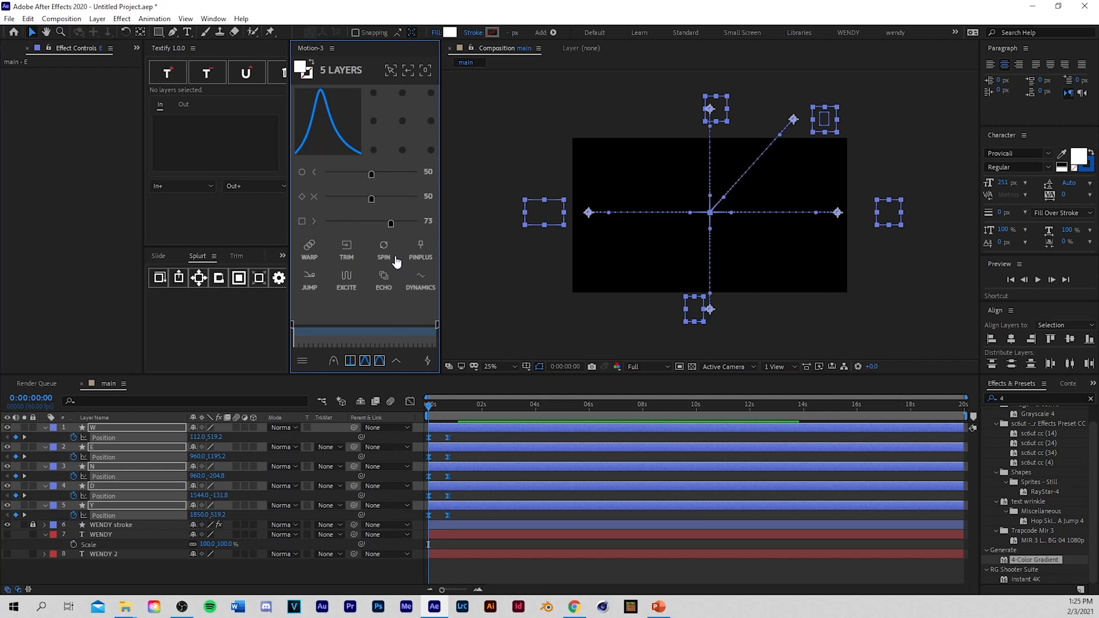
click(409, 402)
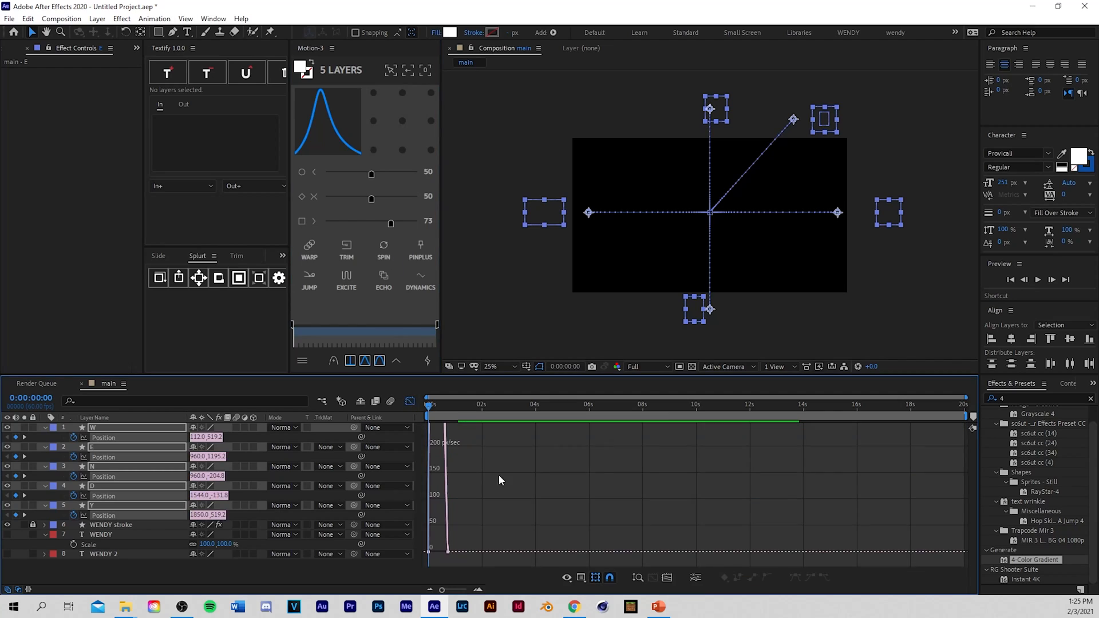
click(568, 578)
click(596, 469)
click(641, 578)
drag(466, 590, 464, 591)
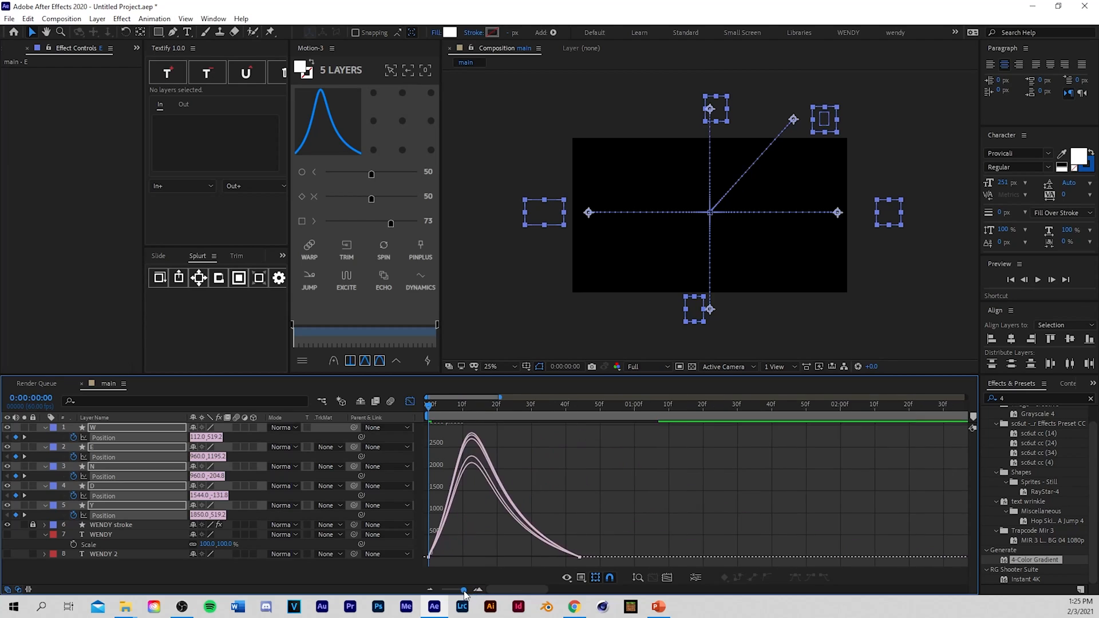
click(410, 402)
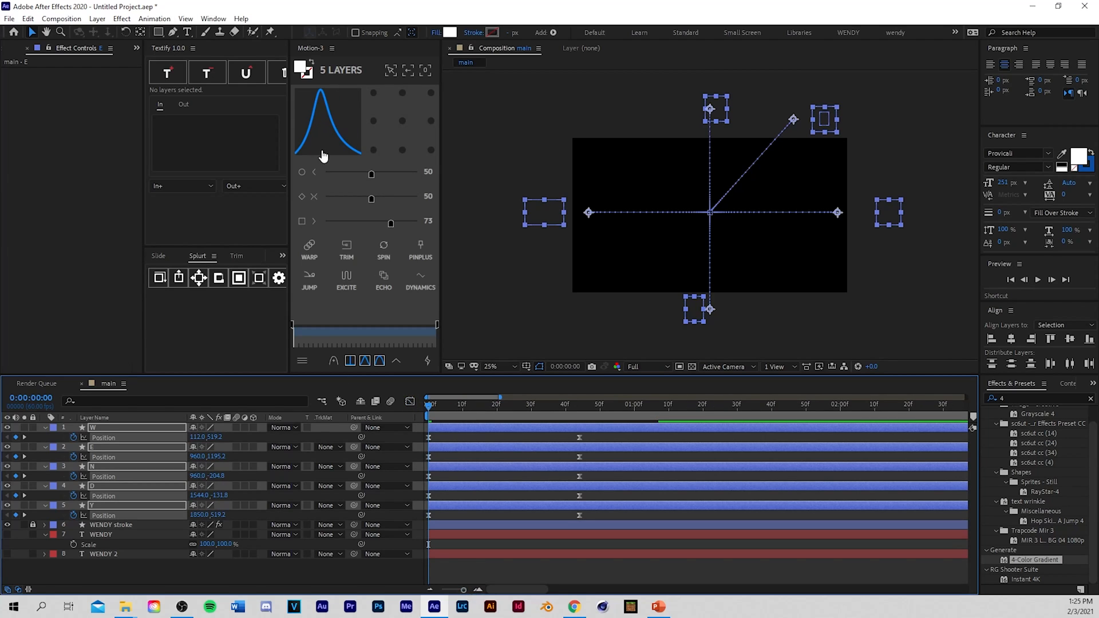
Step: Preview the eased letter slide-in together with the stroke reveal several times, scrubbing through the opening frames and back to 0:00:00:00
click(465, 572)
key(space)
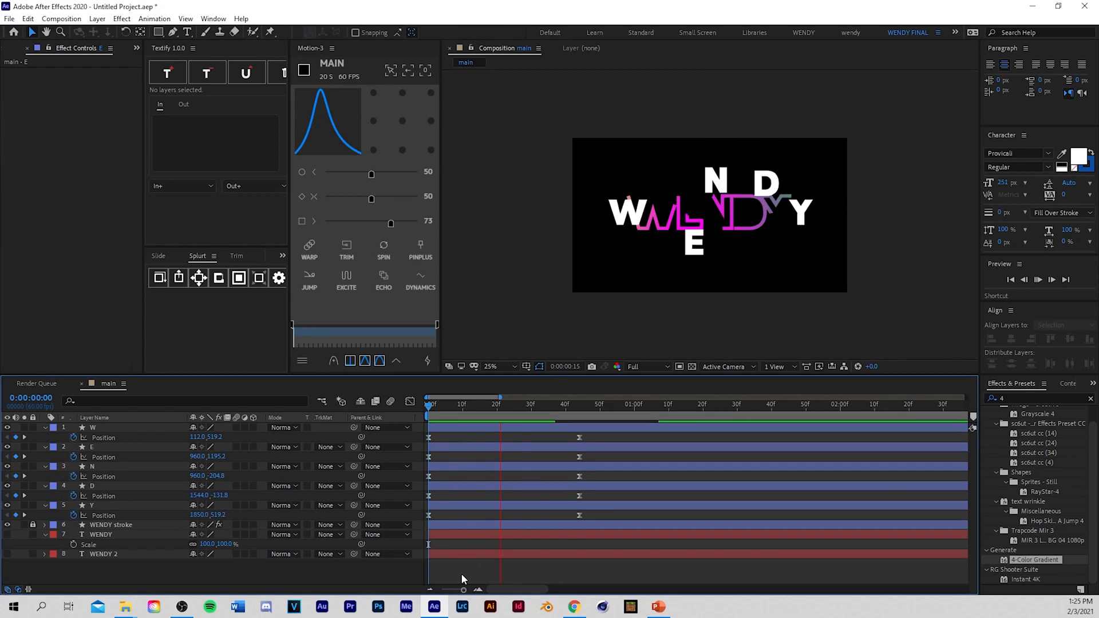
key(space)
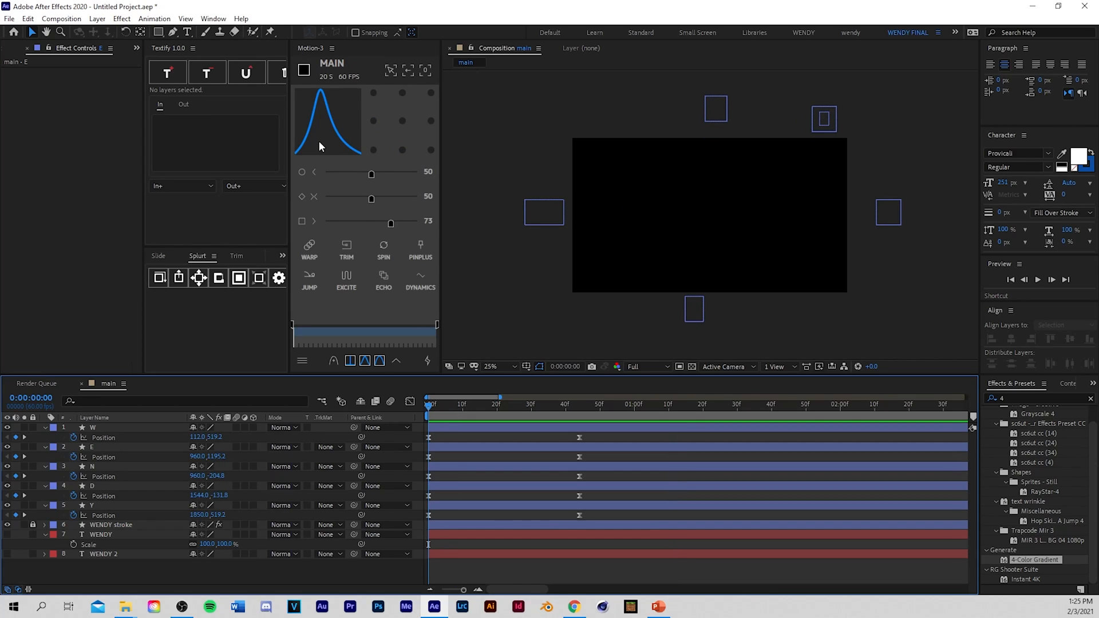
click(444, 414)
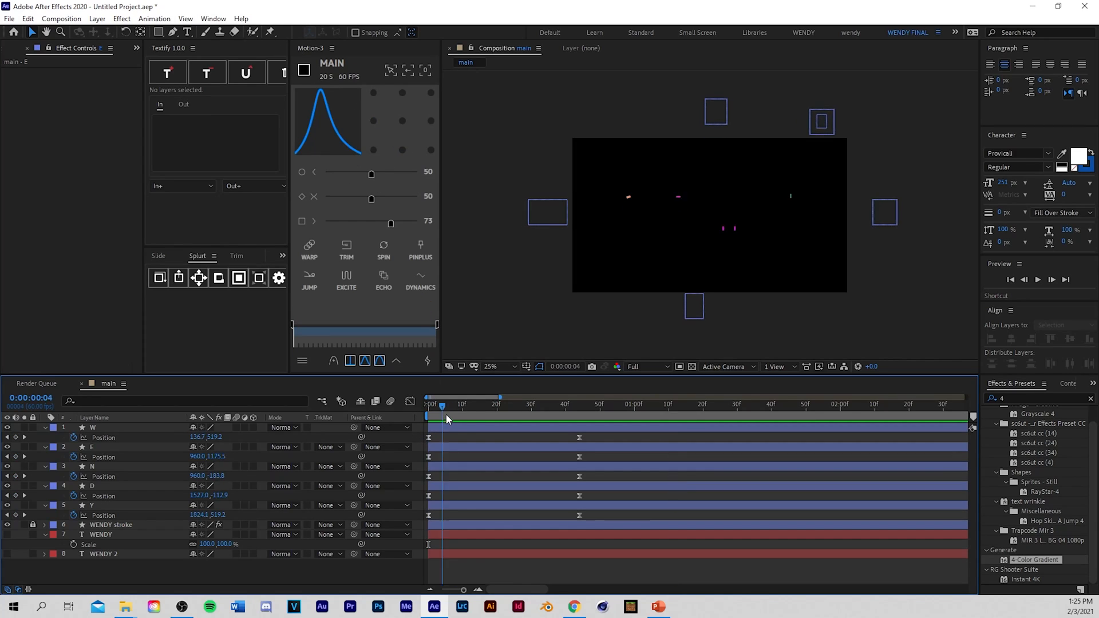
drag(447, 415, 425, 457)
key(space)
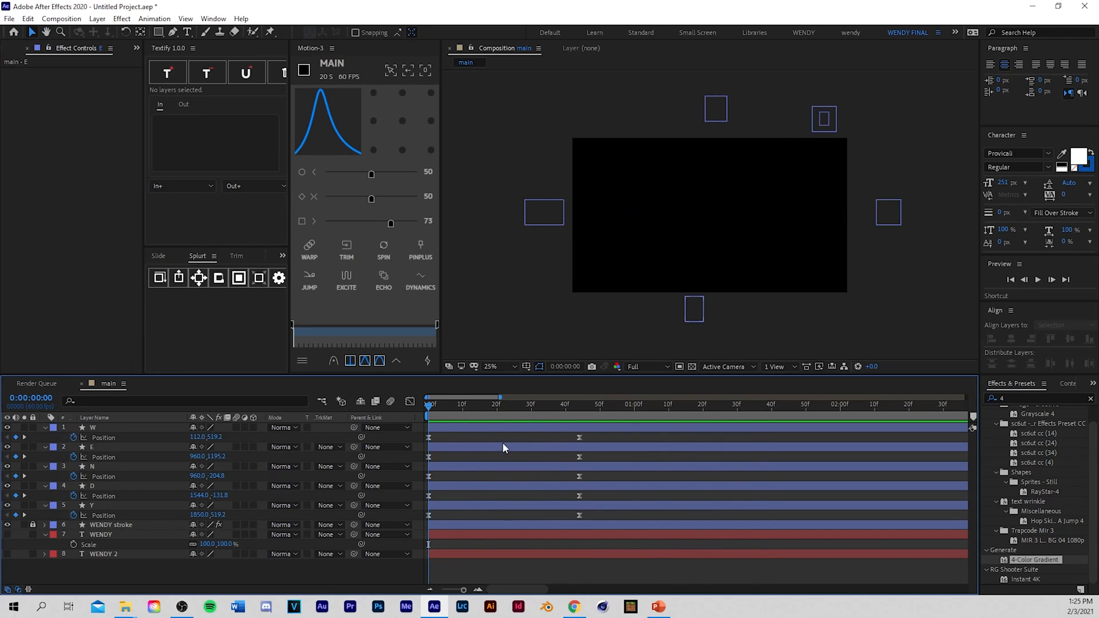
key(space)
key(space)
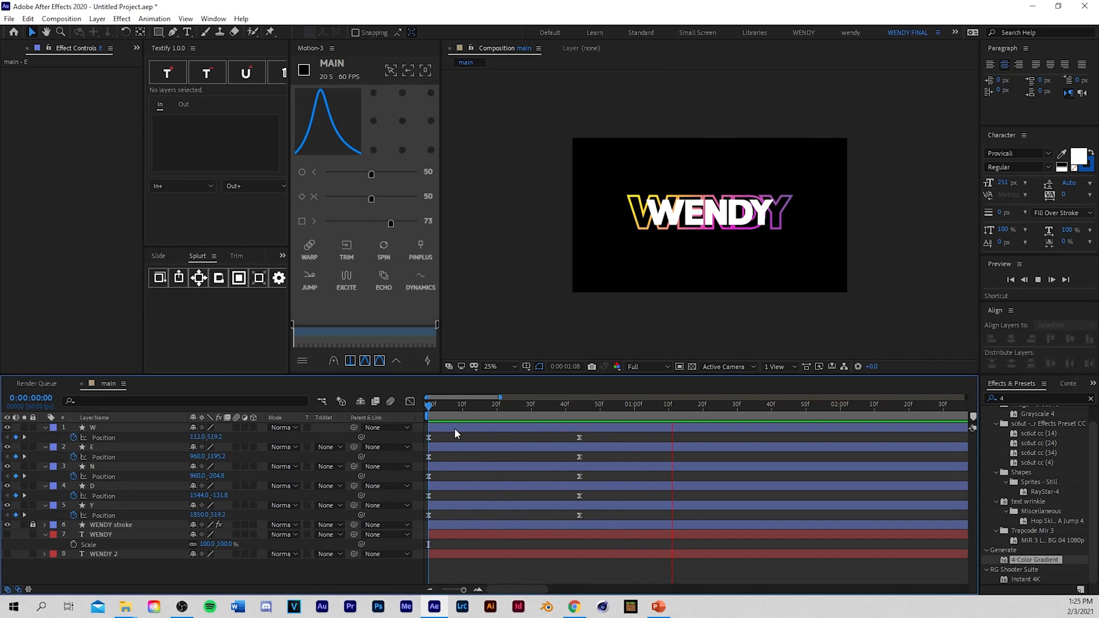
key(space)
key(space)
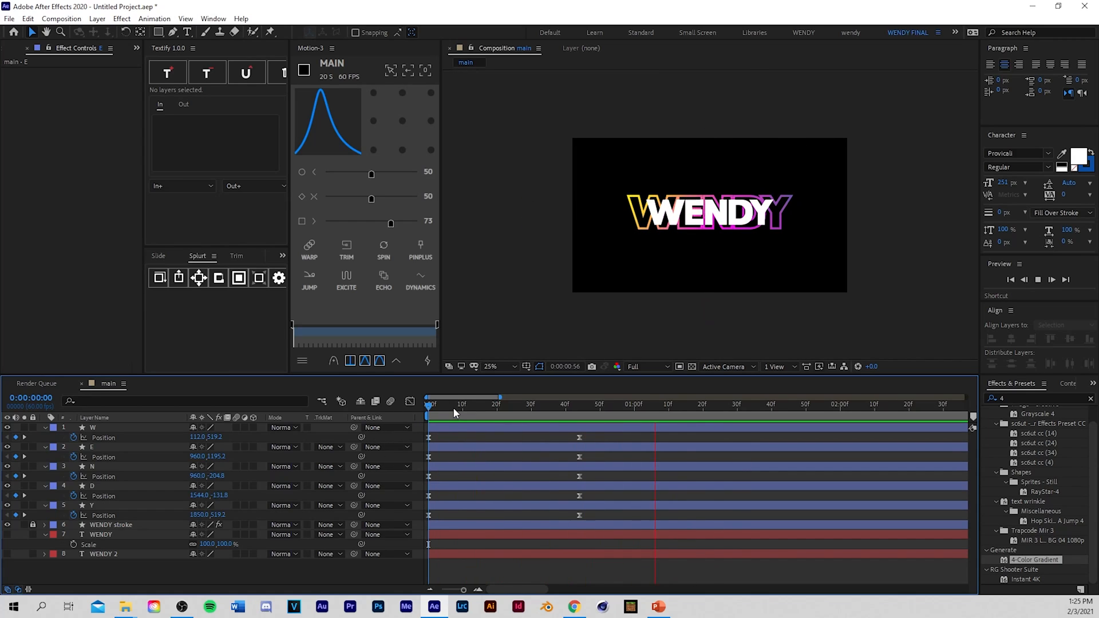
key(space)
key(space)
click(461, 408)
drag(463, 410, 265, 487)
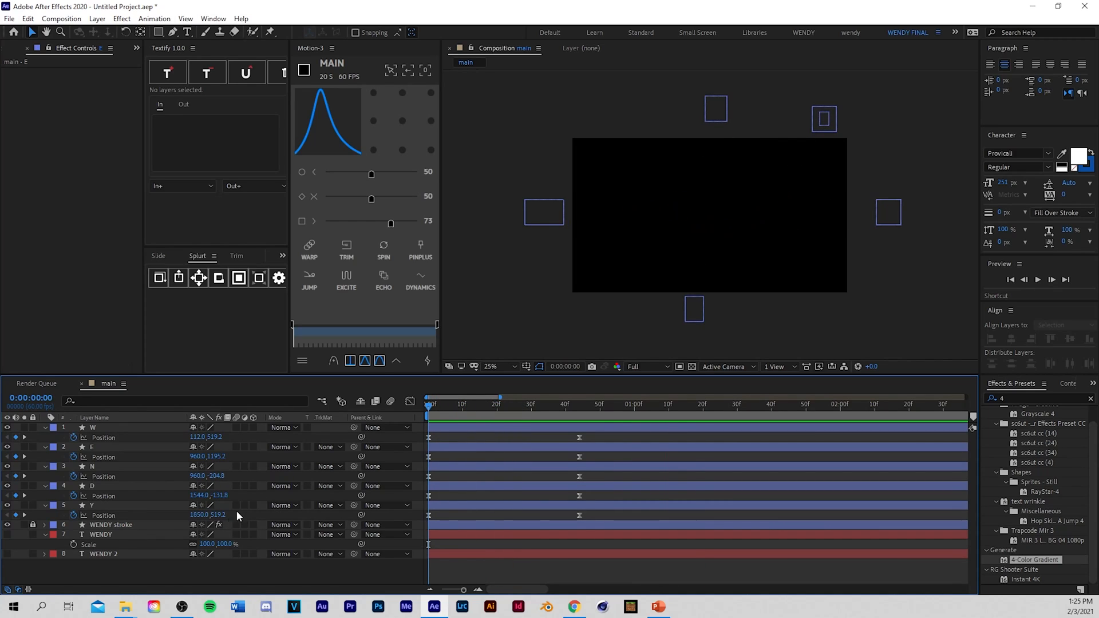
Step: At 0:00:00:00, set the E layer's Position to 664.0, 1225.2 so it enters diagonally from below the frame, and preview it
click(216, 456)
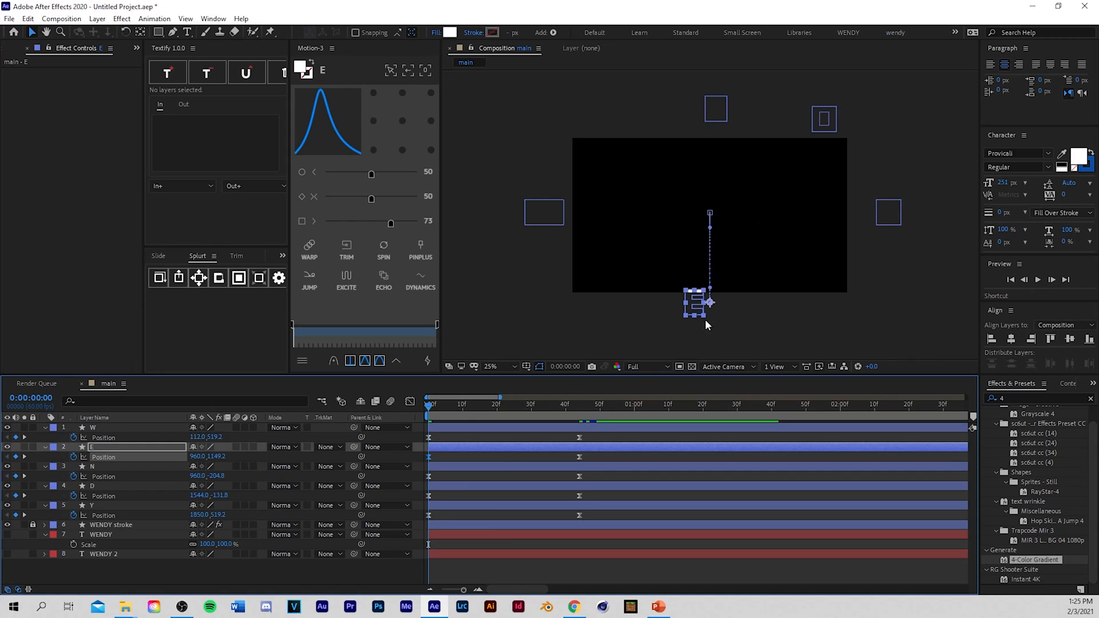
drag(705, 319, 656, 314)
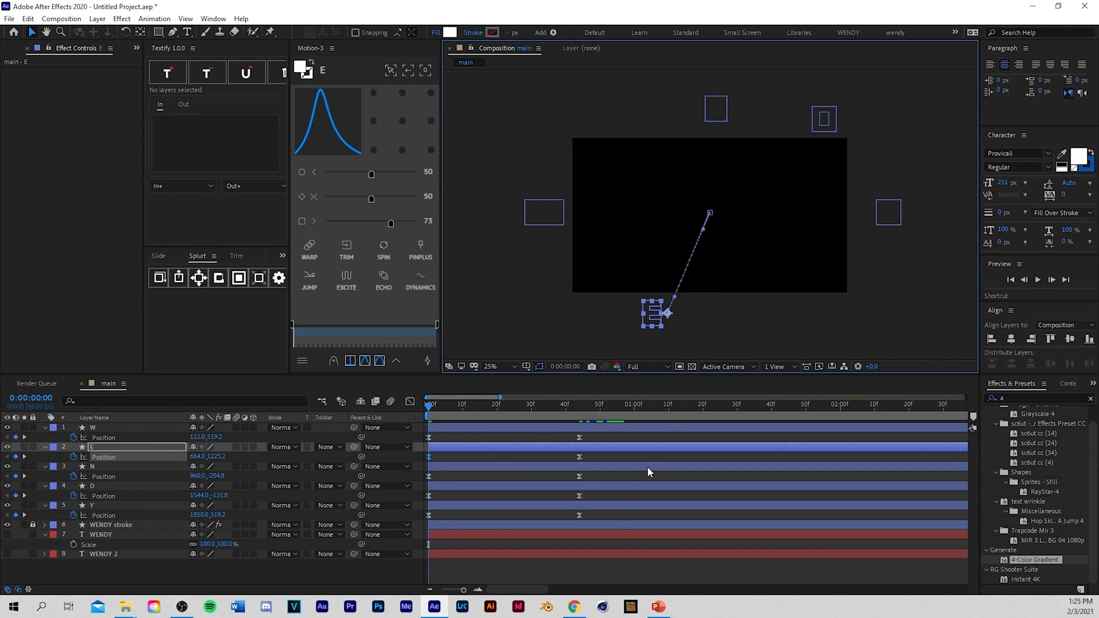
key(space)
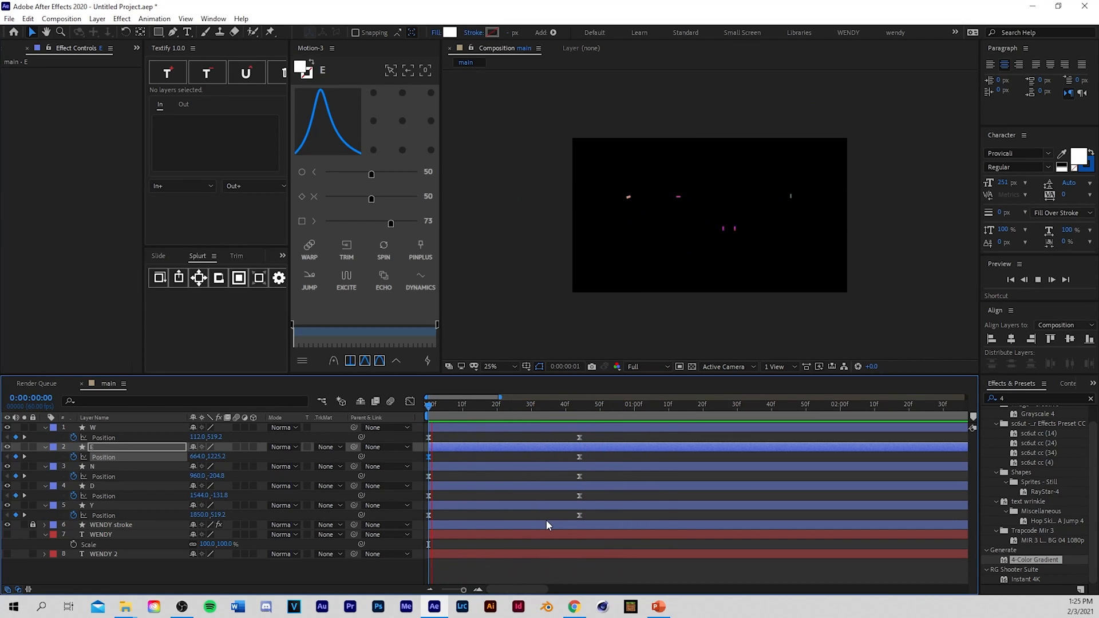
key(space)
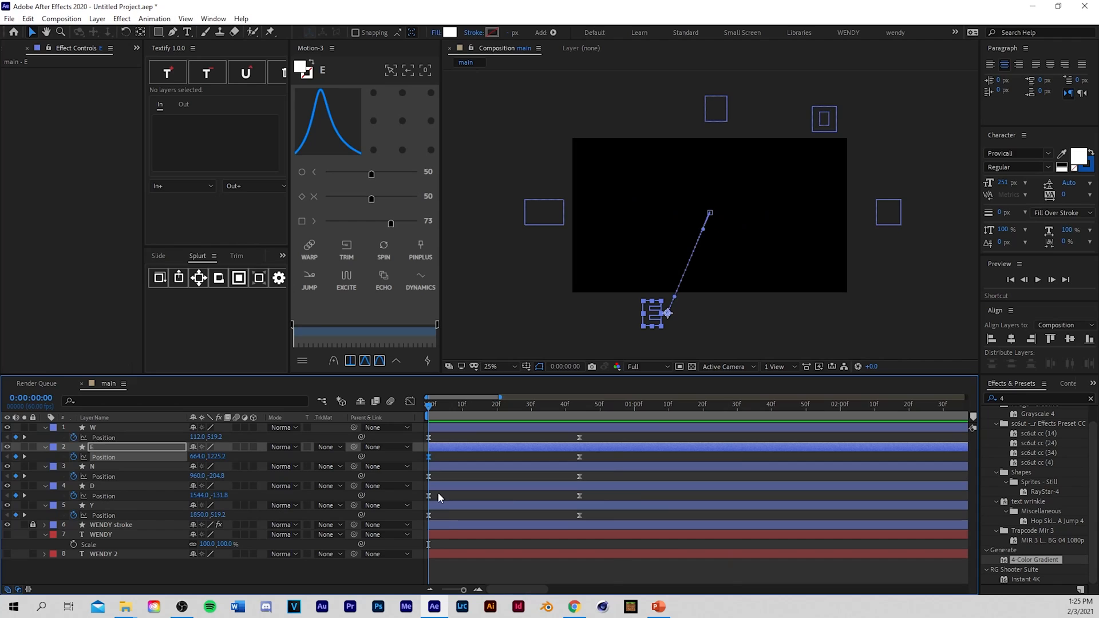
Step: Shift the W, E, N, D and Y layers with their keyframes to start about 4 frames in, and preview the timing
click(442, 499)
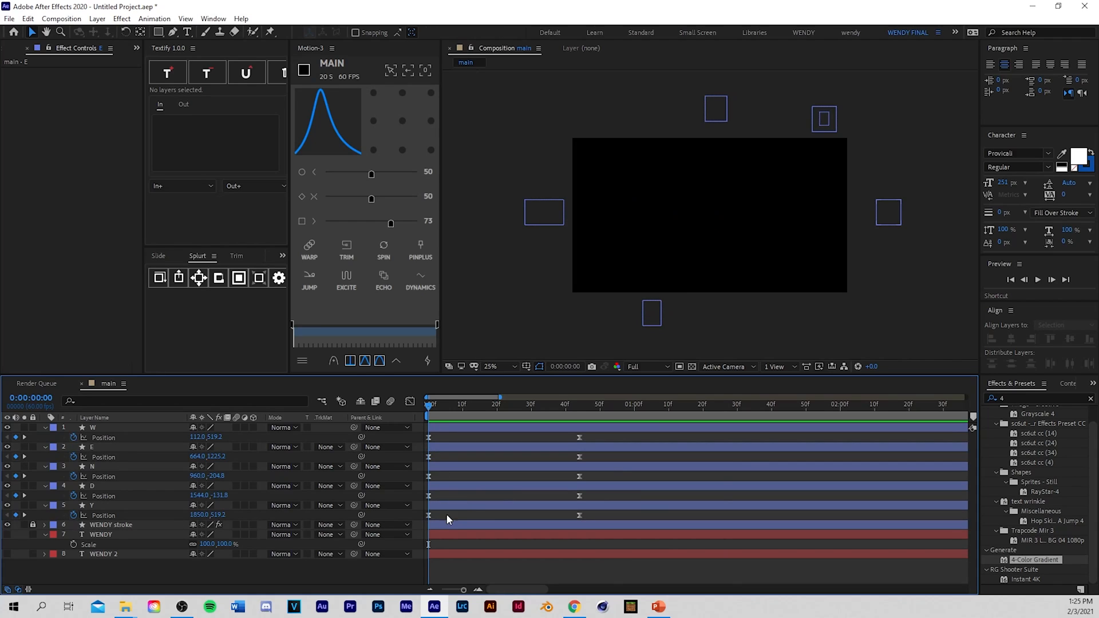
click(440, 507)
shift+click(437, 428)
drag(436, 428, 450, 428)
key(space)
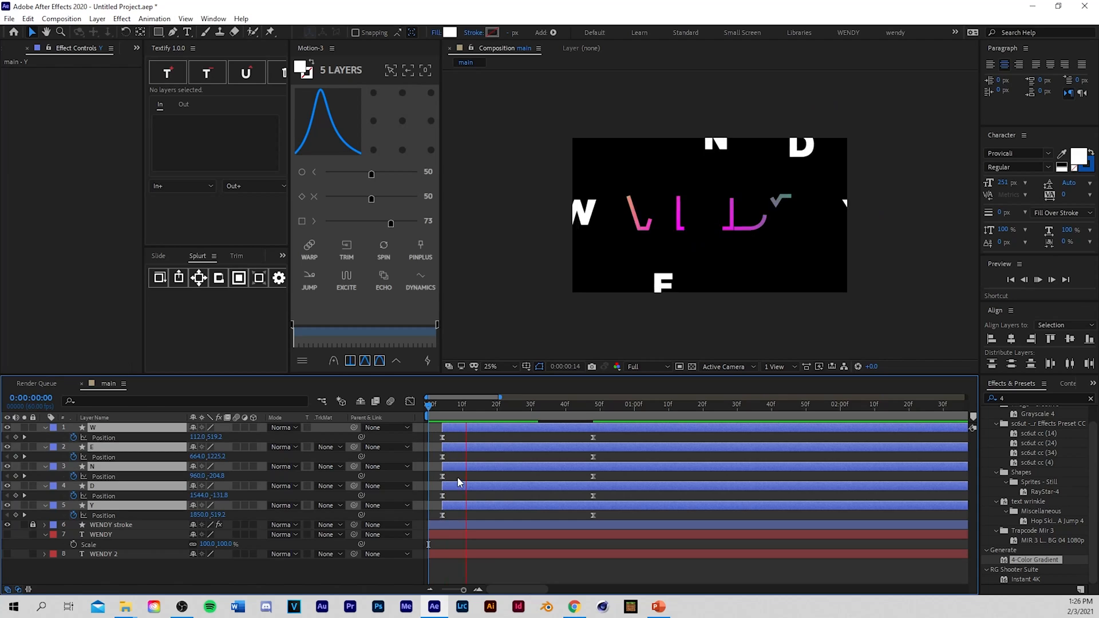
key(space)
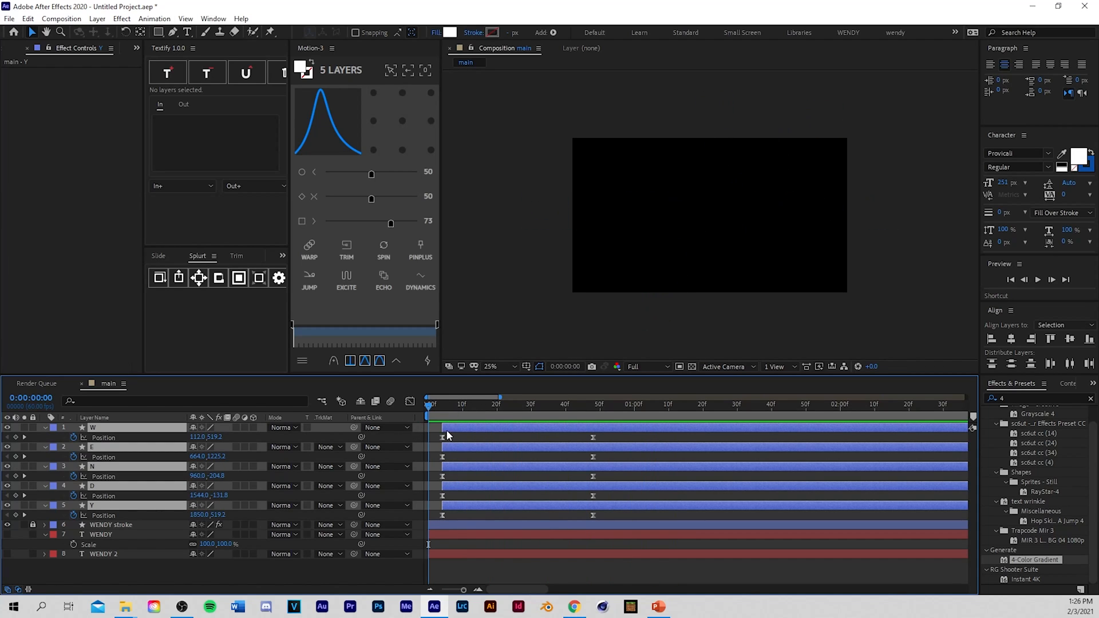
Step: Delay the five letter layers further to start at about frame 8, preview the result and scrub to 0:00:00:46
drag(447, 428, 460, 428)
click(457, 555)
key(space)
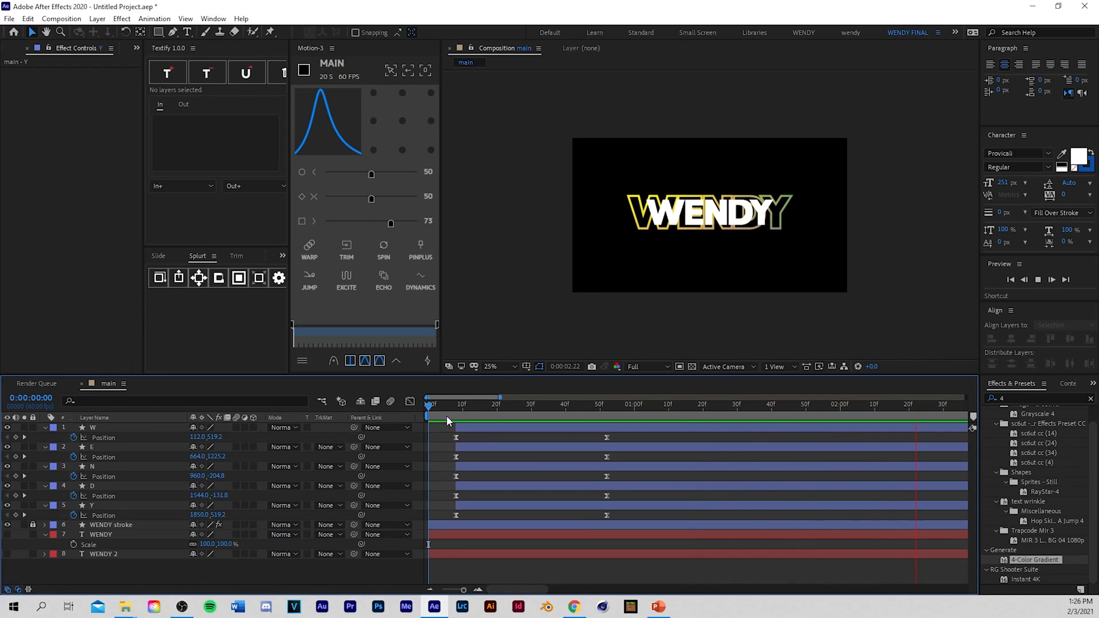
key(space)
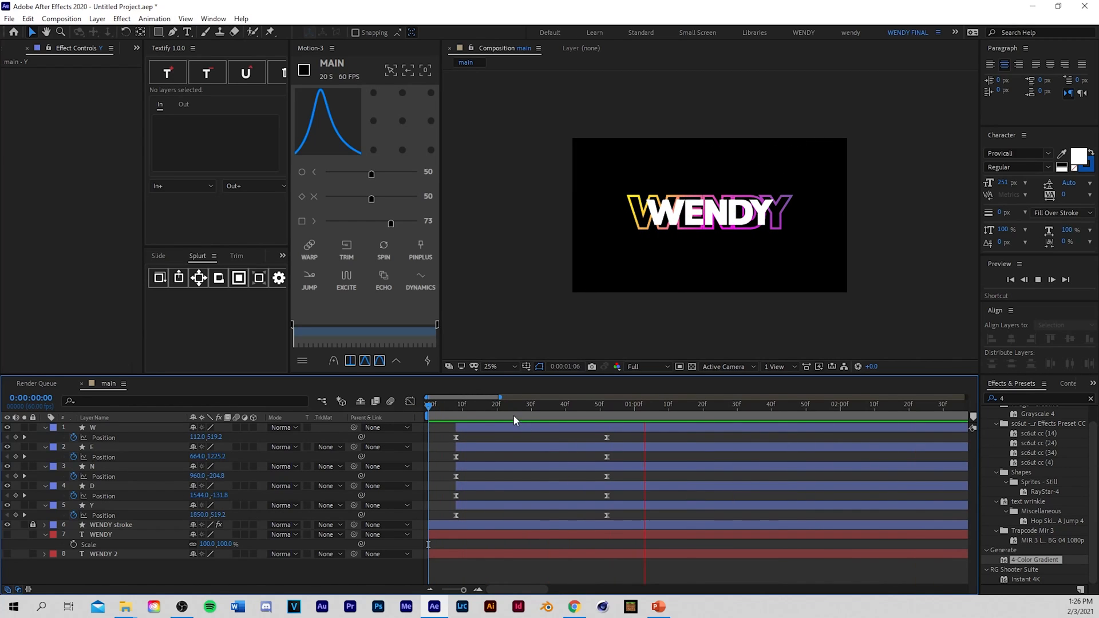
drag(457, 407, 362, 447)
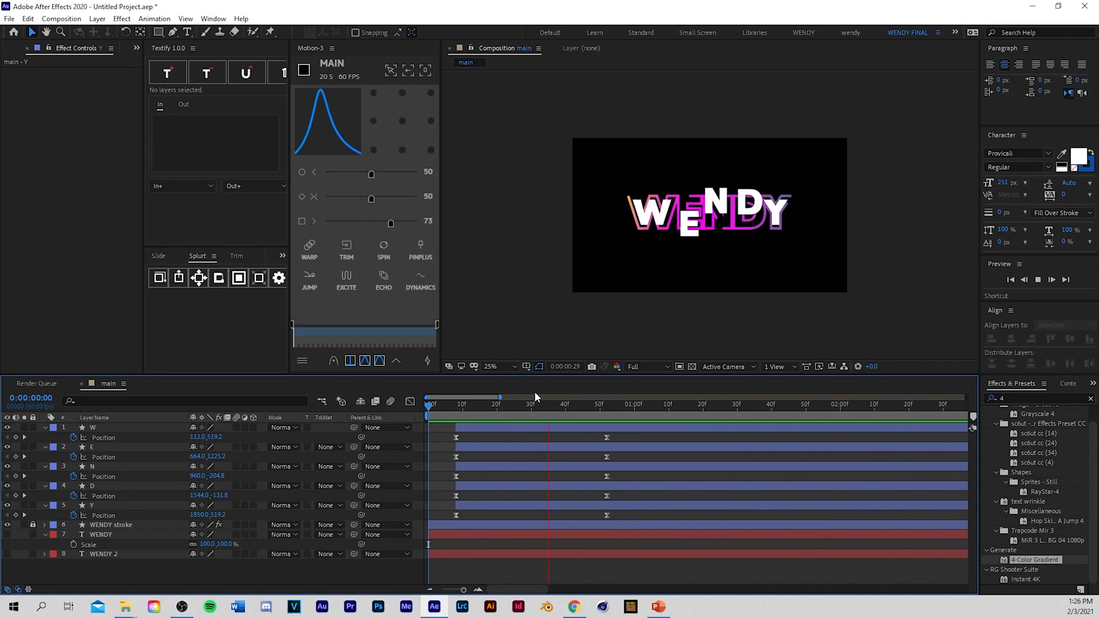
drag(507, 406, 586, 407)
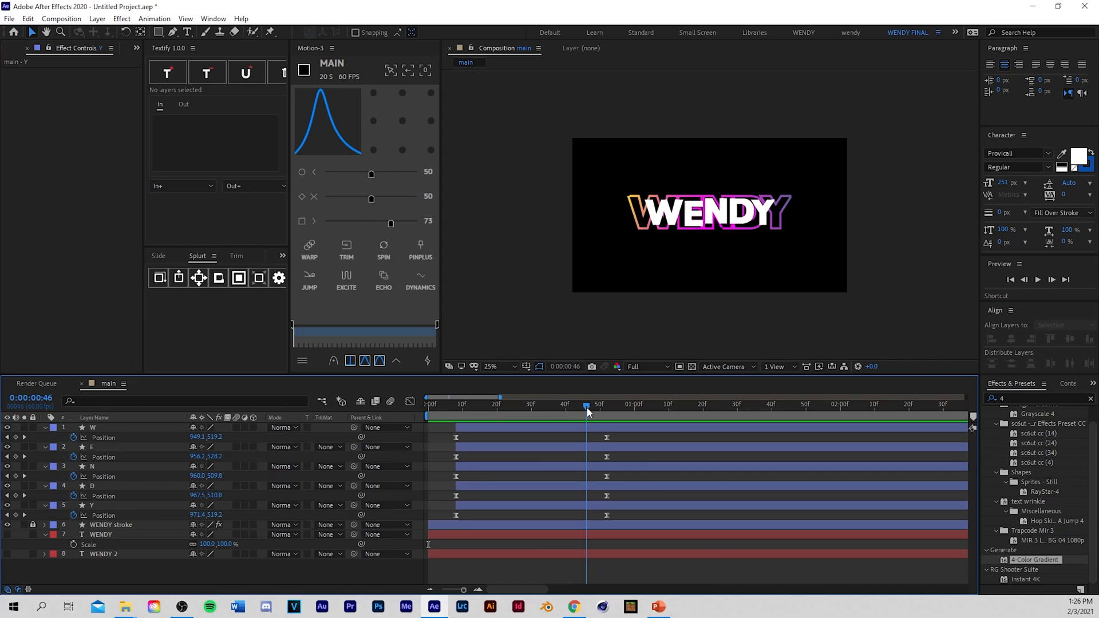
Step: Search the effects for "drop" and apply Drop Shadow to the W layer
click(1092, 400)
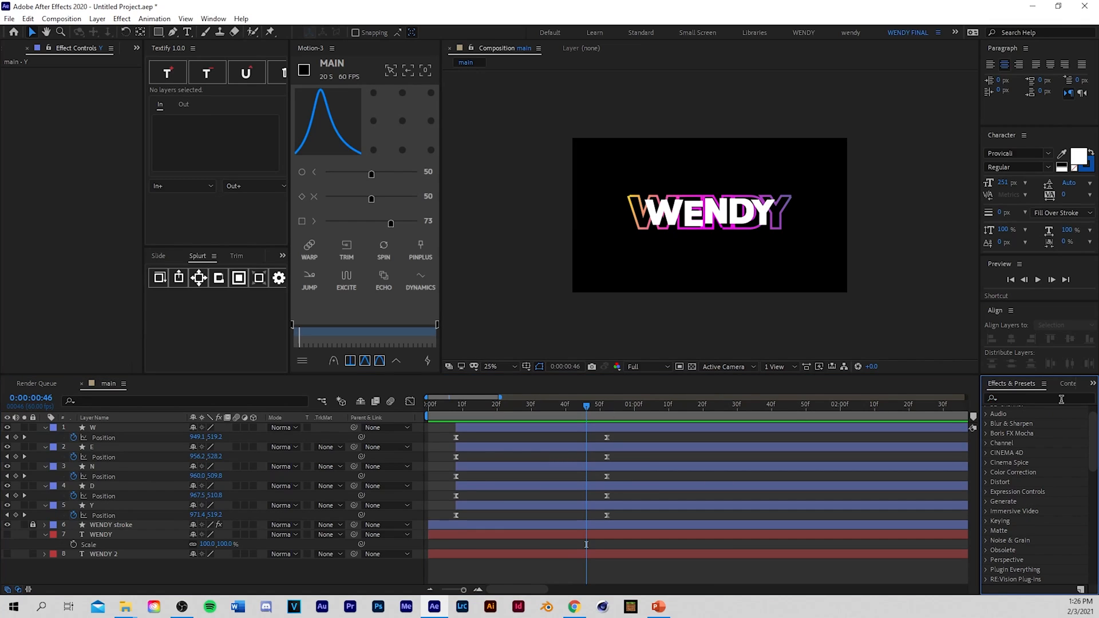
click(1061, 399)
text(drt)
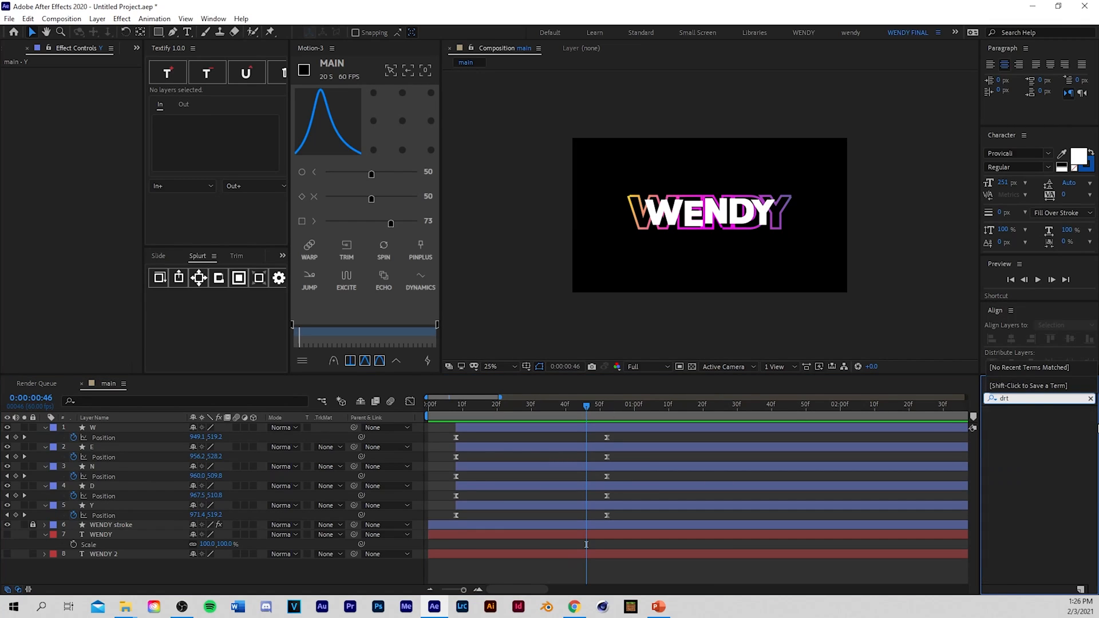
key(BackSpace)
text(op)
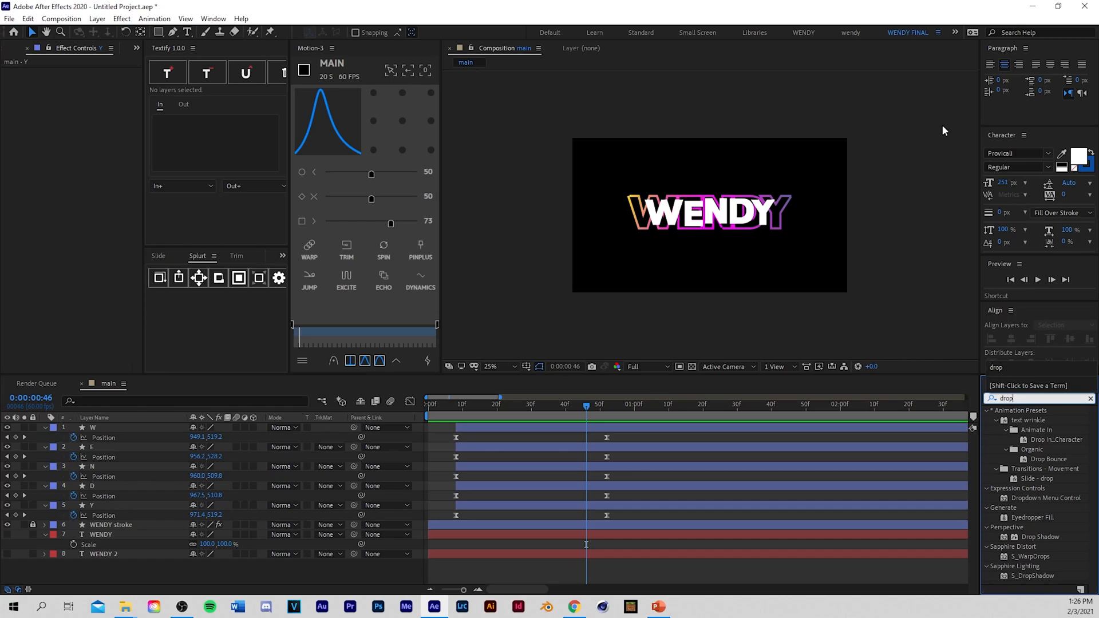
click(1026, 539)
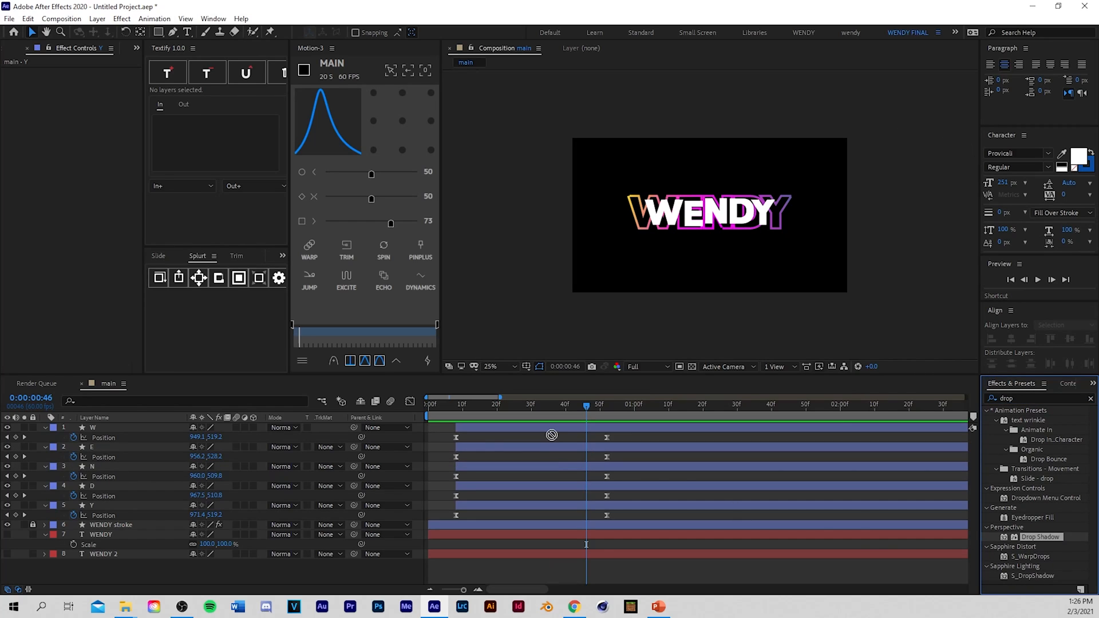
drag(552, 435, 541, 425)
Step: Inspect the W's shadow up close against the transparency grid
click(692, 366)
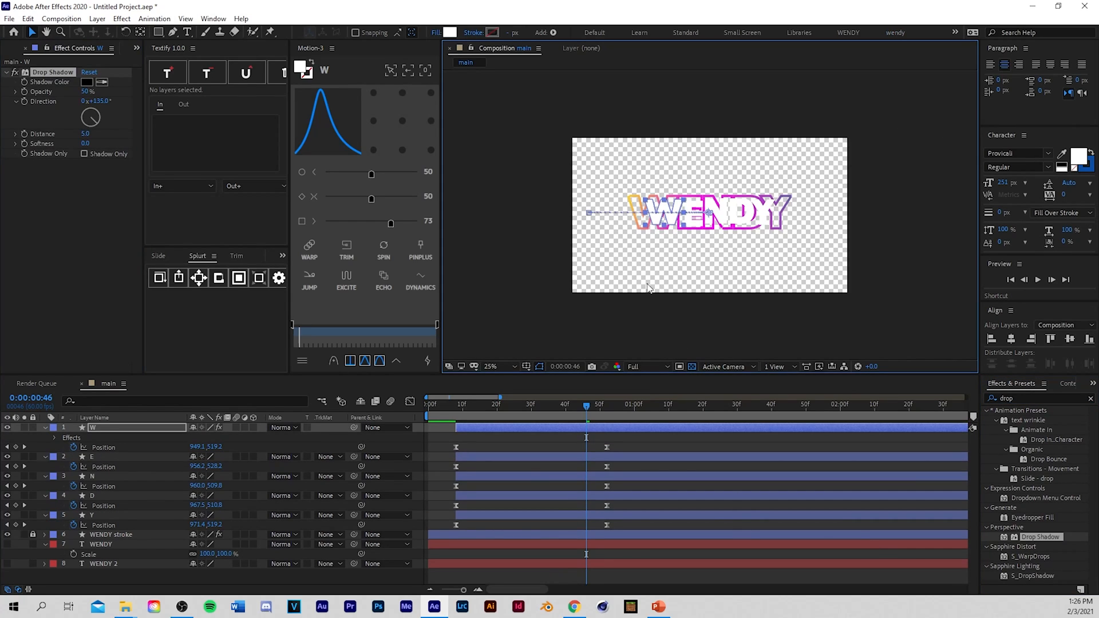
key(period)
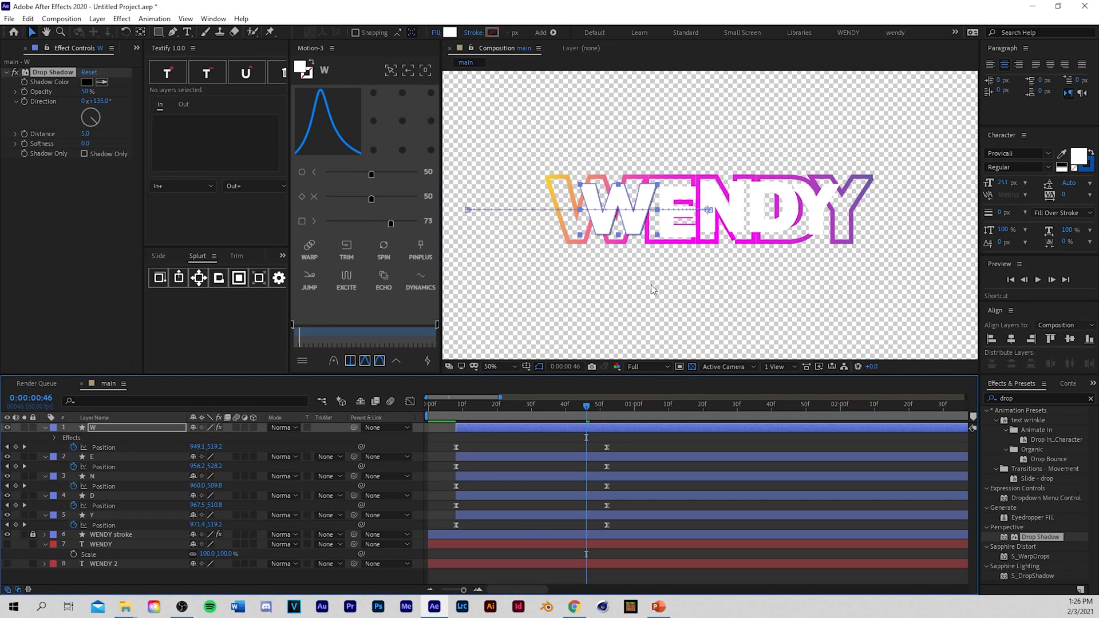
key(period)
key(period)
key(comma)
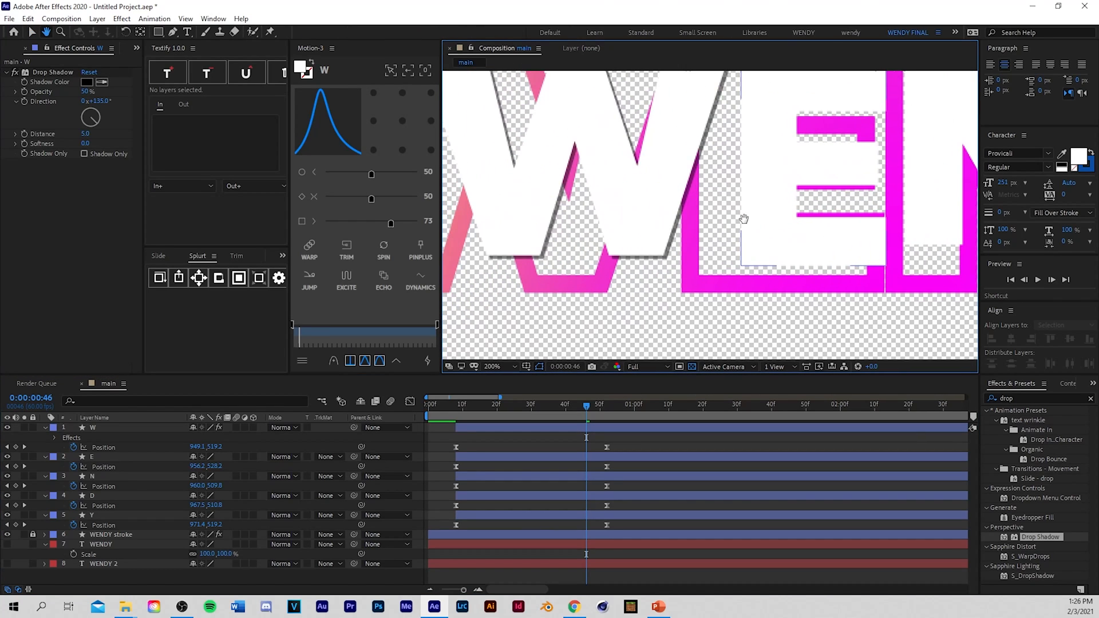
key(comma)
click(566, 431)
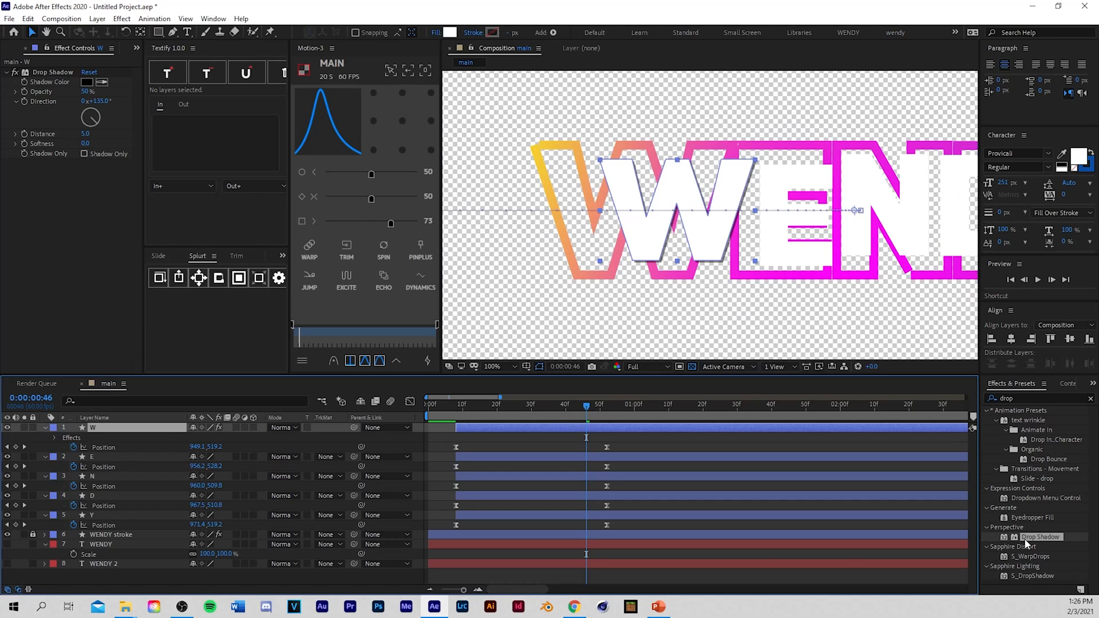
Step: Apply the Drop Shadow effect to the E, N, D and Y layers as well
drag(1027, 542, 461, 459)
drag(1039, 540, 573, 489)
drag(1040, 537, 576, 514)
drag(1039, 537, 497, 546)
Step: Collapse the expanded properties of all layers in the main composition's timeline
scroll(525, 274, down, 2)
click(45, 429)
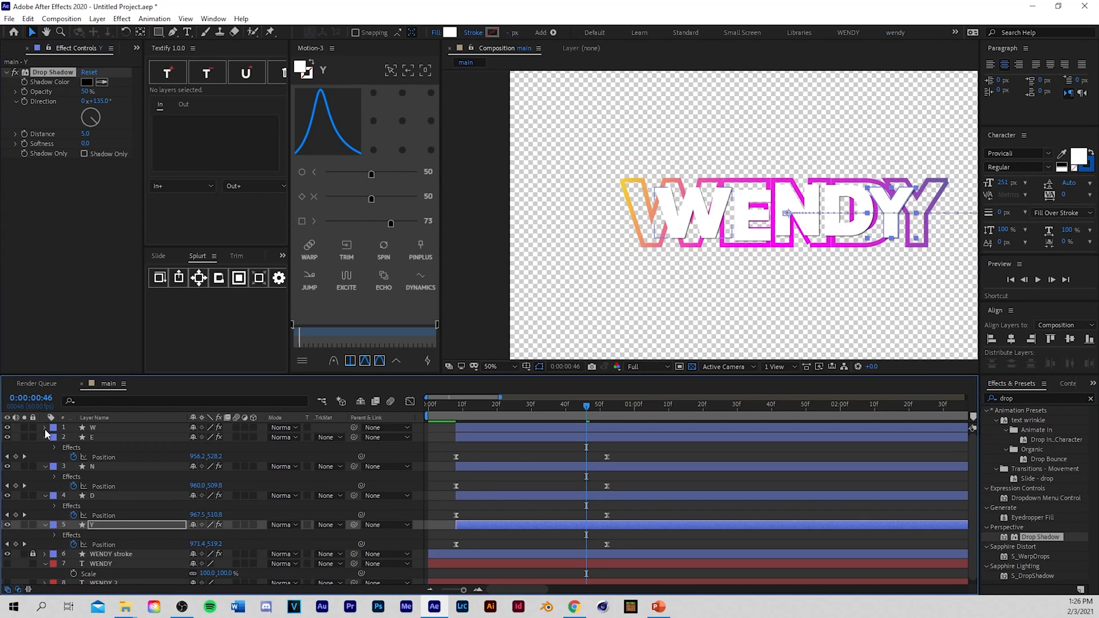
key(ctrl+a)
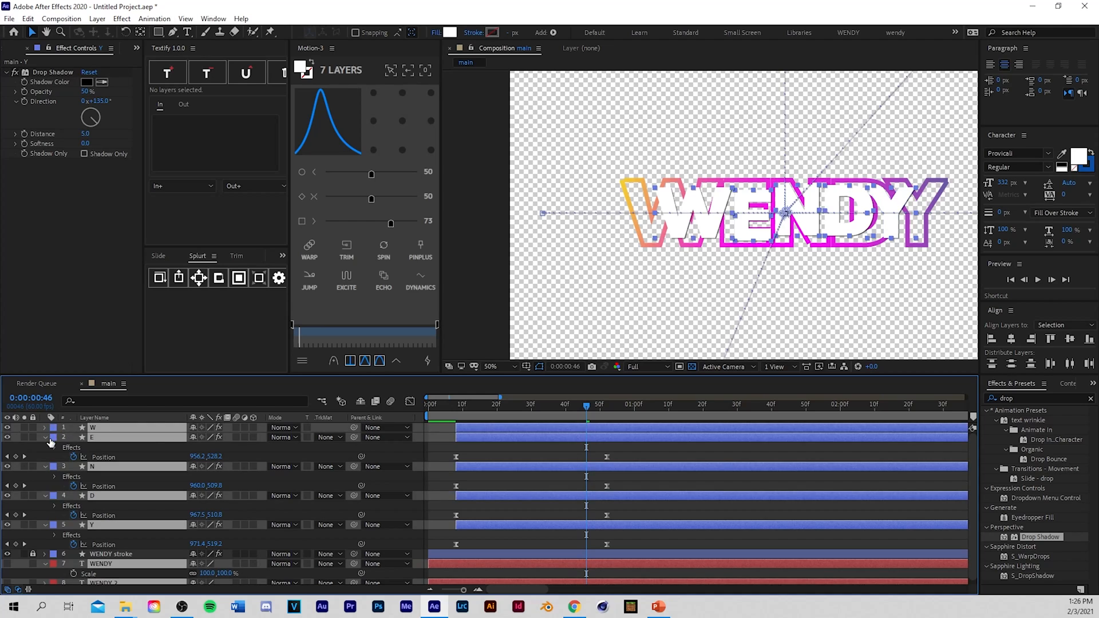
click(50, 438)
click(46, 438)
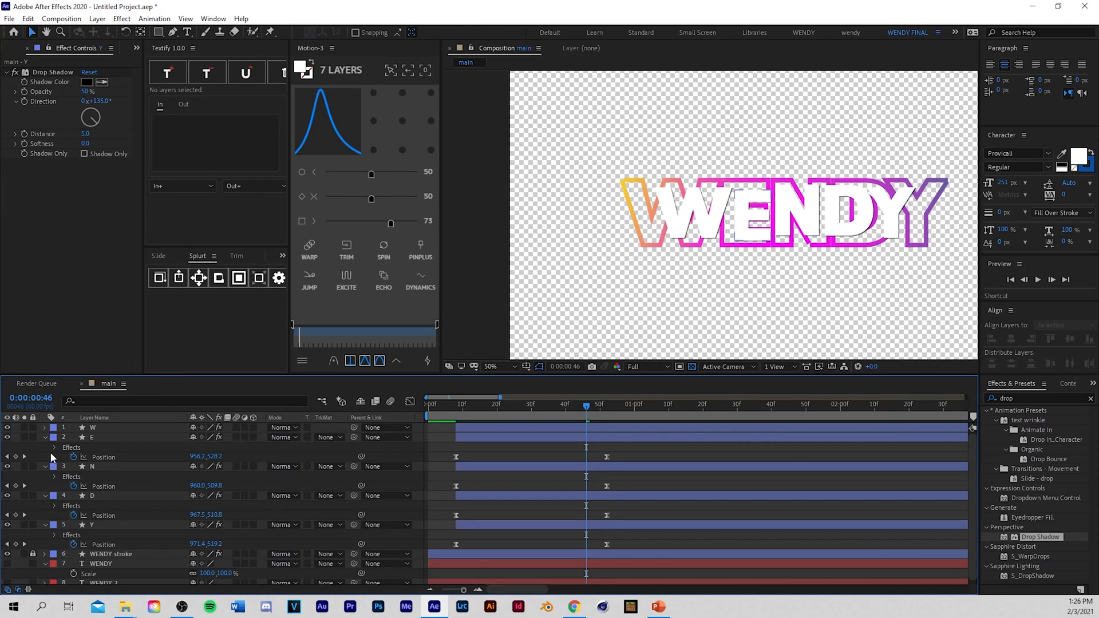
key(ctrl+a)
key(u)
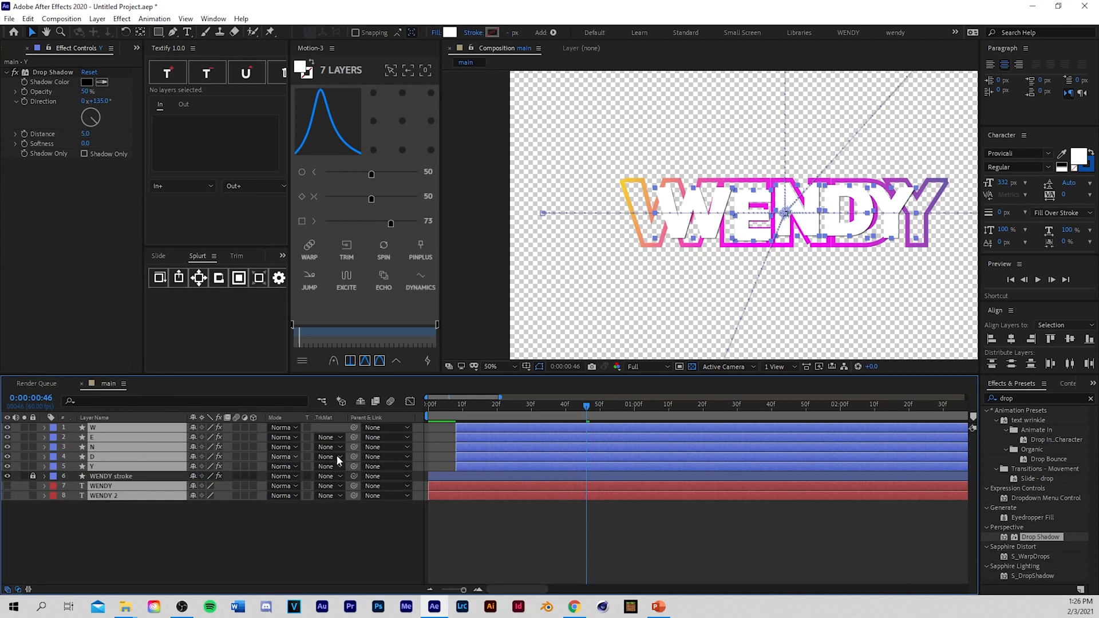
Step: Preview the shadowed title animation from 0:00:00:00 several times, with the transparency grid off and the whole frame in view
click(460, 513)
scroll(681, 312, down, 2)
key(space)
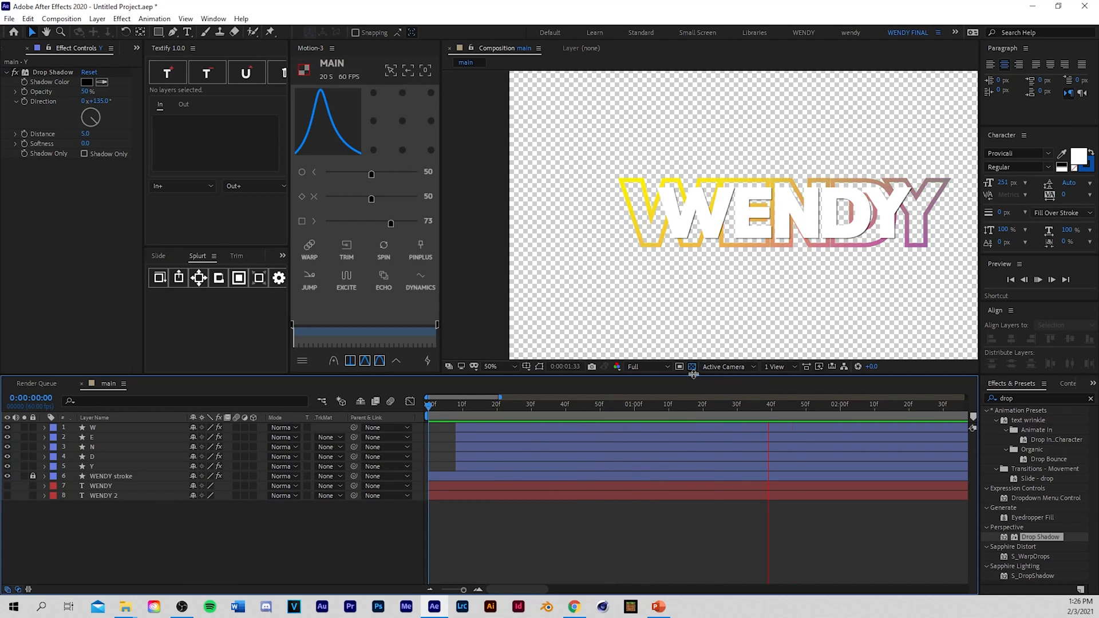
scroll(701, 332, up, 2)
scroll(723, 284, down, 2)
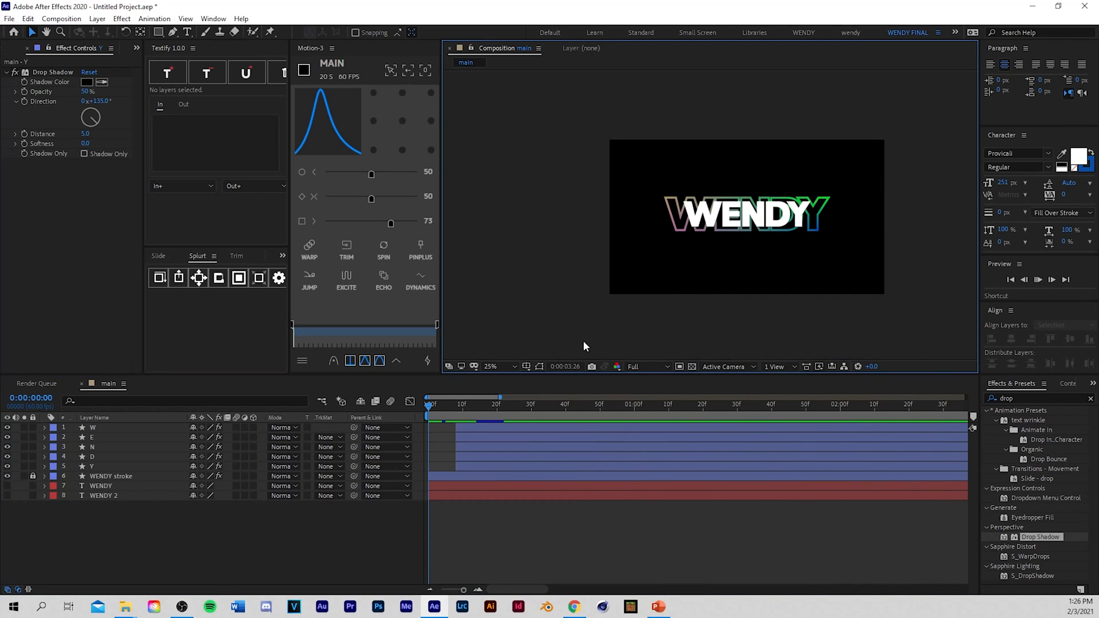
key(space)
key(space)
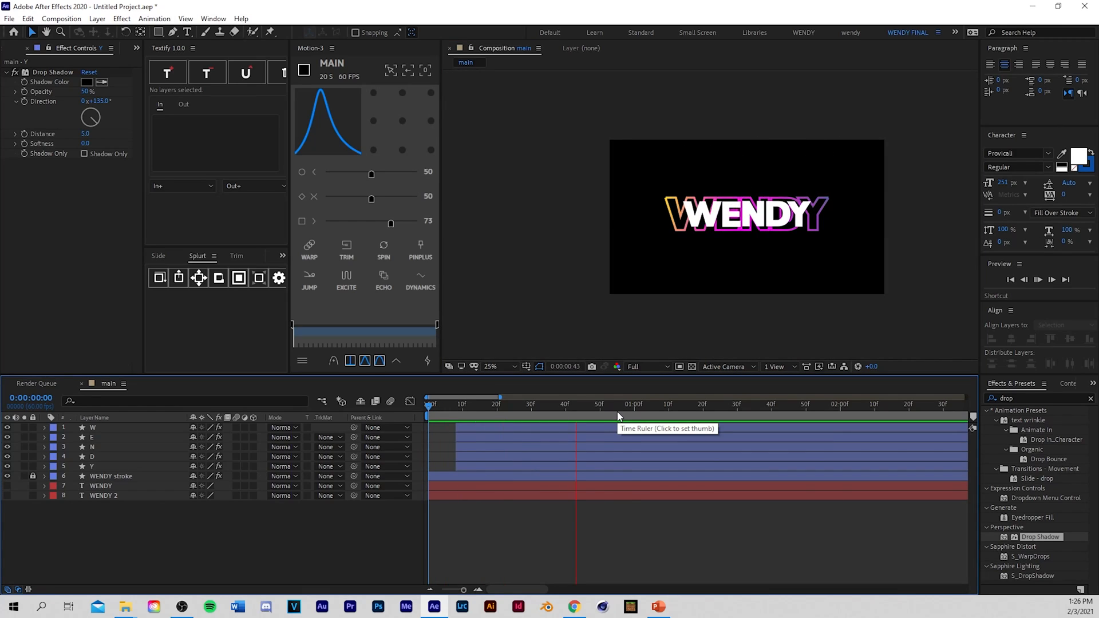
click(453, 405)
key(space)
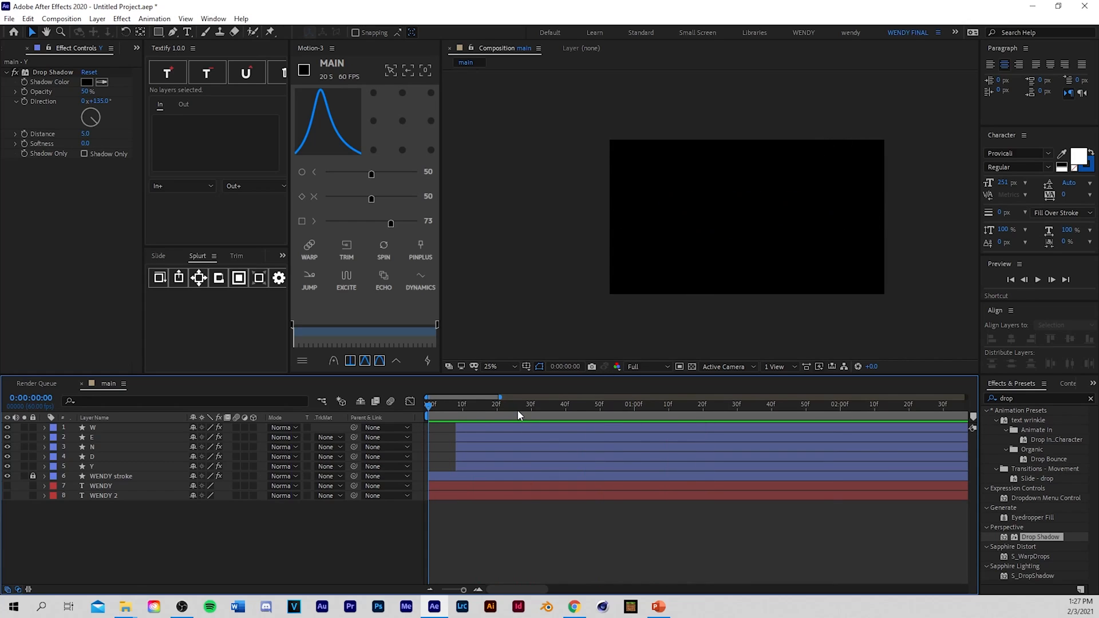
key(space)
key(space)
key(space)
Step: Add a text layer reading "edited by" to the main composition
click(187, 32)
click(714, 217)
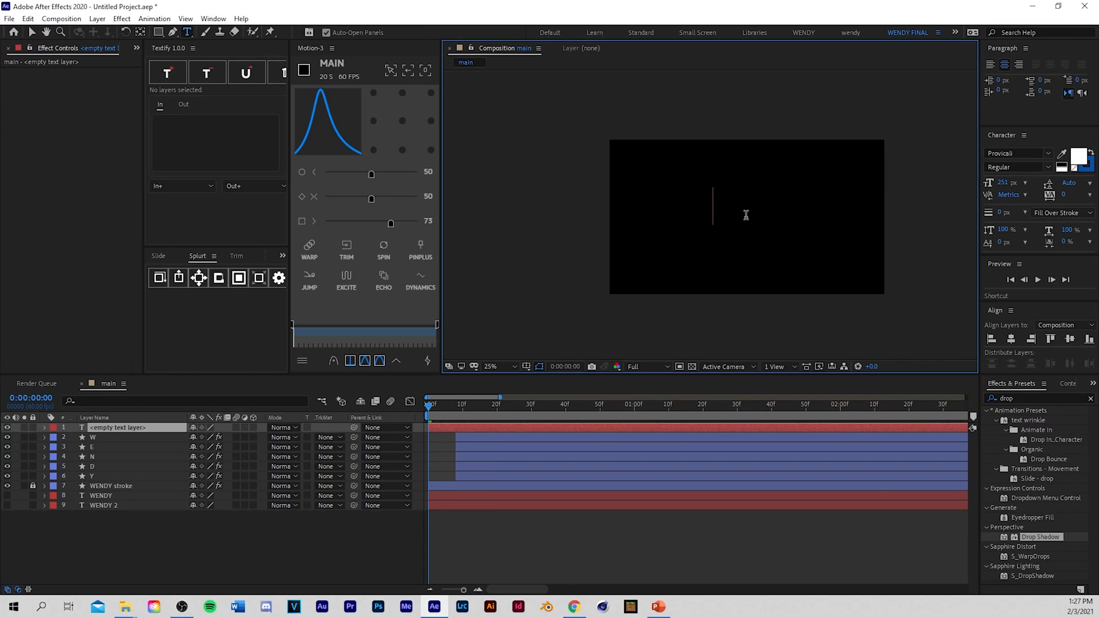
text(edited b)
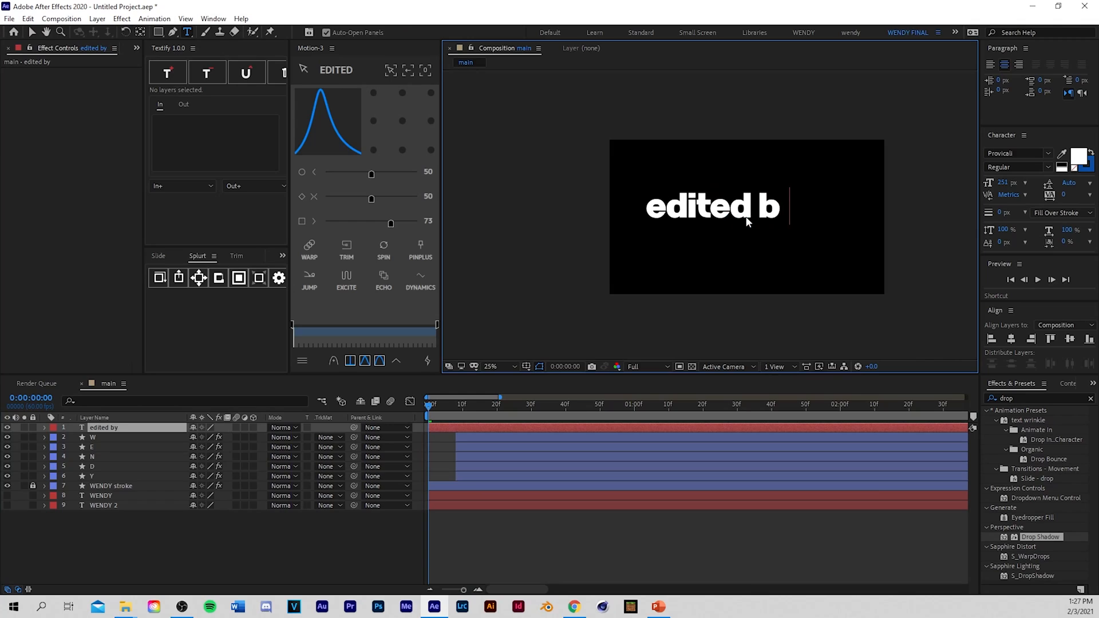
text(y)
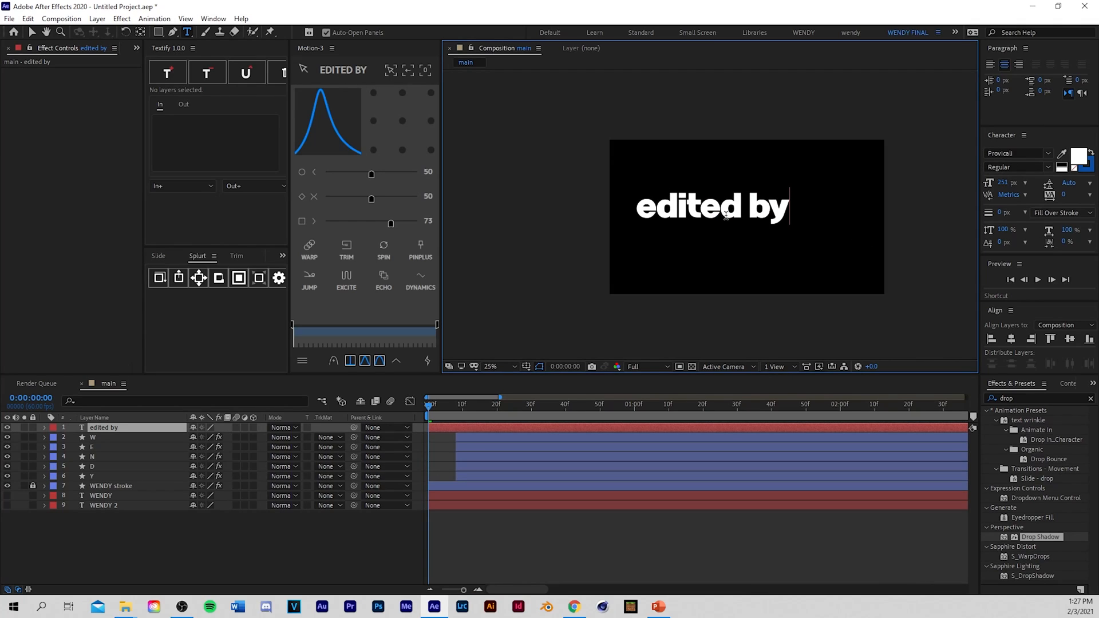
Step: Centre the "edited by" layer's anchor point and align the layer horizontally and vertically to the composition's centre
click(407, 124)
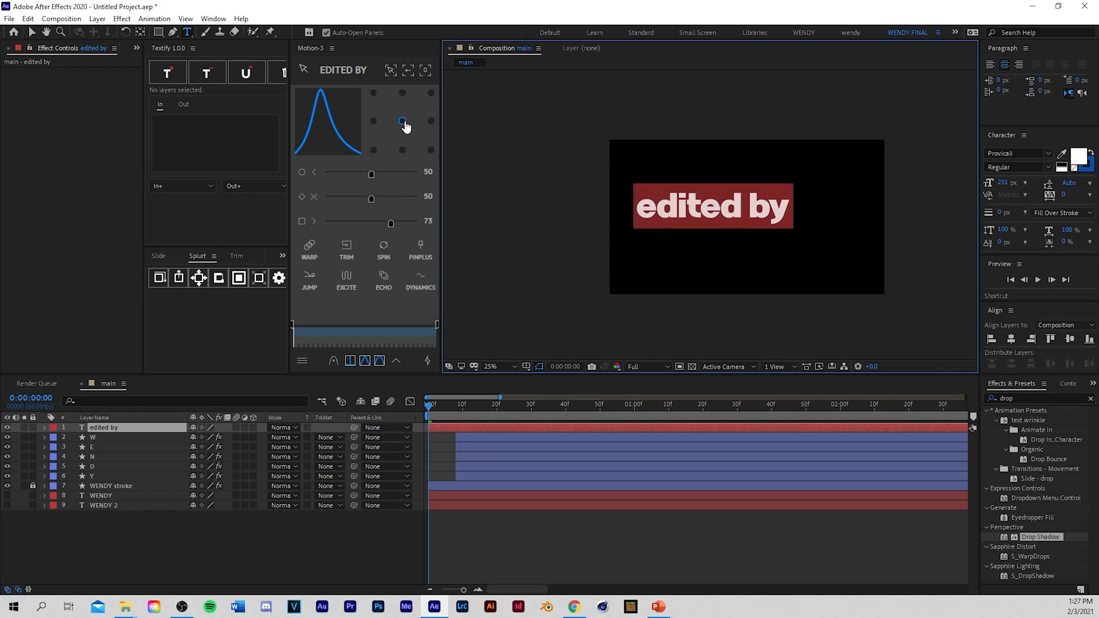
click(1012, 338)
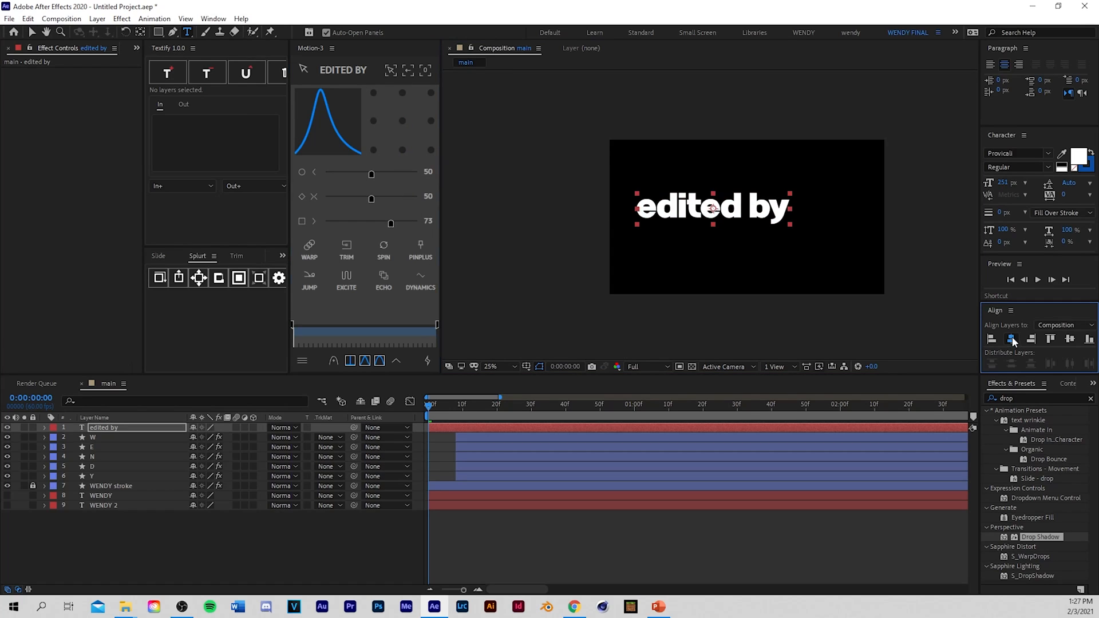
click(1070, 340)
click(484, 533)
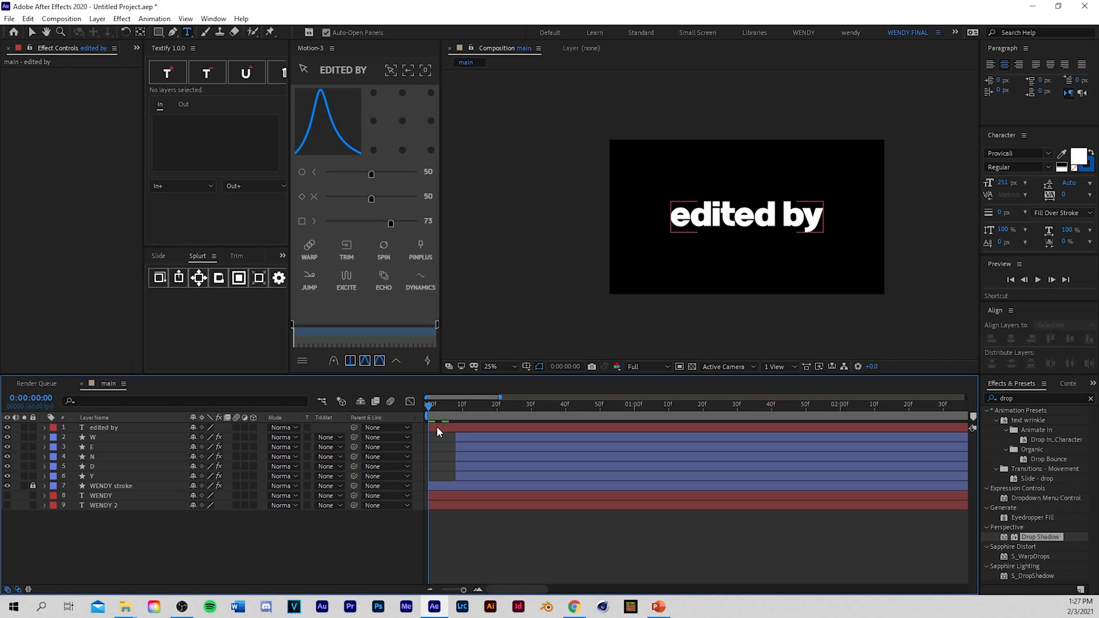
Step: Pre-compose the text layer as "edited by", moving all attributes into the new composition
right_click(438, 427)
click(468, 360)
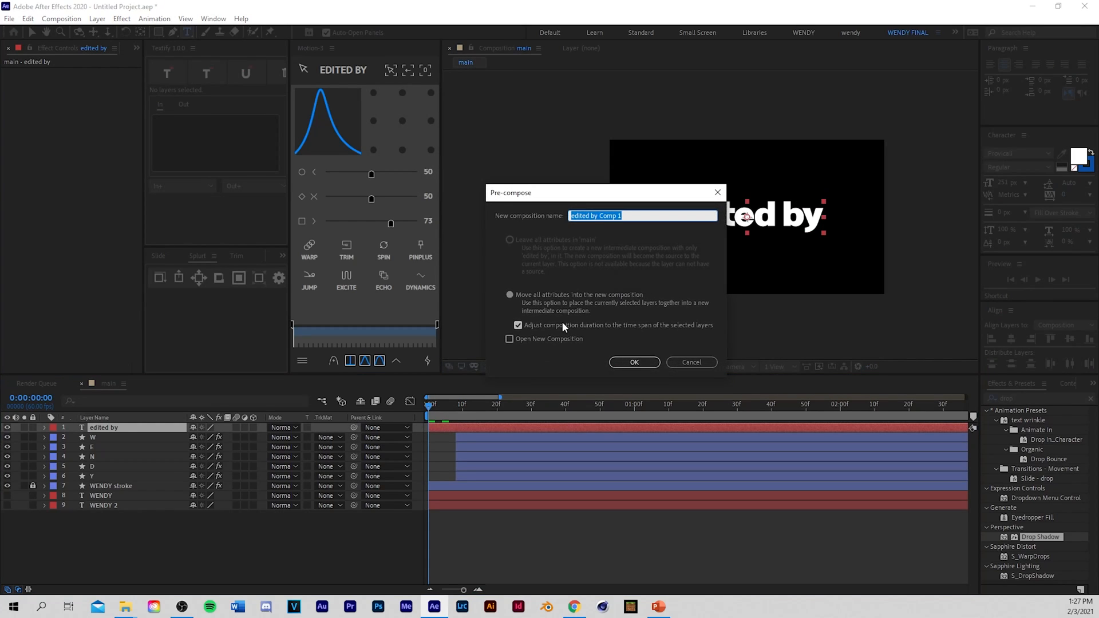
click(600, 216)
click(634, 363)
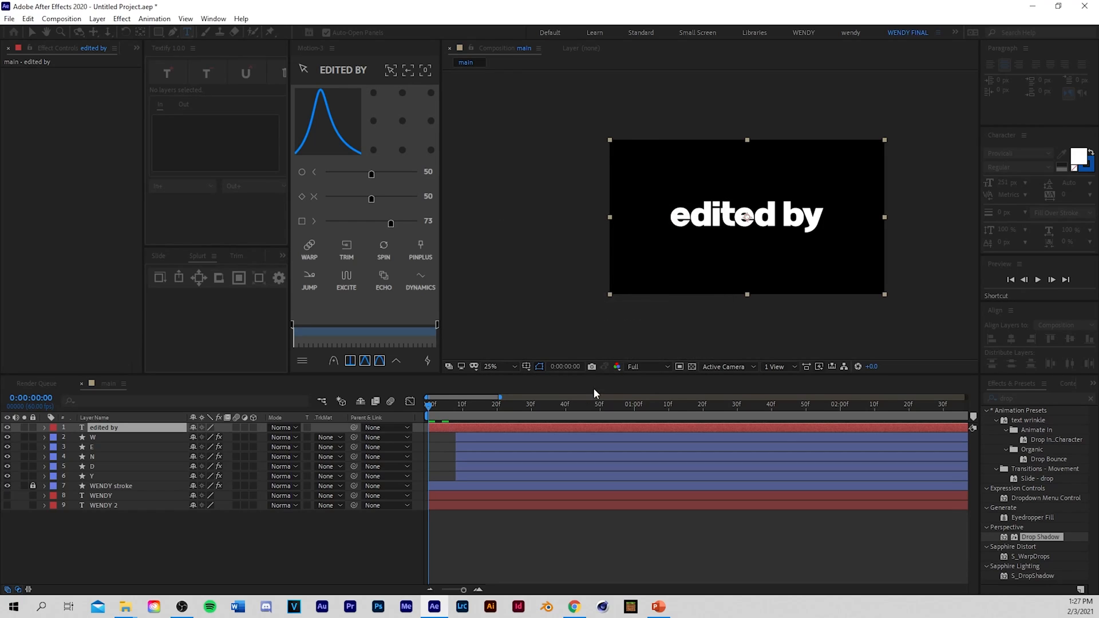
Step: Open the "edited by" composition and reduce its height to 311 px in the composition settings
double_click(450, 429)
click(442, 428)
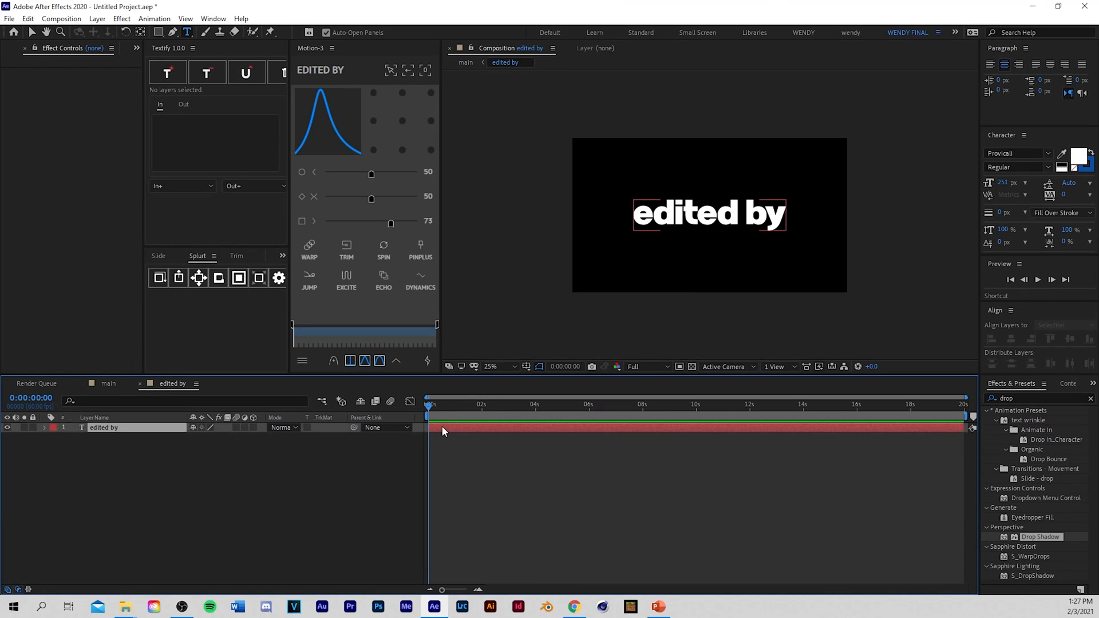
click(70, 48)
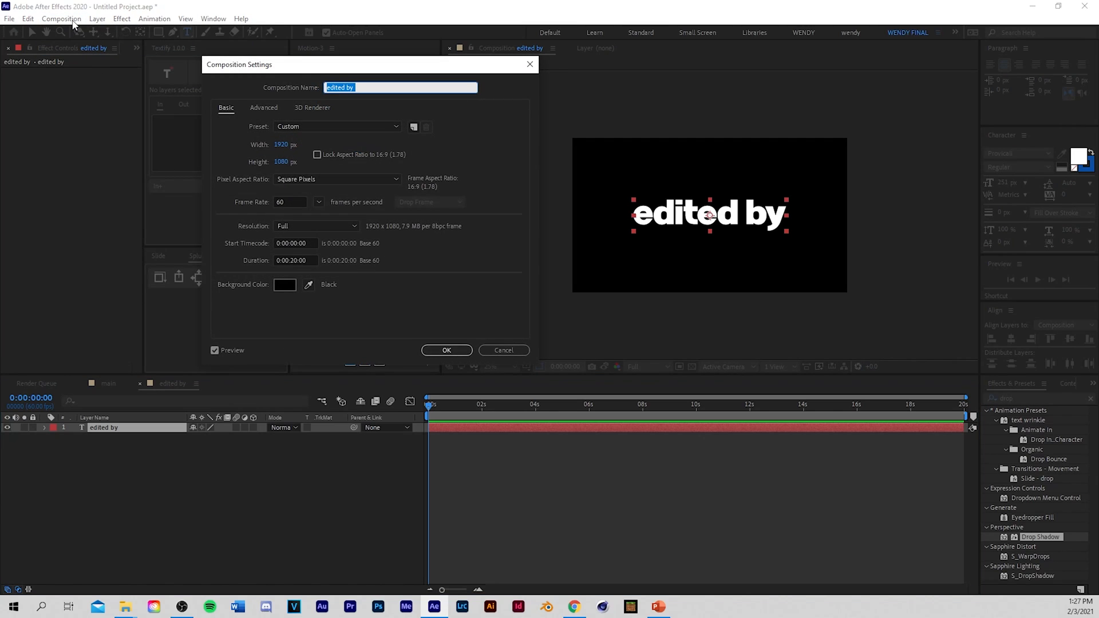
mouse_move(281, 163)
mouse_down()
mouse_move(257, 180)
mouse_move(273, 157)
mouse_move(200, 179)
mouse_move(293, 170)
mouse_up()
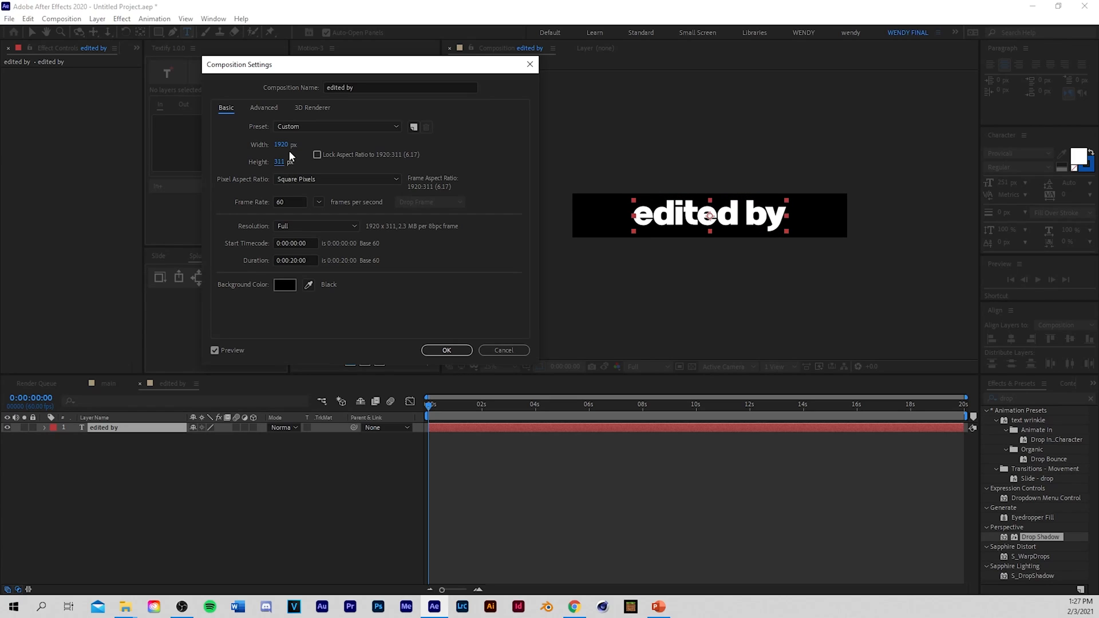
click(453, 349)
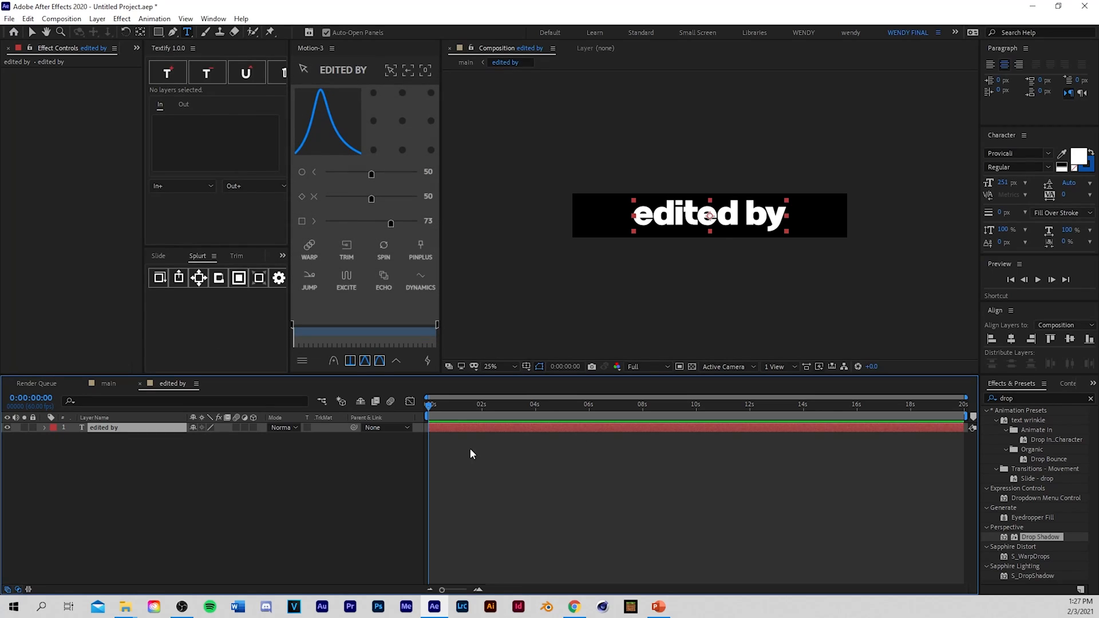
Step: Keyframe the "edited by" layer's position at 0 and 20 frames, set the starting Y value to 640.5, and preview
key(p)
click(73, 438)
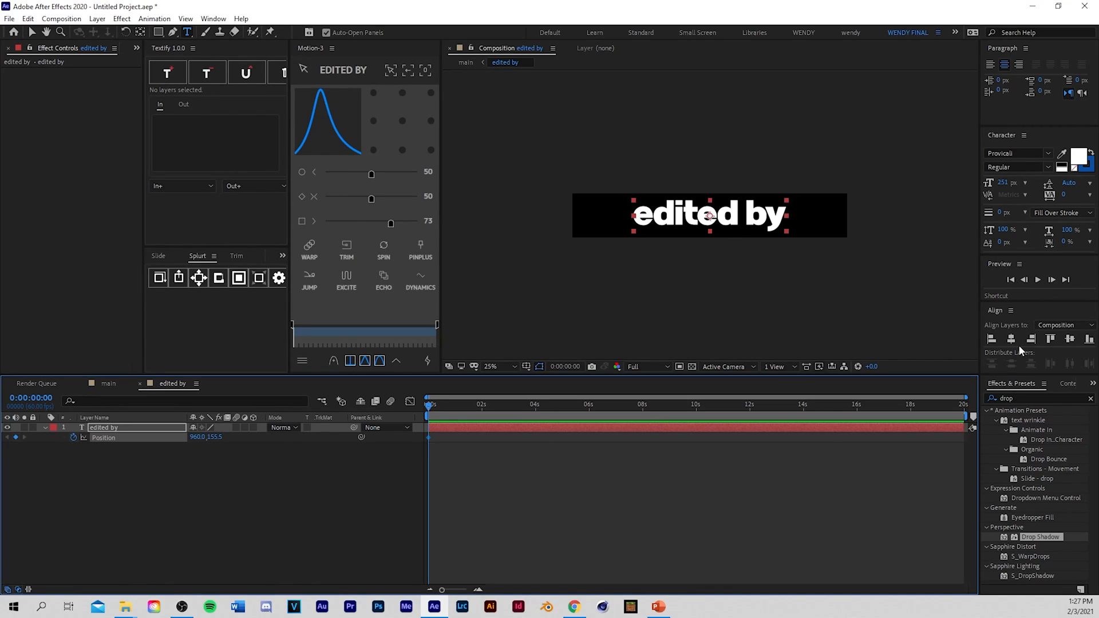
click(1052, 280)
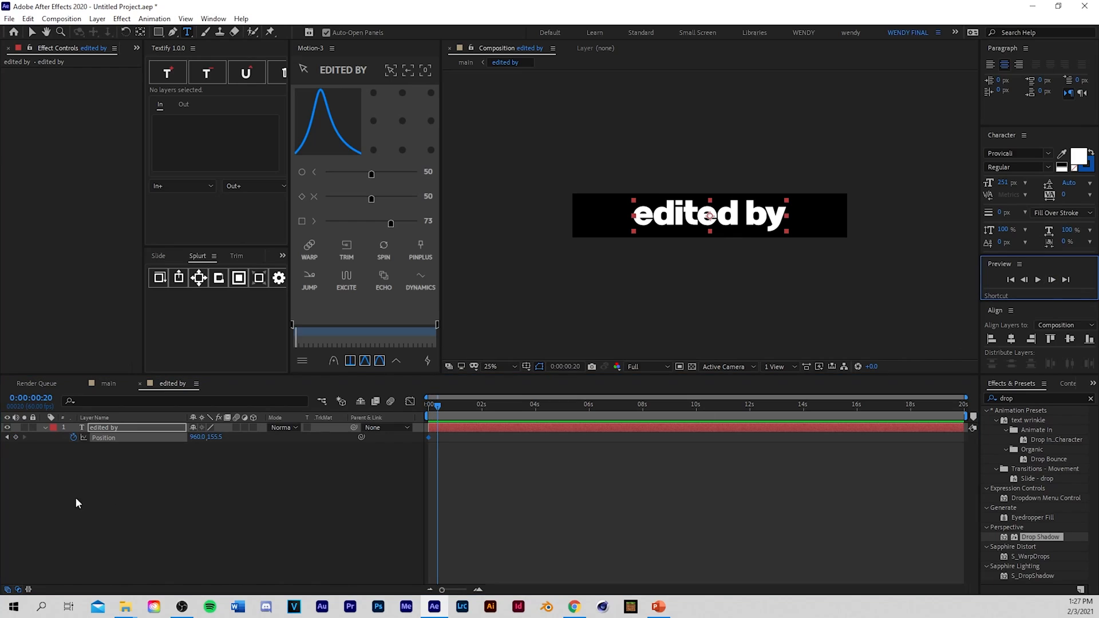
click(16, 437)
key(Home)
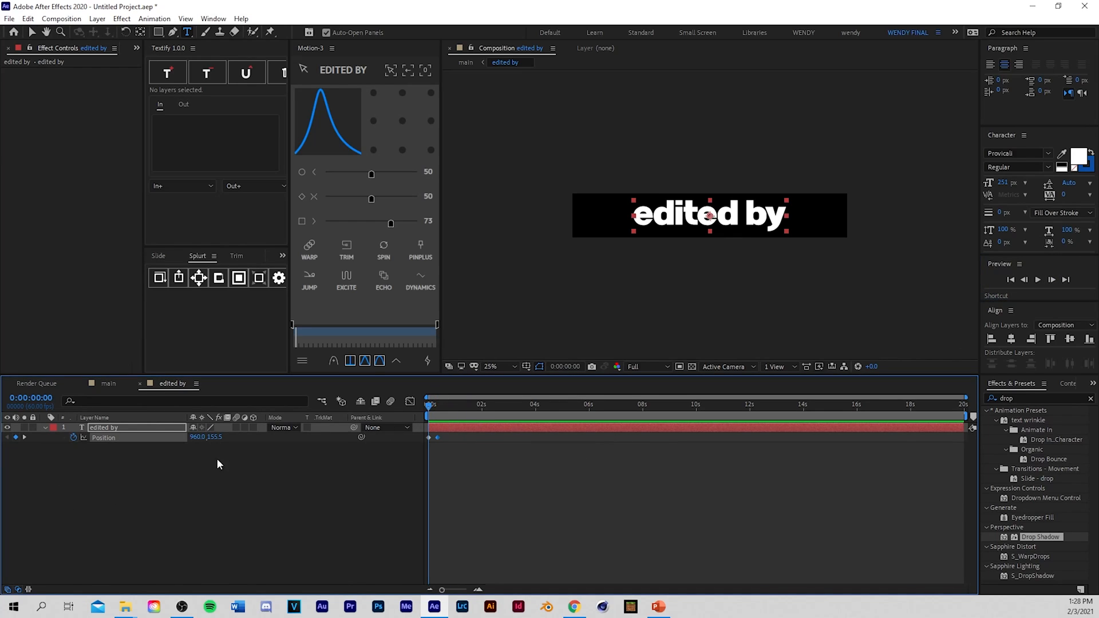
drag(221, 443, 481, 448)
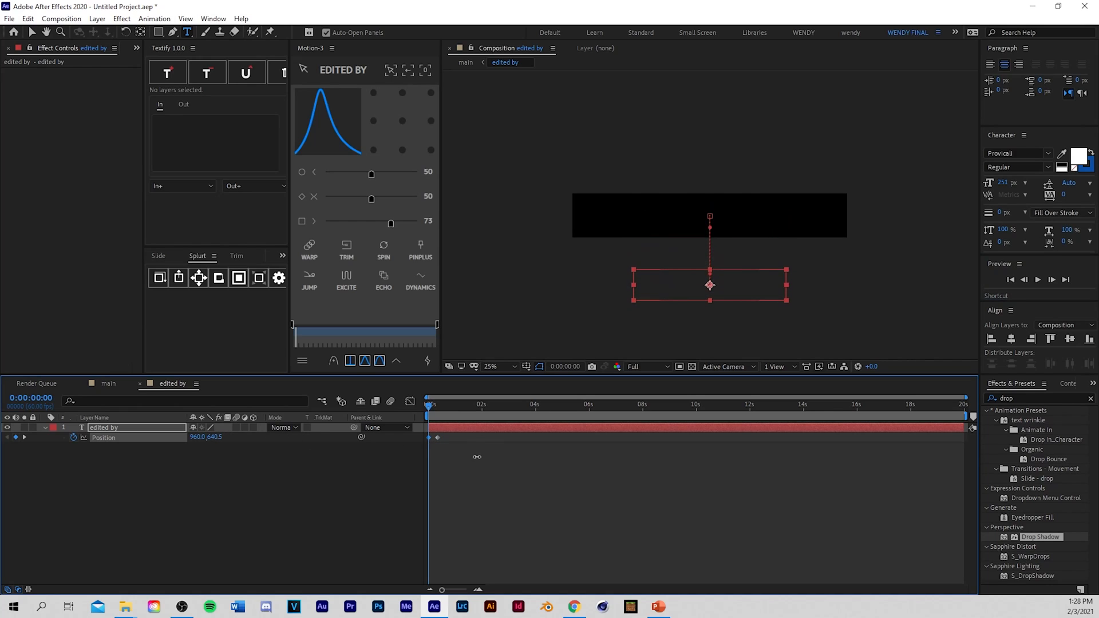
click(467, 470)
key(space)
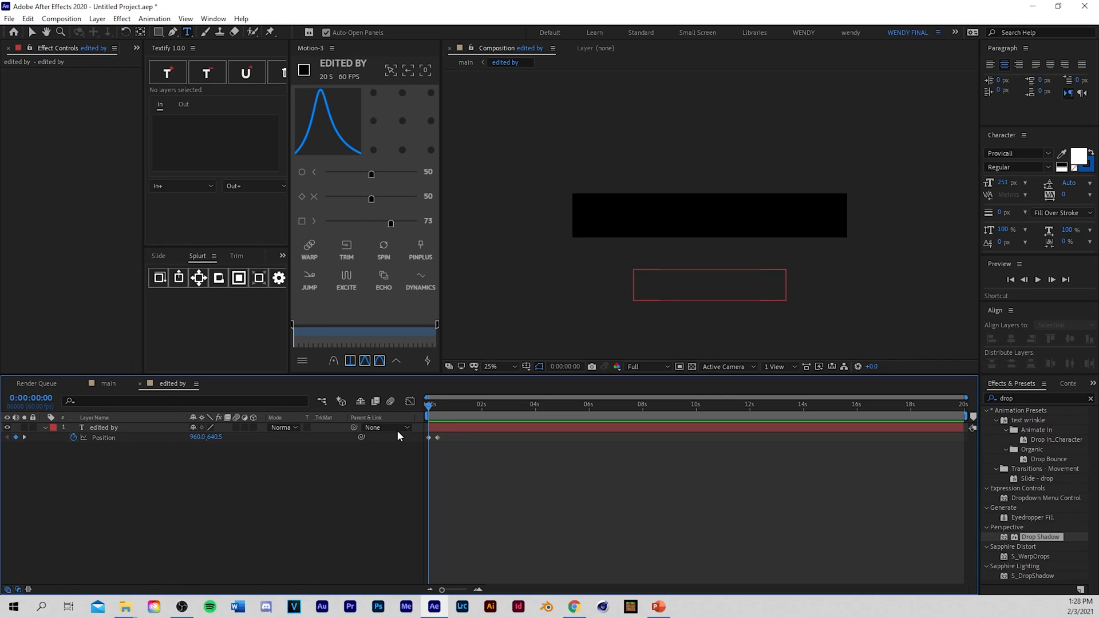
key(space)
Step: Keyframe the "edited by" layer's rotation at 0 and 20 frames, alongside its position keyframes
click(442, 429)
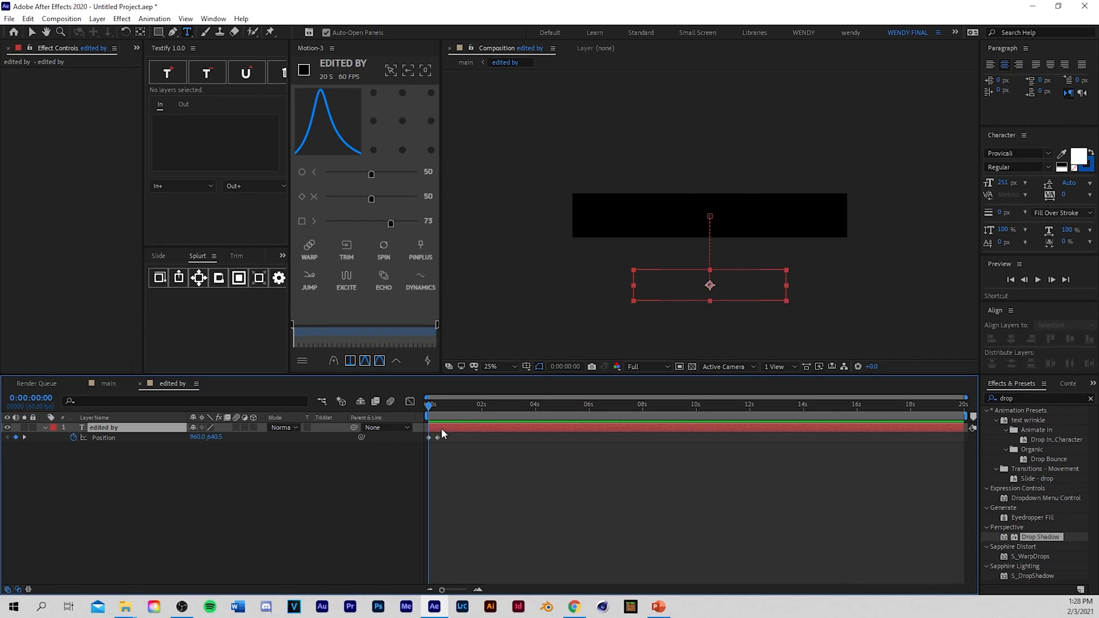
key(r)
click(73, 437)
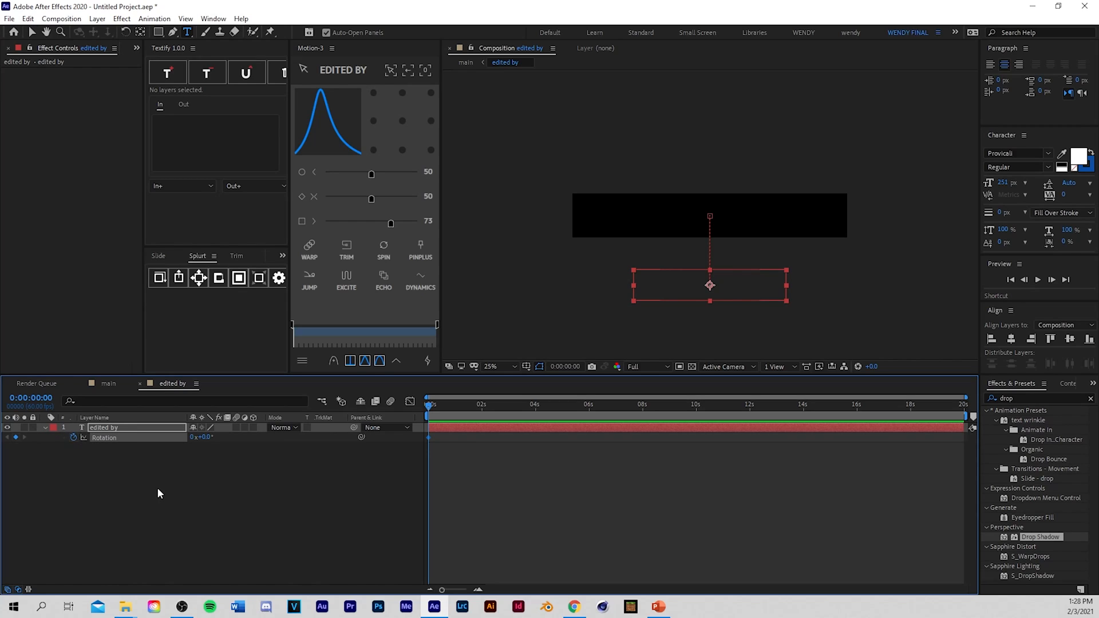
key(shift+p)
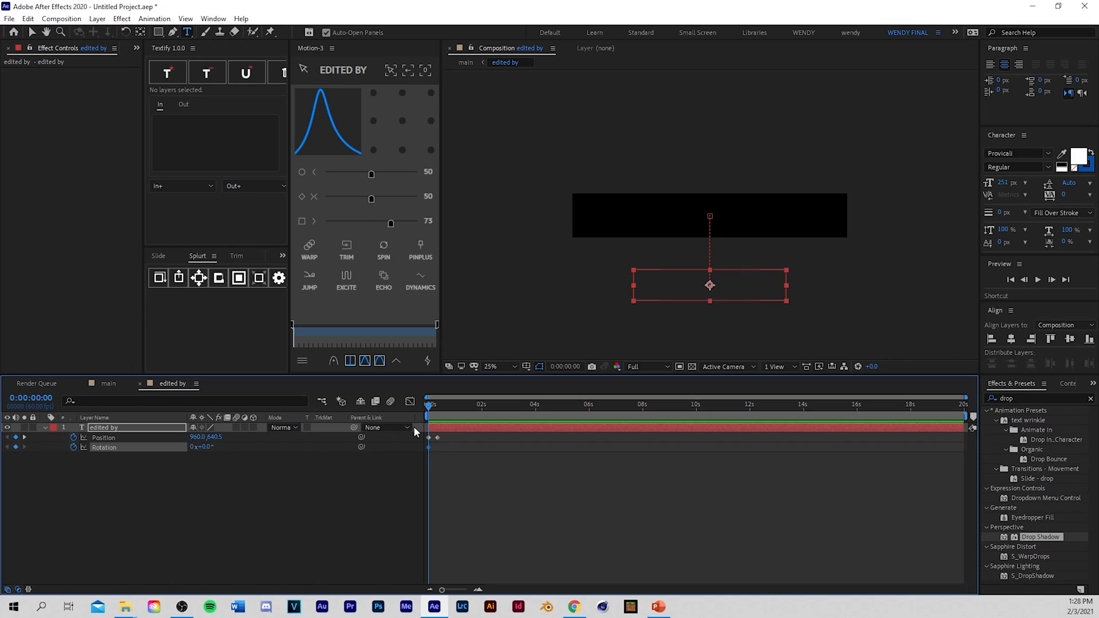
drag(432, 413, 440, 410)
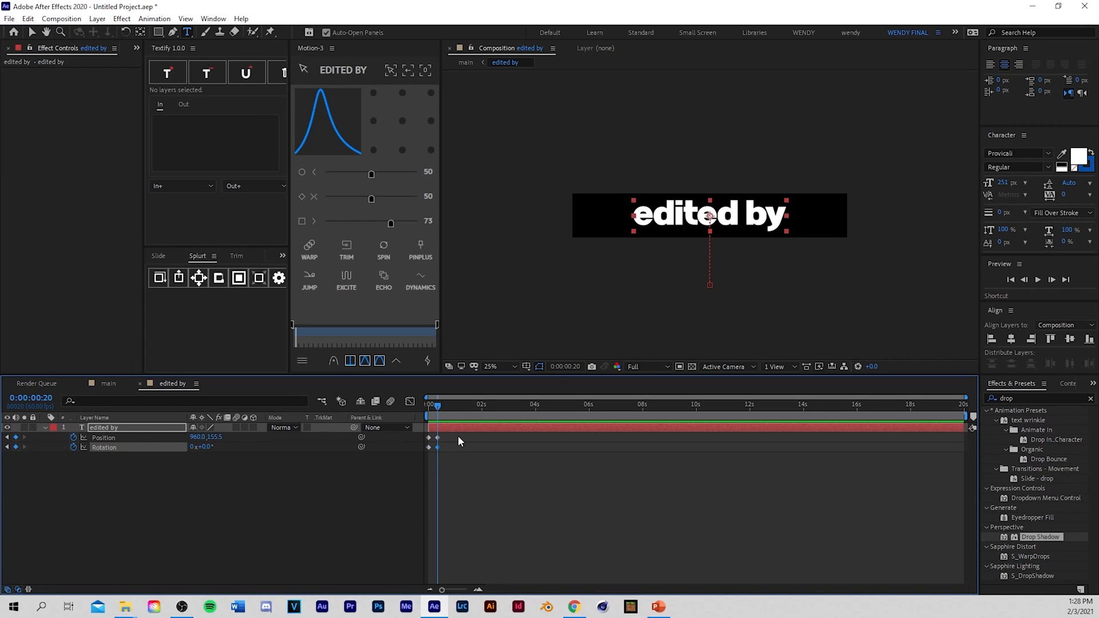
drag(438, 408, 429, 407)
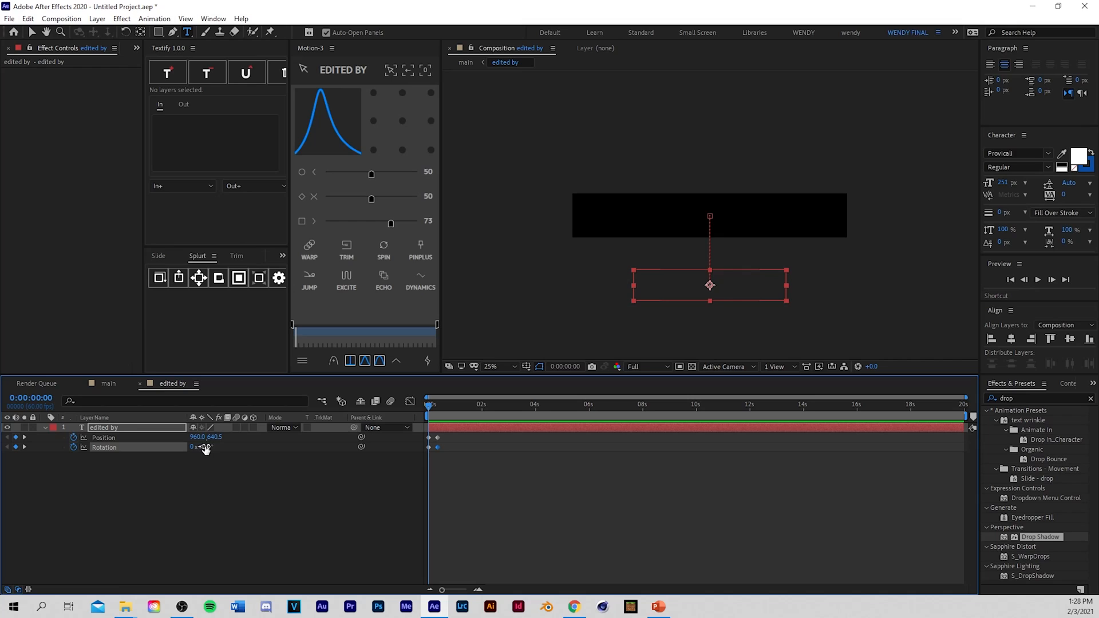
Step: Try starting rotations of 90° and 45° on the "edited by" layer, previewing the motion
click(205, 448)
text(90)
key(Return)
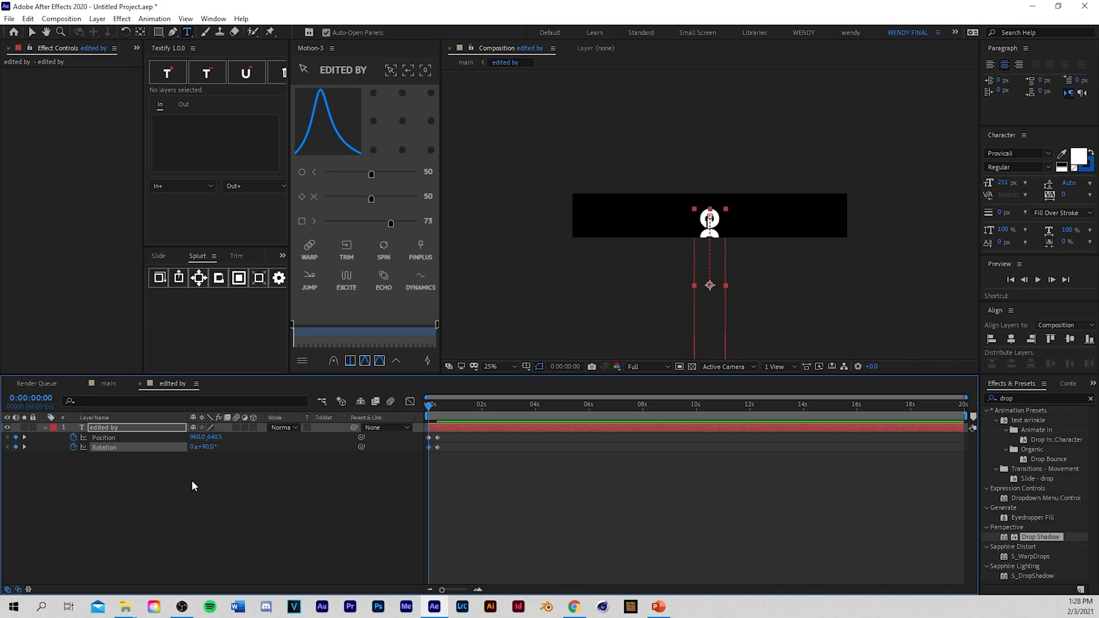
key(space)
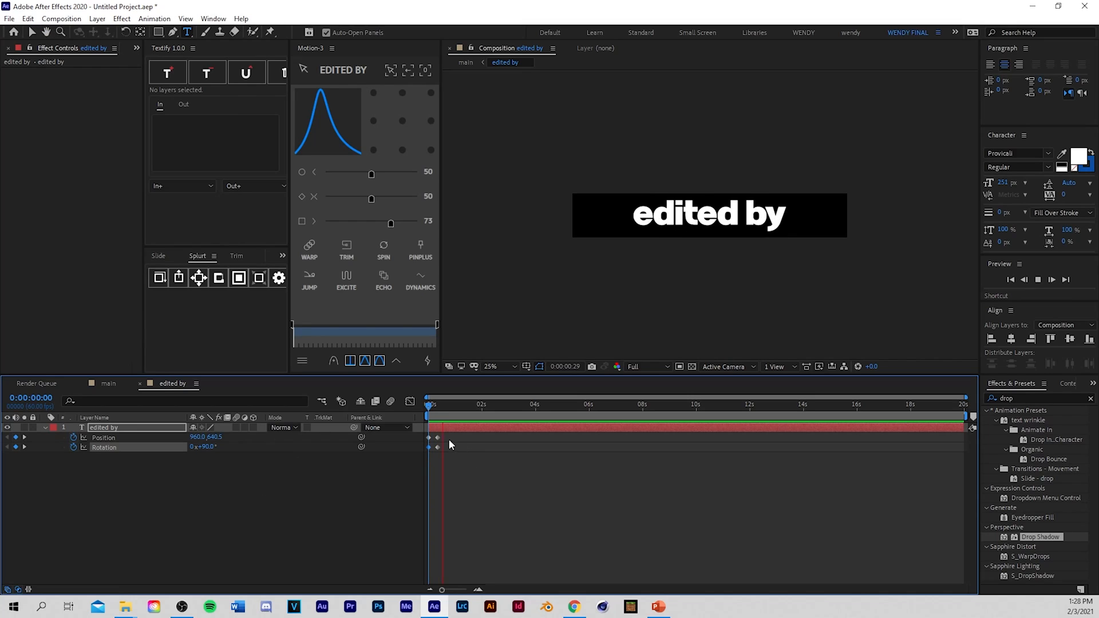
key(space)
click(205, 447)
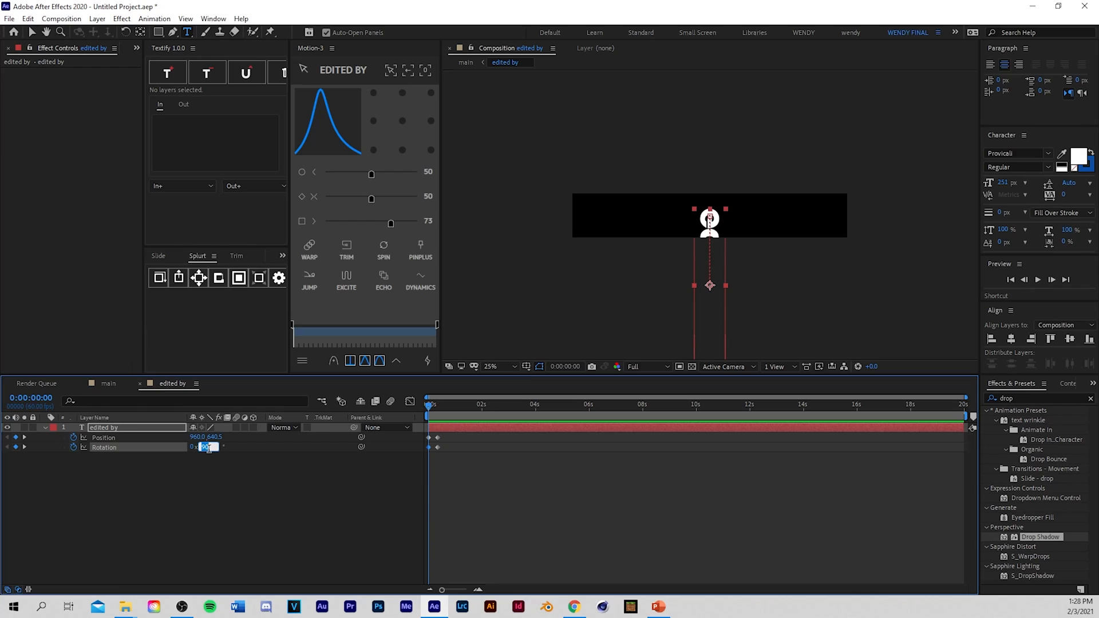
text(45)
key(Return)
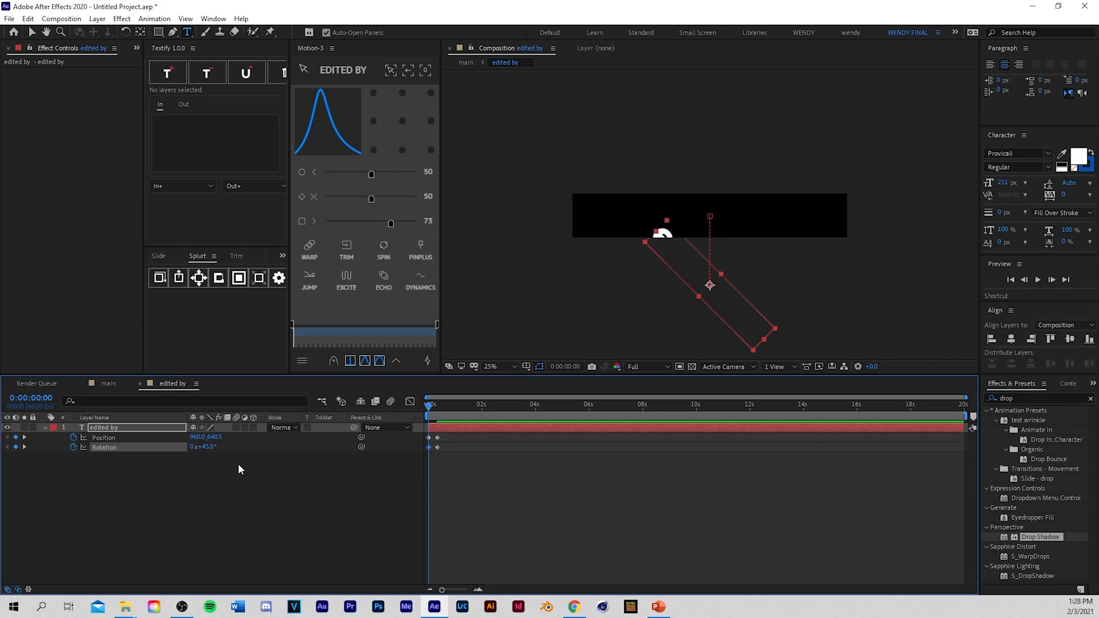
Step: Set the starting rotation to -45° and the starting Y position to 907.5, and preview the text's entrance
click(207, 447)
text(-45)
key(Return)
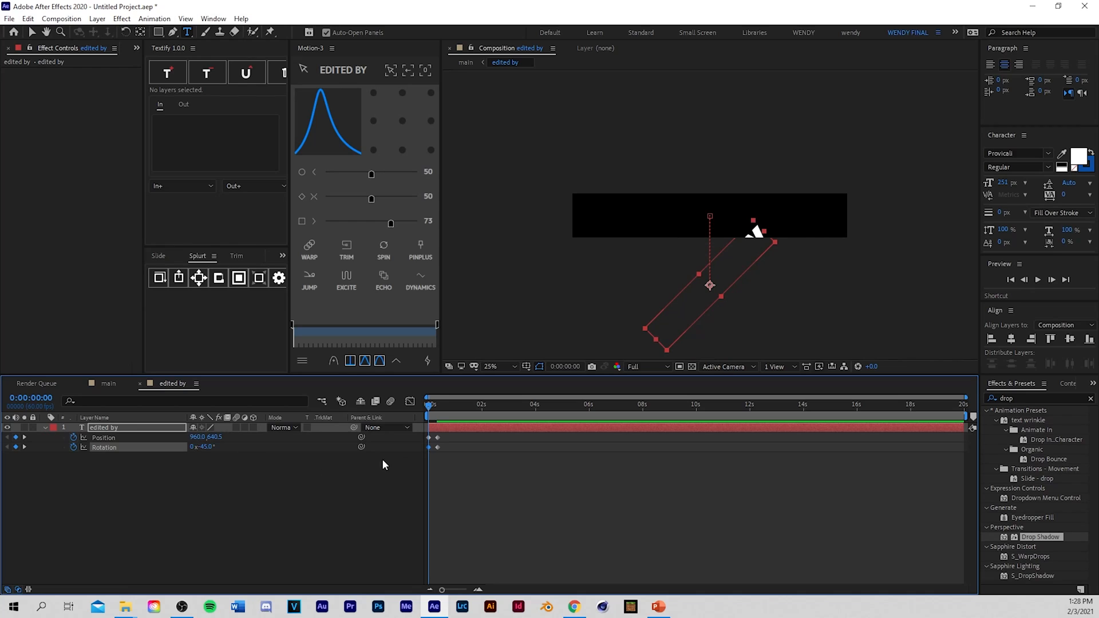
drag(216, 438, 458, 493)
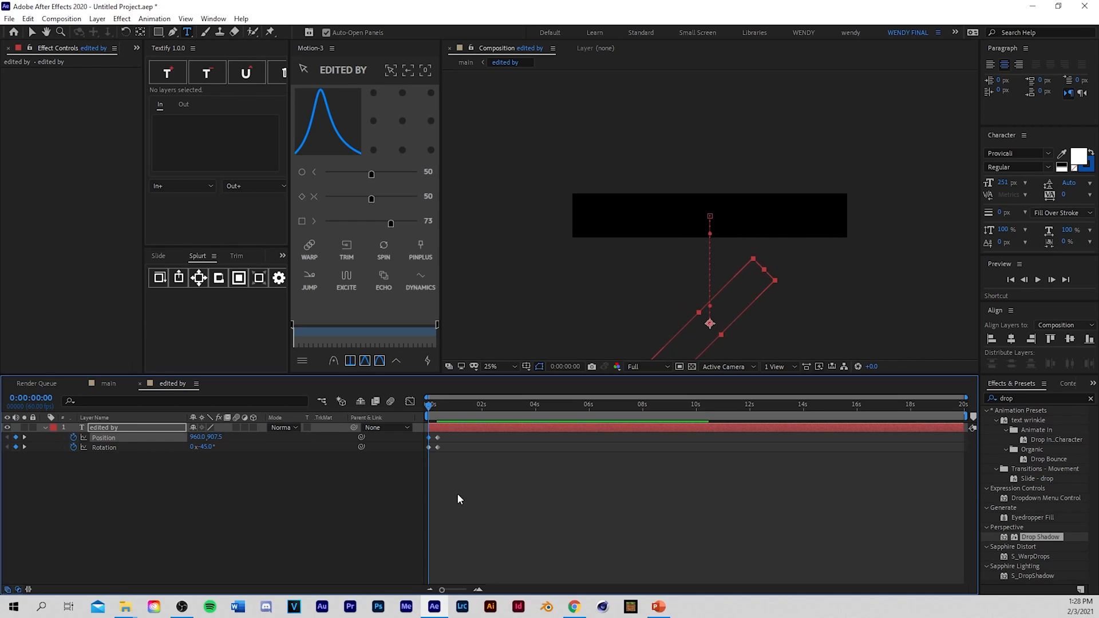
click(472, 492)
key(space)
key(space)
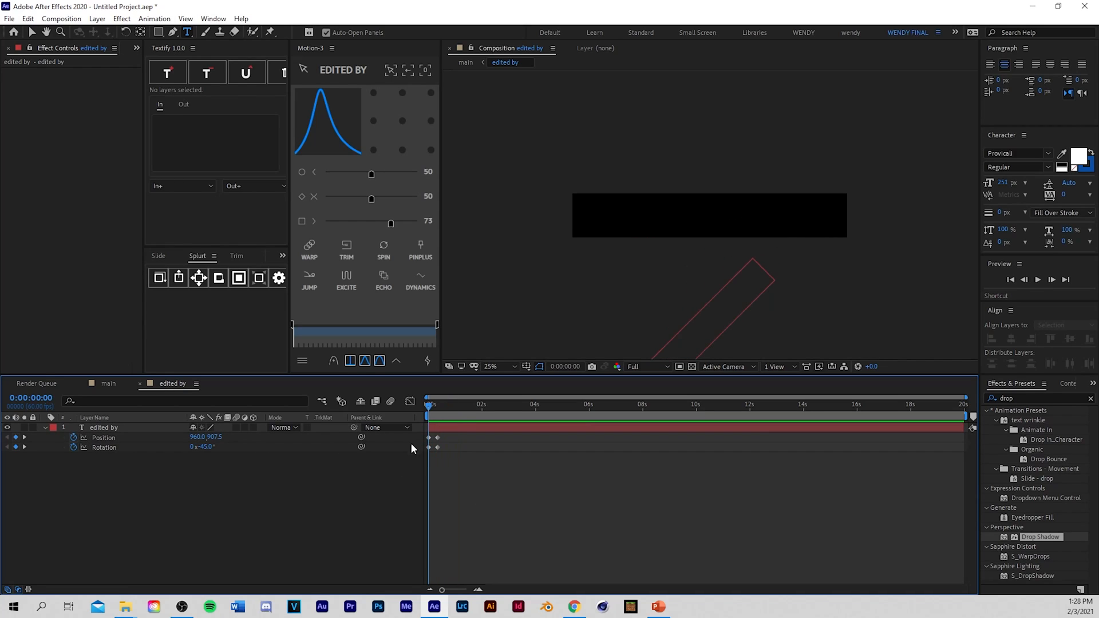
Step: Extend the end position and rotation keyframes to about 42 frames, and apply Easy Ease to all four keyframes
drag(450, 436, 424, 470)
right_click(446, 440)
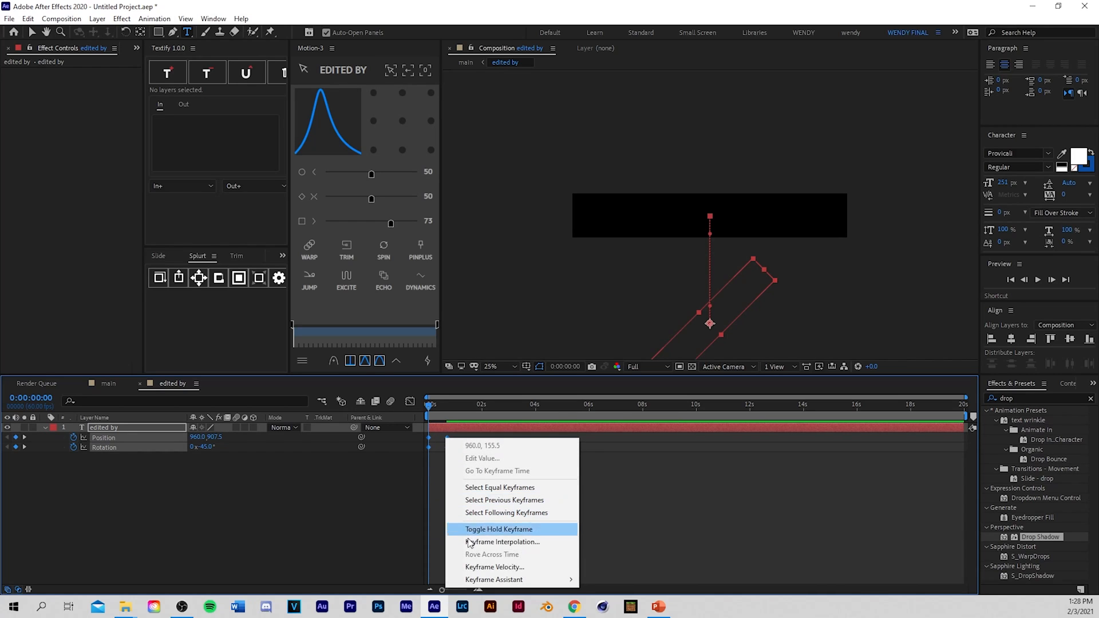
mouse_move(518, 580)
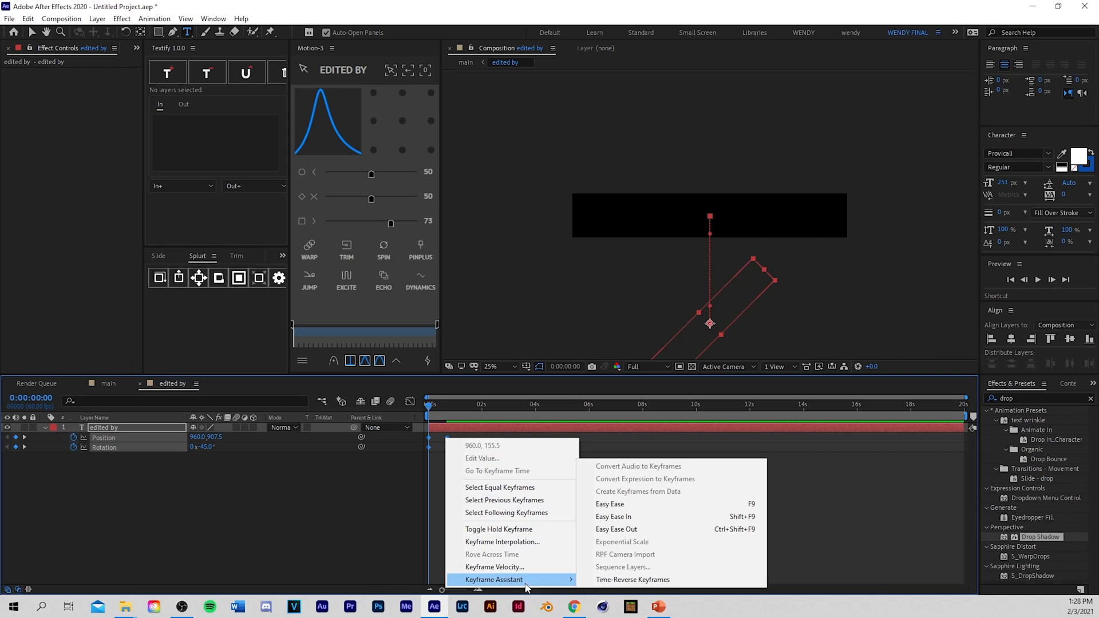
click(631, 503)
click(500, 488)
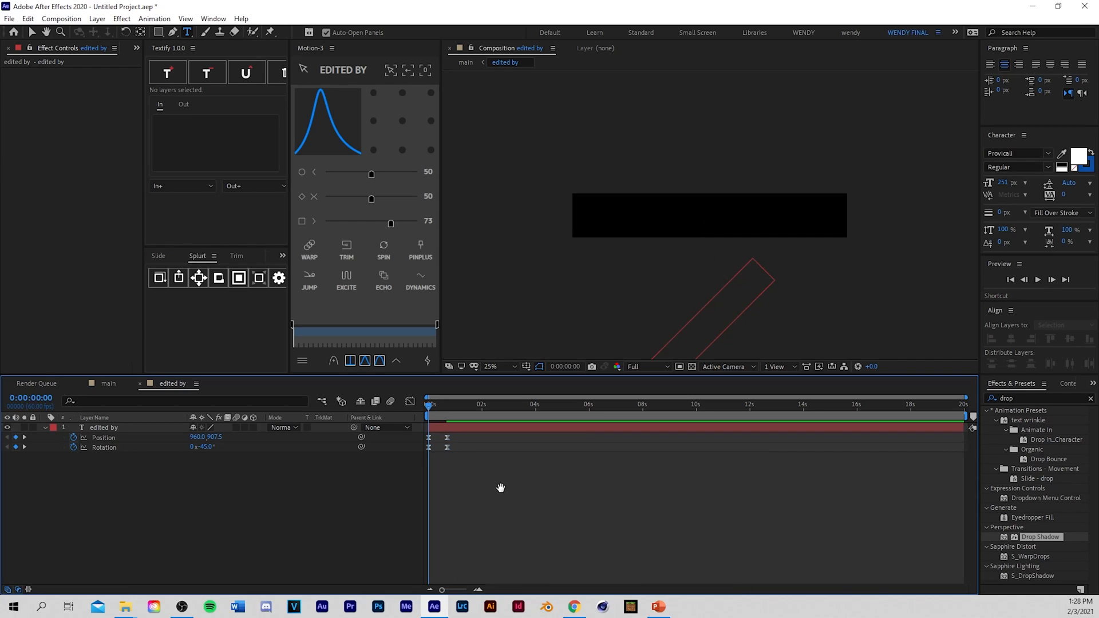
key(space)
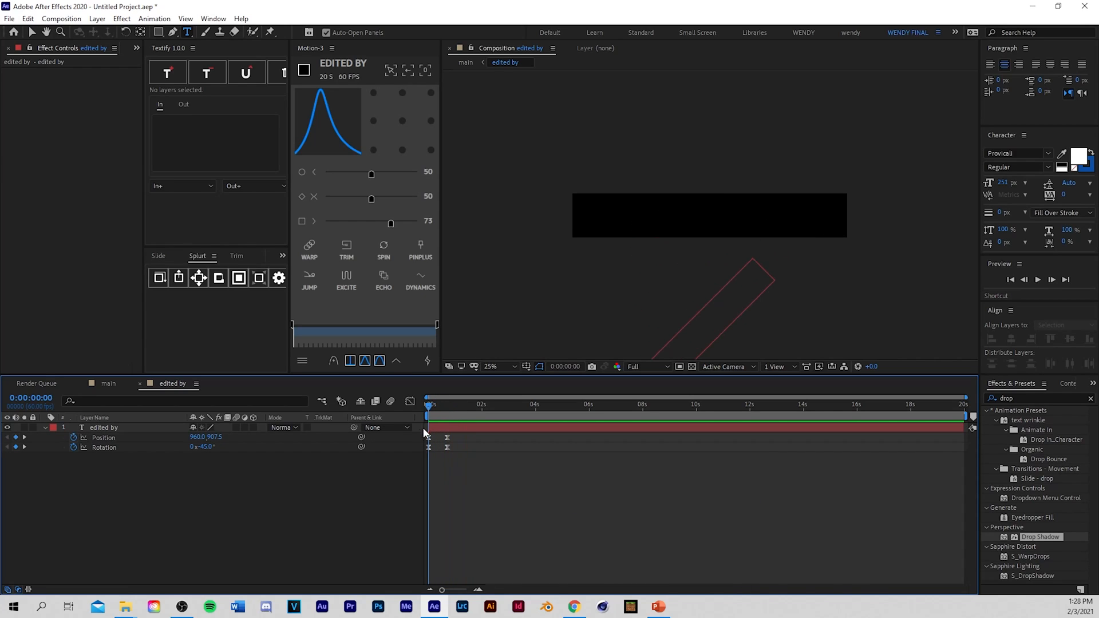
Step: Try moving the text layer's anchor point to its bottom-left corner with Motion-3, undo it, and preview the animation
click(455, 418)
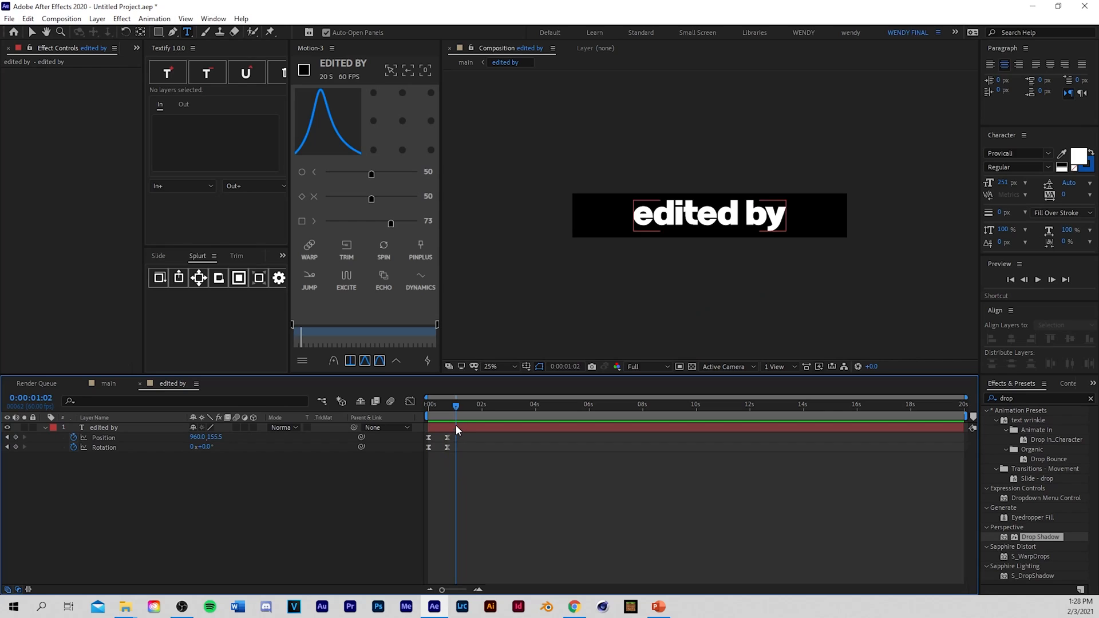
click(456, 425)
key(Home)
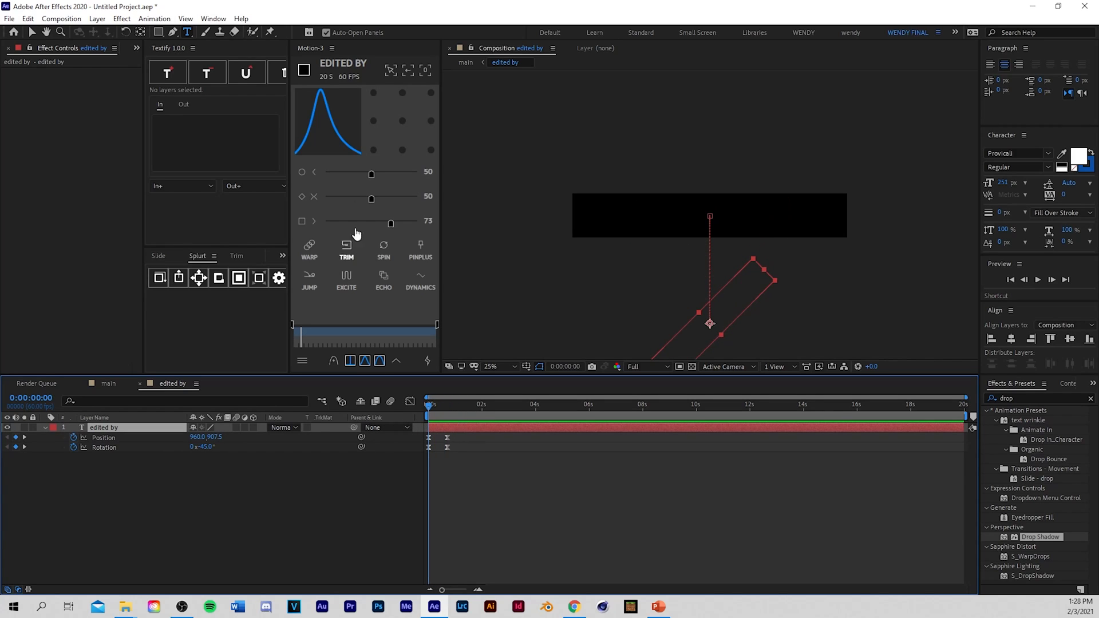
click(373, 151)
click(545, 497)
key(space)
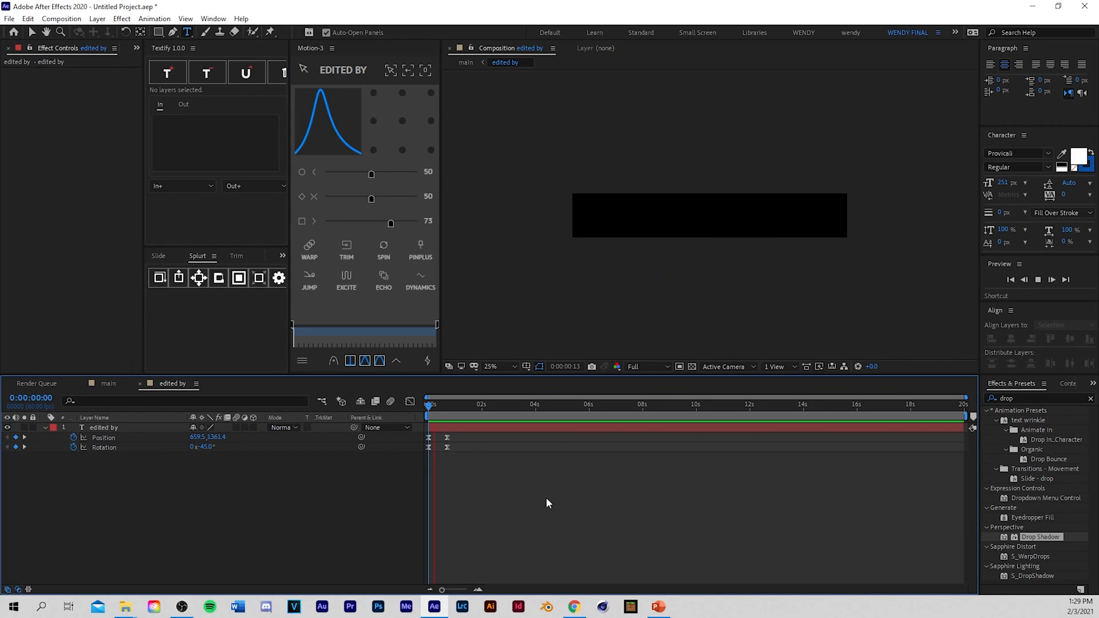
click(432, 428)
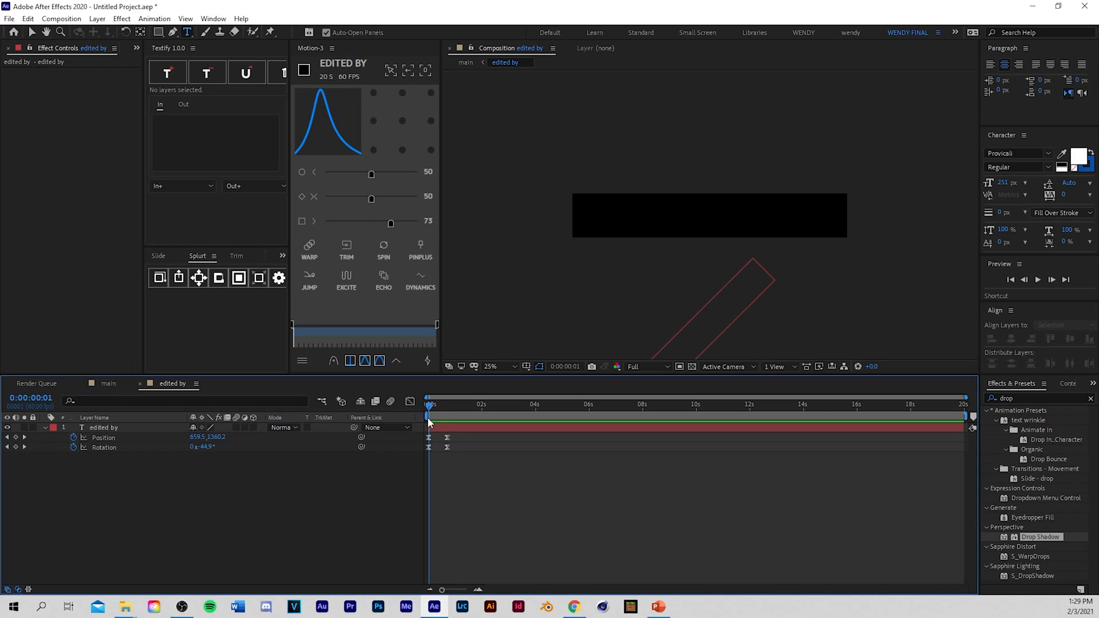
click(563, 485)
key(space)
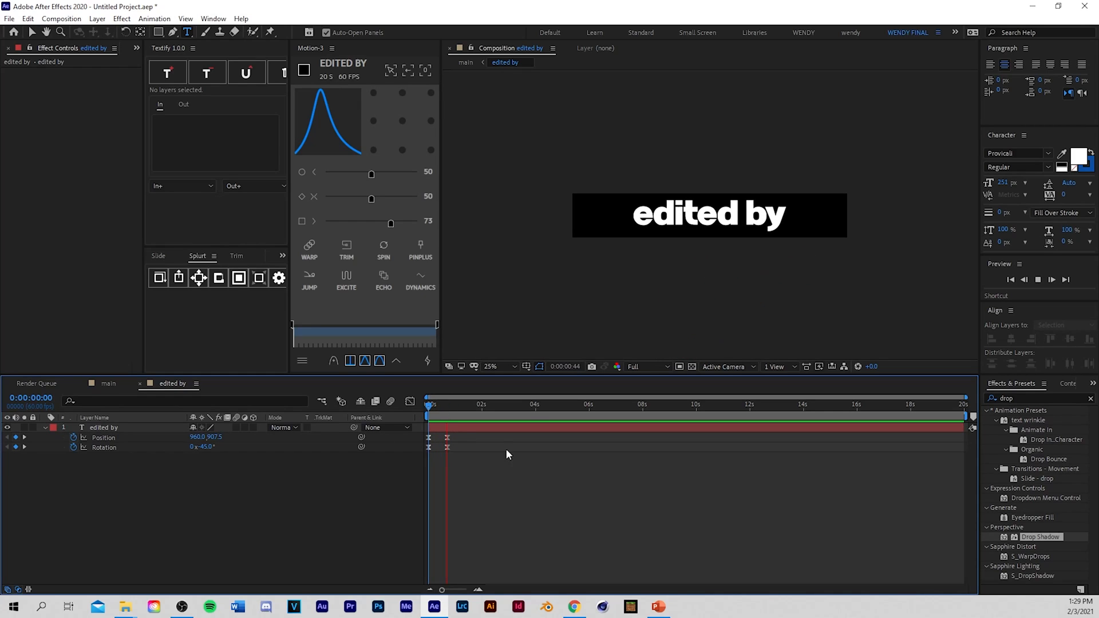
key(space)
Step: Try a Motion-3 ease of 50, 50 and 83 on all position and rotation keyframes, and preview it
drag(462, 433, 418, 460)
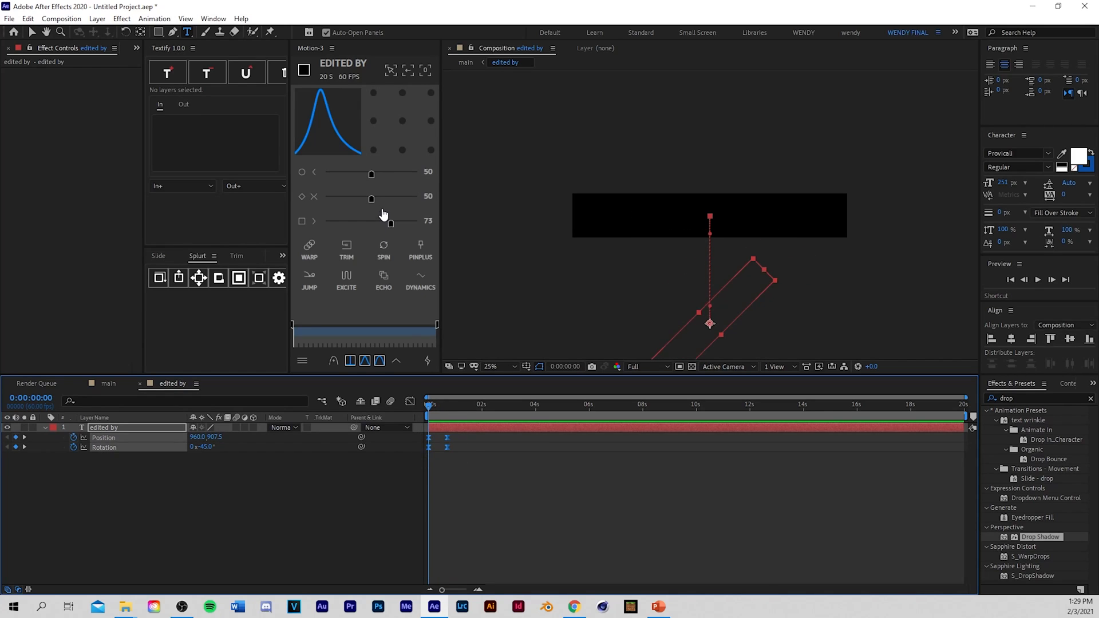
click(374, 200)
drag(372, 223, 400, 224)
click(531, 496)
key(space)
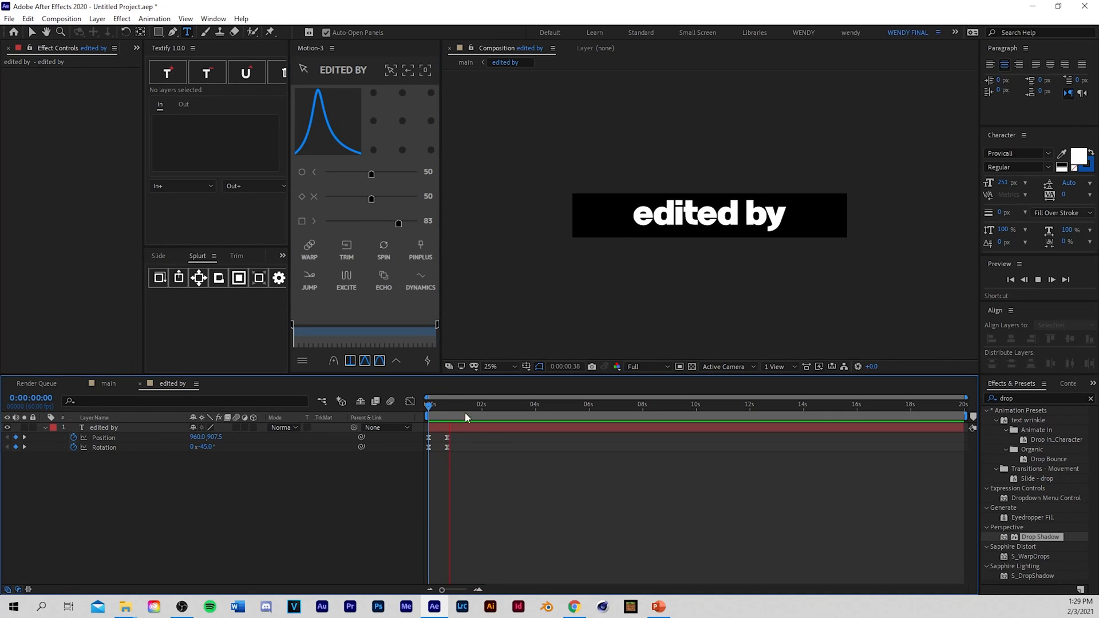
Step: Set the Motion-3 ease of all position and rotation keyframes to 88, 50 and 50, and preview the animation
drag(461, 441, 418, 471)
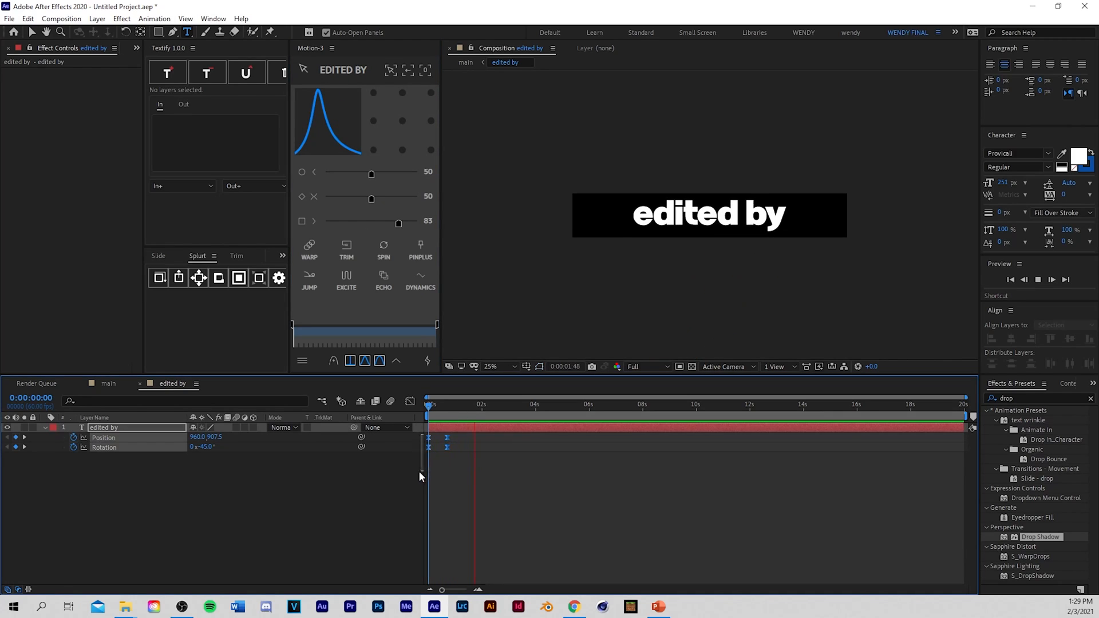
click(373, 200)
drag(374, 176, 404, 175)
click(407, 421)
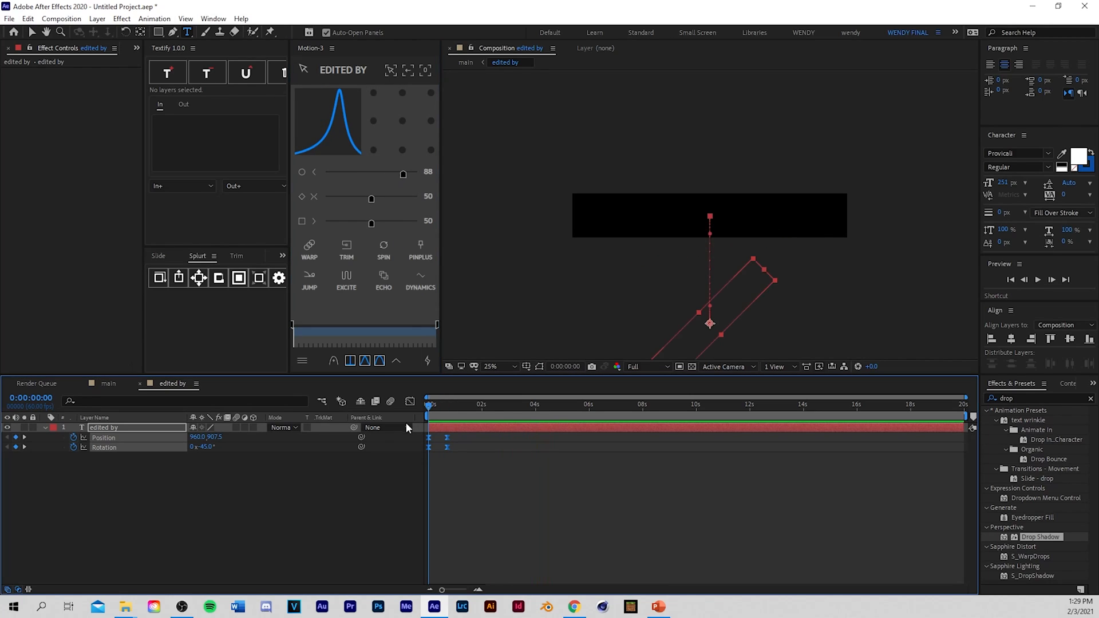
key(space)
key(space)
Step: Examine the speed graph of the position and rotation keyframes in the Graph Editor, and return to the keyframe view
key(shift+F3)
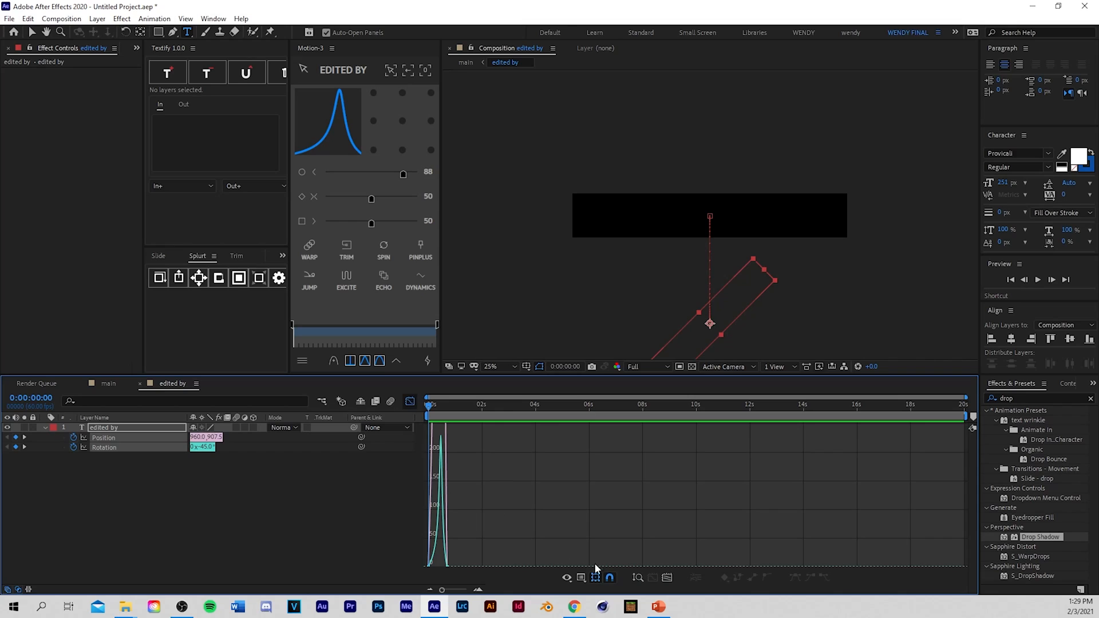
click(581, 579)
click(632, 466)
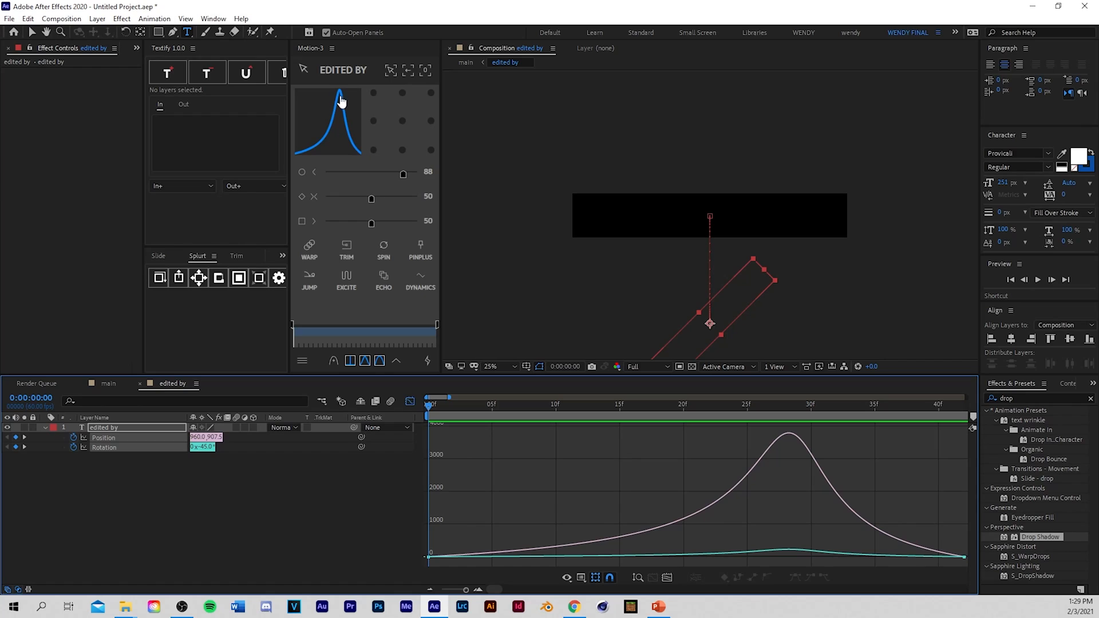
click(409, 402)
click(518, 490)
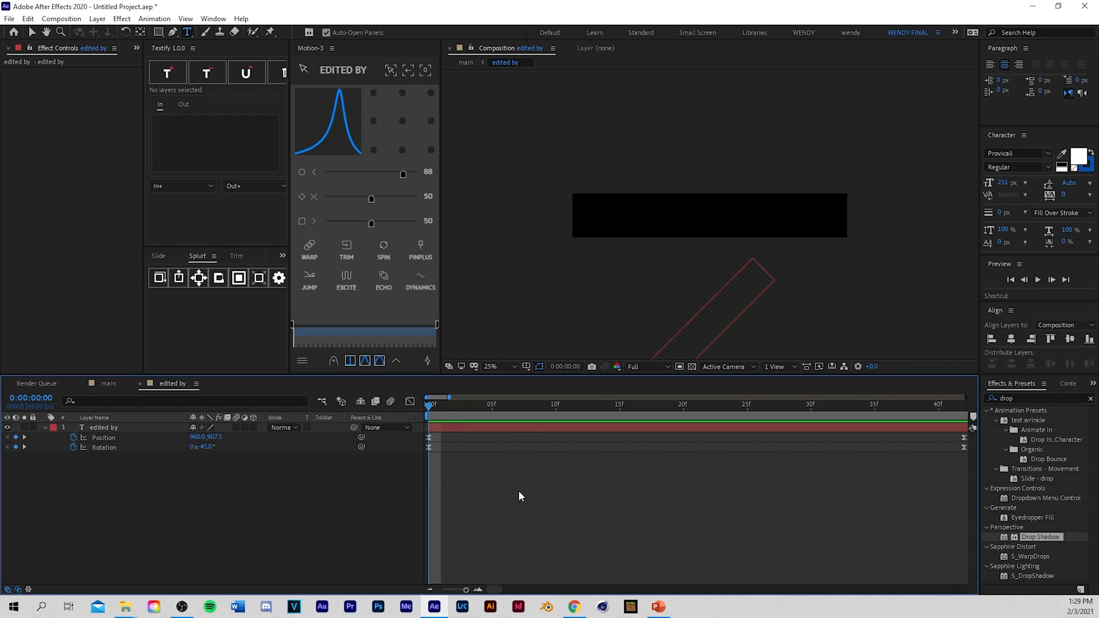
Step: Enable motion blur for the composition and for the "edited by" text layer
click(389, 401)
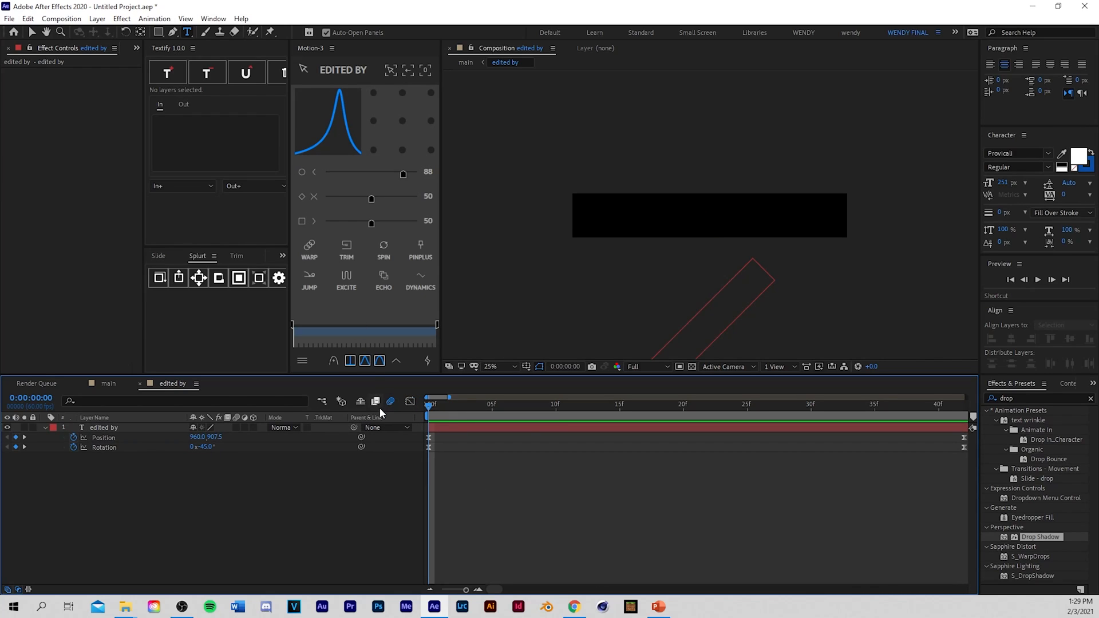
click(236, 428)
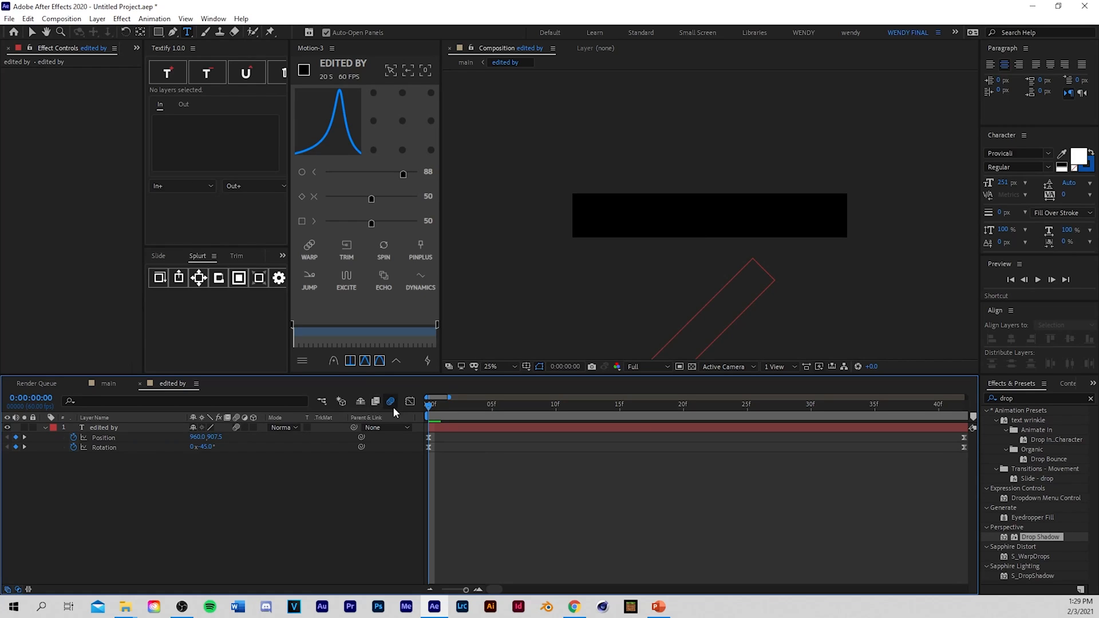
Step: Preview the motion-blurred "edited by" entrance from the start of its composition
key(space)
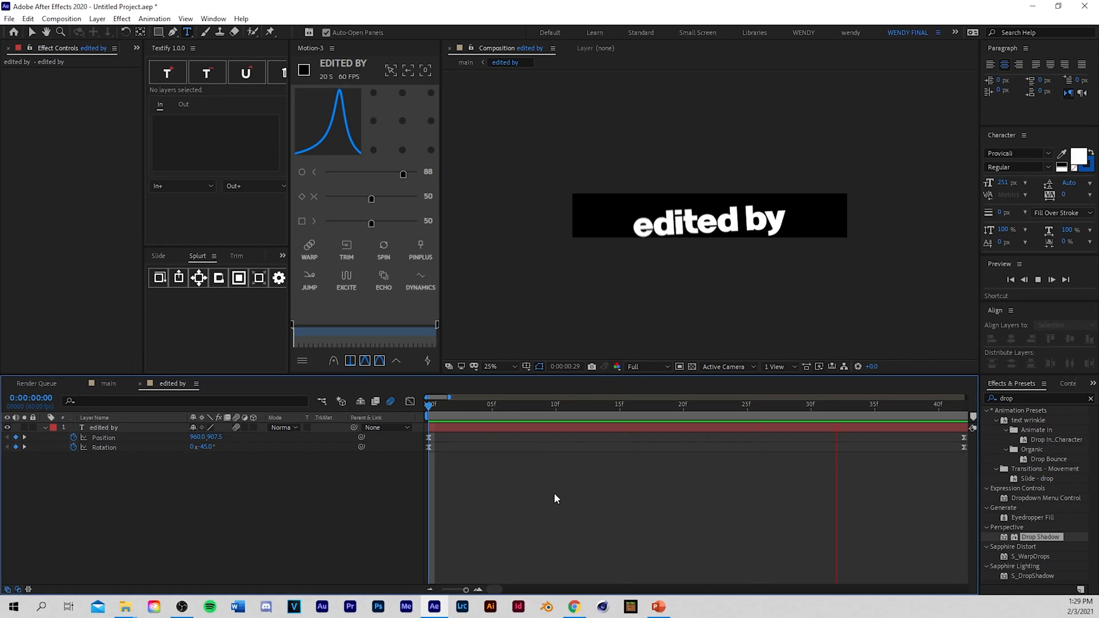
key(space)
drag(474, 410, 425, 490)
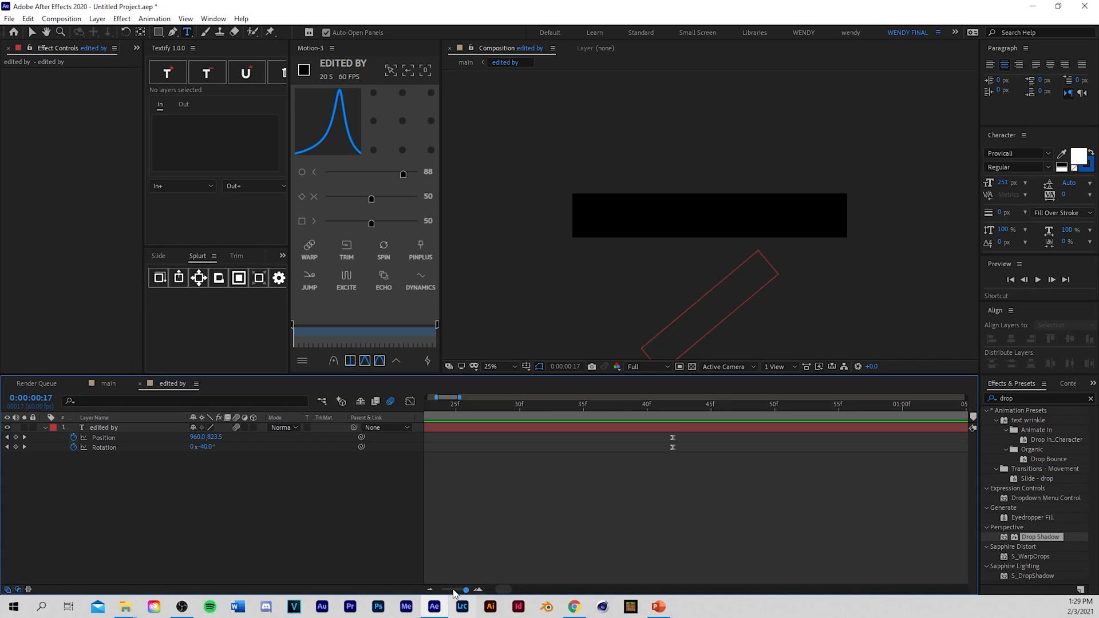
drag(465, 590, 381, 582)
drag(463, 409, 410, 458)
key(space)
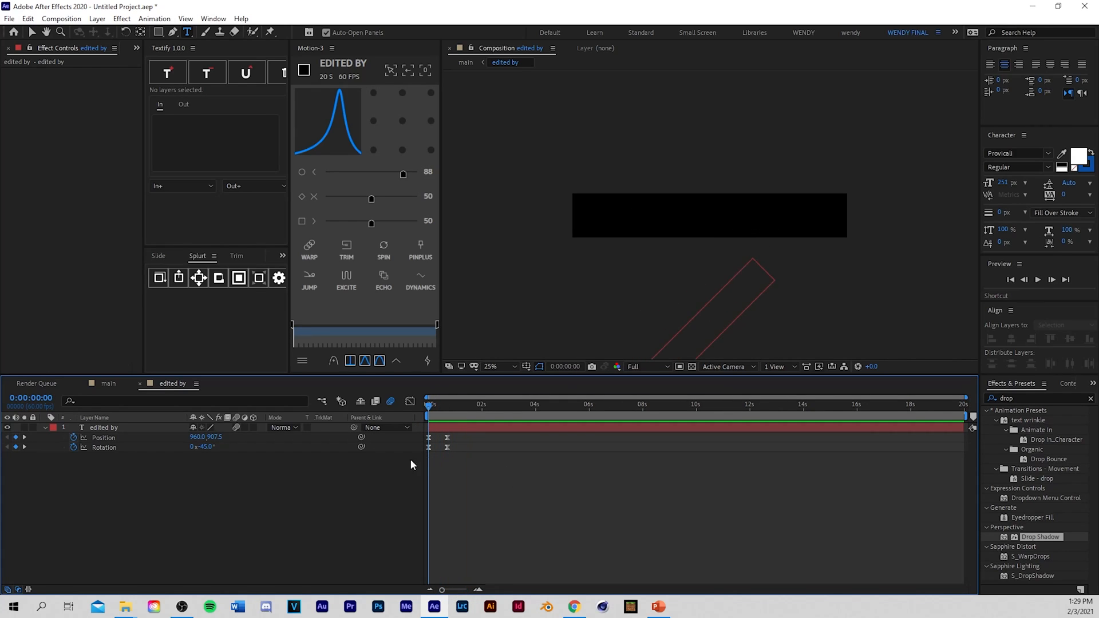
key(space)
Step: Return to the main composition, start the "edited by" layer at about frame 12, and check its timing against the letters
click(112, 382)
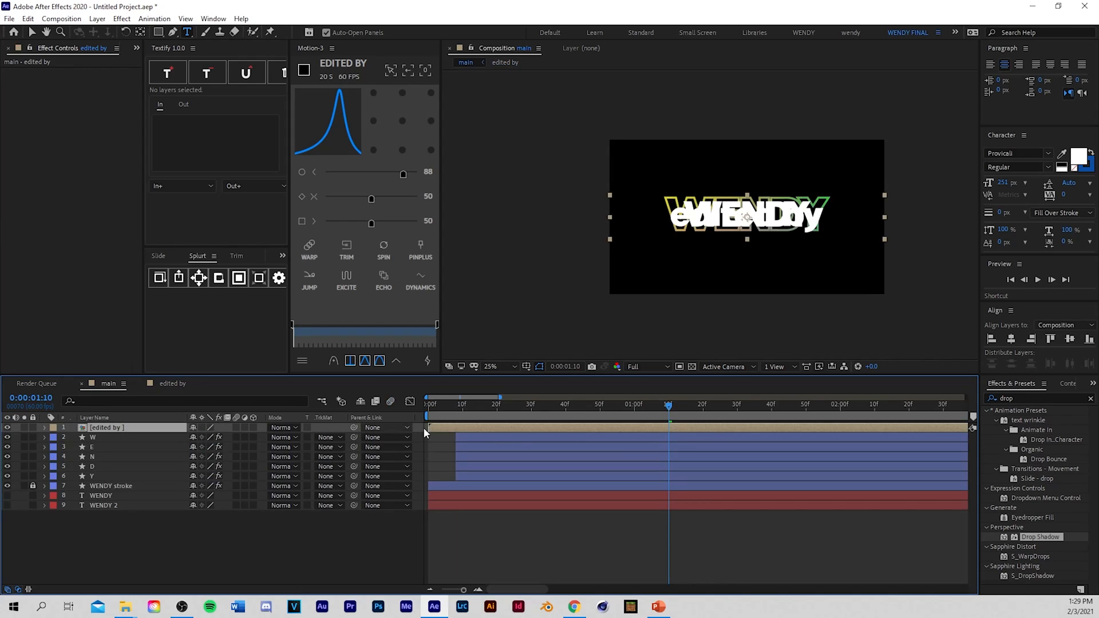
key(space)
drag(530, 407, 566, 423)
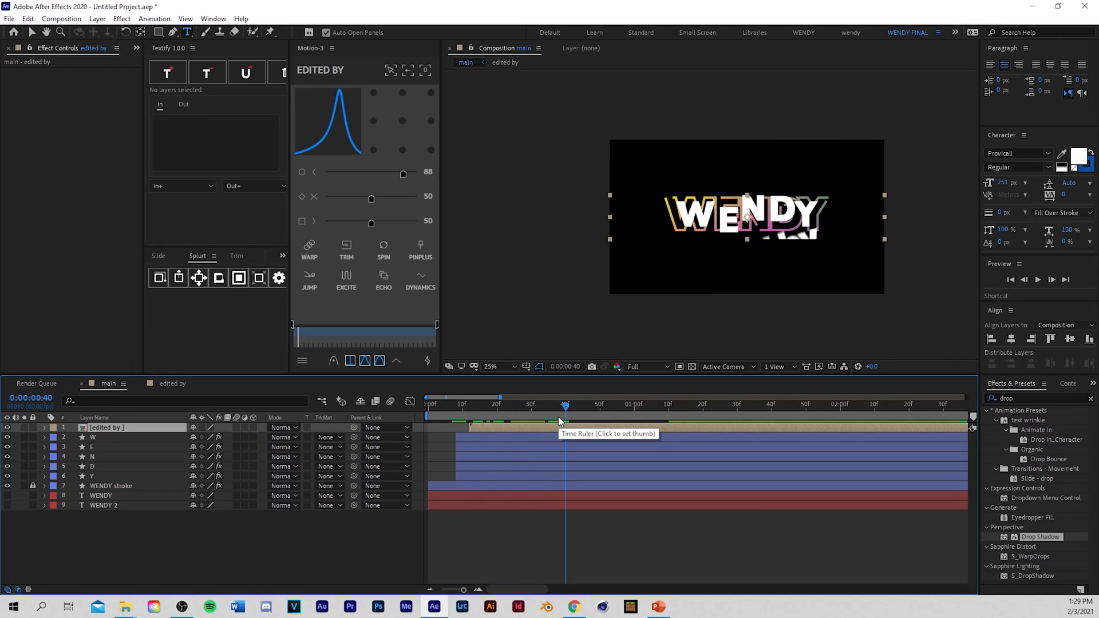
Step: Scale the "edited by" layer to 57% and raise it above the WENDY title to position 960, 335
key(s)
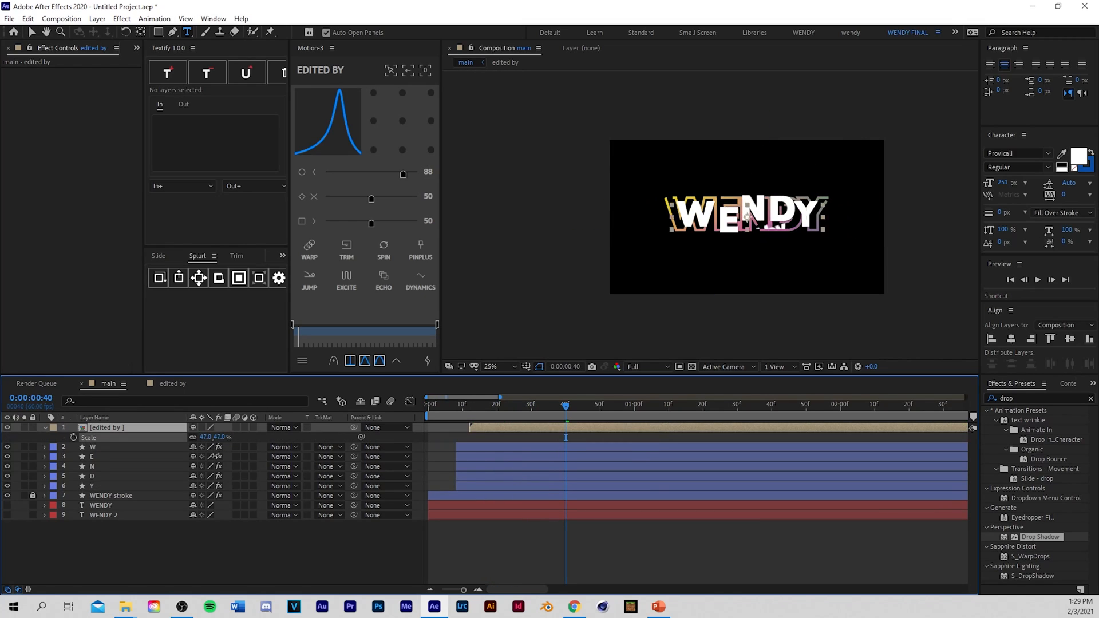
drag(212, 457, 224, 455)
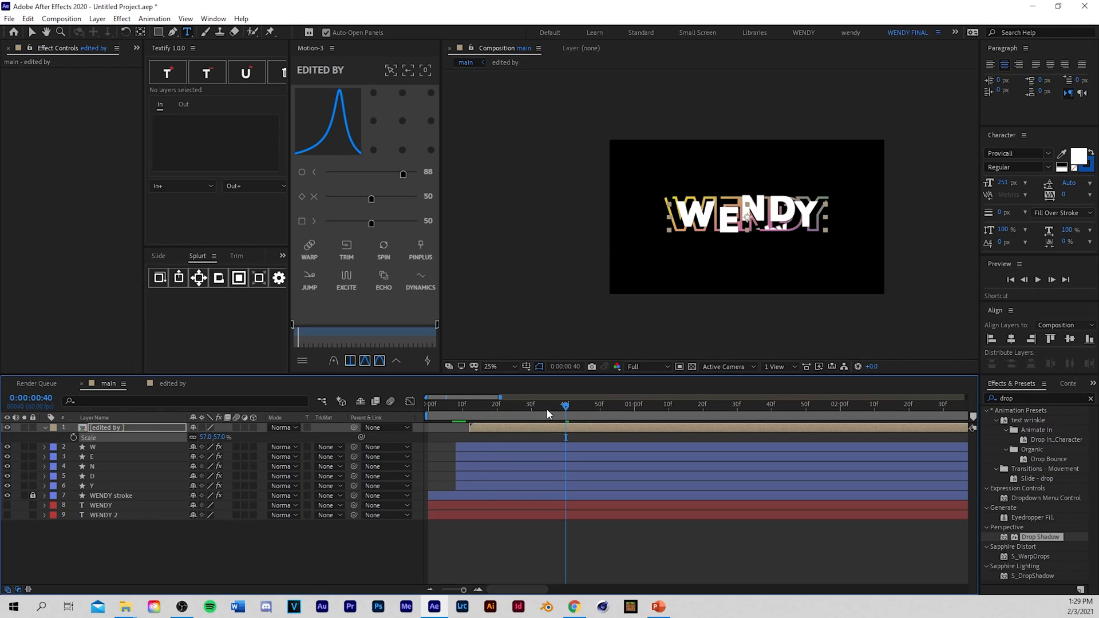
drag(566, 413, 667, 413)
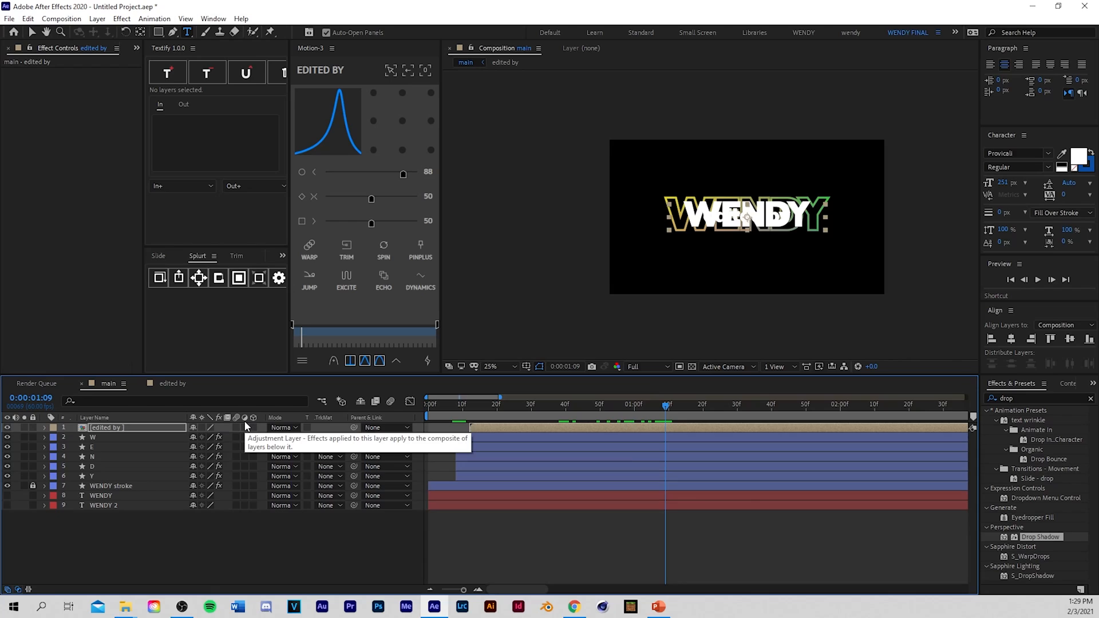
key(u)
key(u)
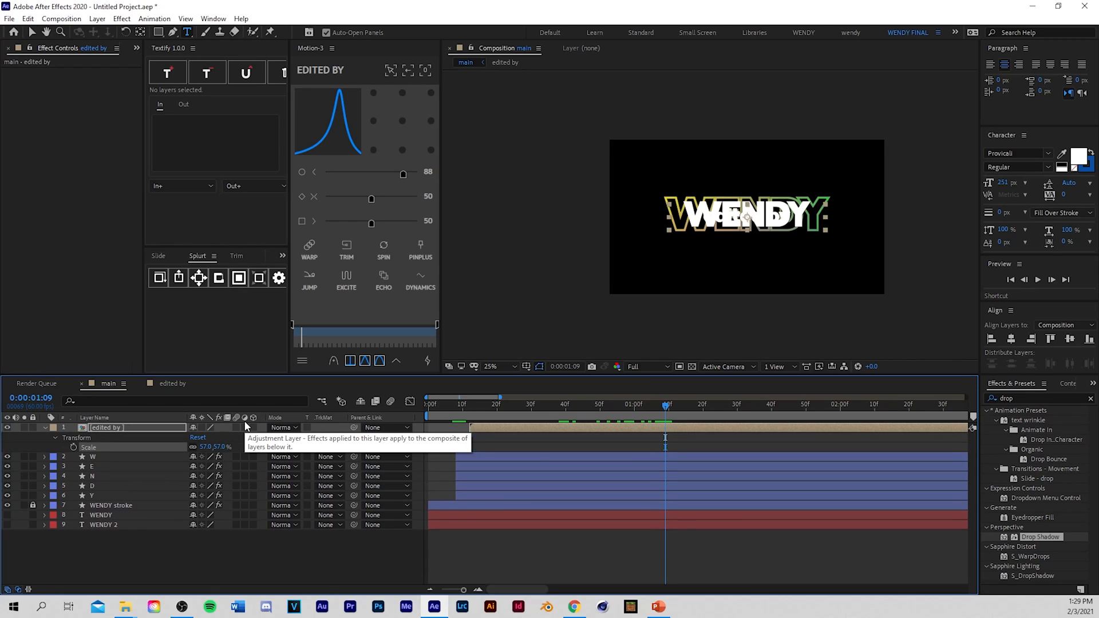
key(shift+p)
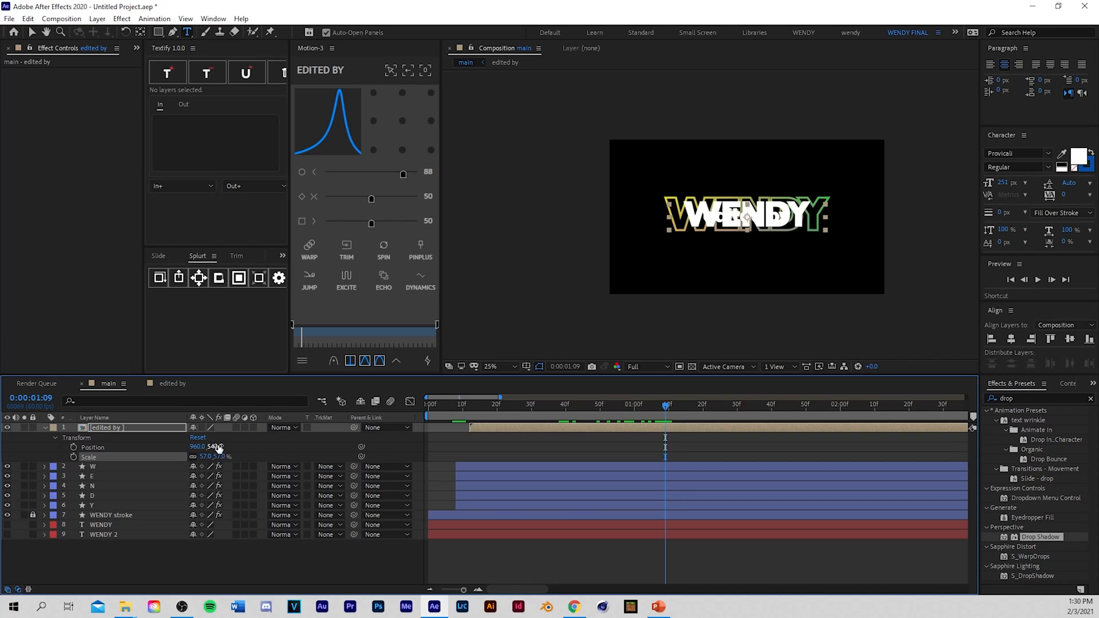
drag(215, 447, 117, 429)
Step: Preview the "edited by" entrance together with the WENDY letters in the main composition
drag(610, 406, 467, 428)
key(space)
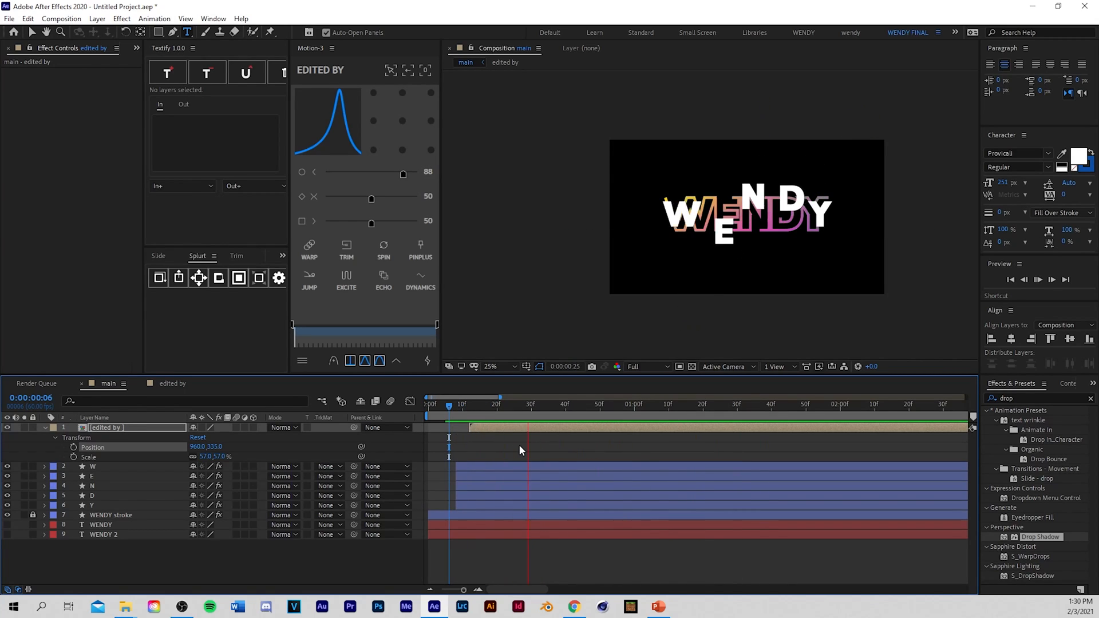
click(454, 413)
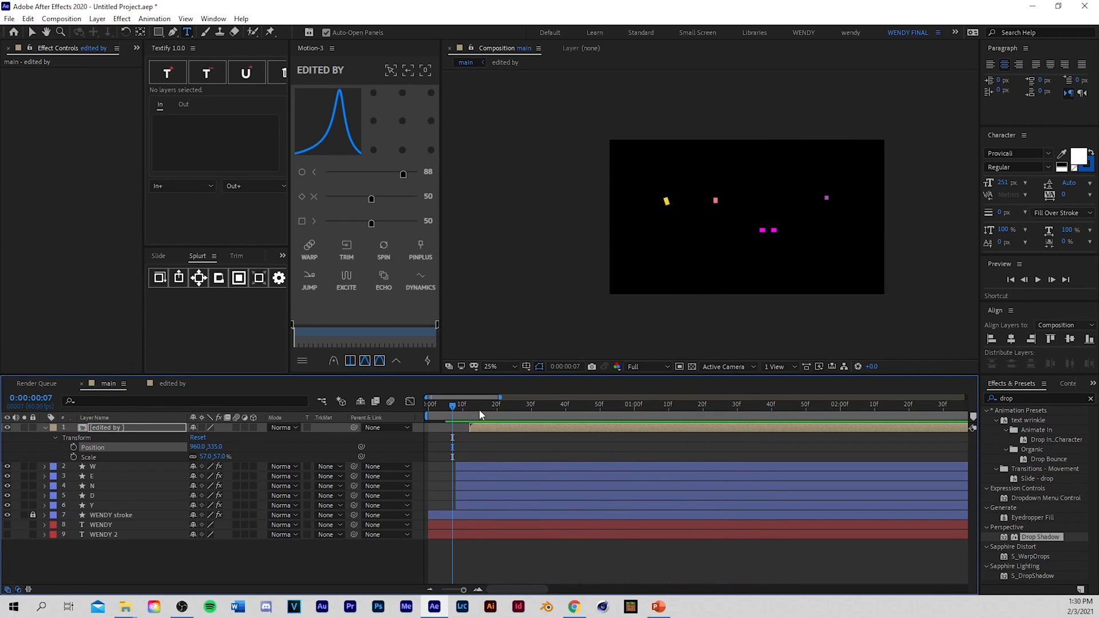
key(space)
click(485, 409)
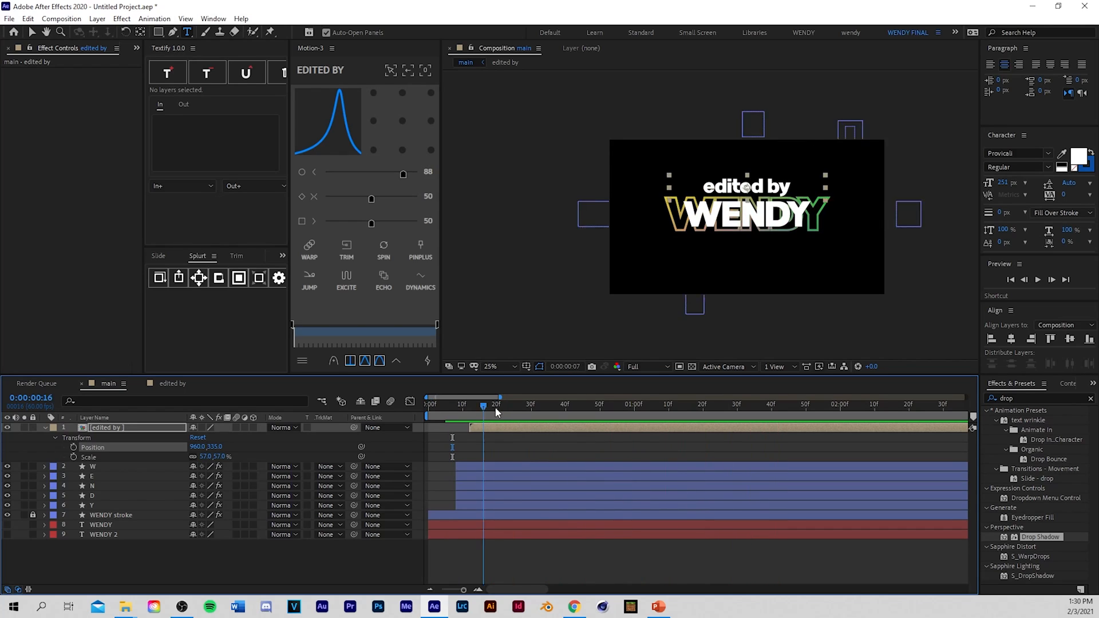
drag(495, 407, 584, 406)
Step: Open the "edited by" pre-composition, delay its final position and rotation keyframes to about 1.4 seconds, and preview the slower entrance
double_click(524, 428)
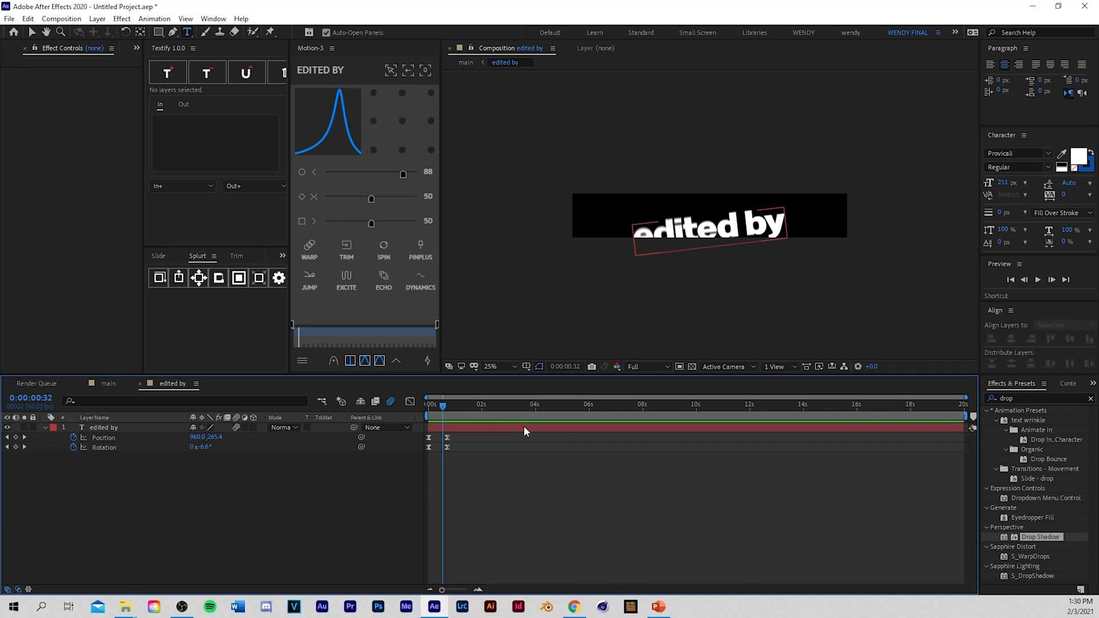
click(453, 429)
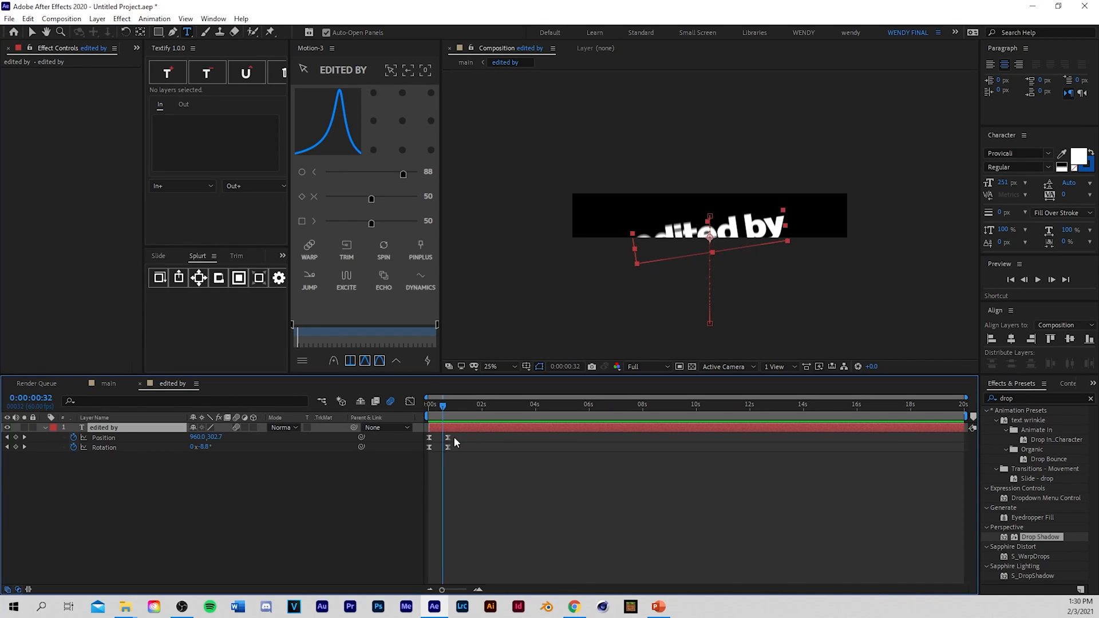
mouse_move(455, 439)
mouse_down()
mouse_move(444, 462)
mouse_move(467, 448)
mouse_up()
drag(443, 405, 427, 406)
click(451, 473)
key(space)
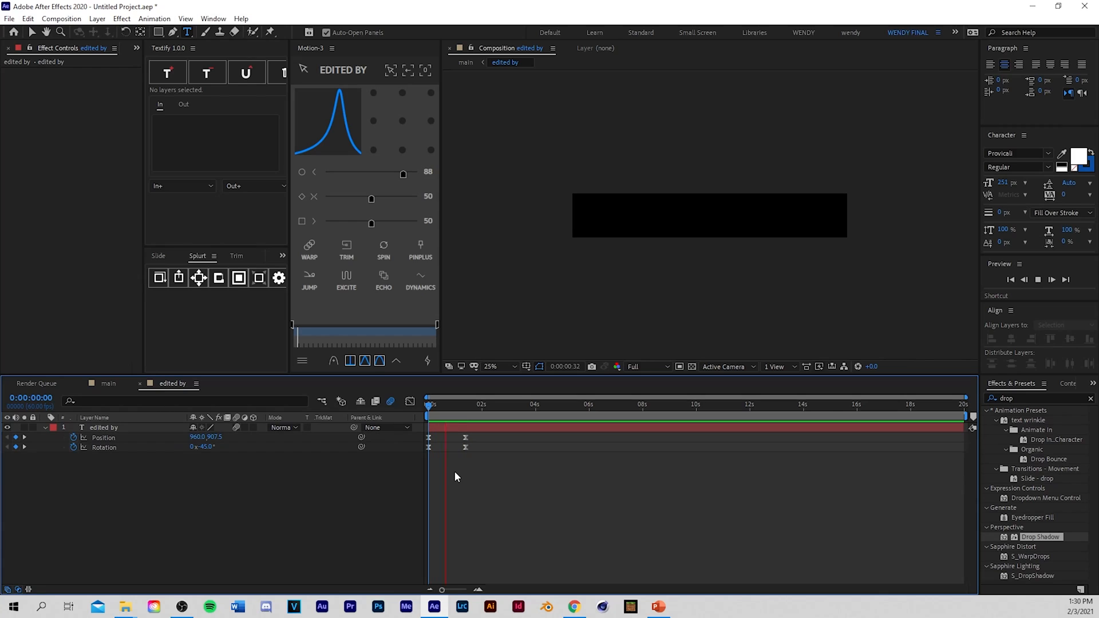
key(space)
Step: Try a Motion-3 ease of 50, 50 and 91 on all position and rotation keyframes, and preview it
drag(463, 428, 402, 466)
key(ctrl+z)
drag(476, 433, 431, 470)
click(371, 223)
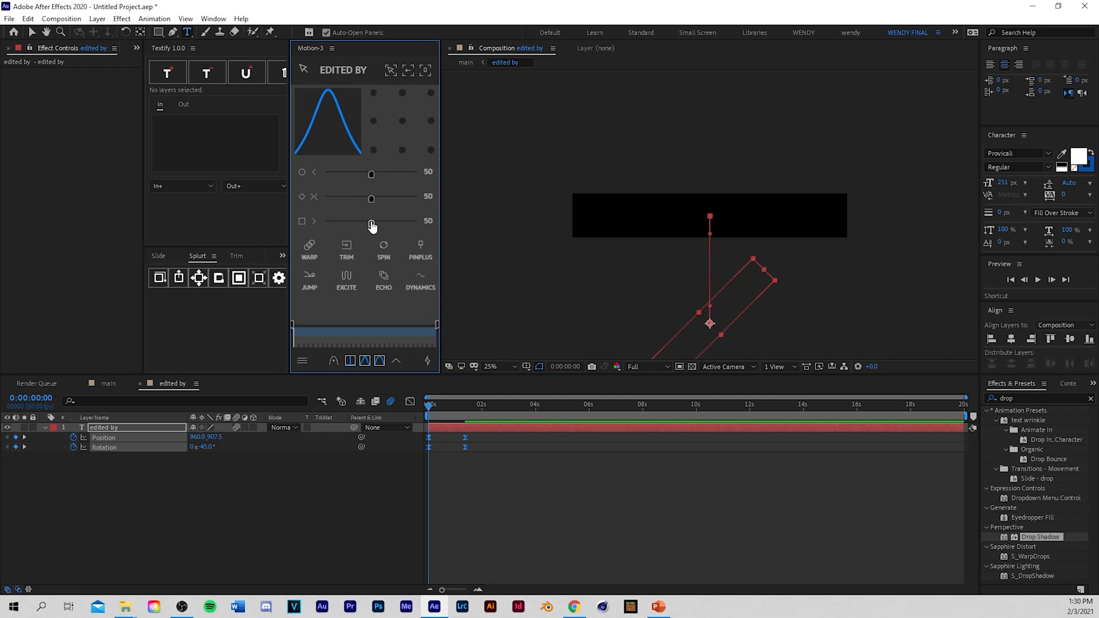
drag(372, 226, 406, 223)
click(427, 489)
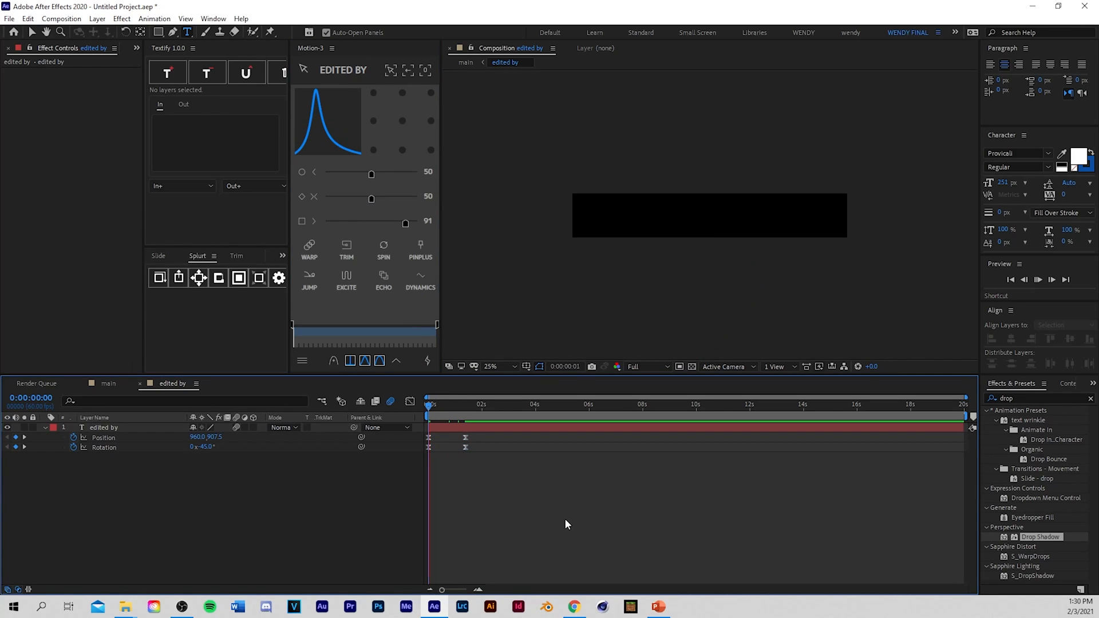
key(space)
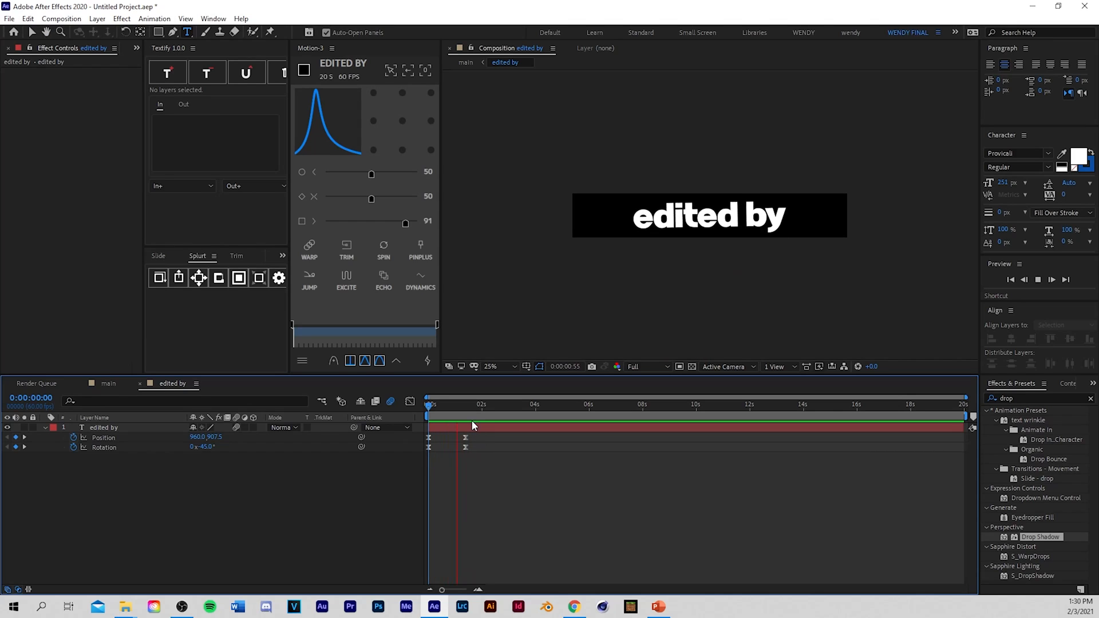
Step: Set the Motion-3 ease of all keyframes to 64, 50 and 64, and move the final position and rotation keyframes to about 0.7 seconds
drag(479, 434, 410, 484)
click(406, 224)
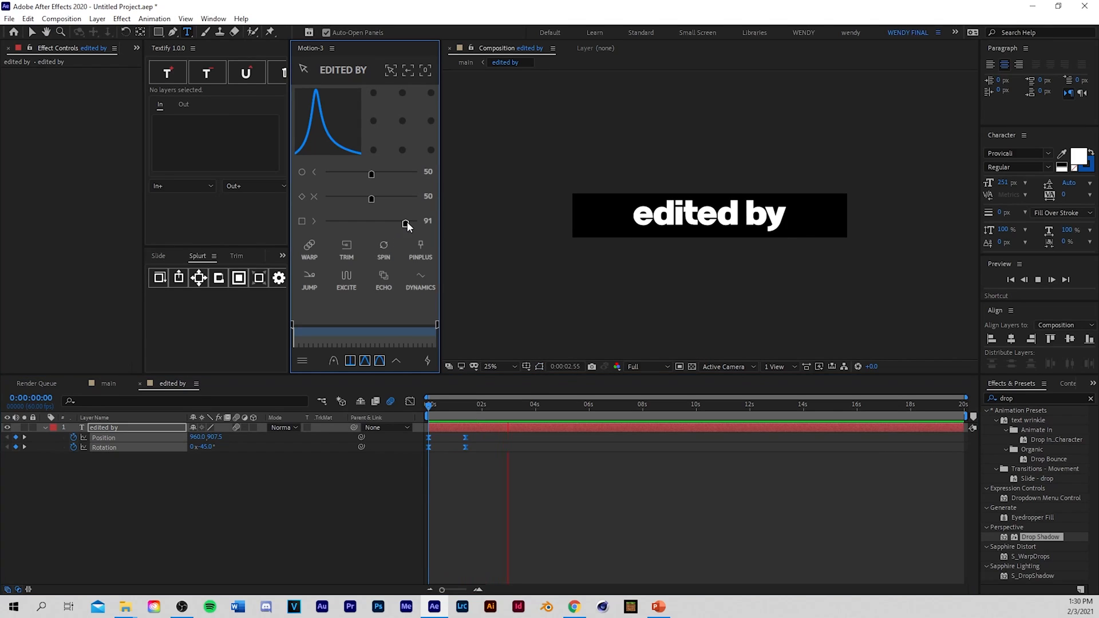
drag(406, 224, 385, 224)
drag(371, 174, 383, 174)
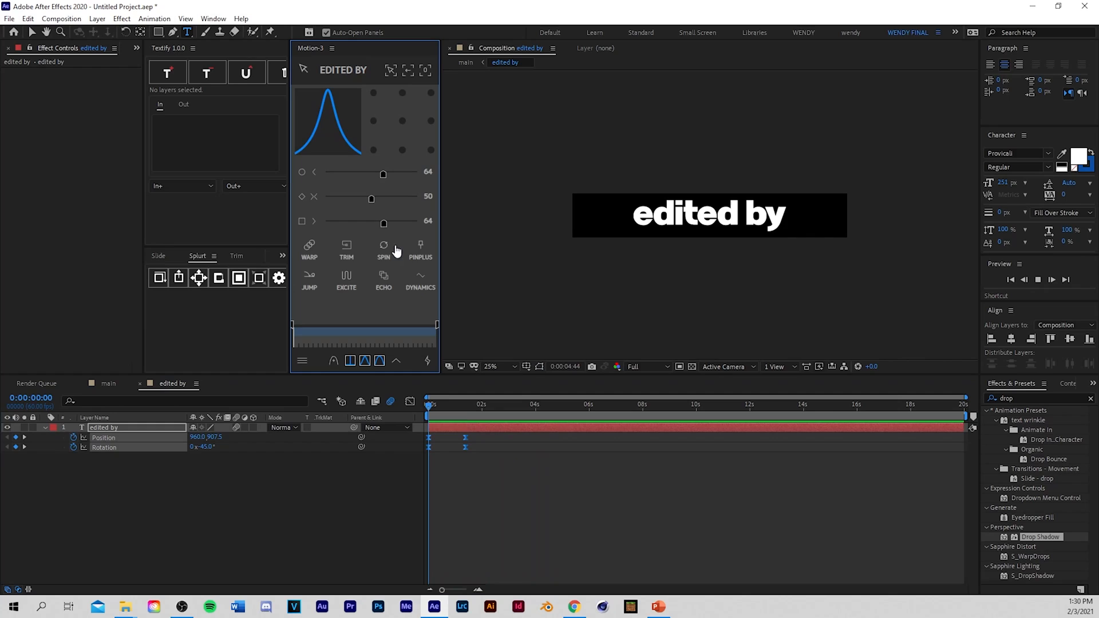
key(space)
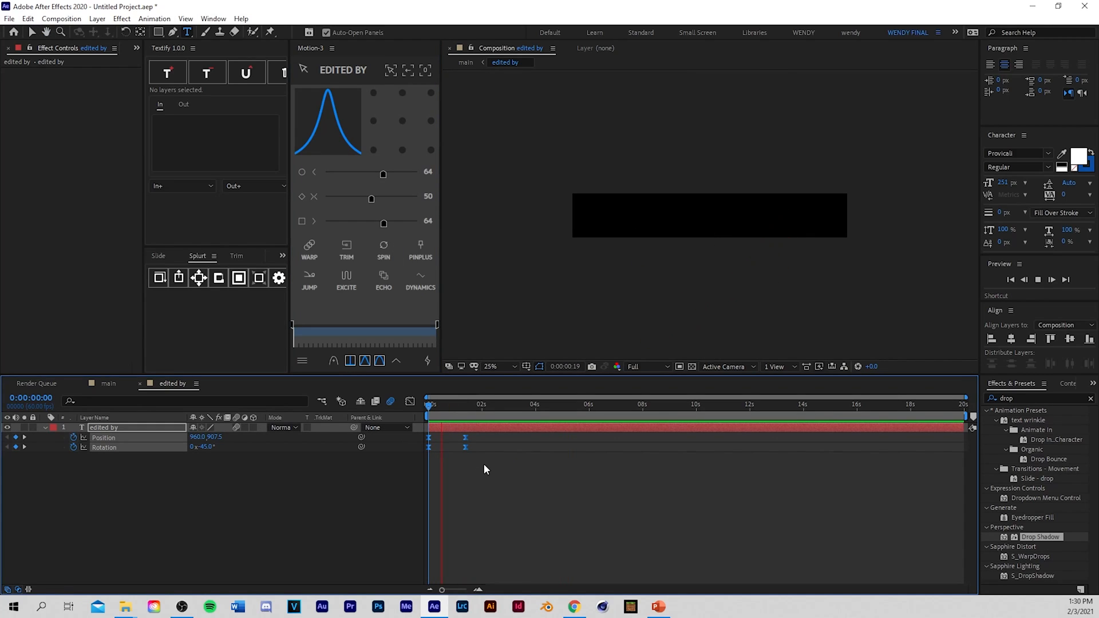
mouse_move(465, 438)
mouse_down()
mouse_move(454, 459)
mouse_move(473, 434)
mouse_move(450, 437)
mouse_up()
key(ctrl+z)
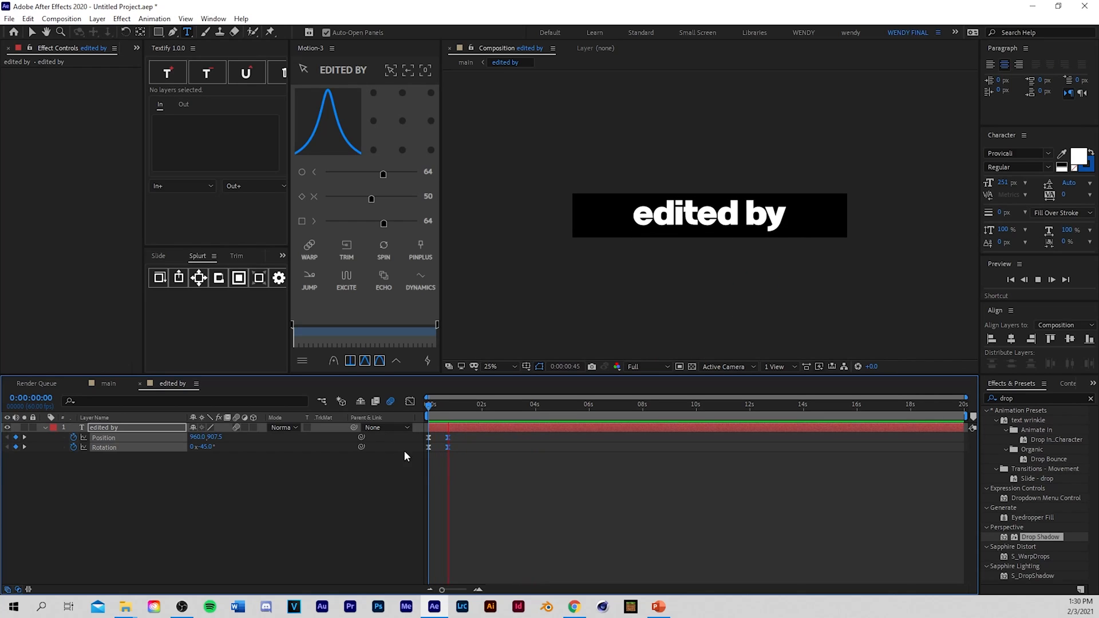
Step: Return to the main composition and shift the "edited by" layer to start at about frame 19, scrubbing to check the timing
click(114, 380)
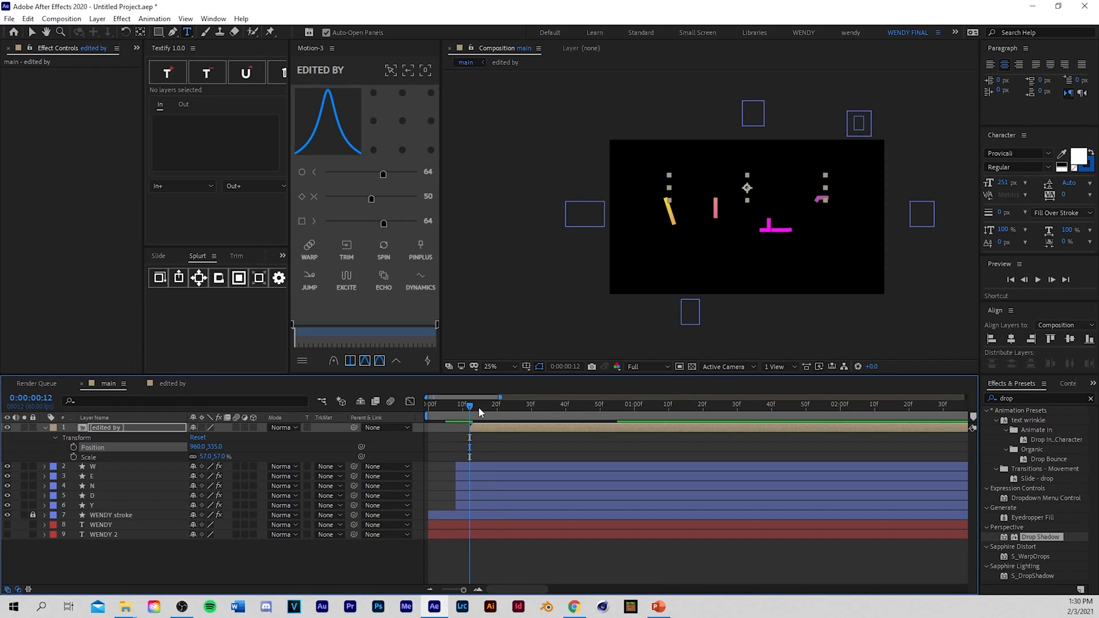
drag(479, 407, 594, 397)
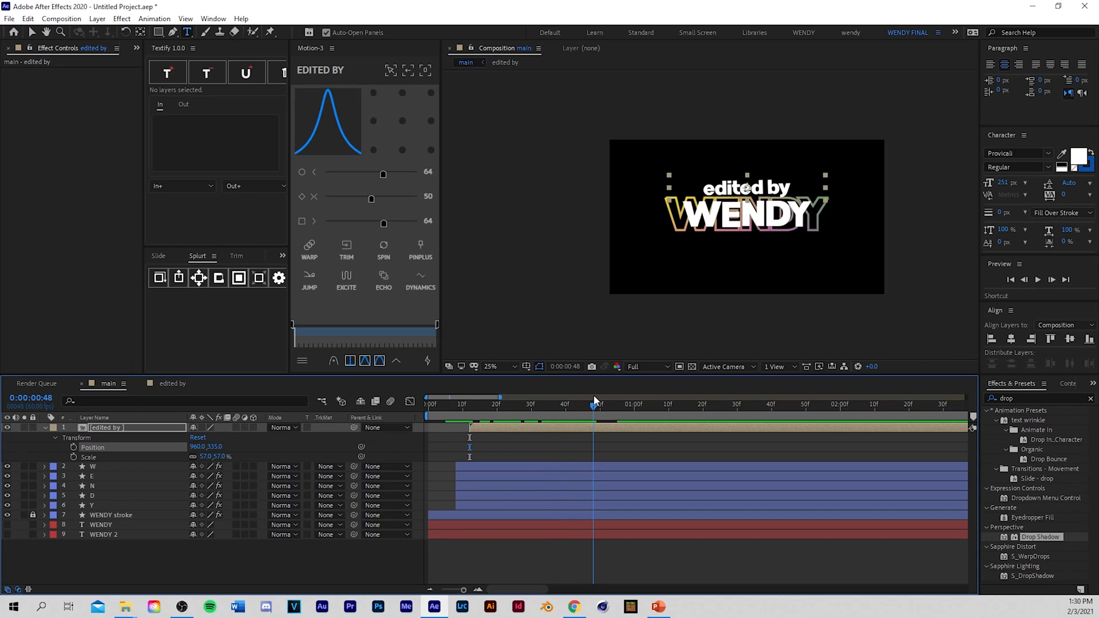
drag(487, 432, 510, 429)
drag(483, 413, 611, 381)
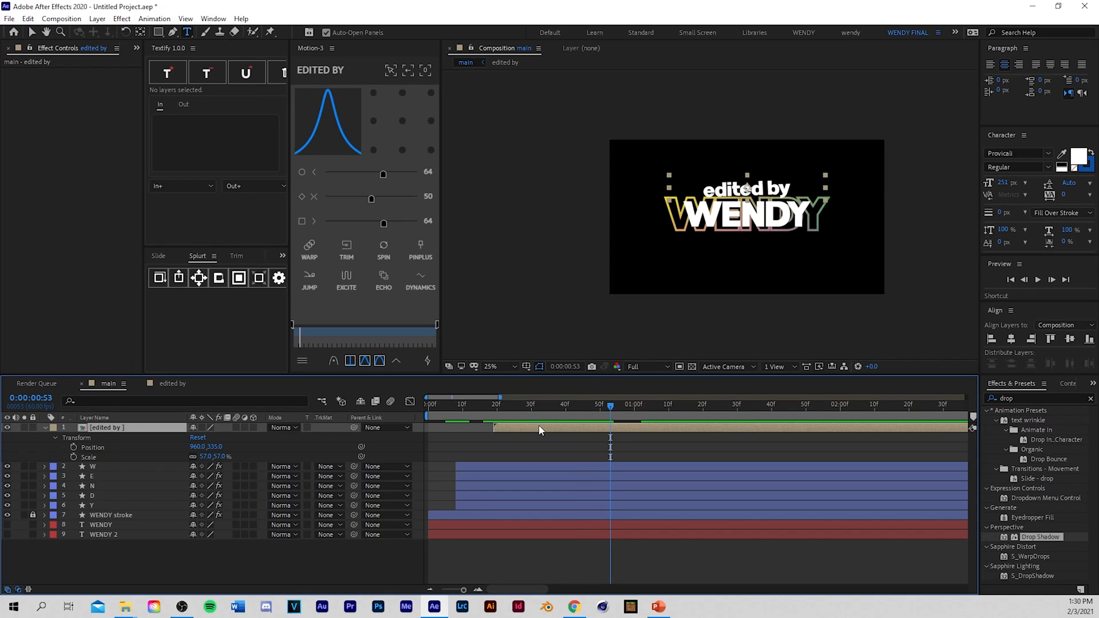
Step: Try starting the "edited by" layer at about frame 48, and preview the timing
drag(540, 427, 607, 435)
key(space)
click(574, 419)
key(space)
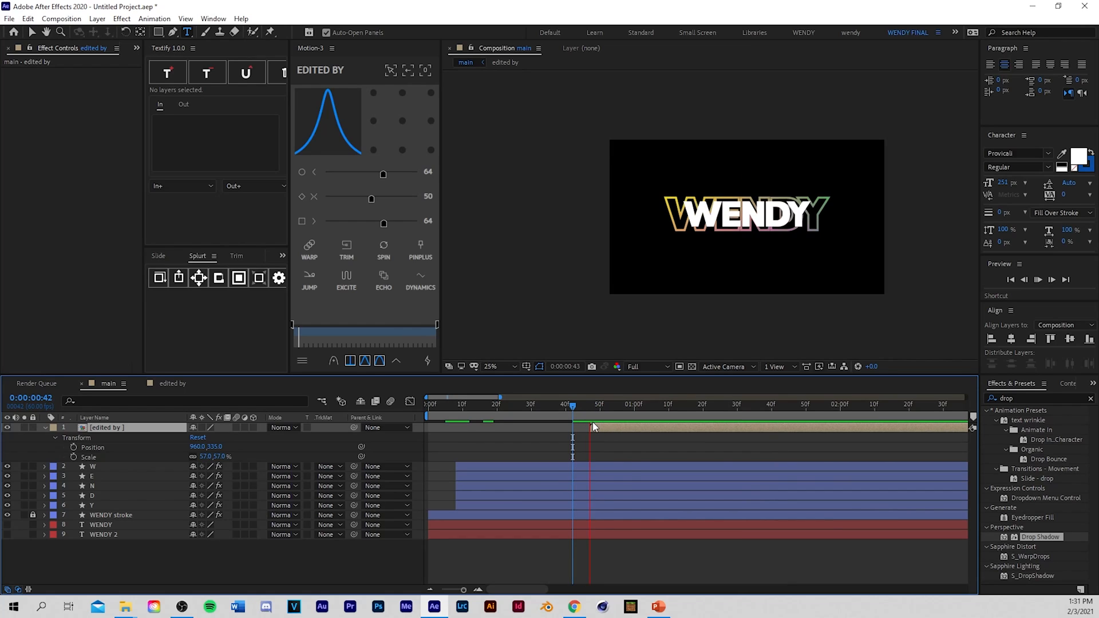
Step: Shift the "edited by" layer earlier to start at about frame 34, and preview the whole title animation from the beginning
click(580, 414)
drag(601, 430, 585, 433)
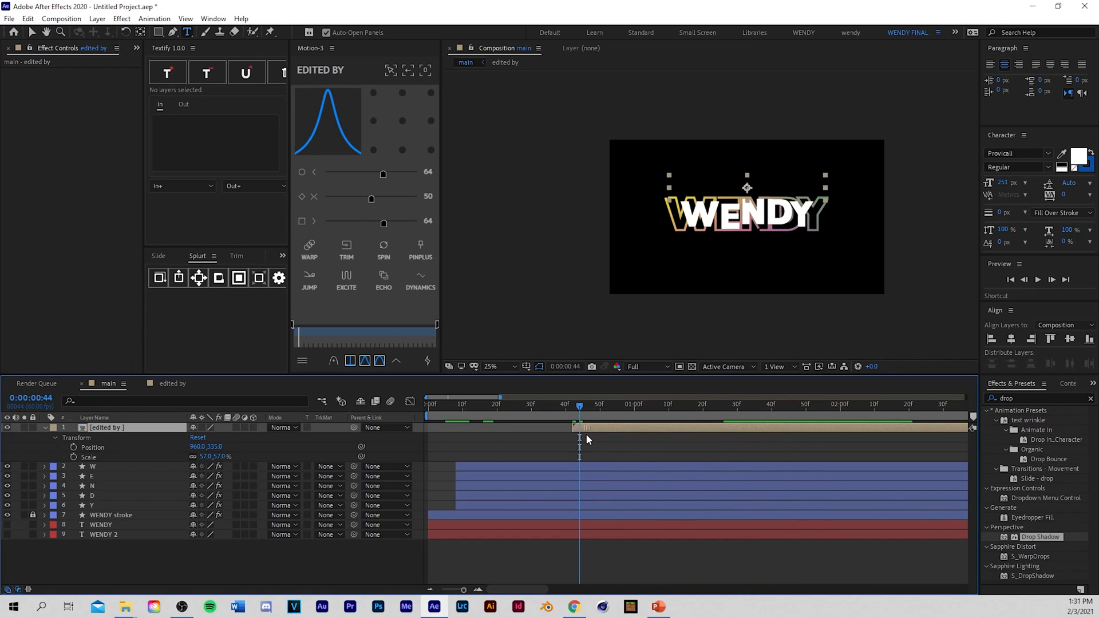
click(557, 416)
key(space)
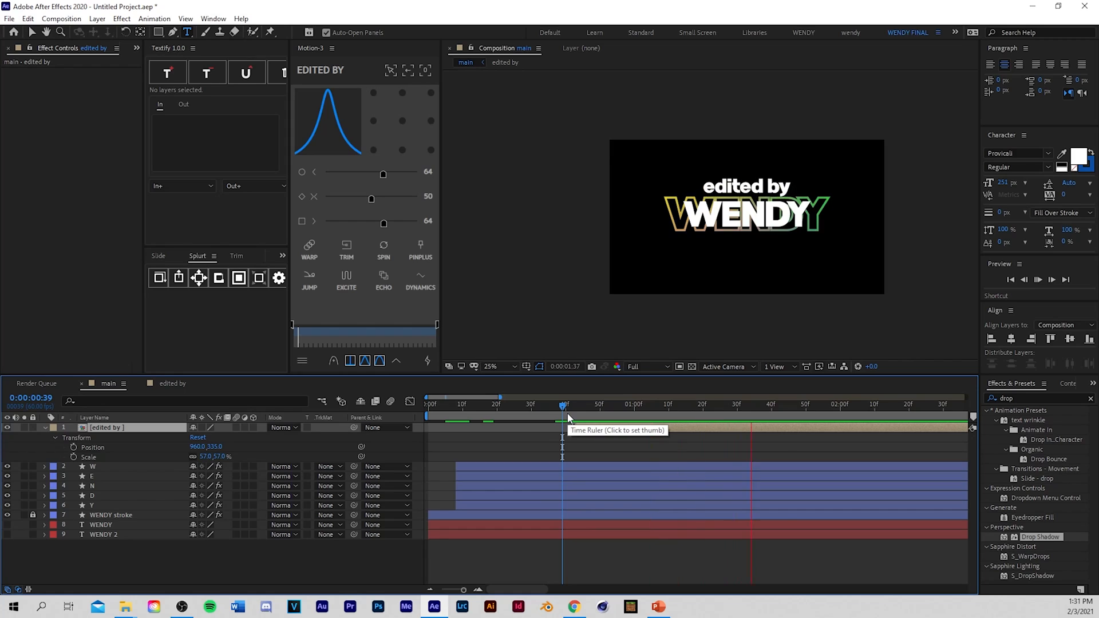
click(557, 410)
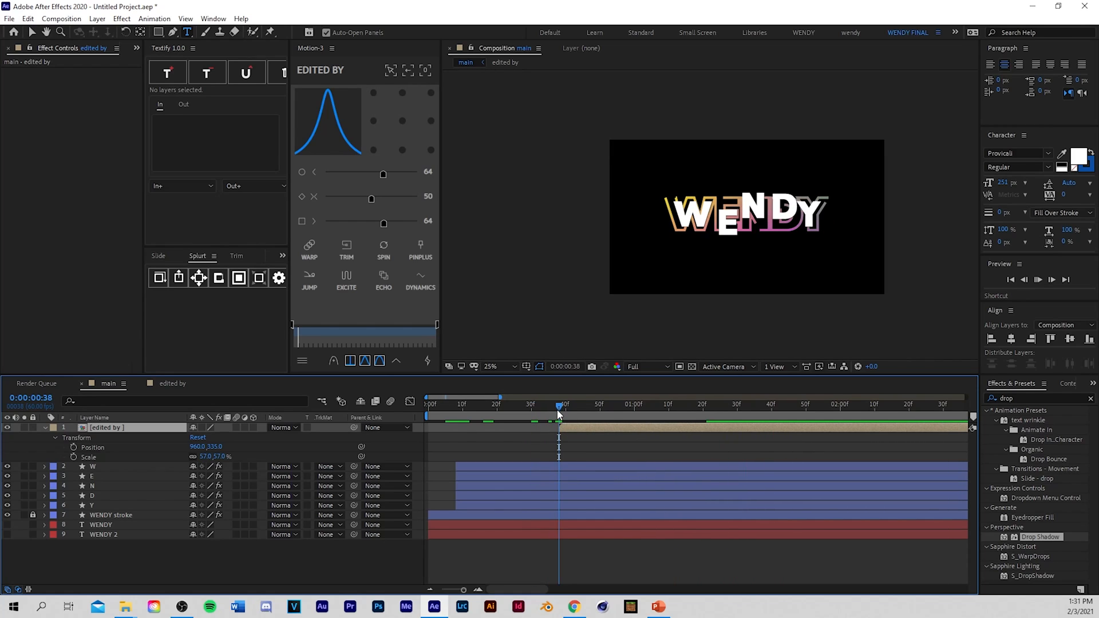
drag(562, 411, 410, 486)
key(space)
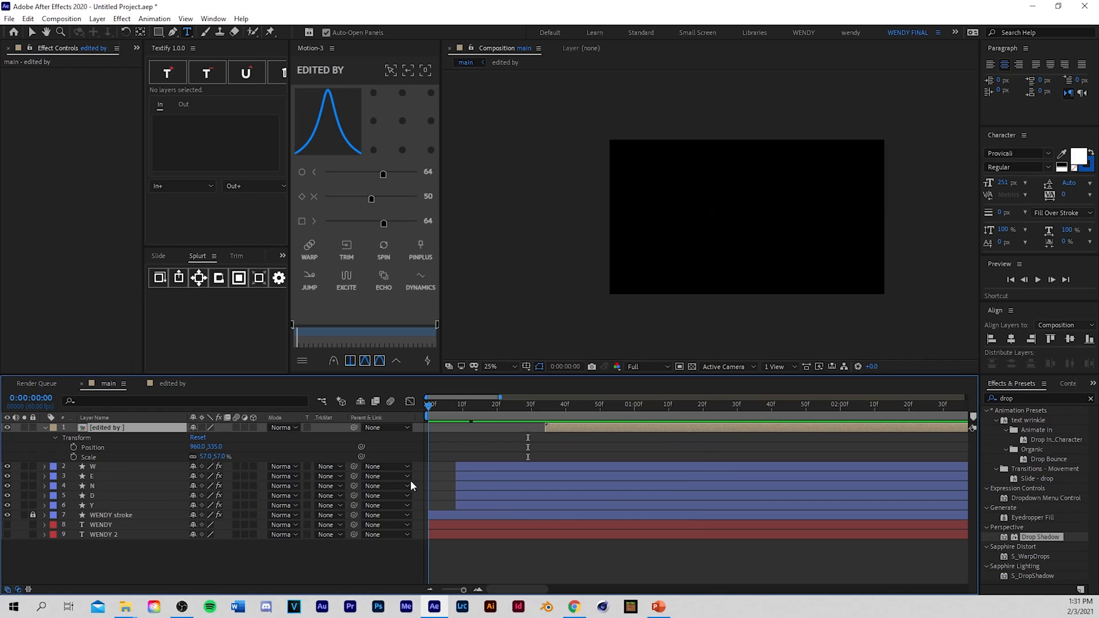
key(space)
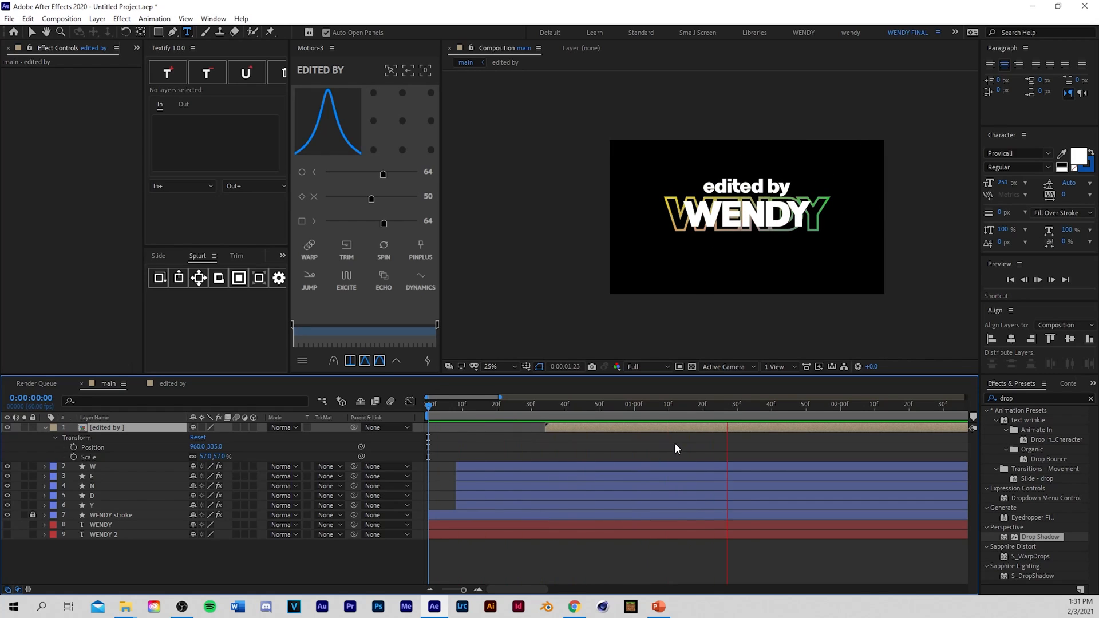
drag(566, 404, 728, 408)
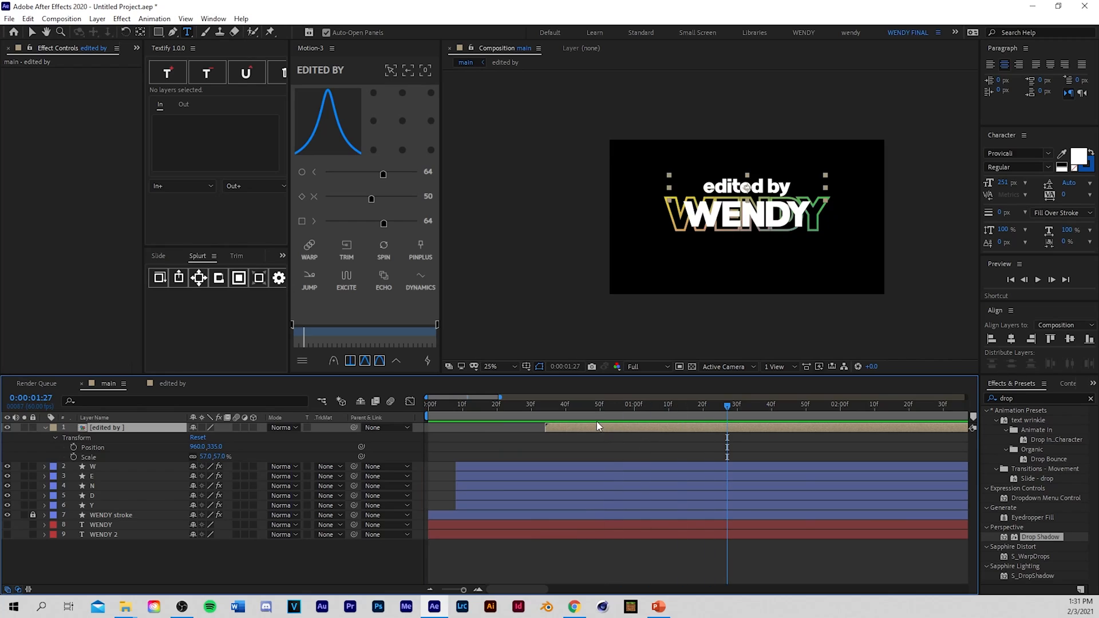
Step: Open the "edited by" precomp and select its text layer with the time at frame 55
double_click(559, 428)
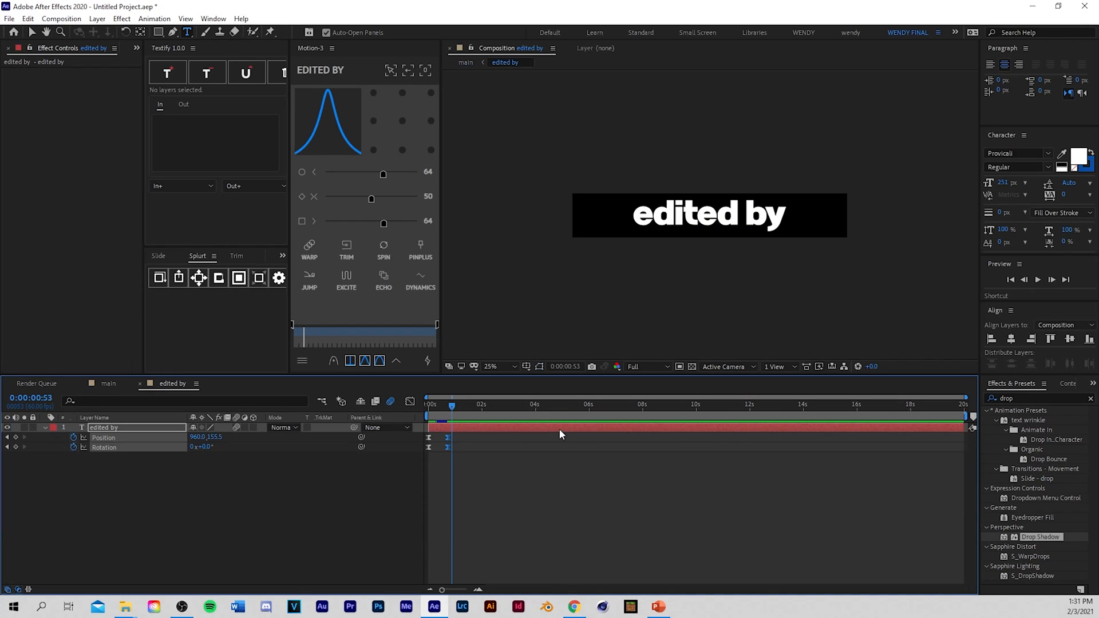
key(Home)
drag(439, 413, 453, 412)
click(439, 429)
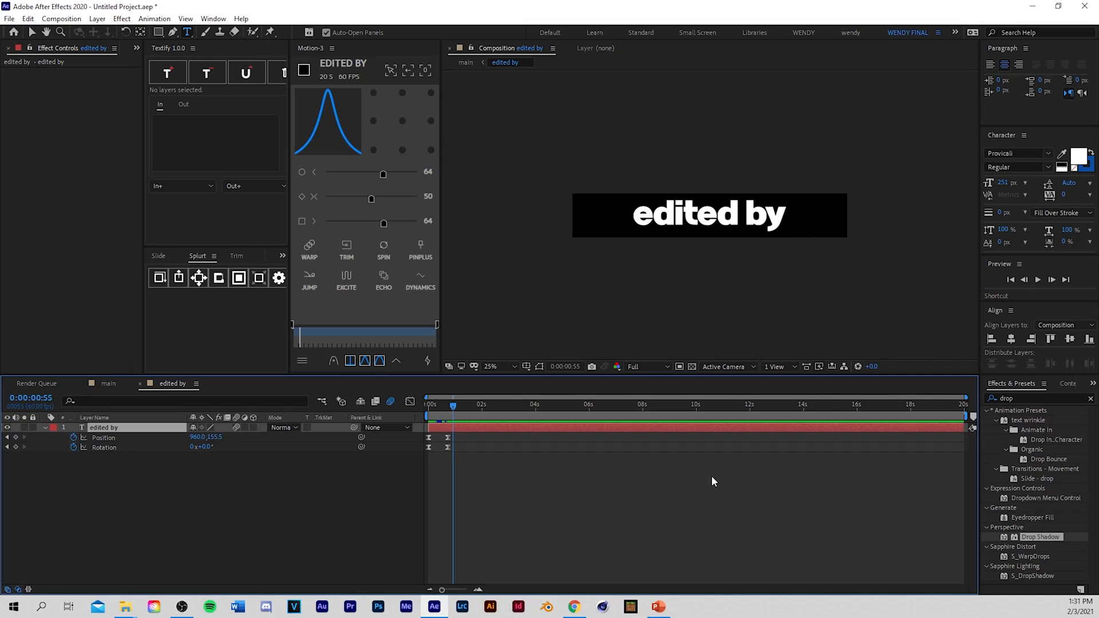
Step: Find the 4-Color Gradient effect and apply it to the "edited by" text layer
click(1090, 396)
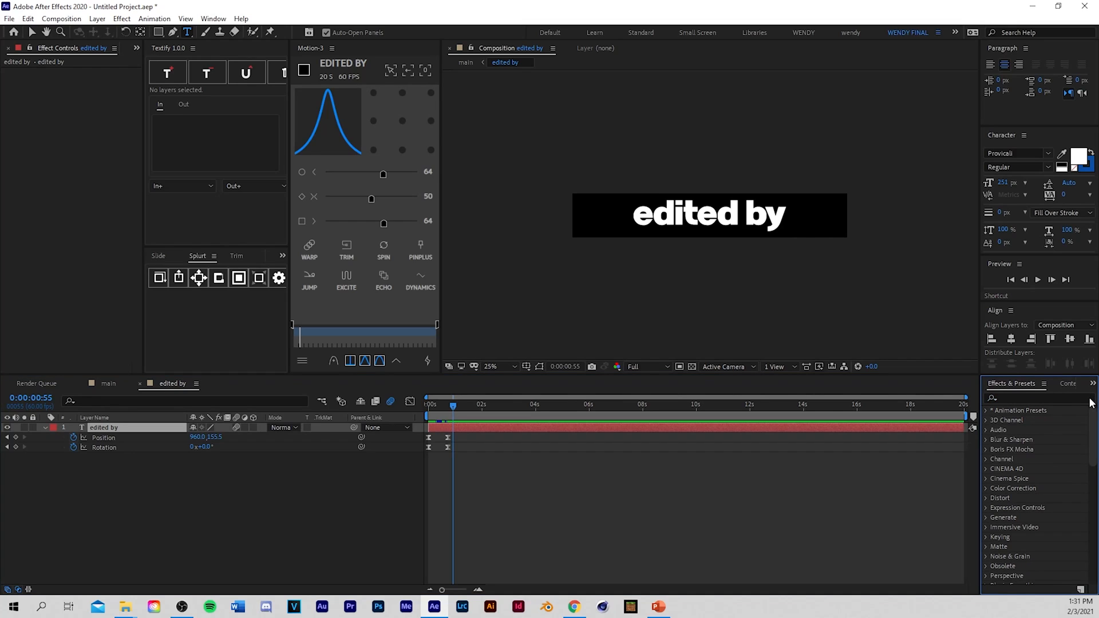
click(1014, 399)
text(4 w)
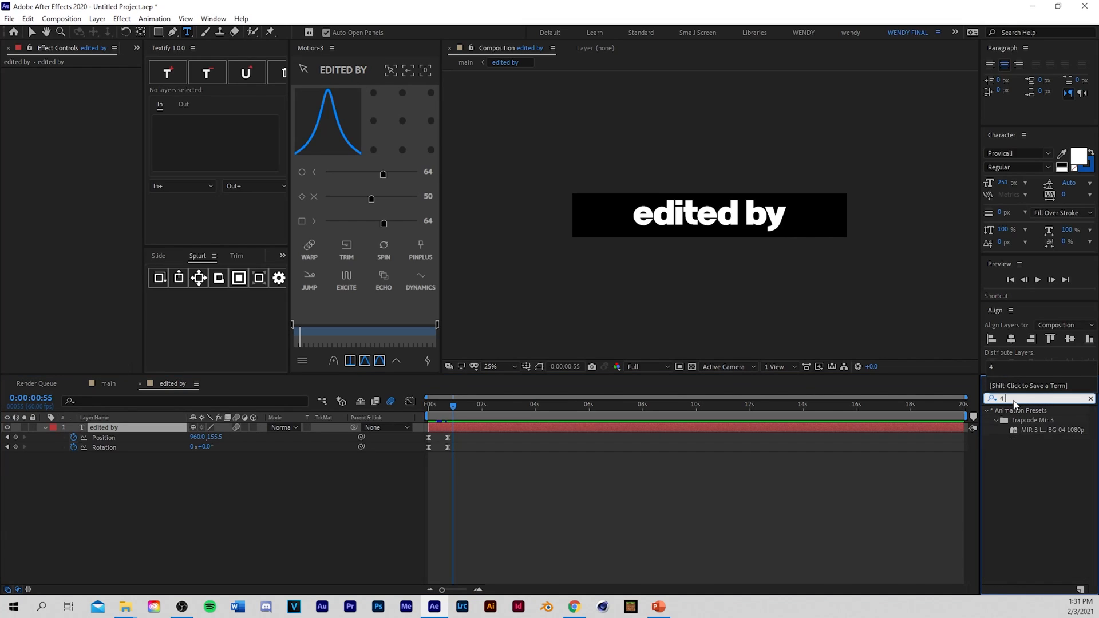
key(BackSpace)
key(BackSpace)
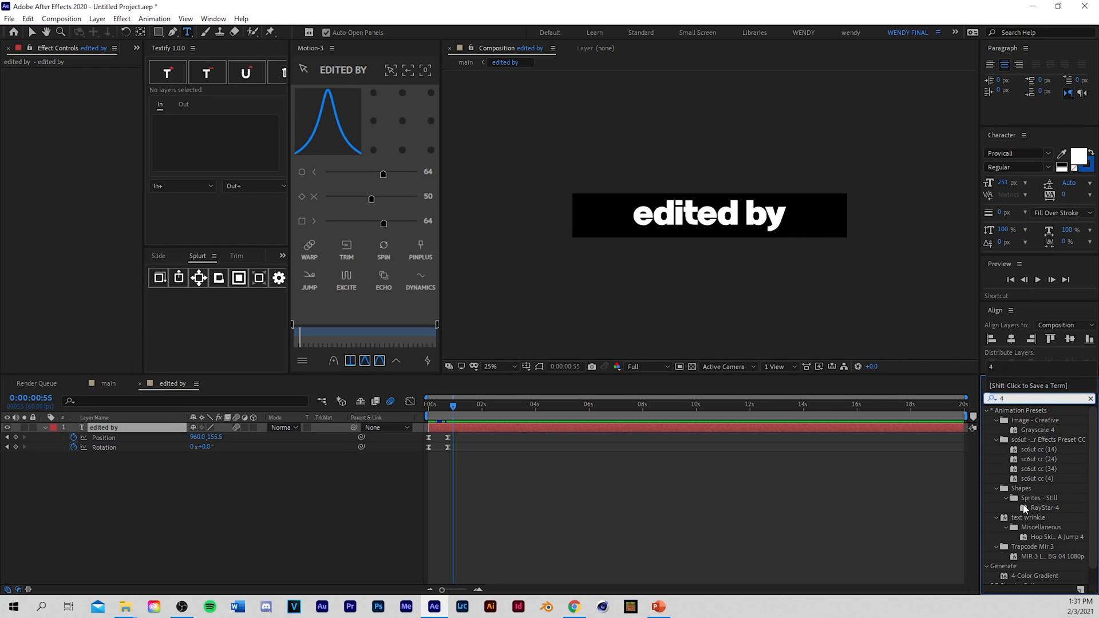
scroll(1025, 508, down, 1)
drag(1034, 560, 583, 428)
key(v)
scroll(682, 324, up, 2)
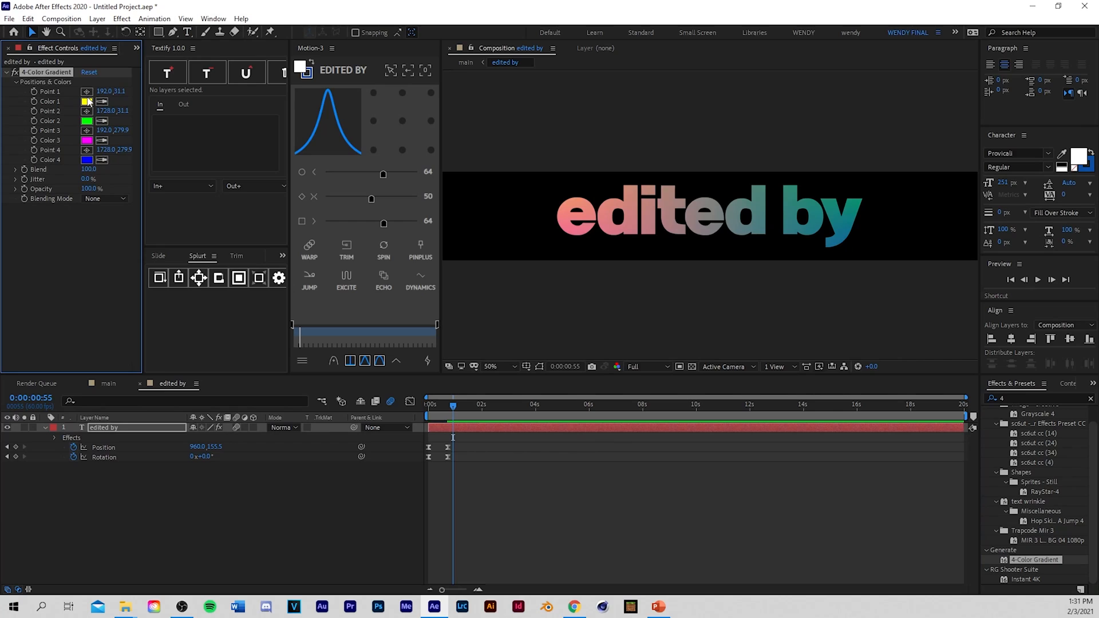
Step: Preview the gradient-filled "edited by" entrance from the start of the precomp
click(84, 99)
drag(480, 406, 426, 421)
click(523, 491)
key(space)
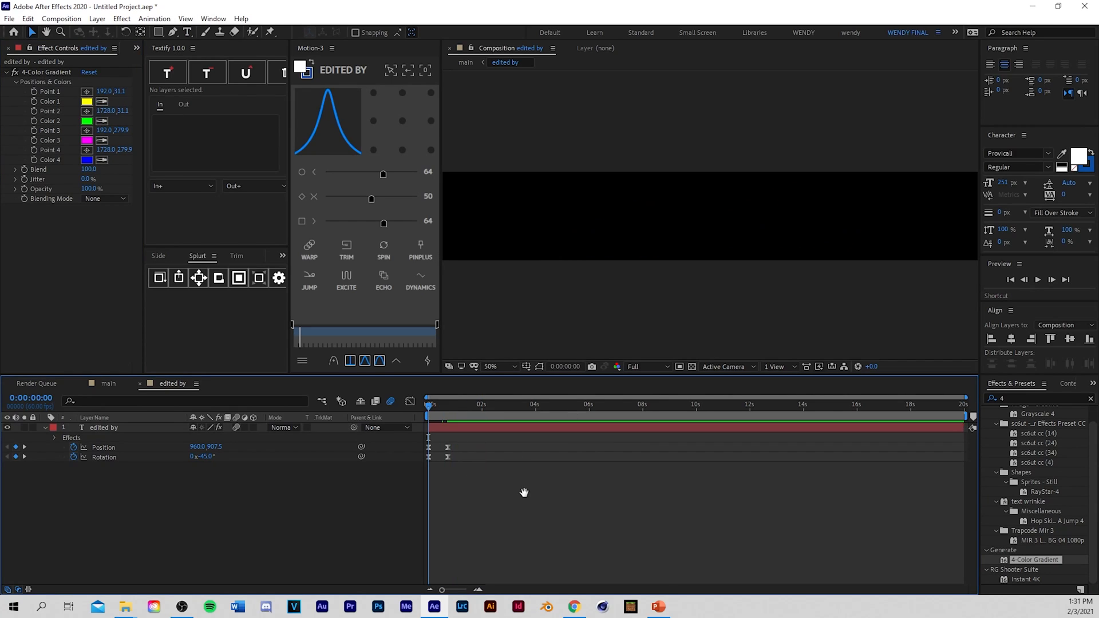
scroll(541, 320, down, 2)
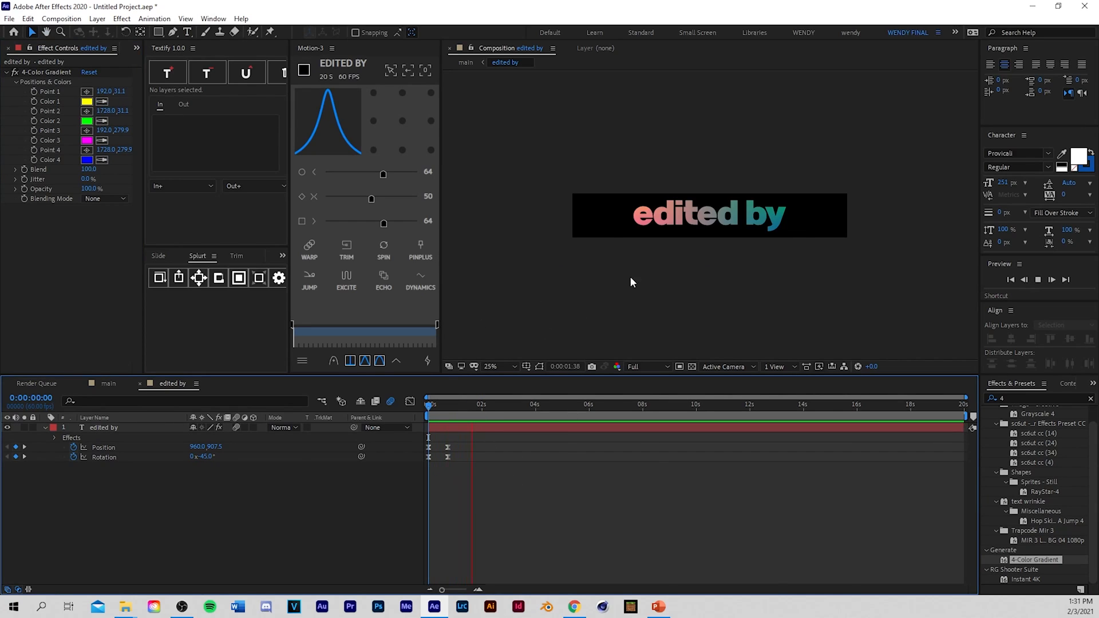
key(space)
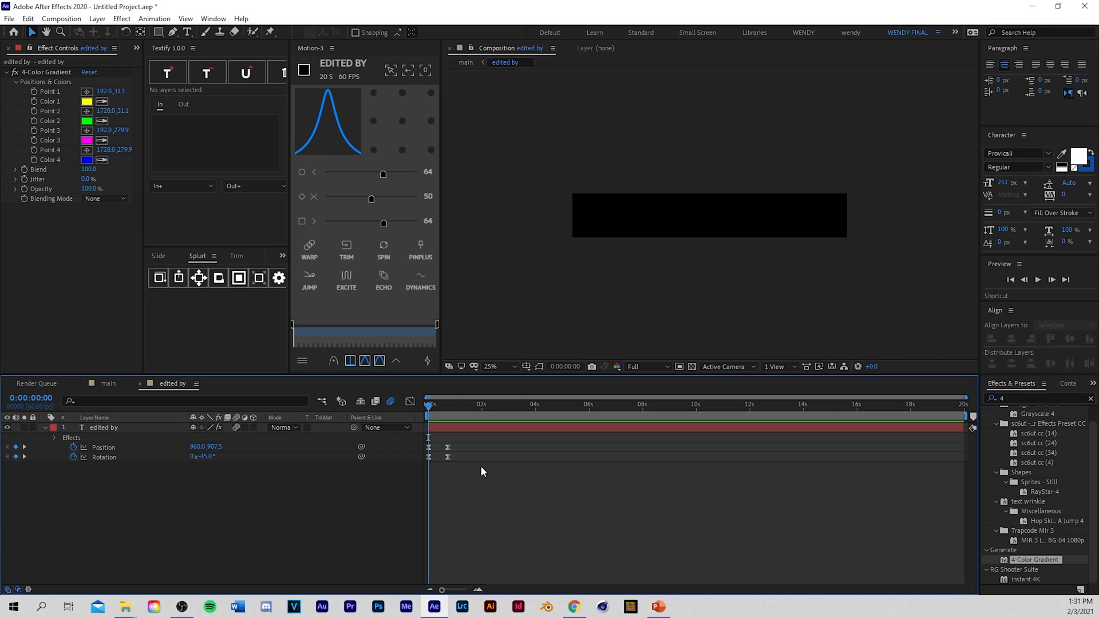
Step: Add the expression wiggle(.4,1000) to Point 1 of the 4-Color Gradient
alt+click(34, 92)
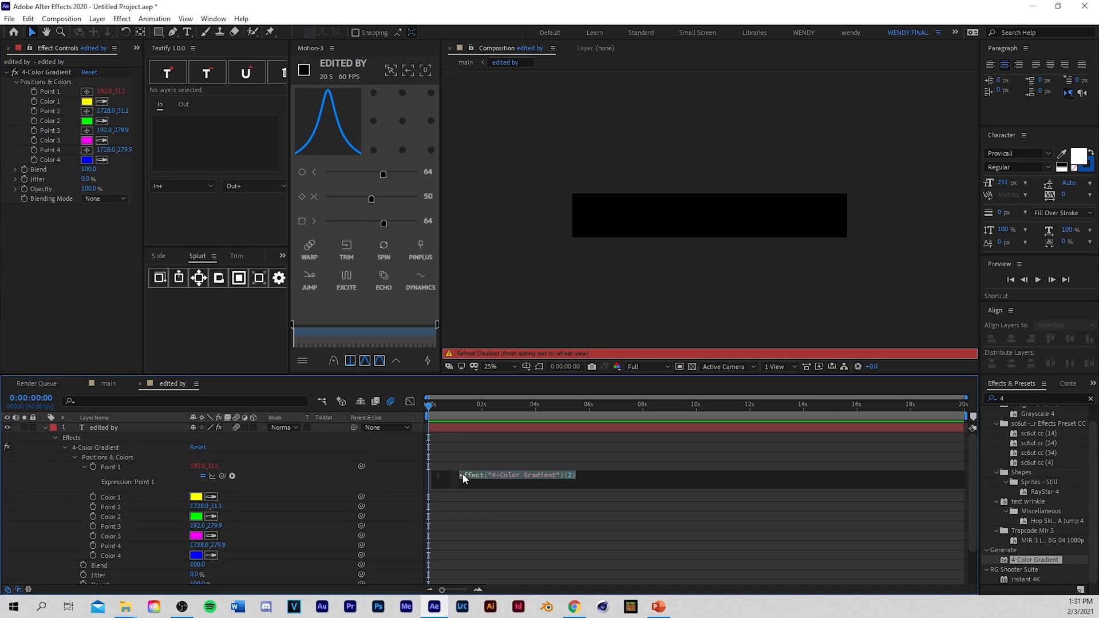
text(wiggle)
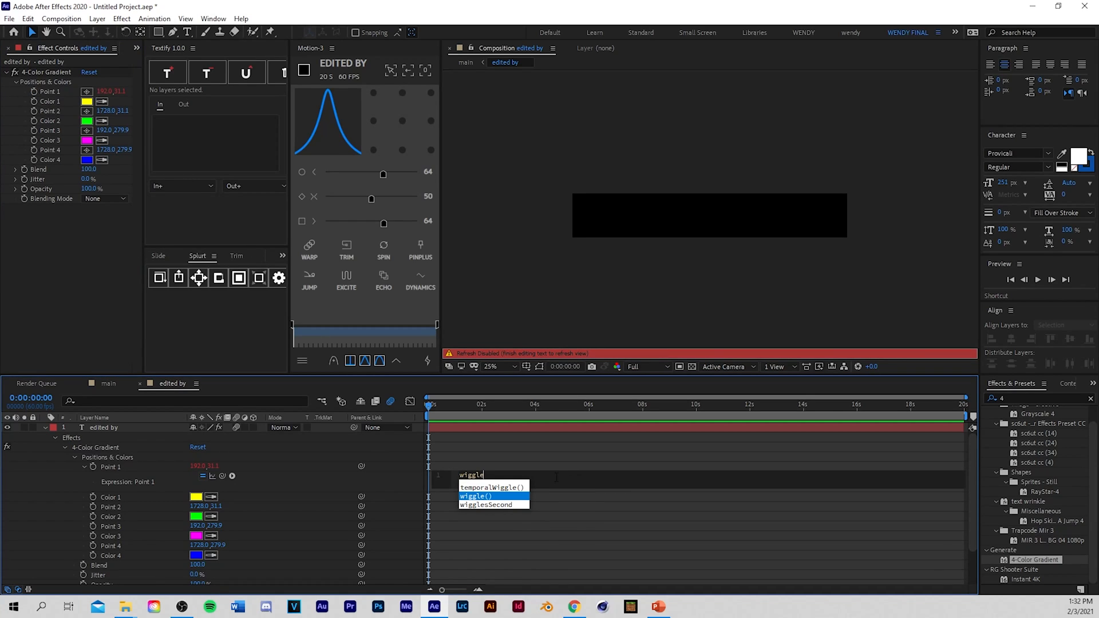
text((.4,10)
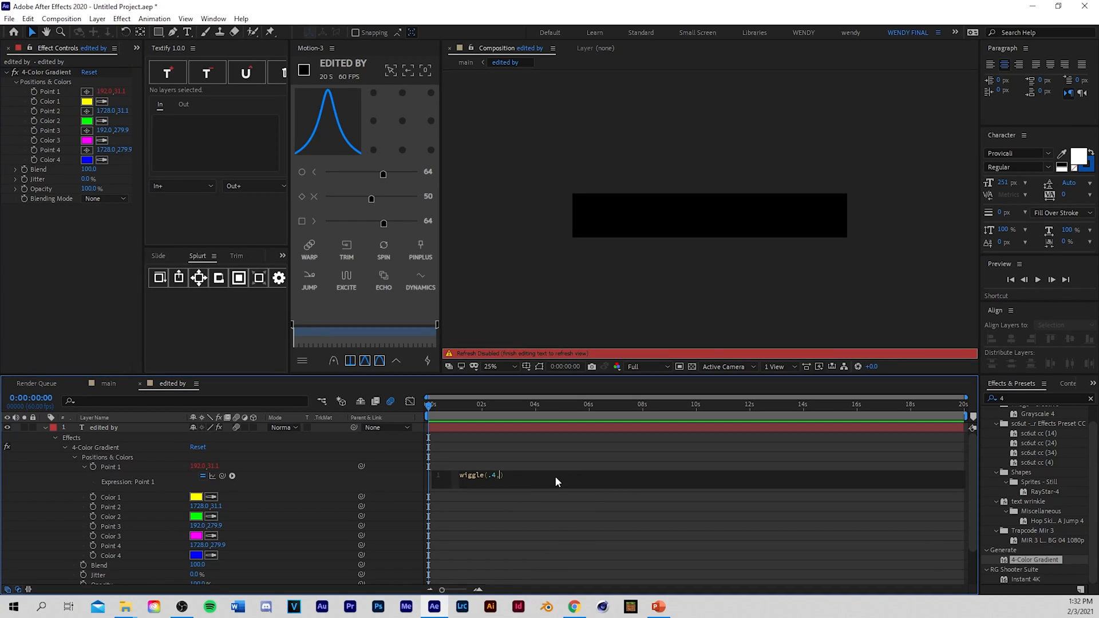
text(00)
Step: Copy the Point 1 wiggle expression to Point 2, Color 3 and Point 4 of the gradient, and collapse the layer's properties
key(ctrl+a)
key(ctrl+c)
alt+click(34, 111)
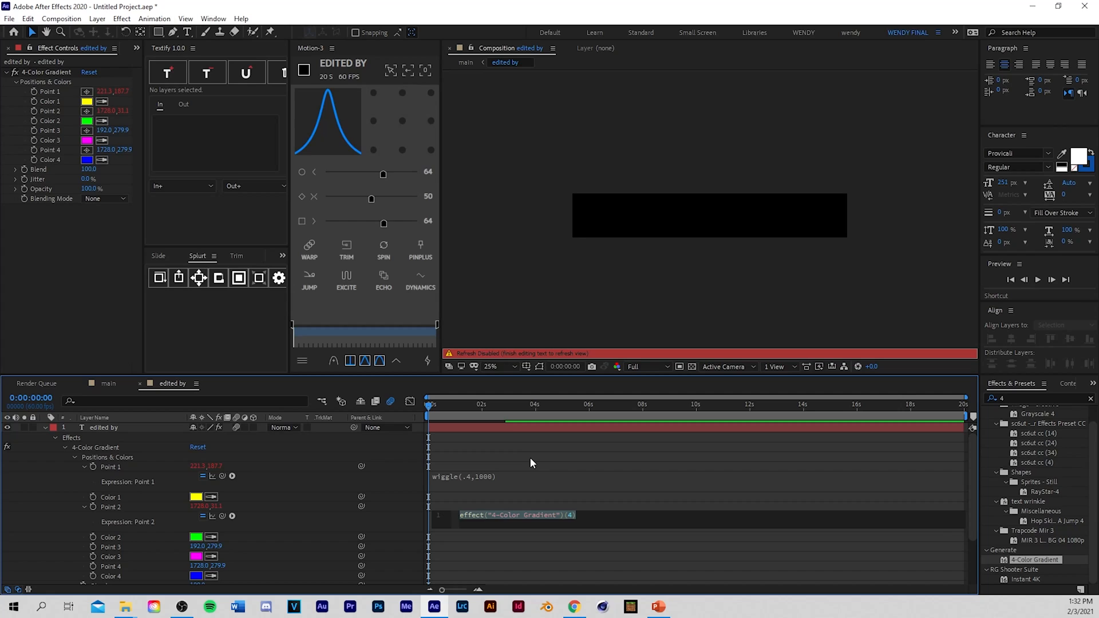
key(ctrl+v)
alt+click(31, 142)
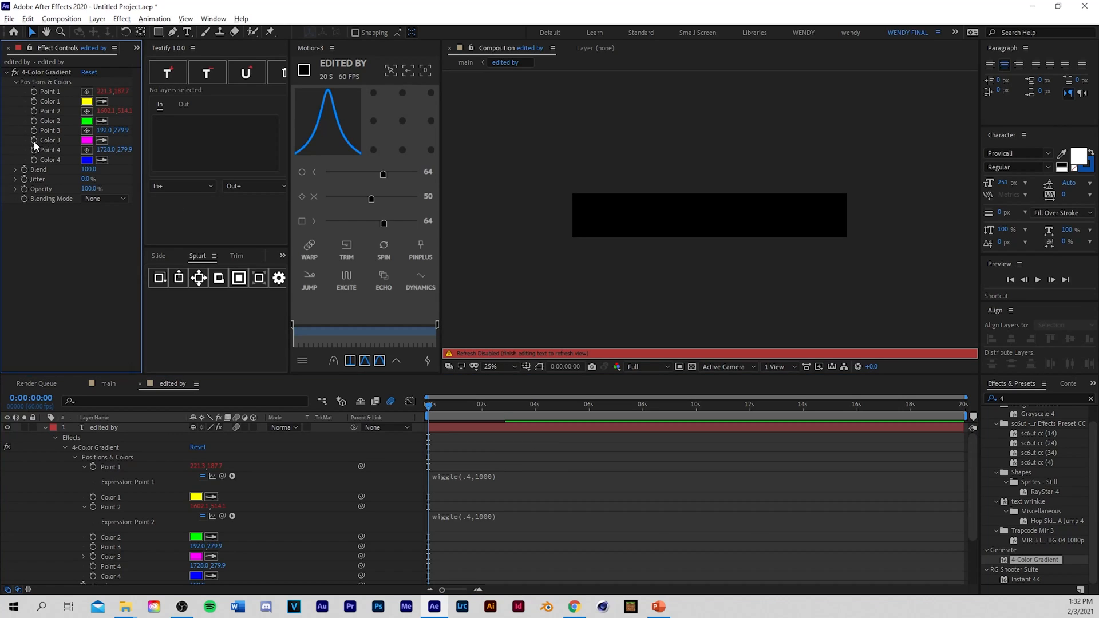
key(ctrl+v)
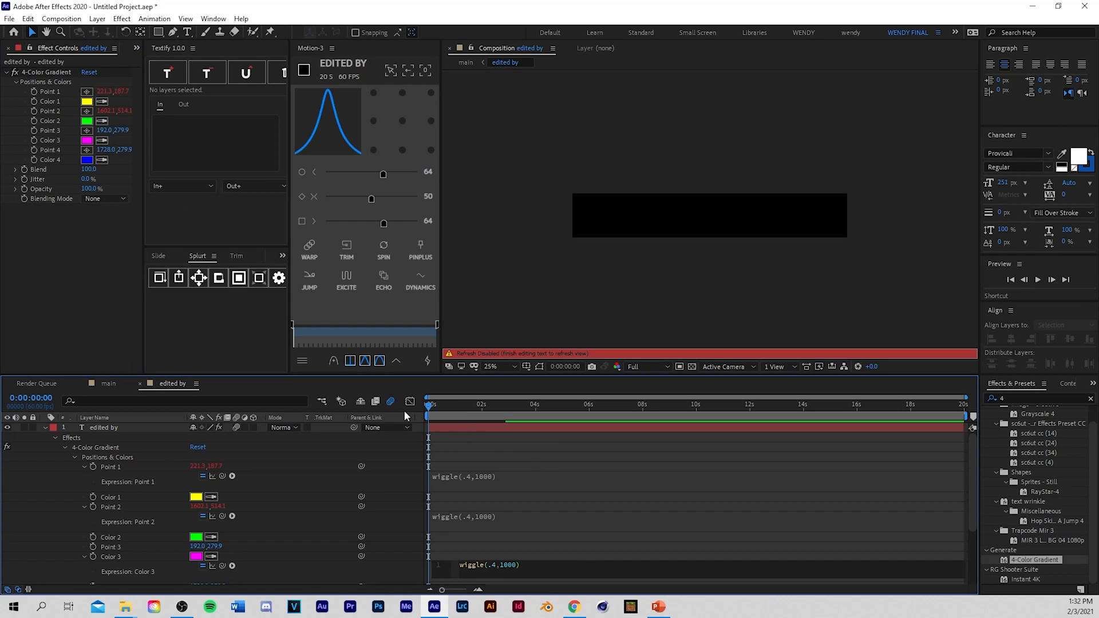
alt+click(34, 151)
key(ctrl+v)
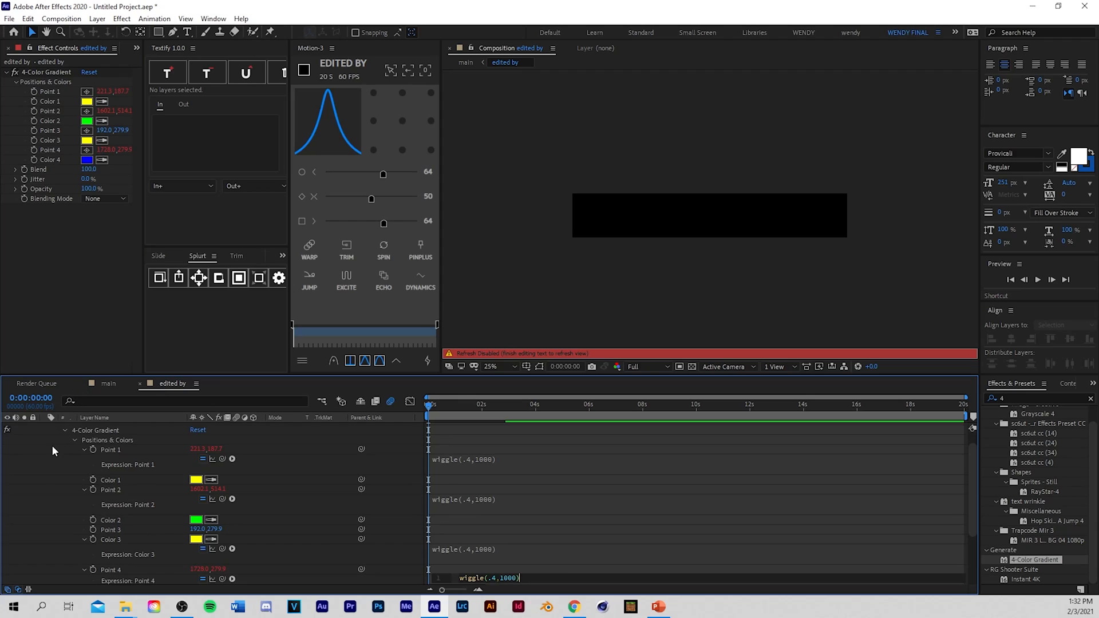
click(53, 452)
click(44, 428)
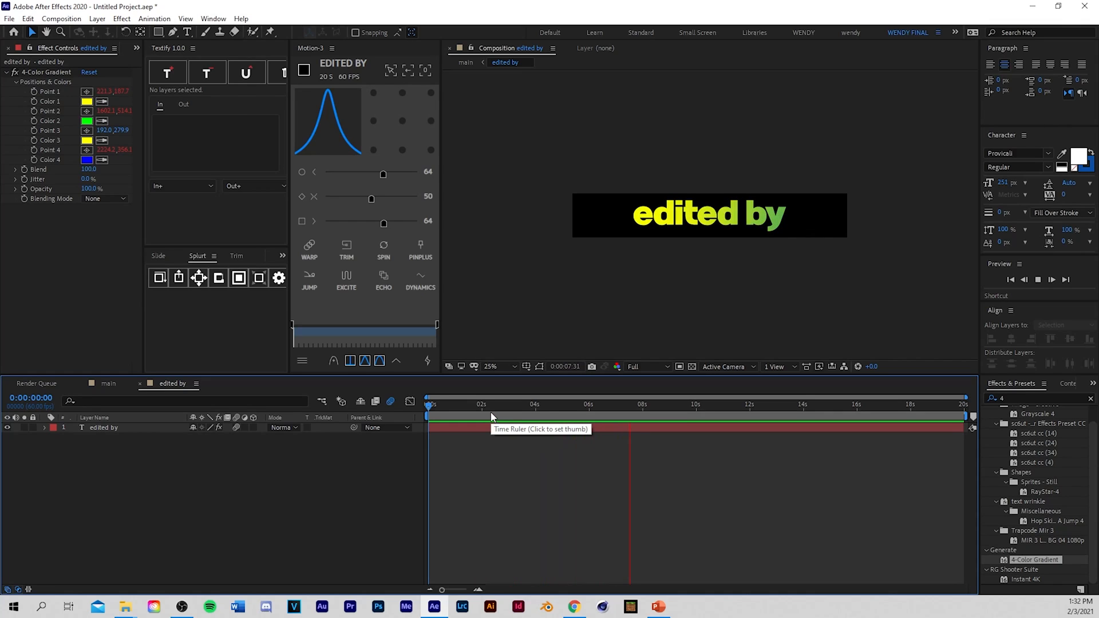
Step: Return to the main composition and preview the title animation from the beginning with the colored "edited by" text
drag(461, 411, 407, 429)
click(108, 384)
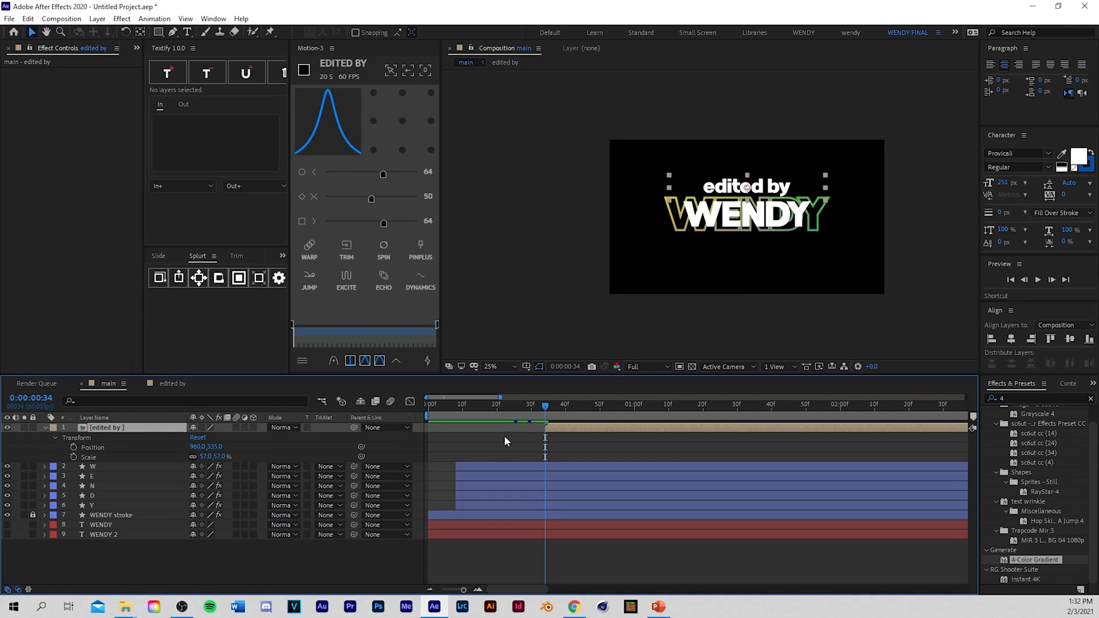
drag(504, 414, 410, 438)
key(space)
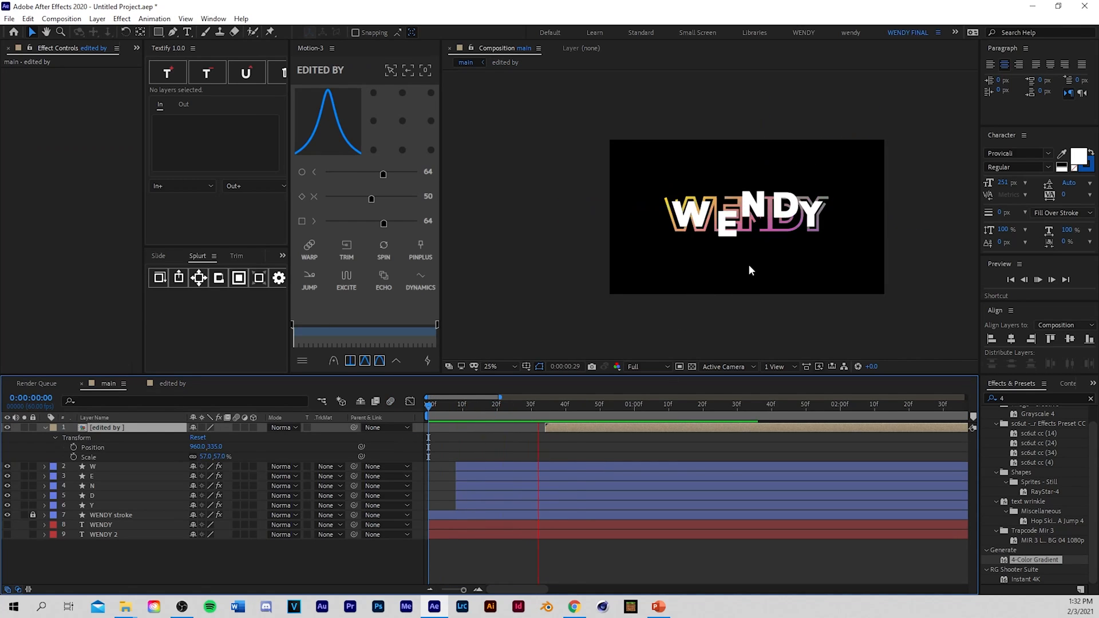
scroll(734, 235, up, 2)
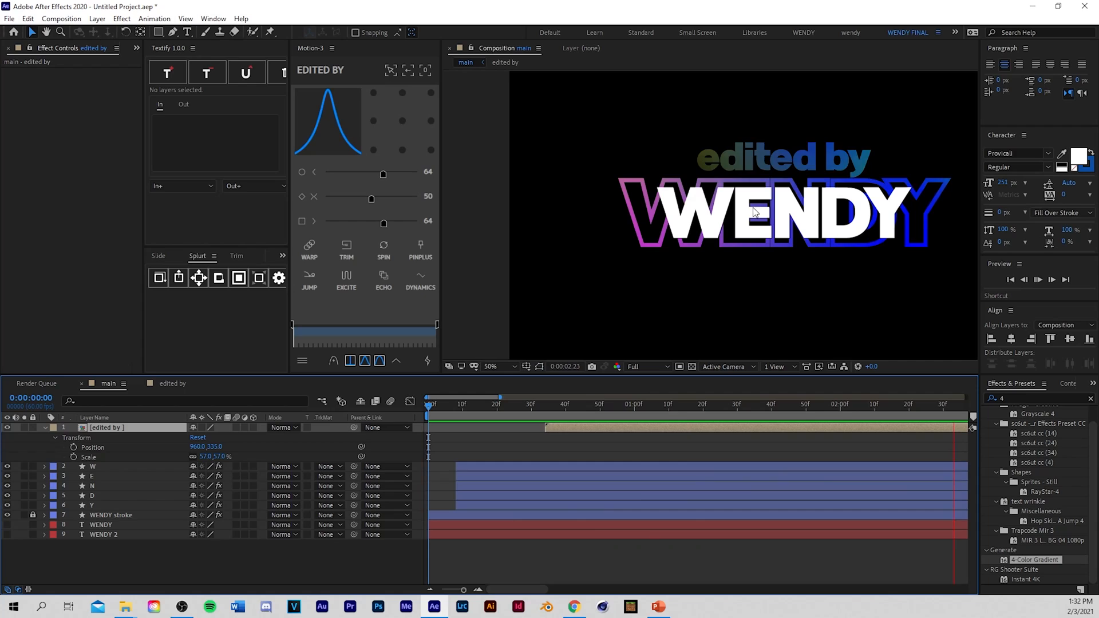
Step: Scale the "edited by" layer to 39% in the main composition, and preview the title animation from the beginning
click(584, 415)
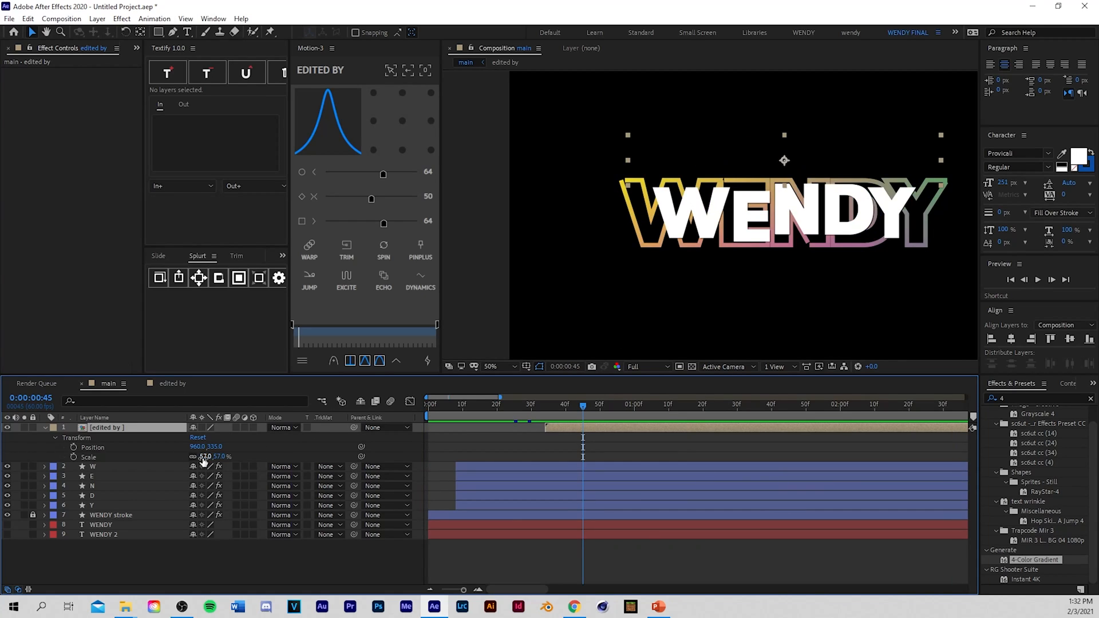
drag(220, 457, 210, 458)
drag(583, 405, 417, 407)
key(space)
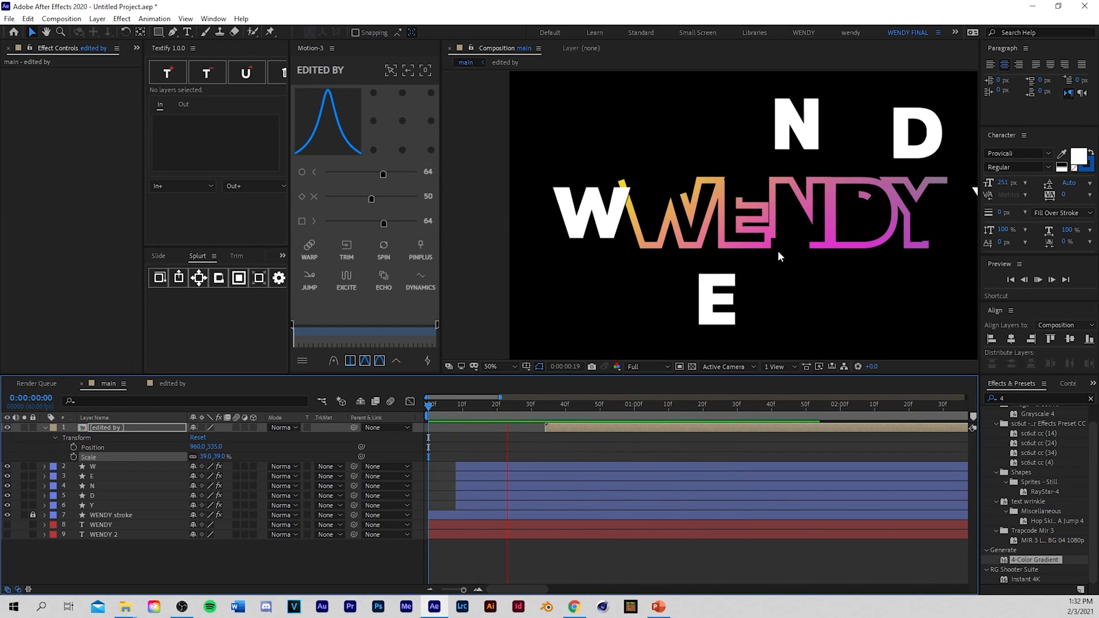
key(comma)
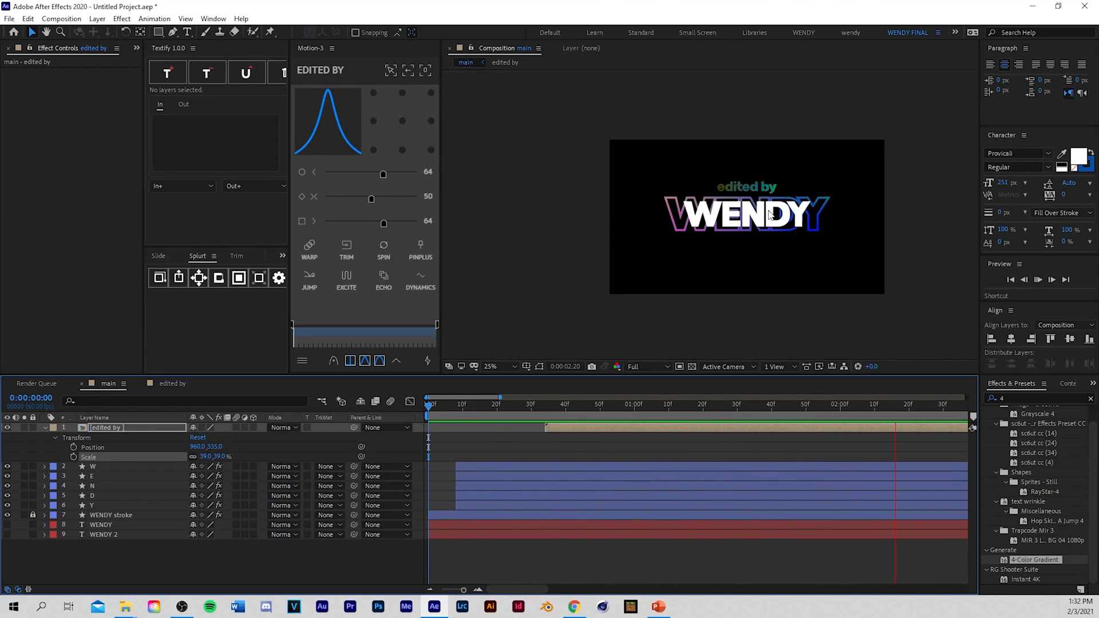
scroll(770, 192, up, 1)
scroll(825, 289, down, 1)
key(space)
drag(789, 254, 730, 272)
key(space)
Step: Add the expression wiggle(2,5) to the Position of the "edited by" layer in the main composition
mouse_move(455, 590)
mouse_down()
mouse_move(437, 601)
mouse_move(448, 599)
mouse_up()
drag(428, 412, 587, 424)
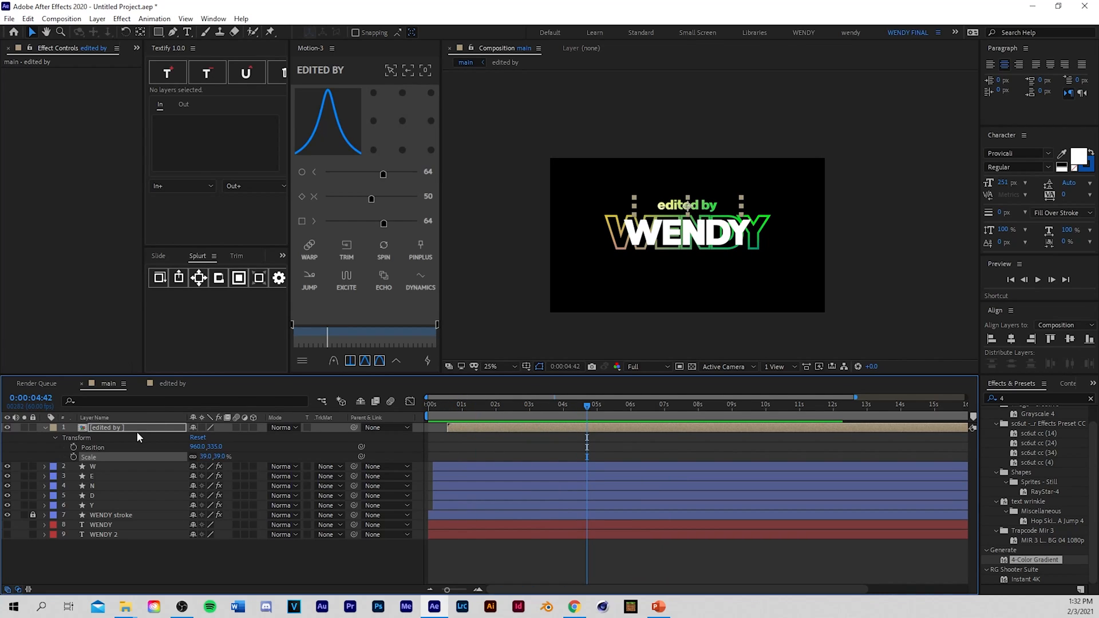
key(u)
key(p)
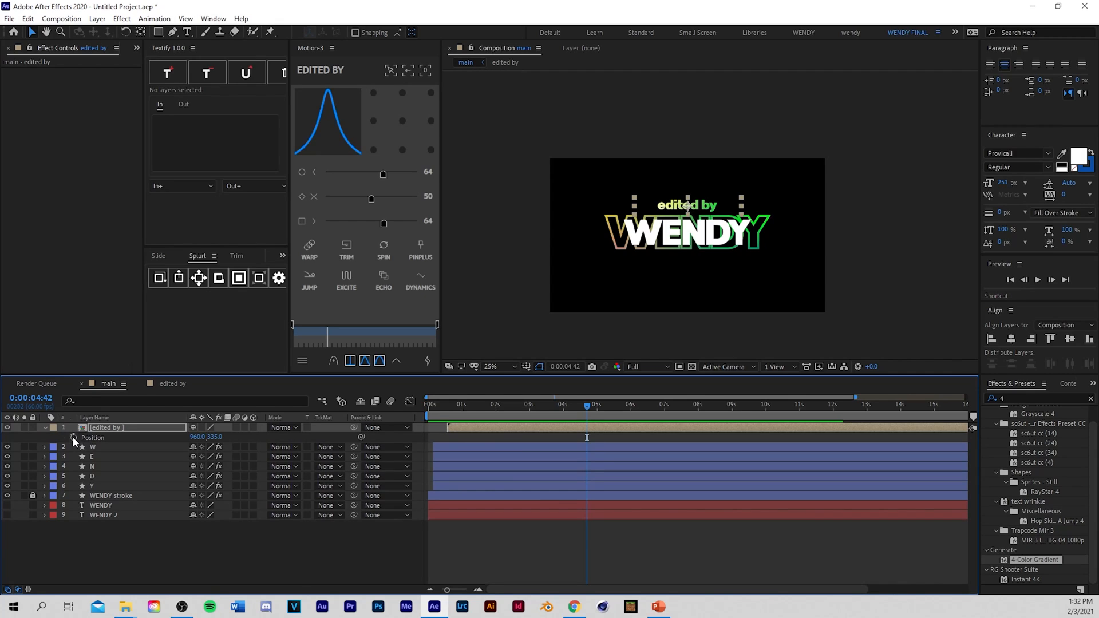
alt+click(73, 438)
text(wiggle)
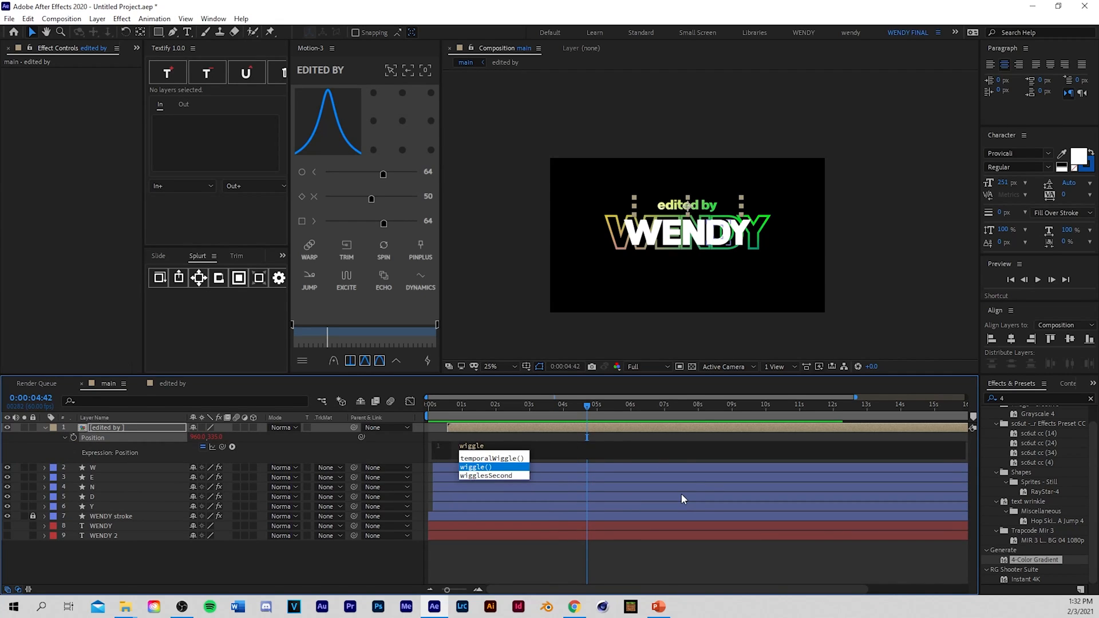
key(Return)
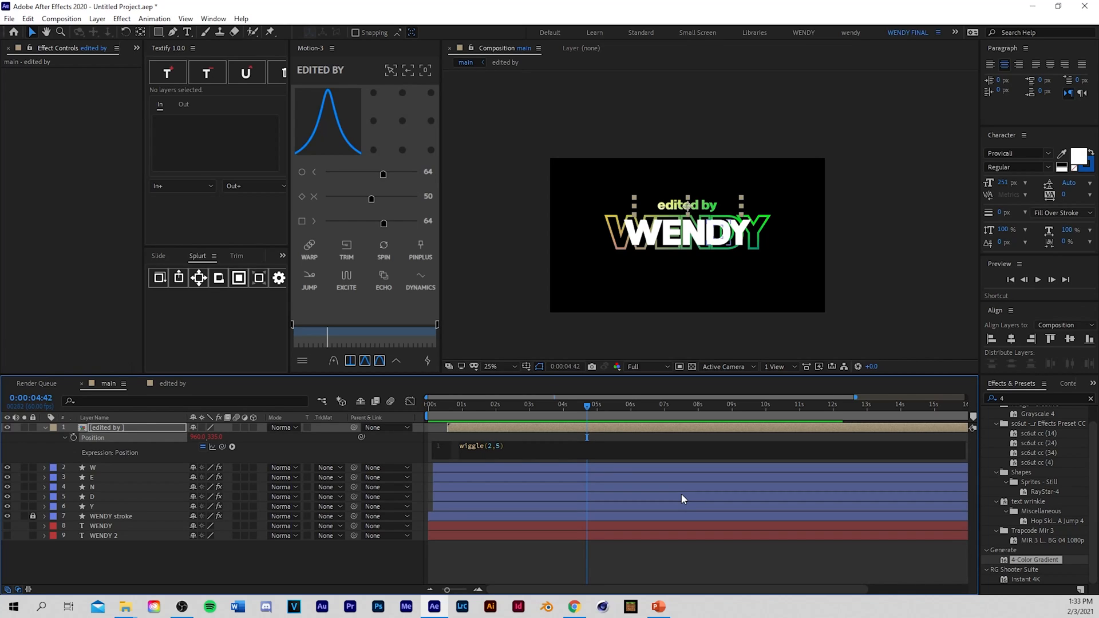
scroll(644, 303, up, 2)
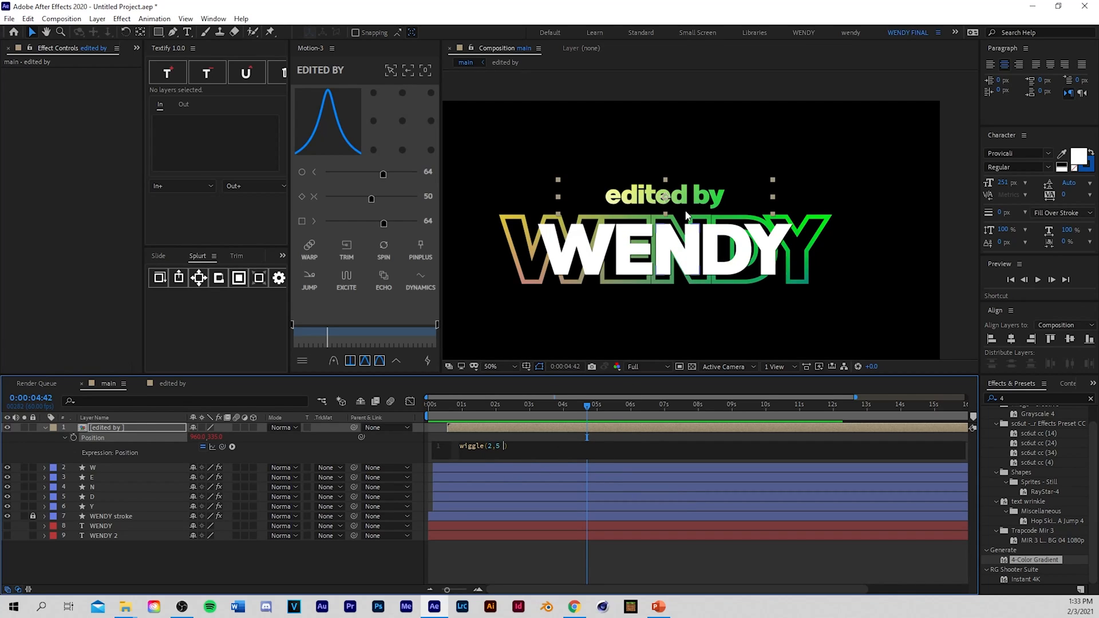
click(536, 554)
Step: Preview the "edited by" position wiggle from about 2 seconds
drag(564, 406, 500, 406)
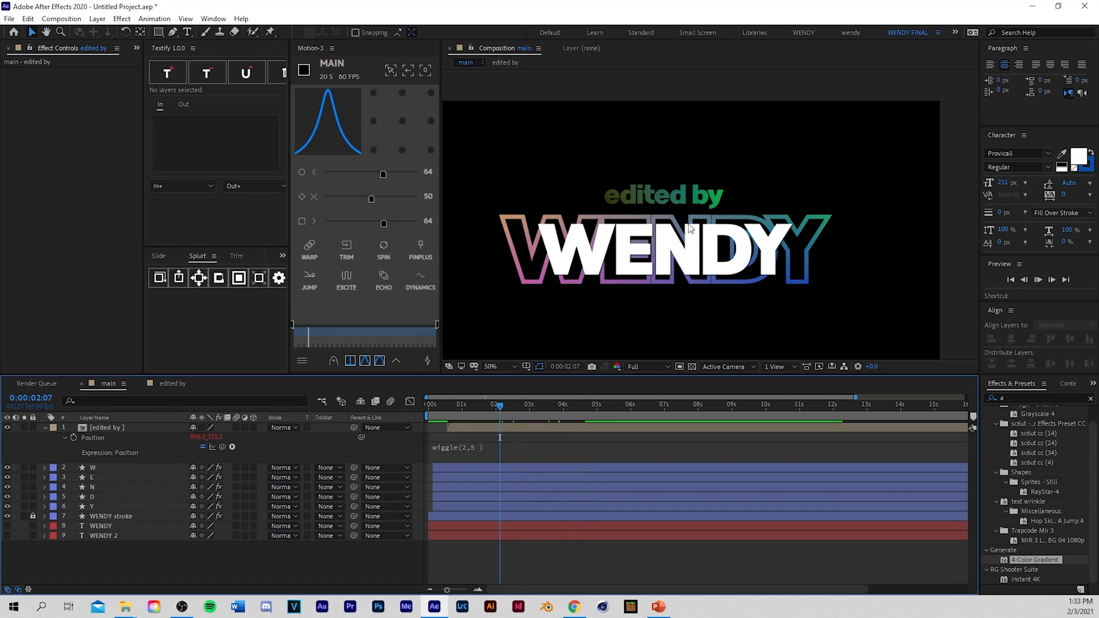
key(space)
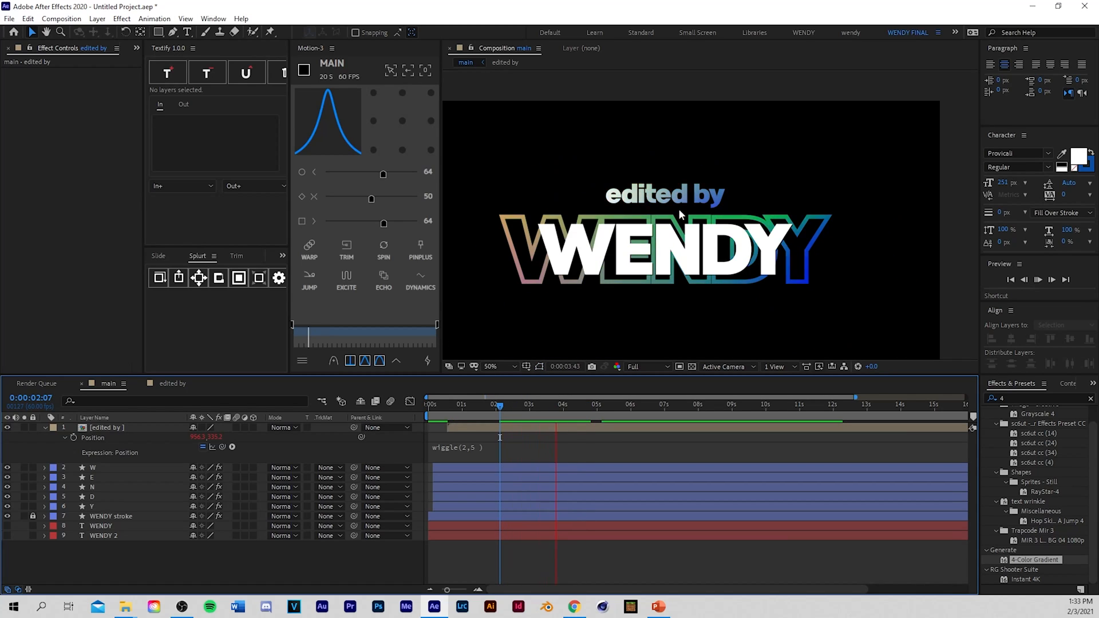
scroll(678, 207, down, 2)
drag(502, 407, 492, 408)
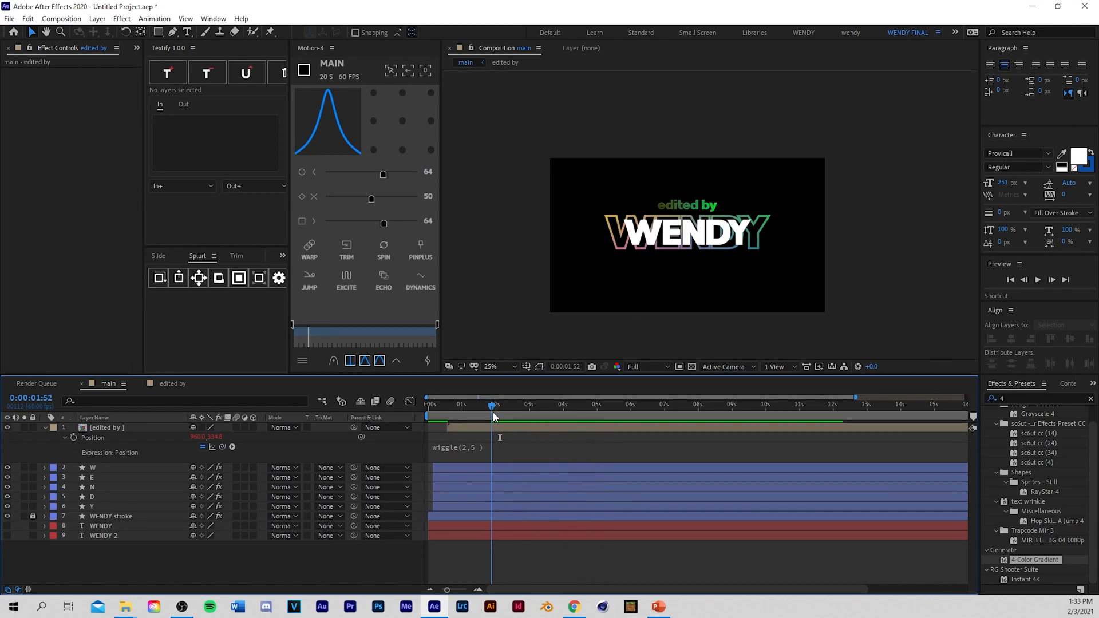
Step: Pre-compose the five letter layers W, E, N, D and Y into a composition named "wendy fill", moving all attributes into it
click(448, 477)
click(448, 468)
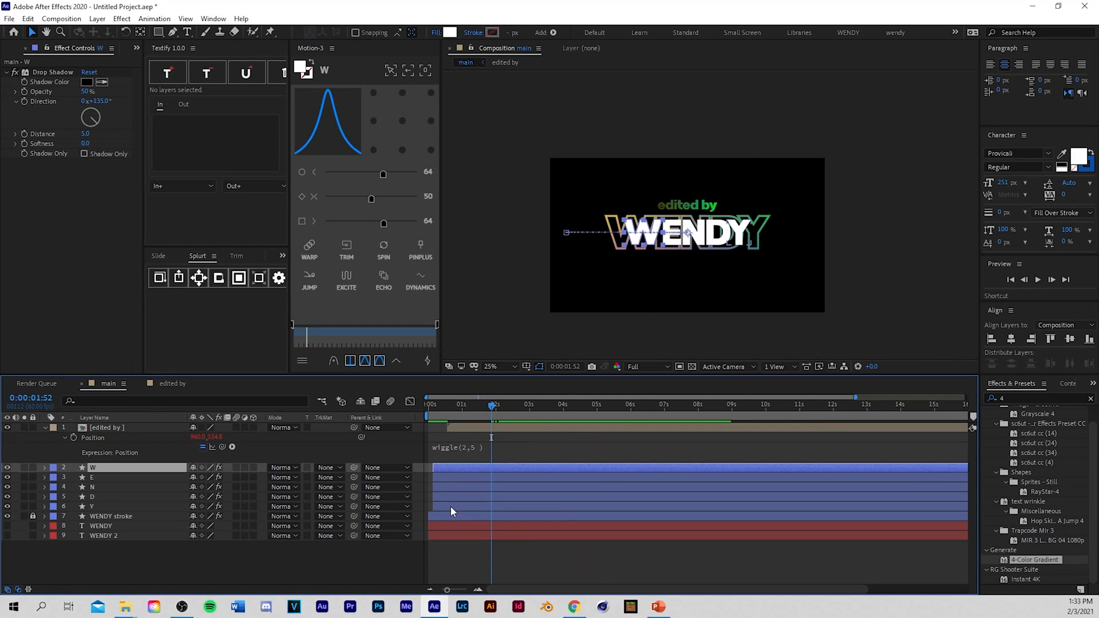
shift+click(451, 507)
scroll(646, 254, up, 2)
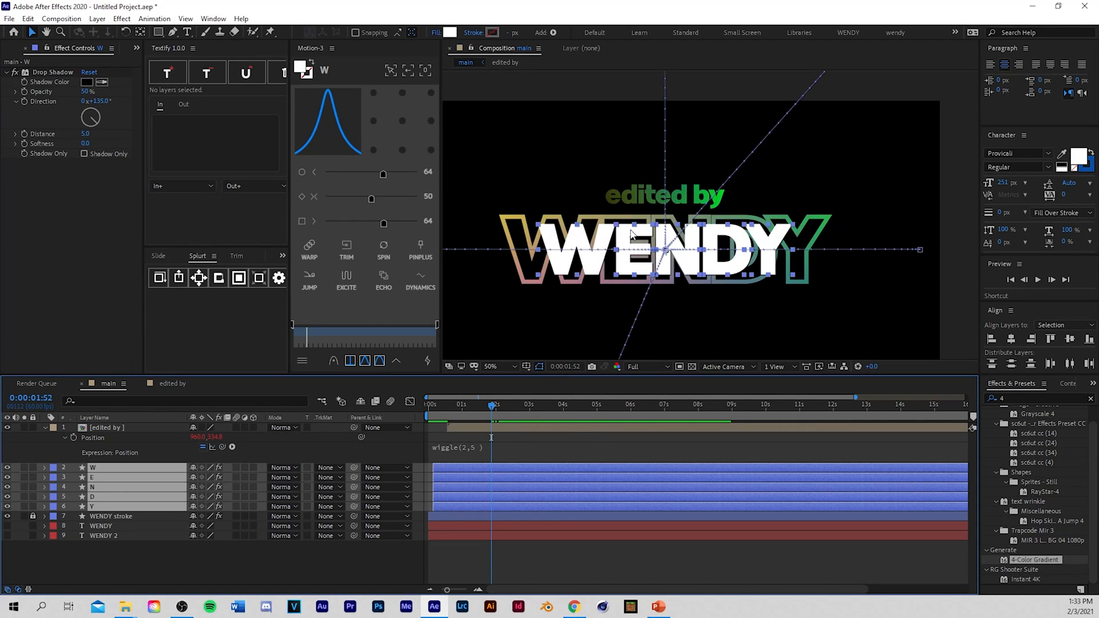
drag(458, 417, 435, 477)
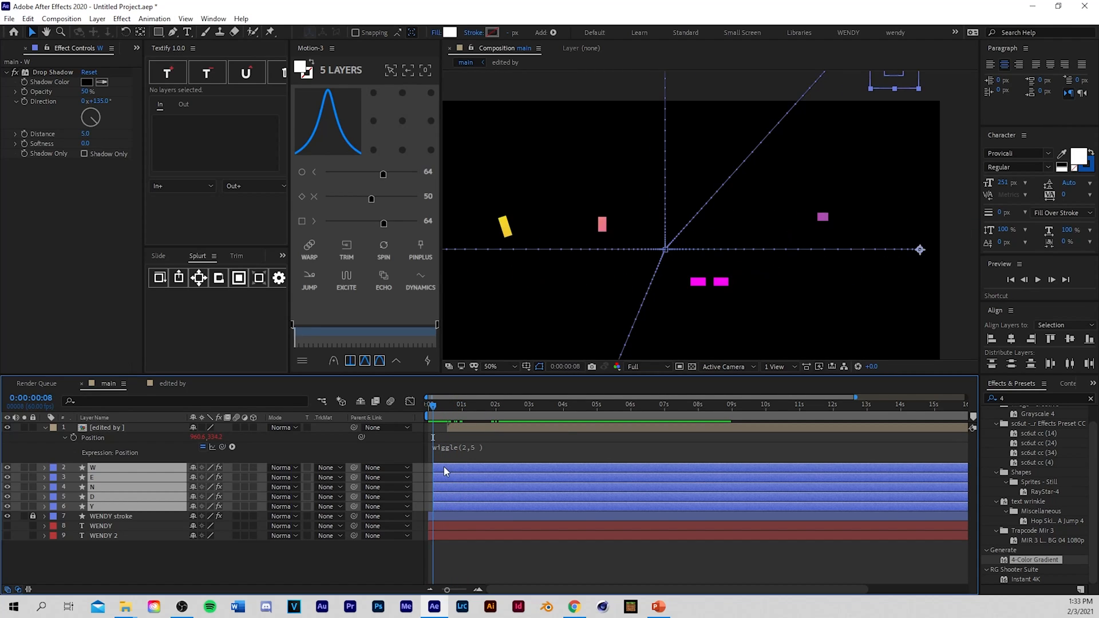
right_click(444, 467)
click(479, 407)
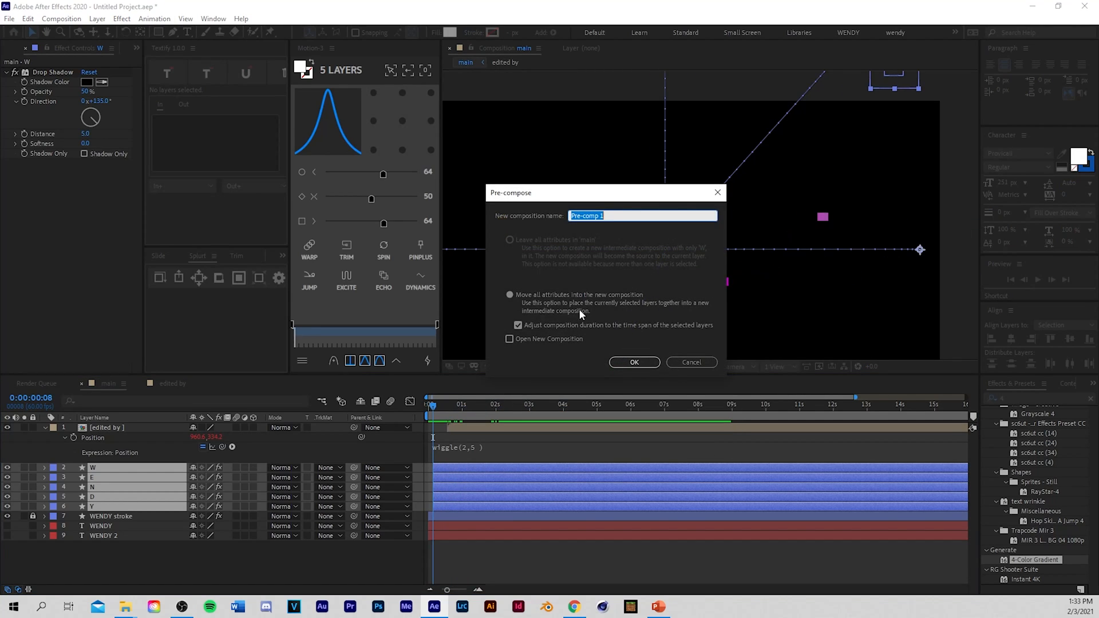
click(538, 294)
double_click(595, 215)
key(ctrl+a)
text(wendy fi)
key(Return)
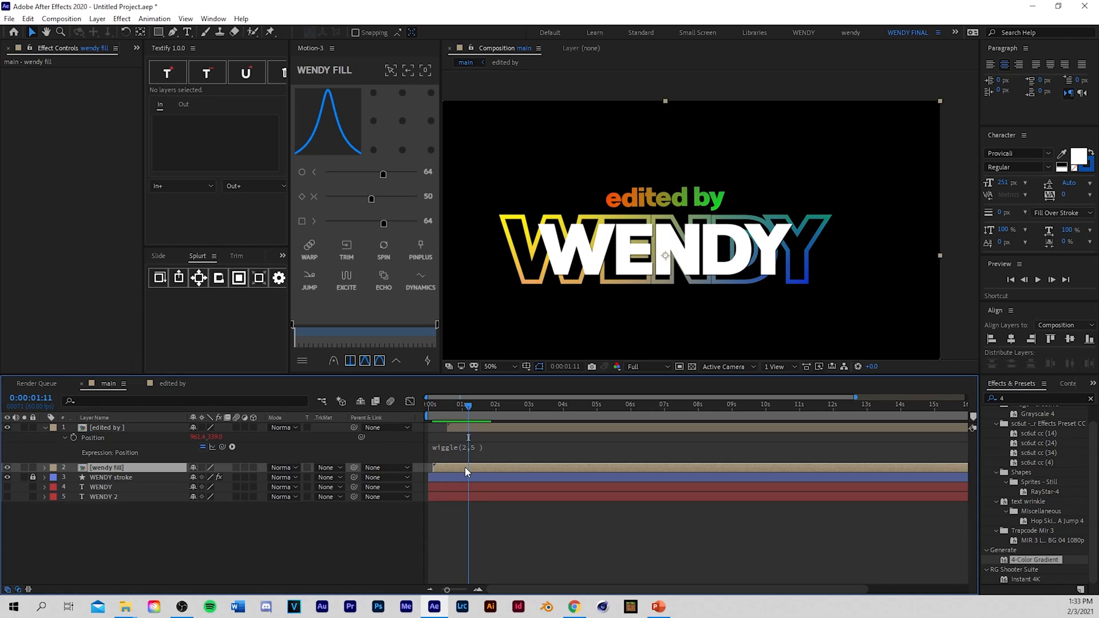
Step: Add the expression wiggle(2,5) to the Position of the "wendy fill" layer in the main composition
key(p)
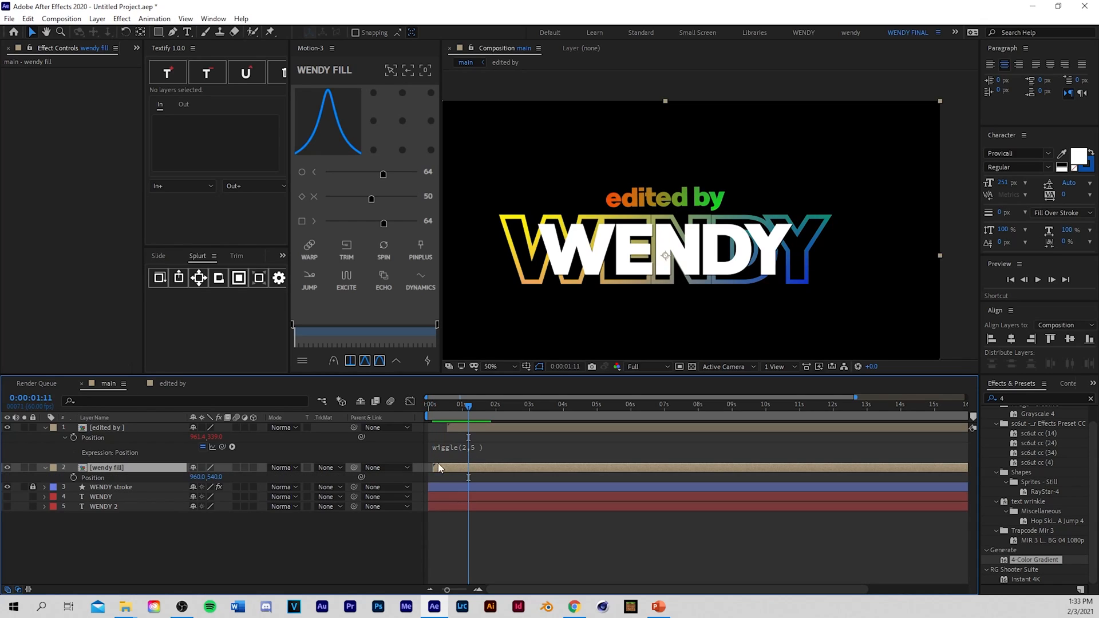
alt+click(73, 477)
text(wig)
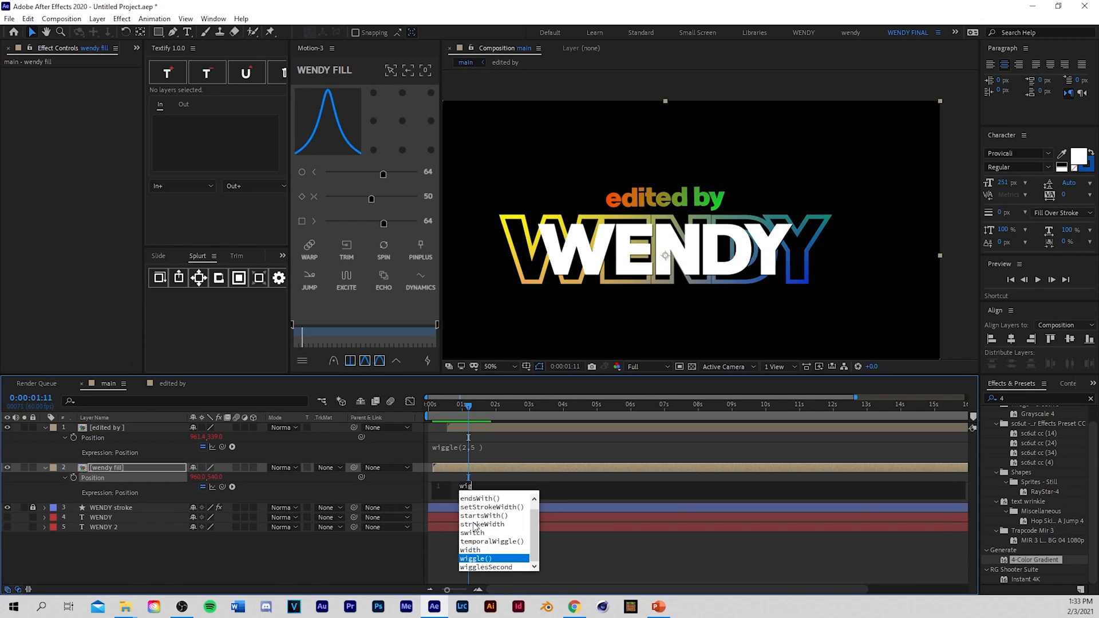
text(gle)
right_click(474, 526)
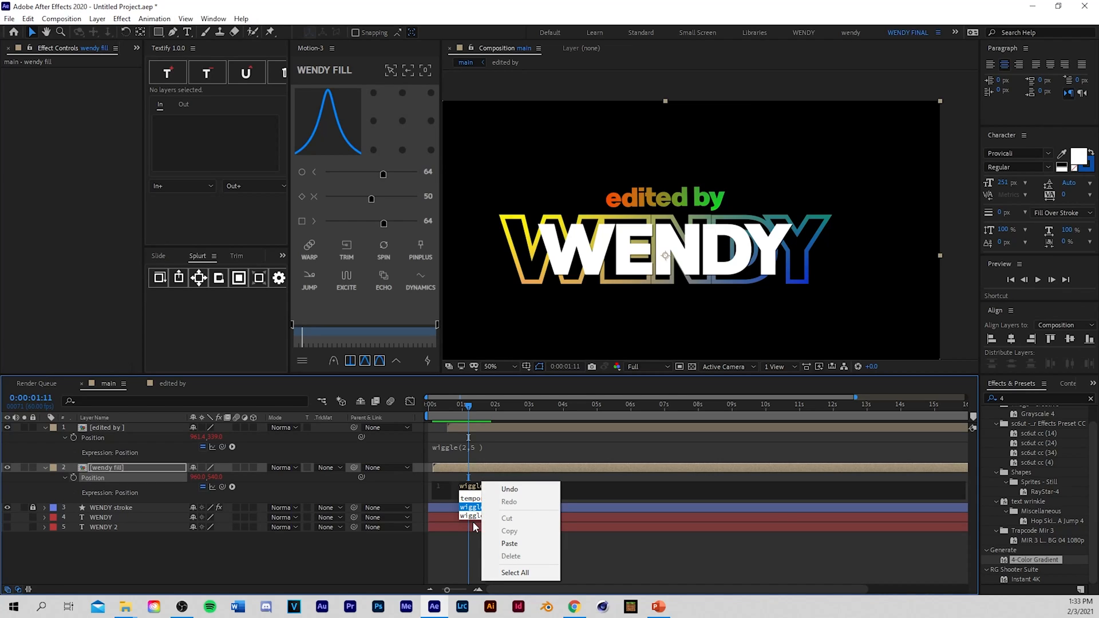
click(573, 493)
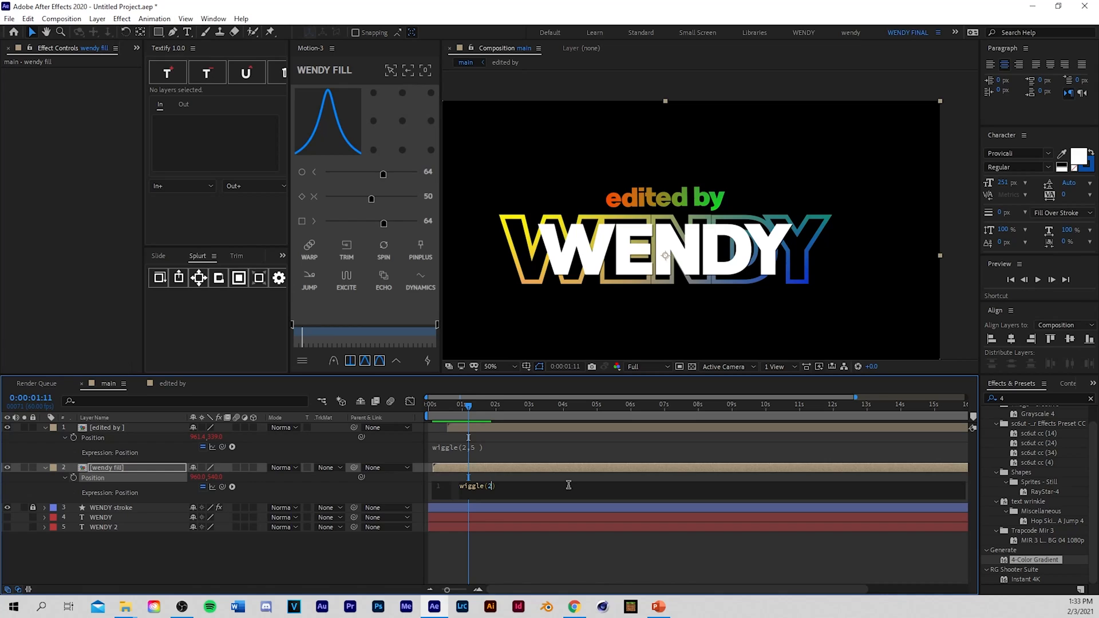
click(443, 439)
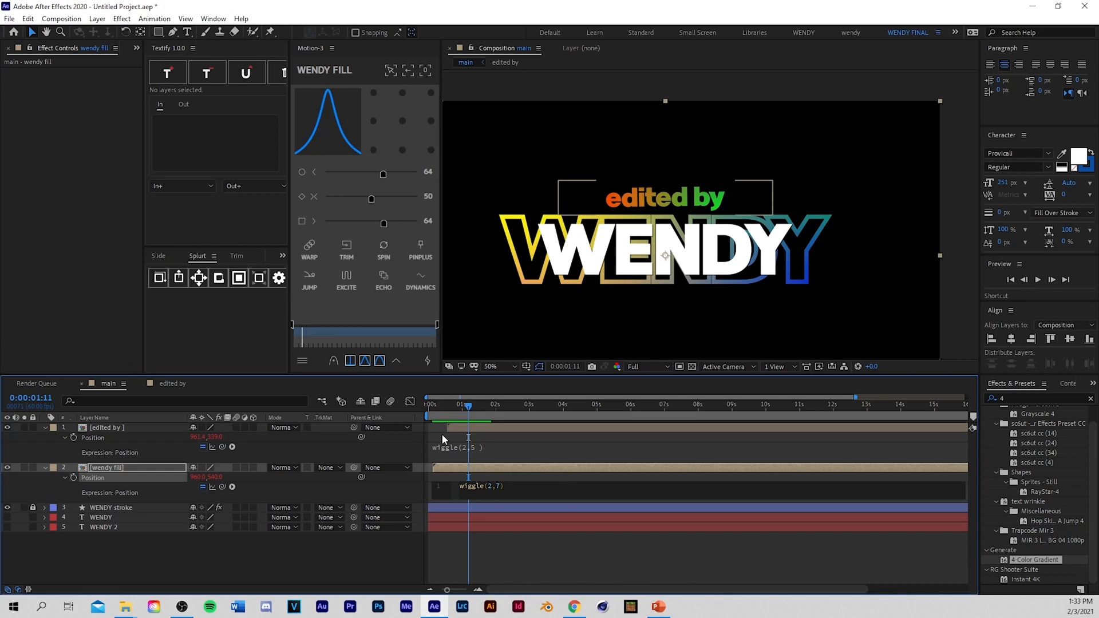
click(459, 194)
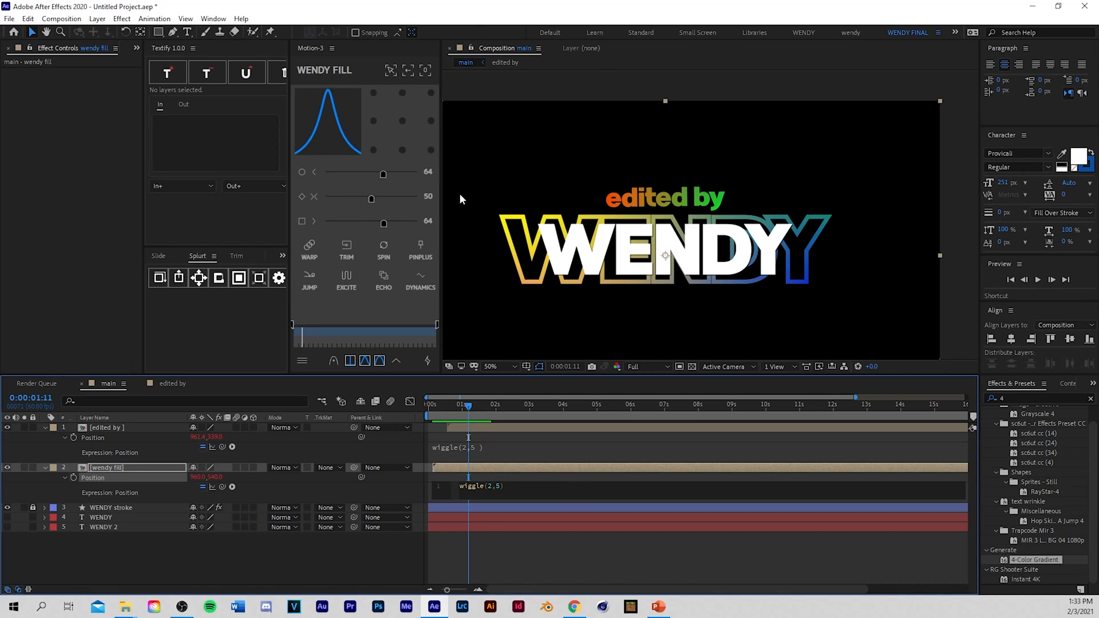
click(486, 543)
Step: Preview the title animation from the beginning with the wiggling "edited by" and "wendy fill" layers
key(space)
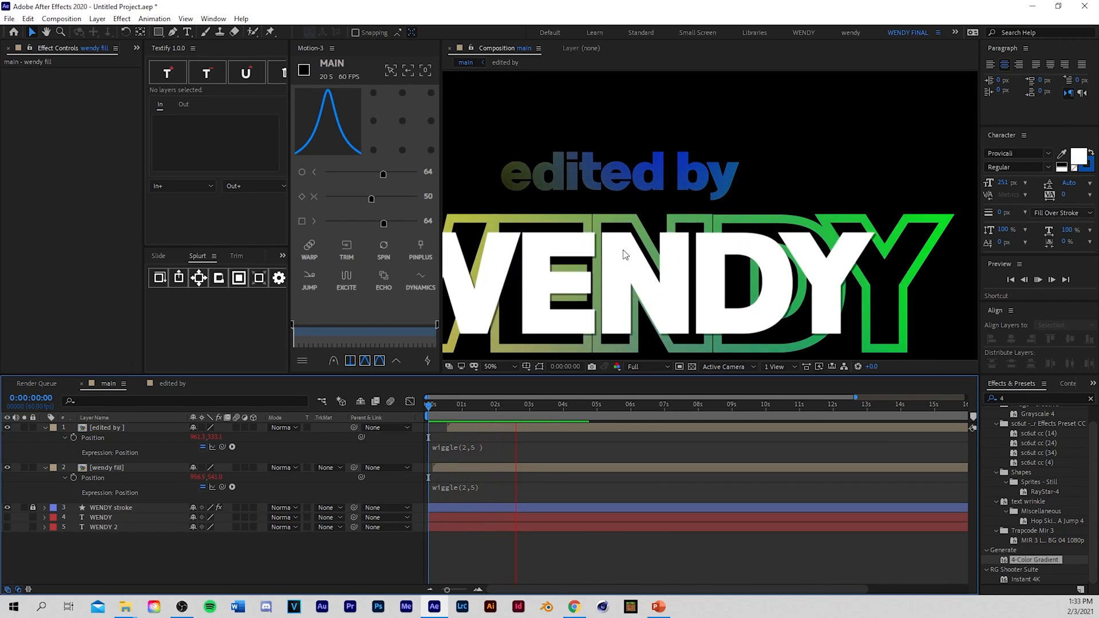
scroll(624, 254, down, 2)
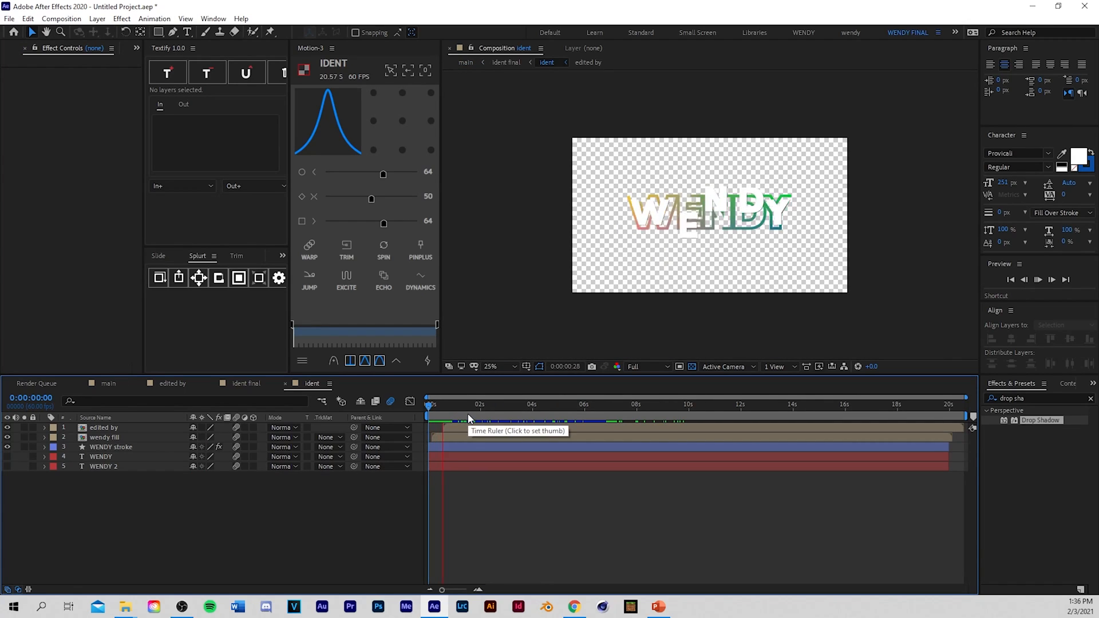
key(space)
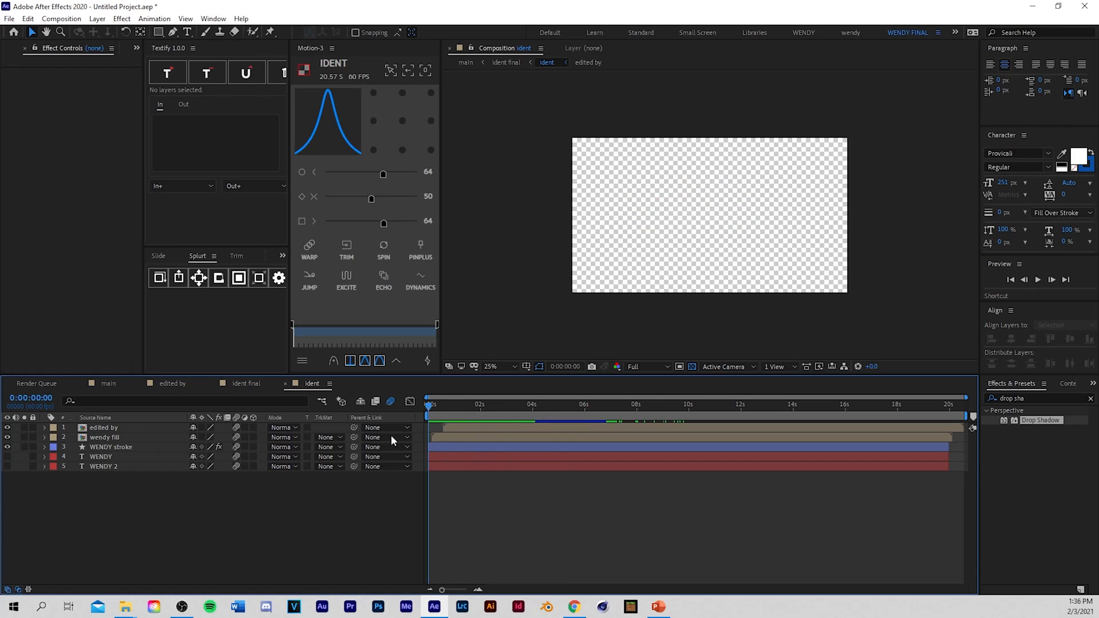
Step: Open the "edited by" composition from the ident composition and reveal the text layer's animated properties
drag(429, 429, 532, 428)
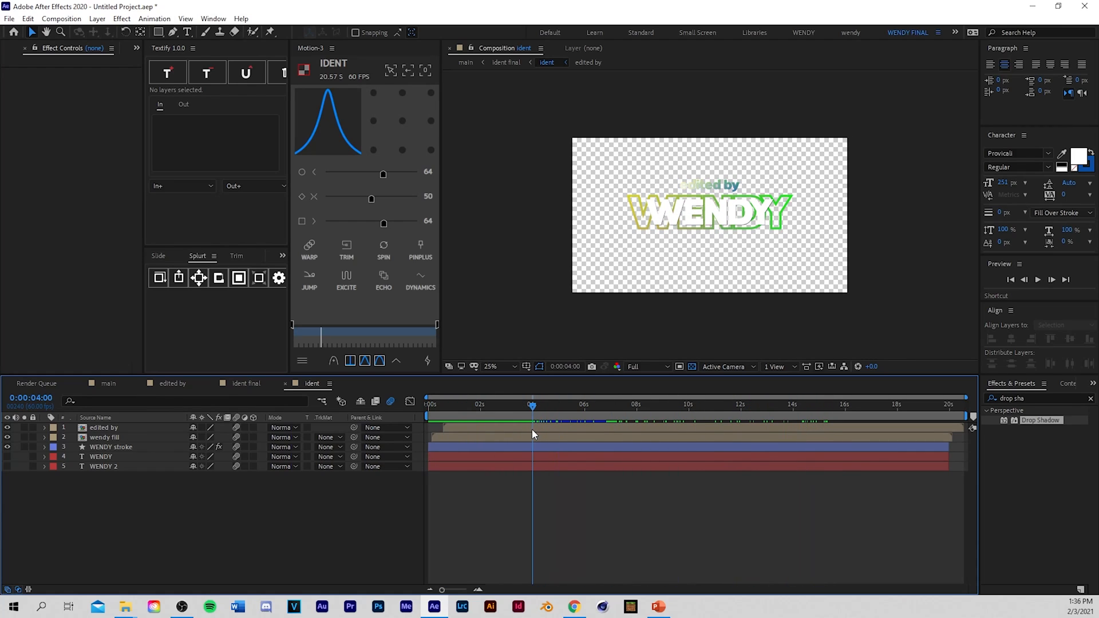
double_click(132, 430)
click(479, 430)
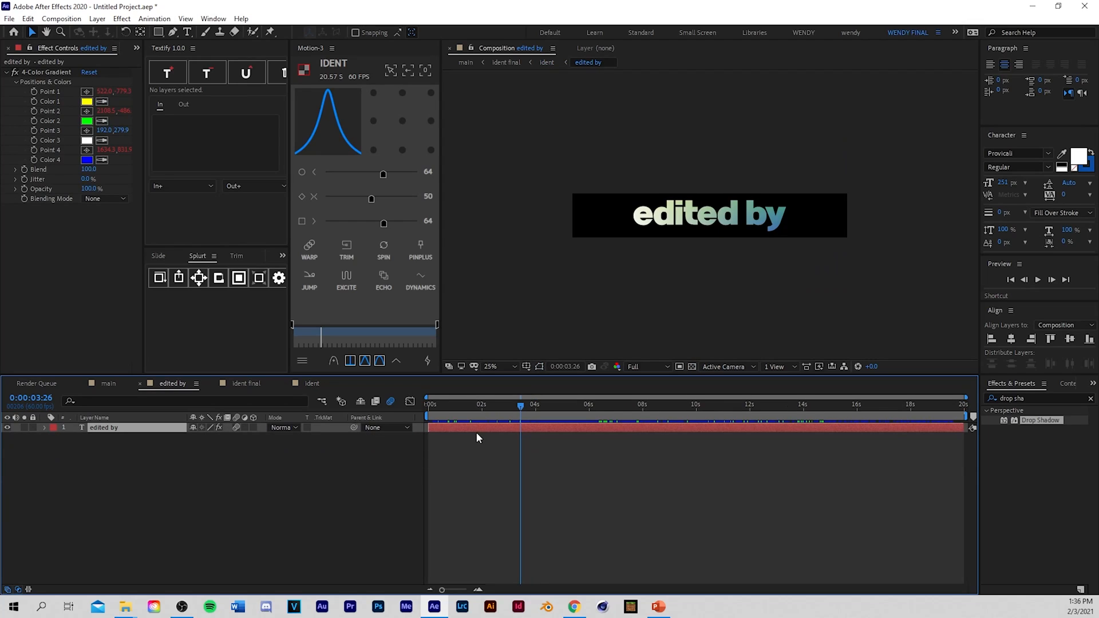
key(u)
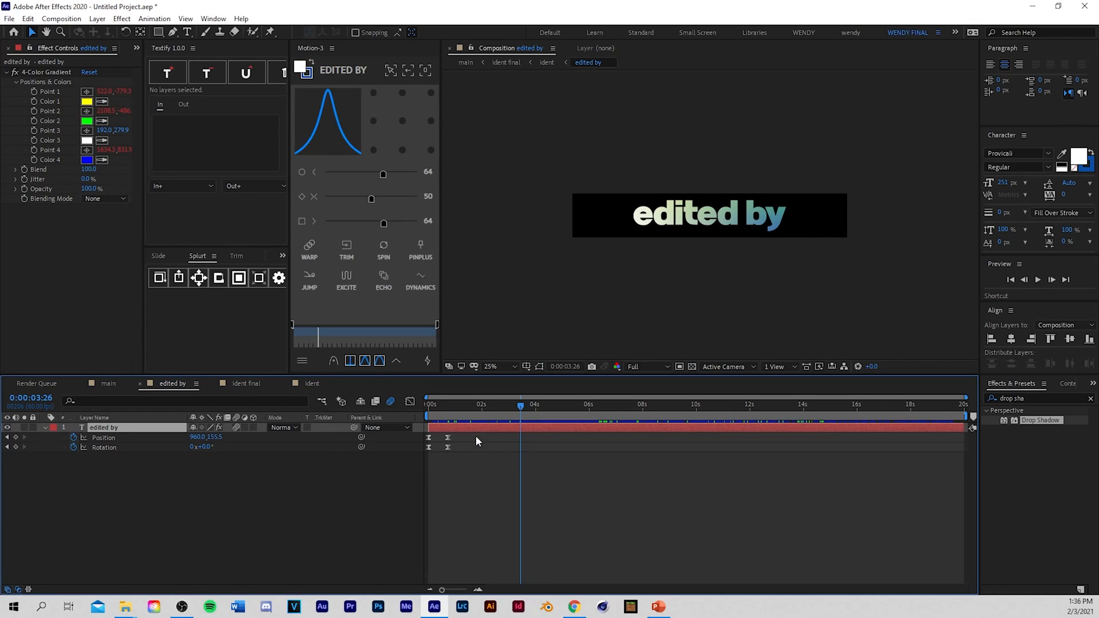
Step: Add Position and Rotation keyframes to the "edited by" text at 6:00 and at 5:40
drag(523, 407, 590, 410)
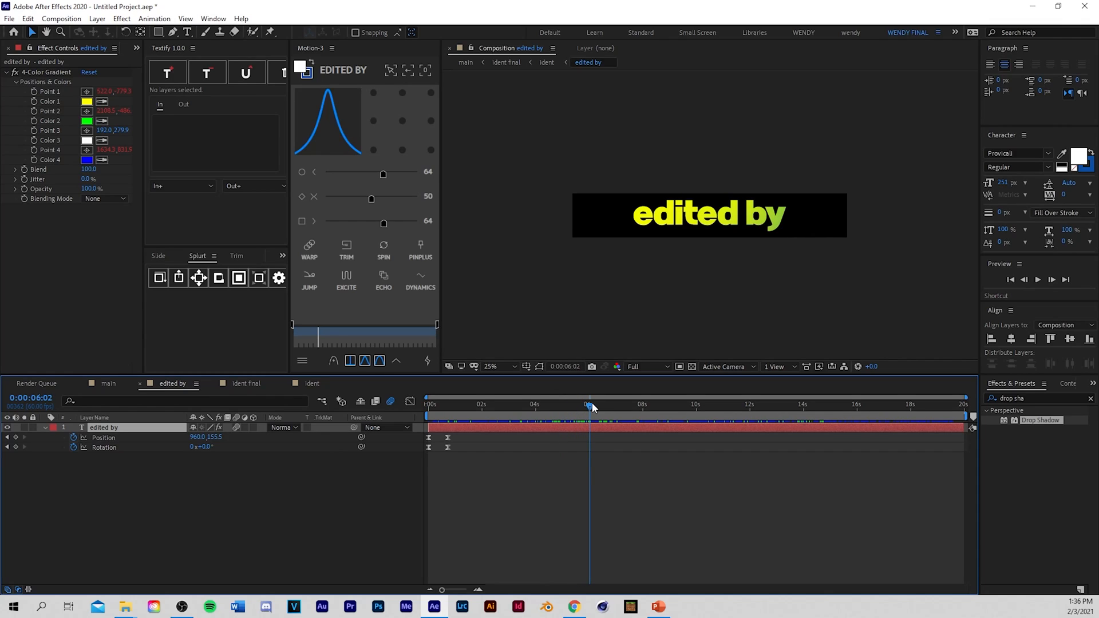
click(1023, 281)
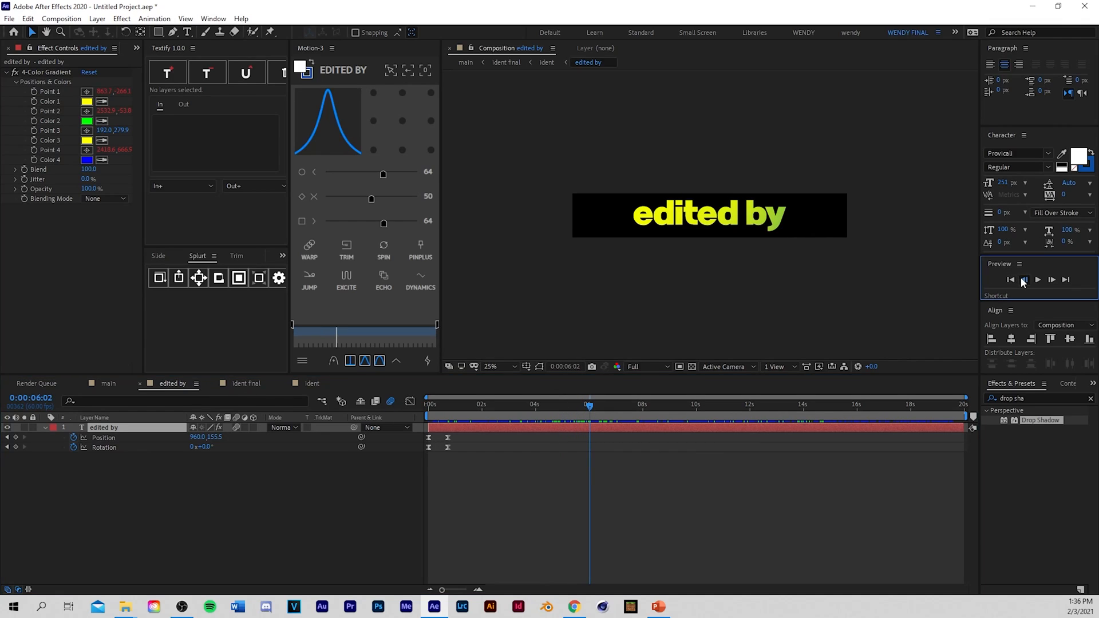
click(16, 438)
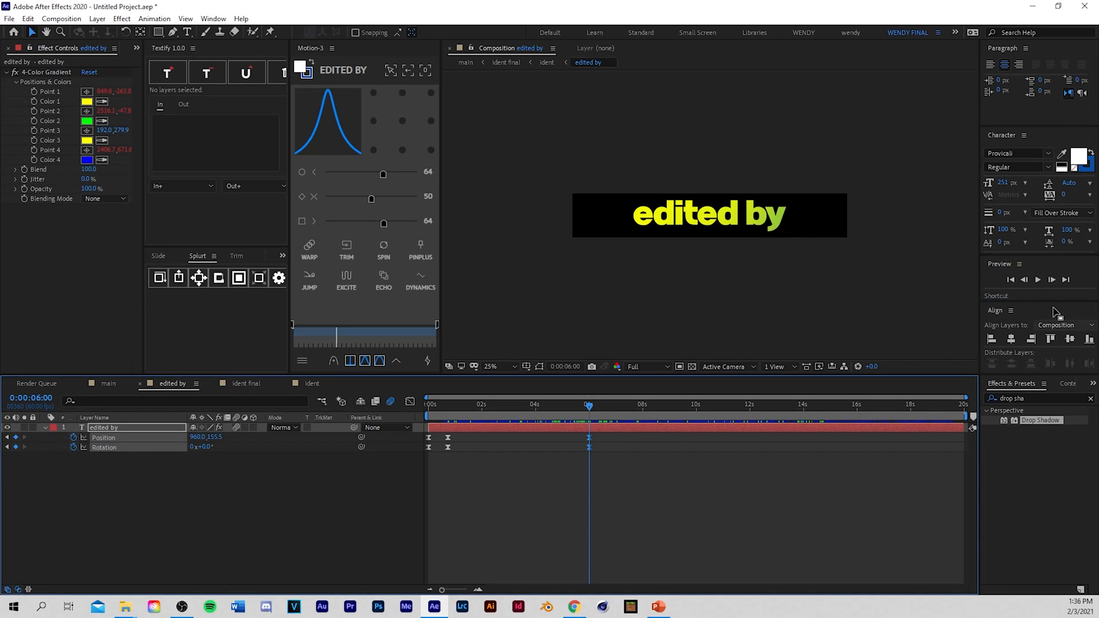
click(1024, 281)
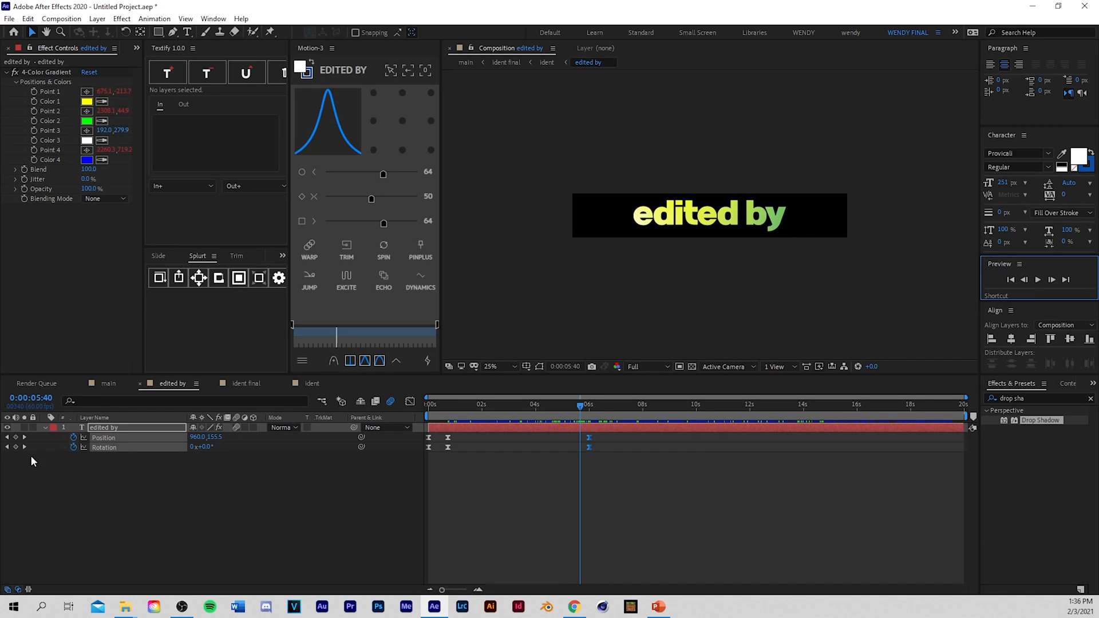
click(16, 438)
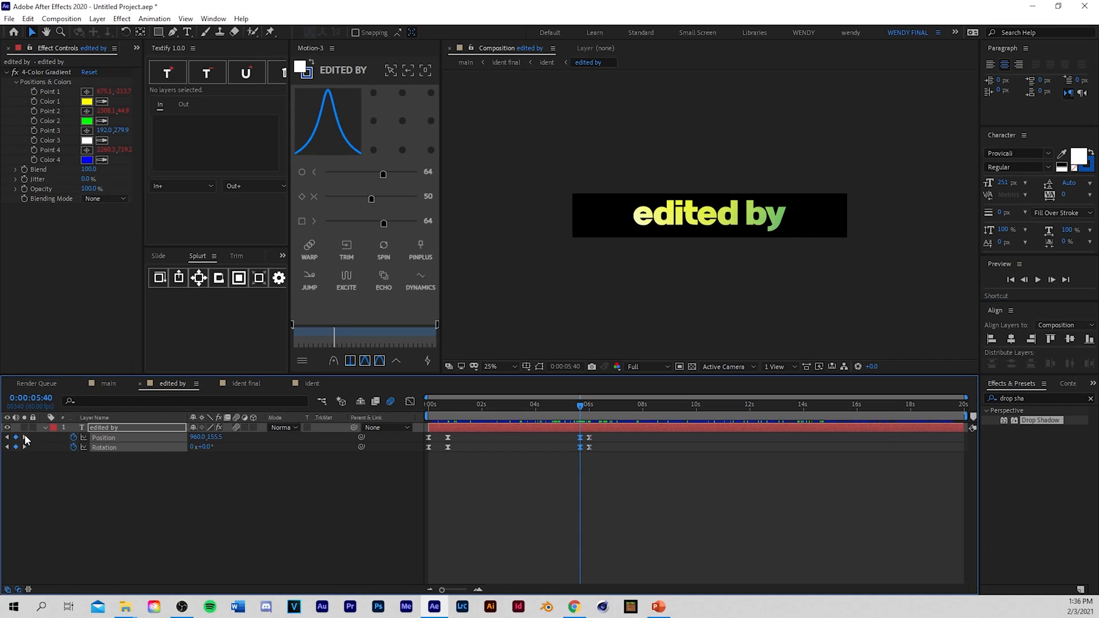
Step: At the 6:00 keyframes, lower the "edited by" text to Position Y 549.5, set its Rotation to 45°, and preview the exit
click(25, 438)
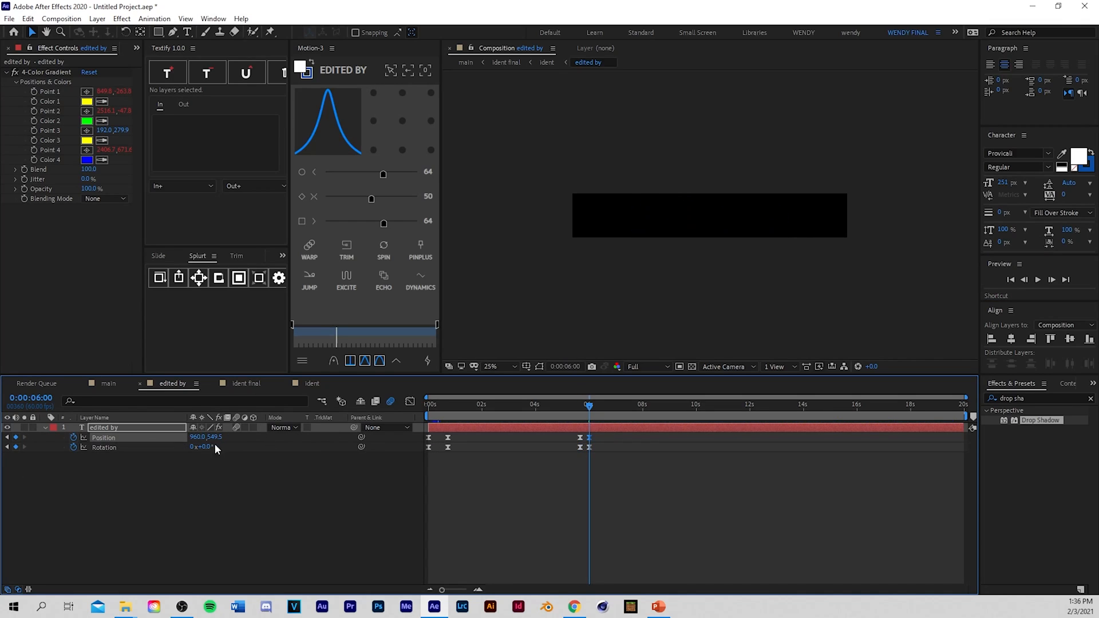
click(203, 447)
text(45)
key(Return)
key(space)
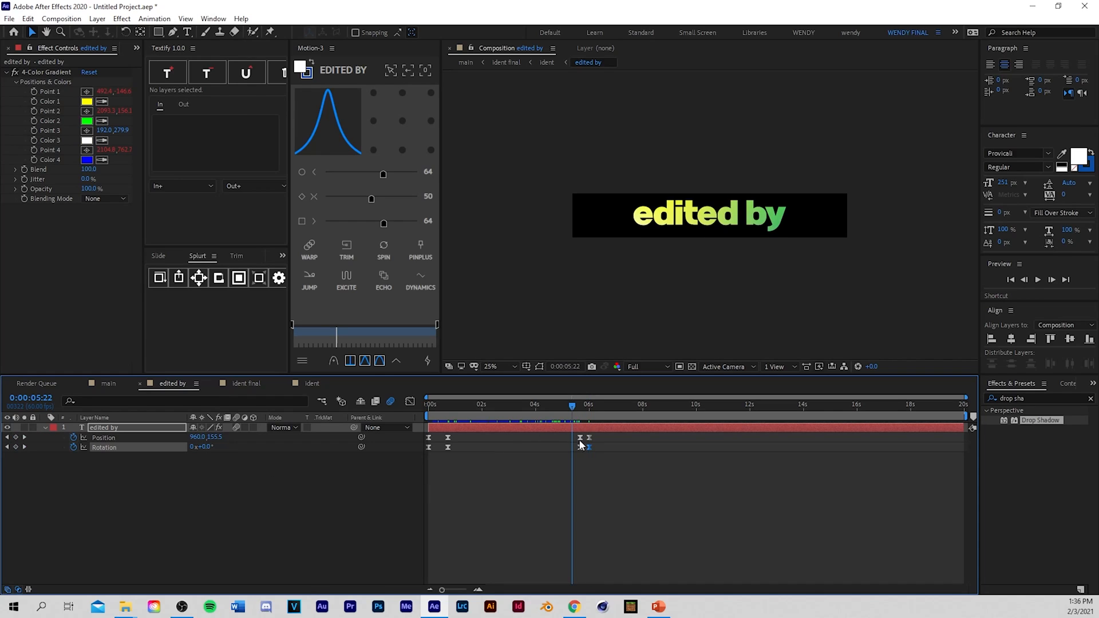
Step: Move the "edited by" text further down at its 6:00 Position keyframe and preview the exit
key(k)
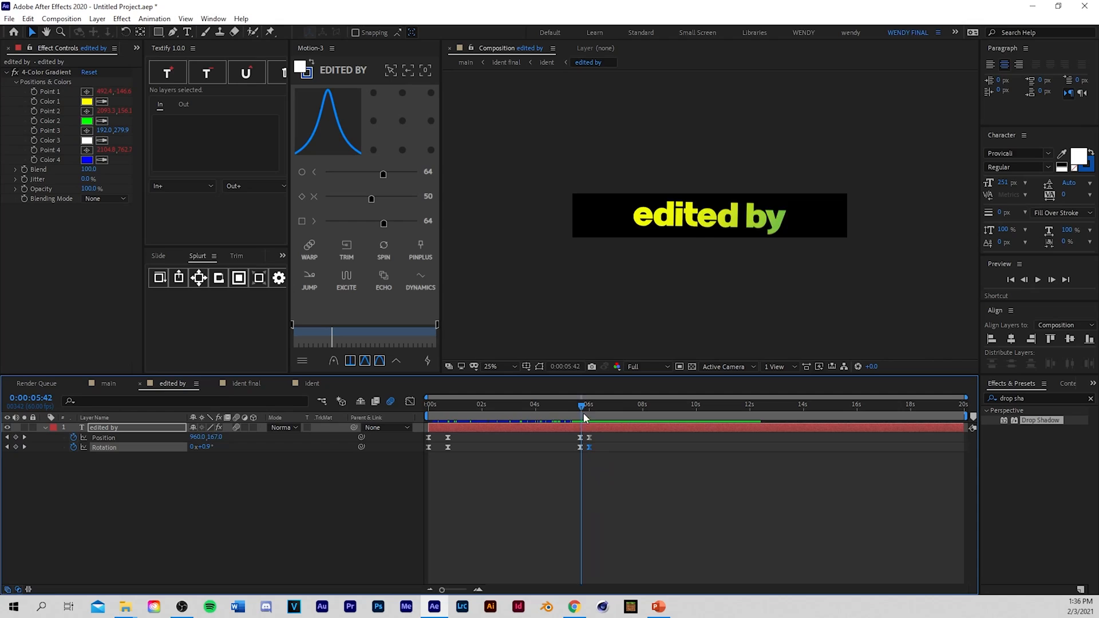
key(k)
drag(221, 441, 332, 463)
click(574, 409)
key(space)
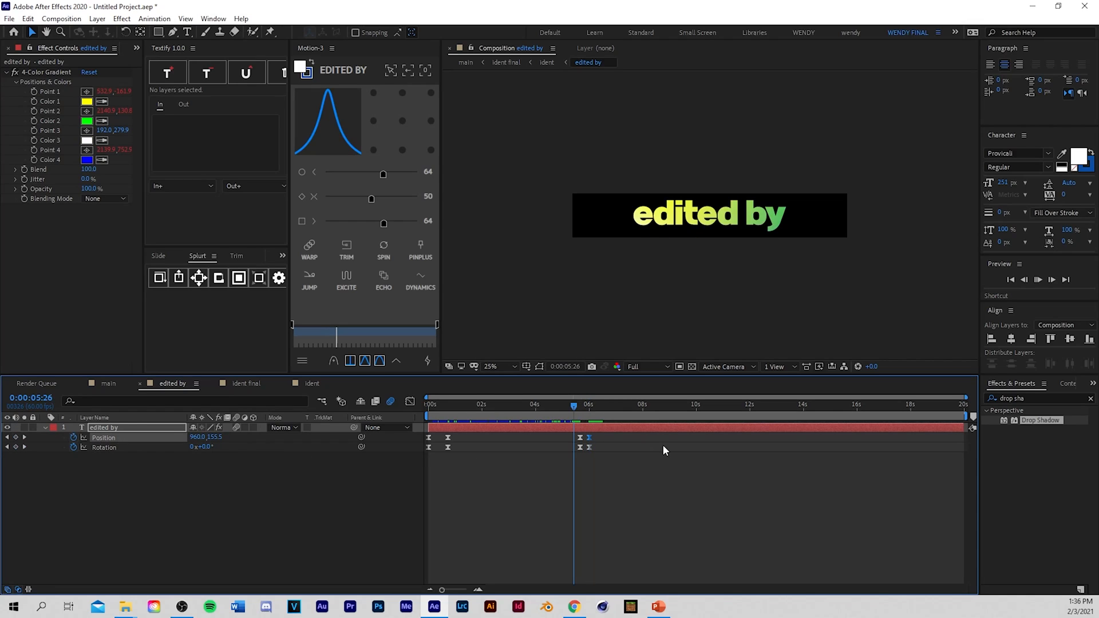
Step: Ease the four Position and Rotation exit keyframes with Motion 3 values 50, 50 and 98, and preview the exit
click(590, 410)
key(j)
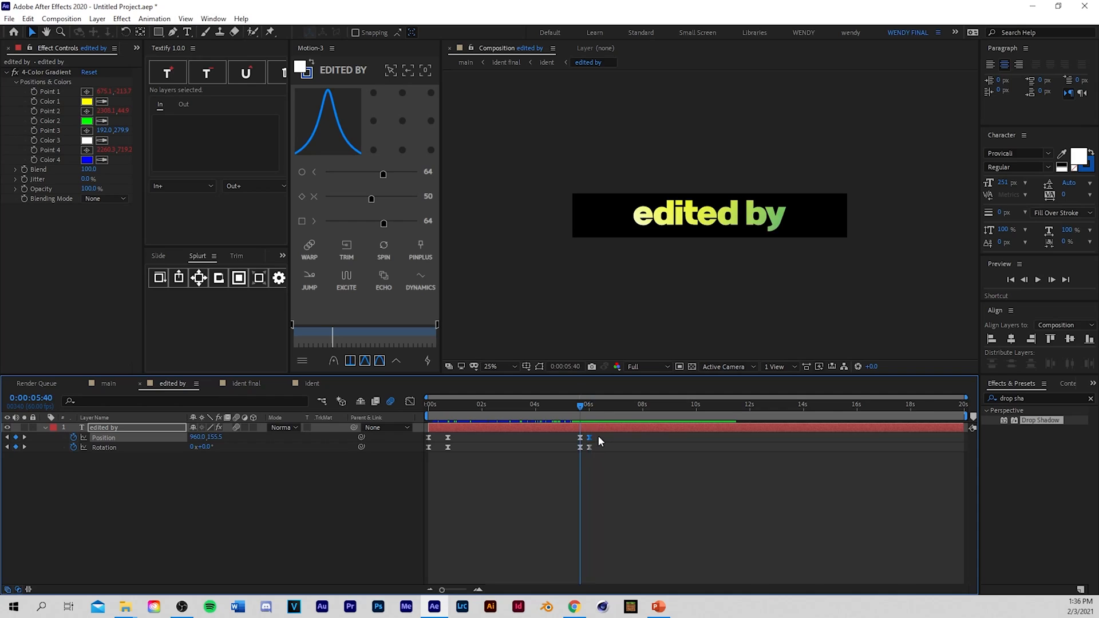
drag(597, 433, 568, 465)
click(371, 199)
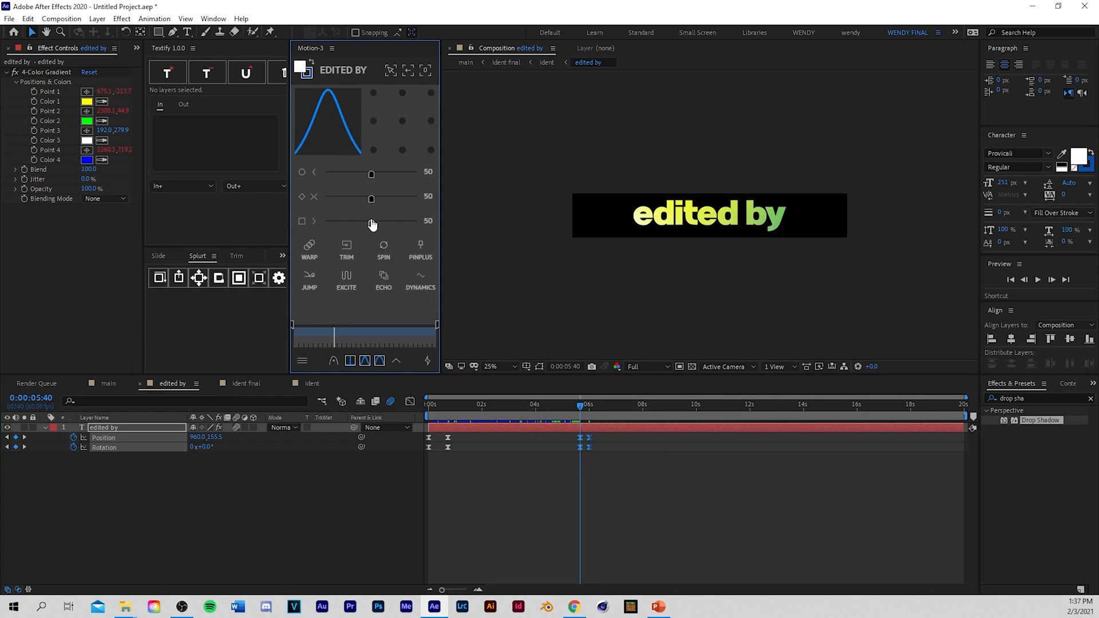
drag(371, 223, 411, 223)
click(590, 405)
click(623, 491)
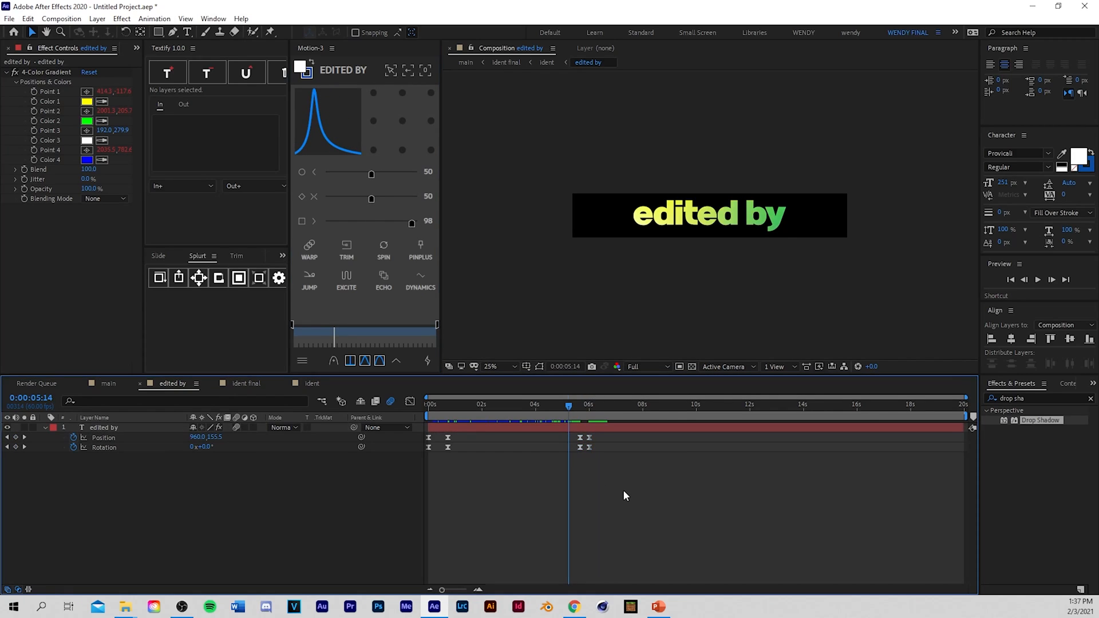
key(space)
click(581, 405)
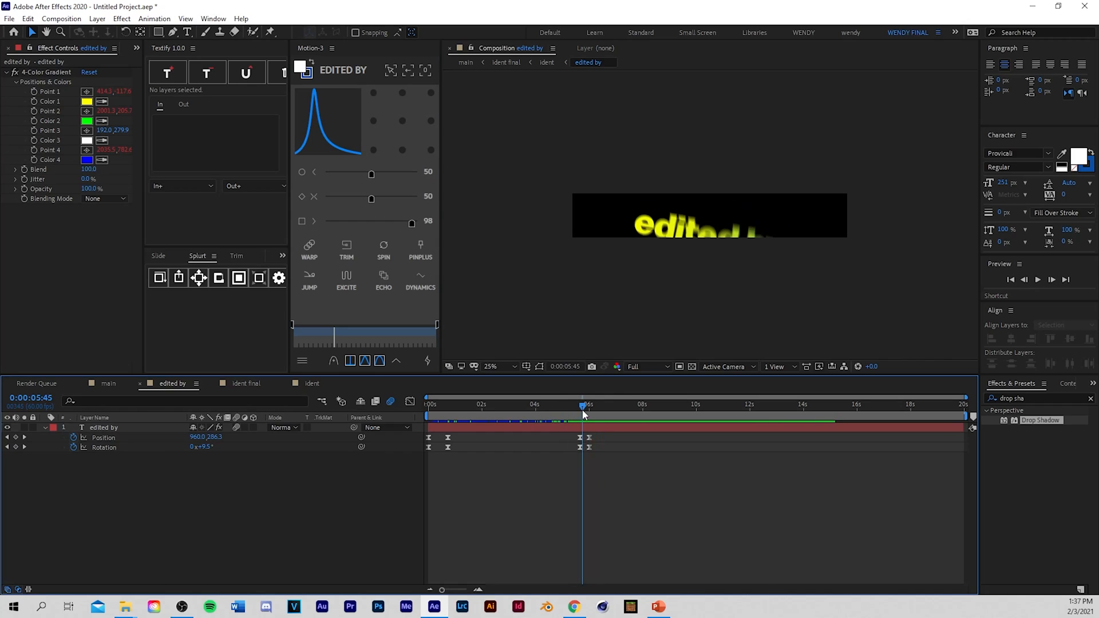
Step: Return to the main composition, preview it, and turn off the transparency grid
click(113, 387)
key(space)
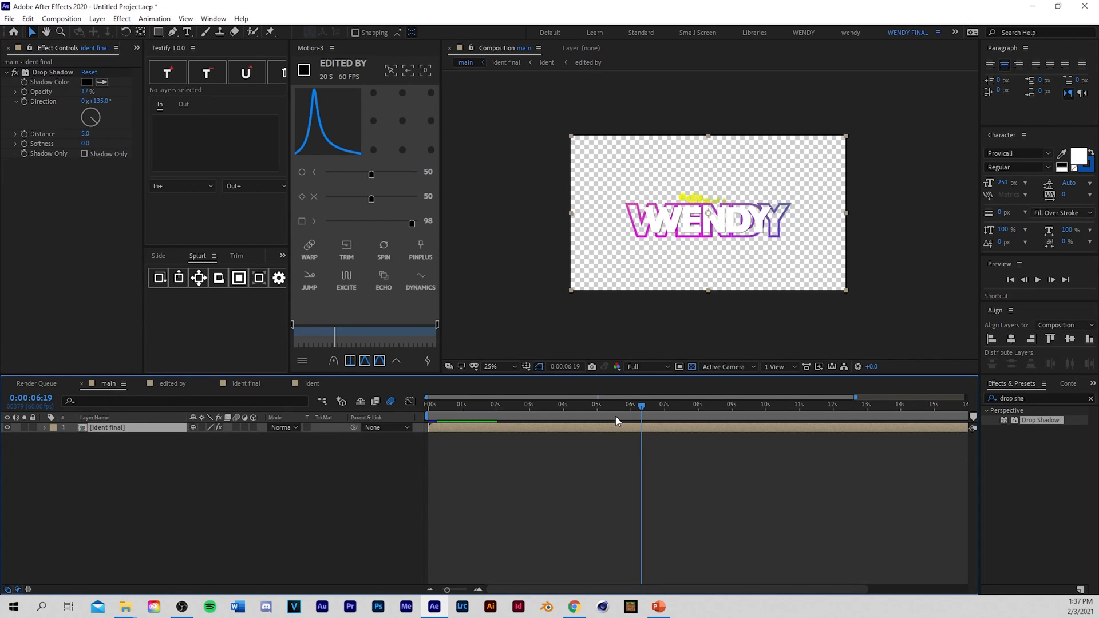
click(692, 367)
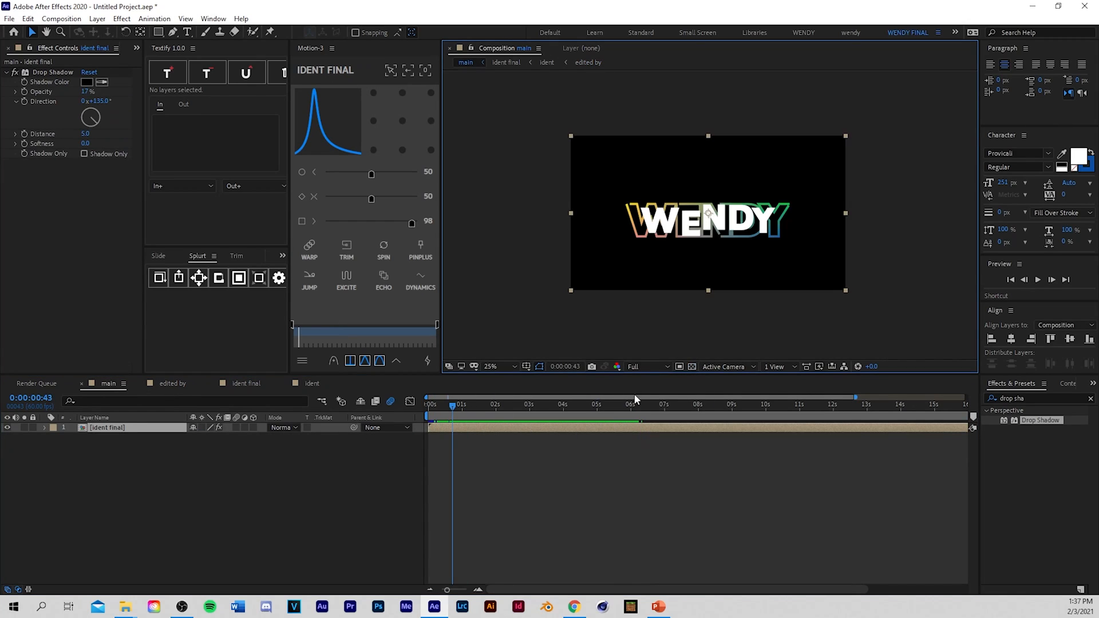
Step: Switch to the ident composition, preview its animation from the beginning, and move the playhead to 5:56
click(222, 384)
click(296, 384)
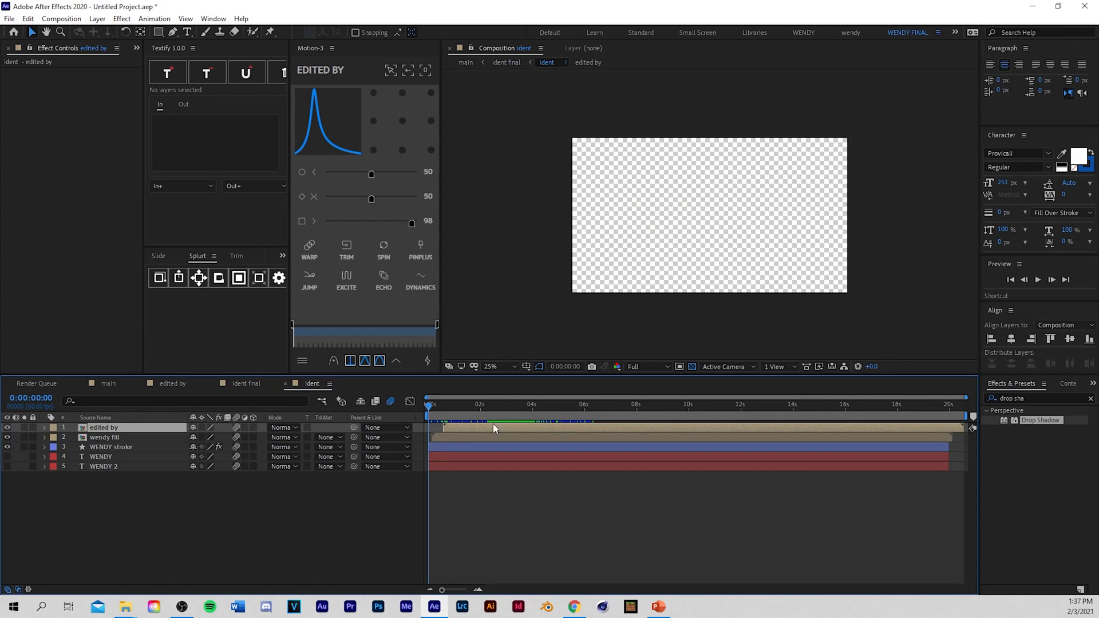
scroll(713, 283, up, 2)
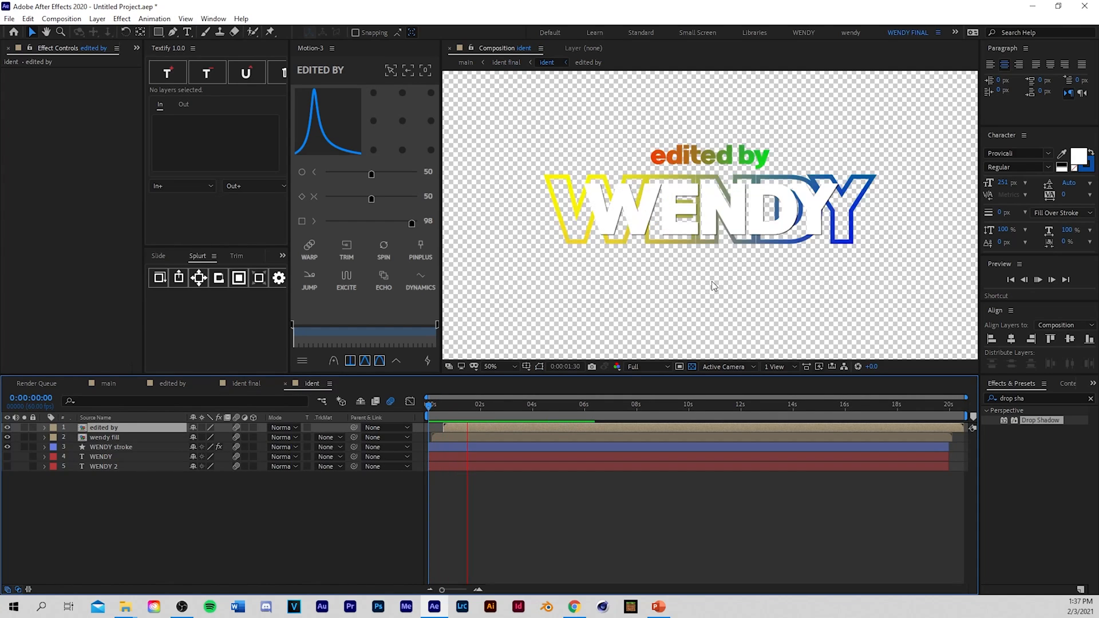
click(583, 405)
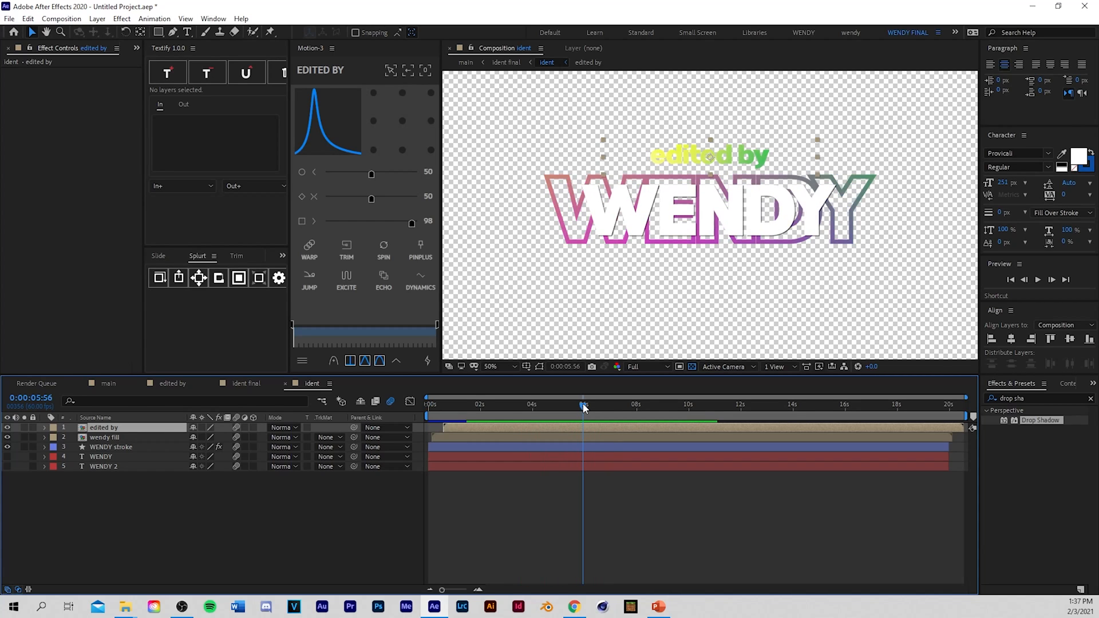
Step: In the wendy fill composition, add Position keyframes for all five letter layers at 0:00:06:00
click(1052, 280)
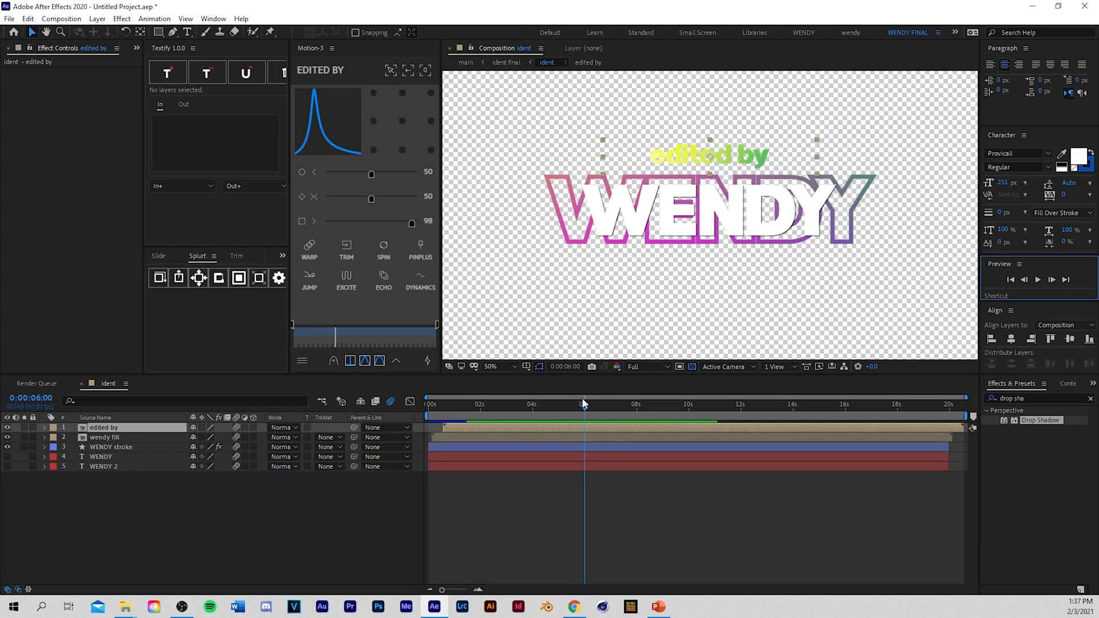
click(592, 438)
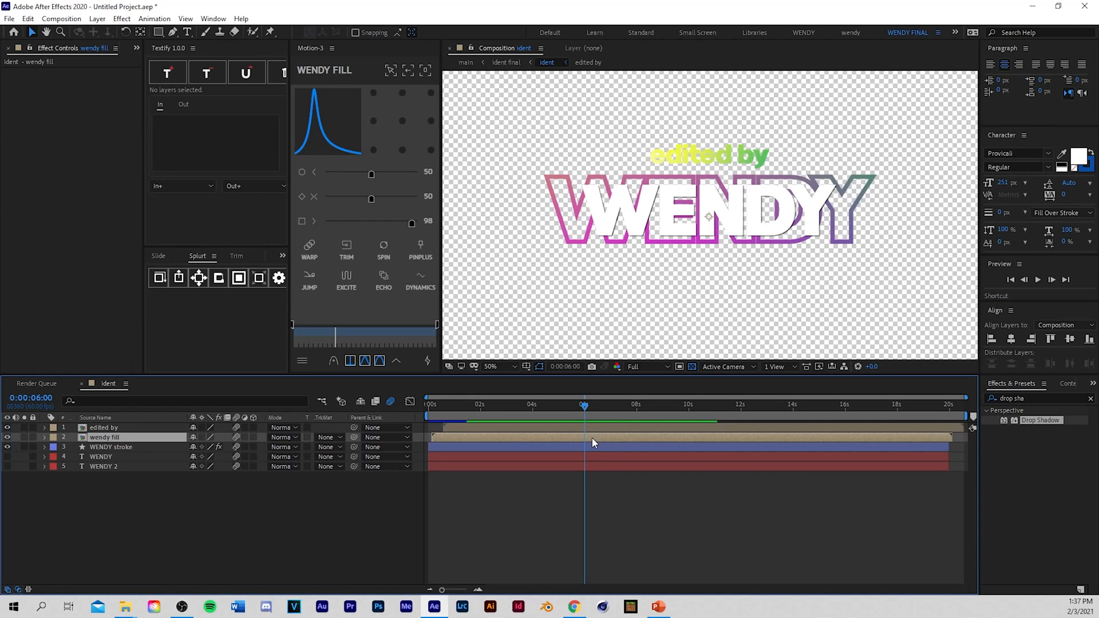
double_click(592, 438)
click(590, 430)
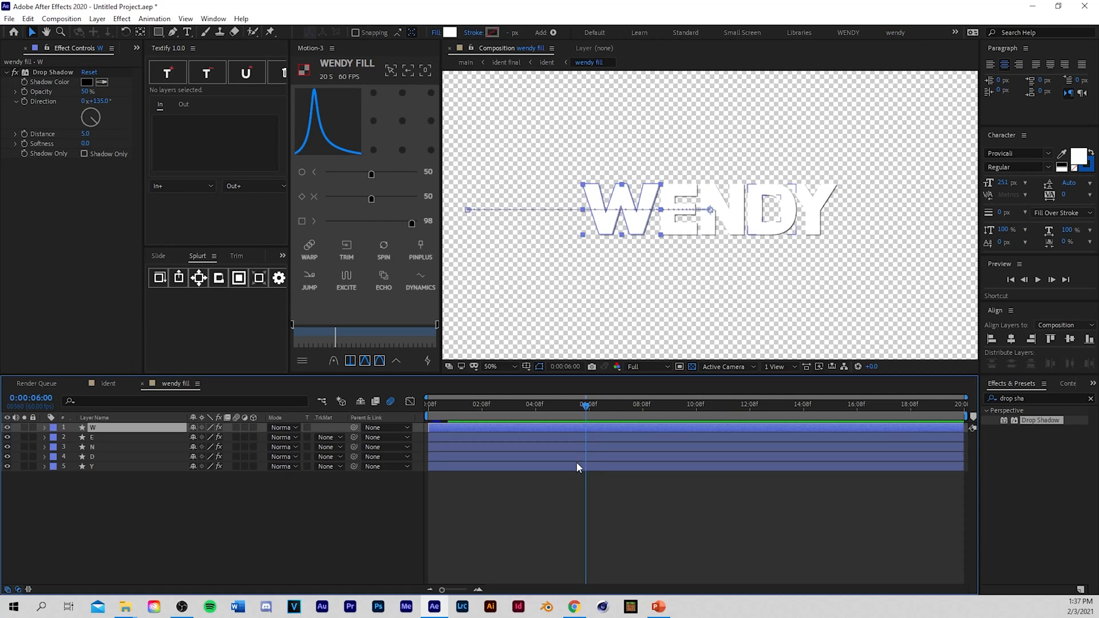
key(ctrl+a)
key(p)
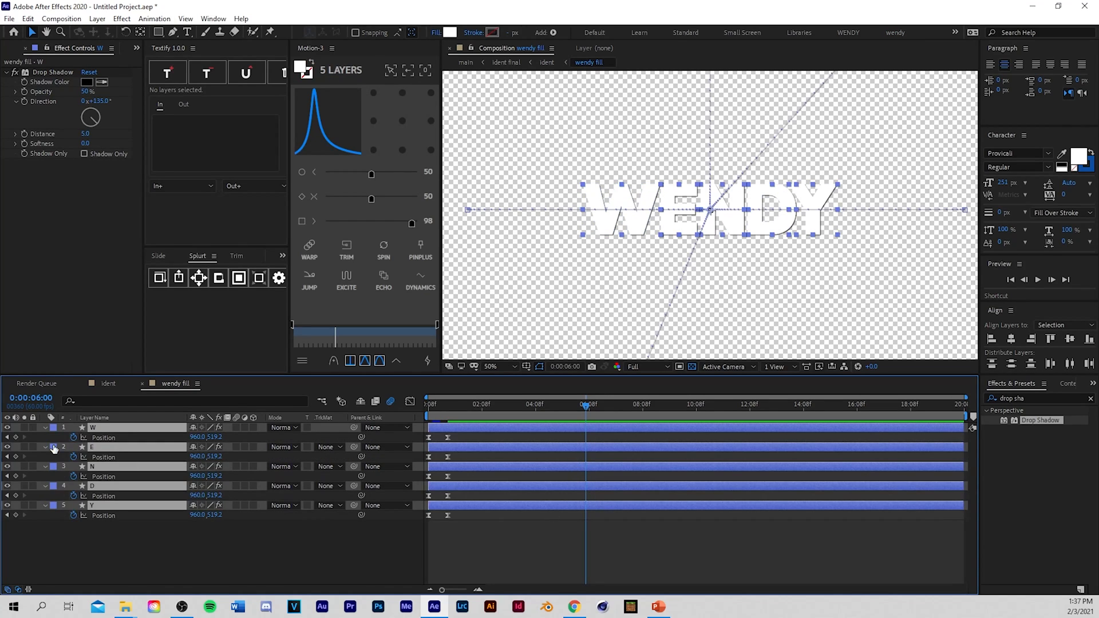
click(16, 437)
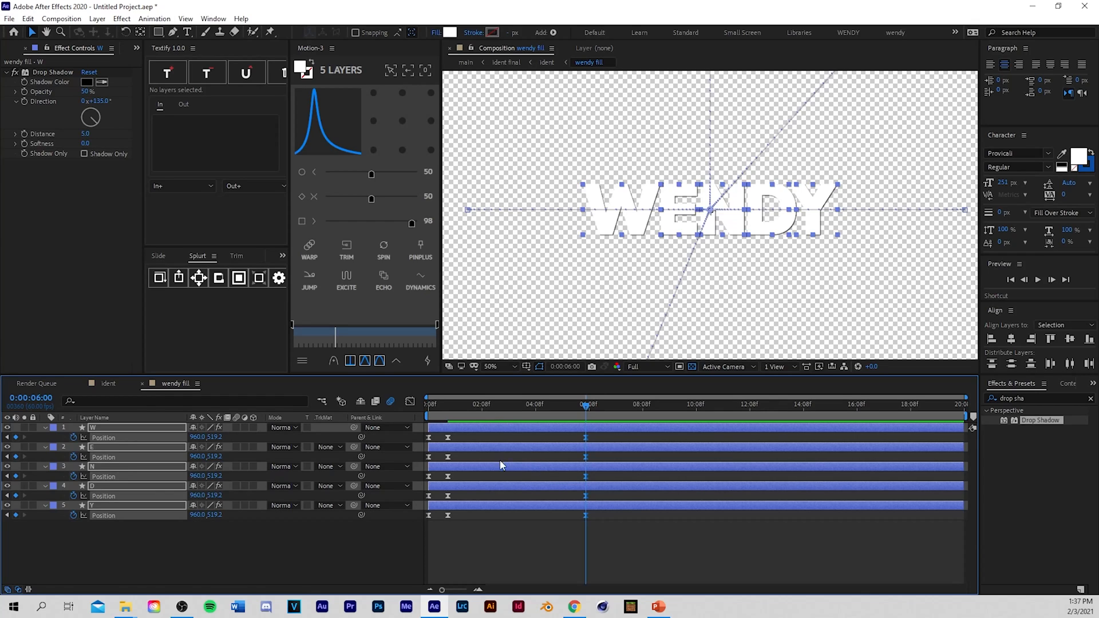
Step: Add matching Position keyframes for all five letters at 0:00:05:40 and deselect the layers
click(1024, 279)
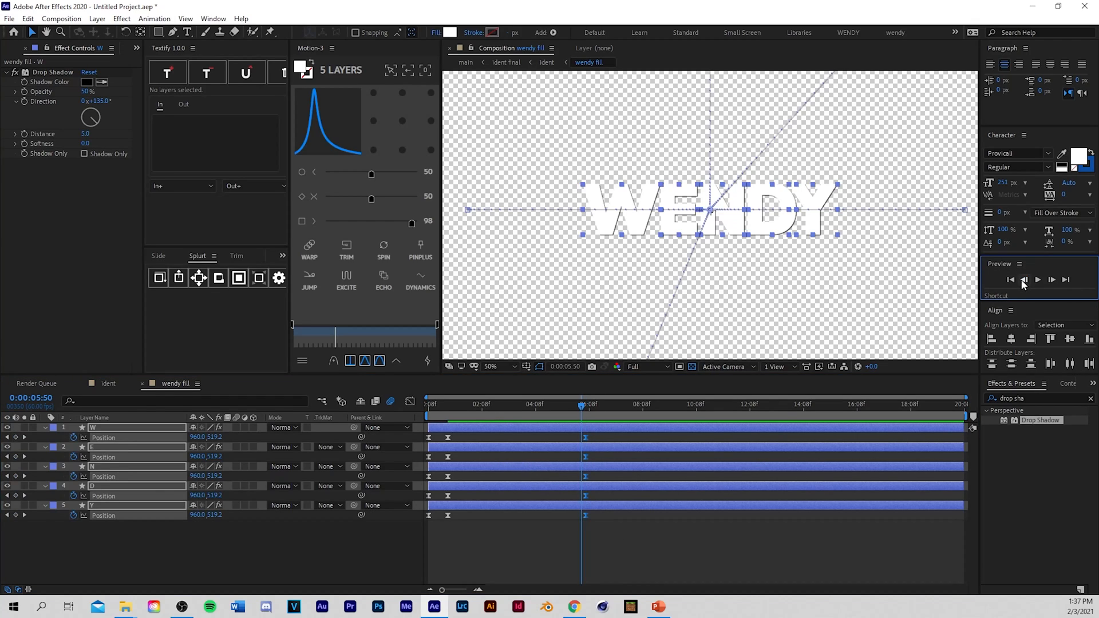
click(17, 438)
click(65, 534)
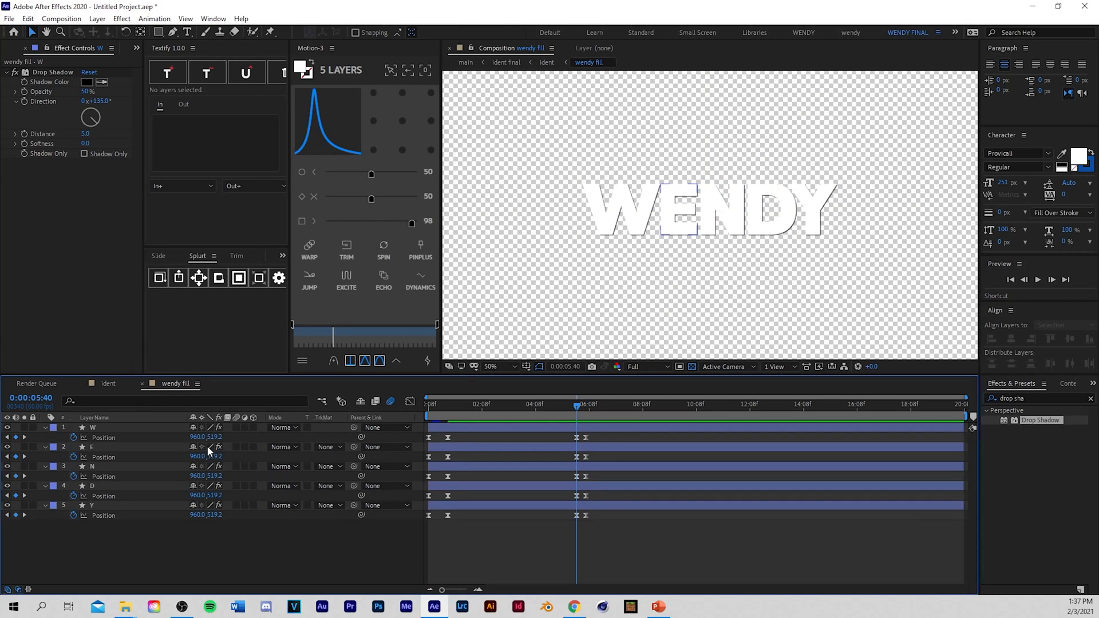
Step: At 0:00:06:00, move the letters out of frame: W off the left, E and D above, N below, Y off the right
key(comma)
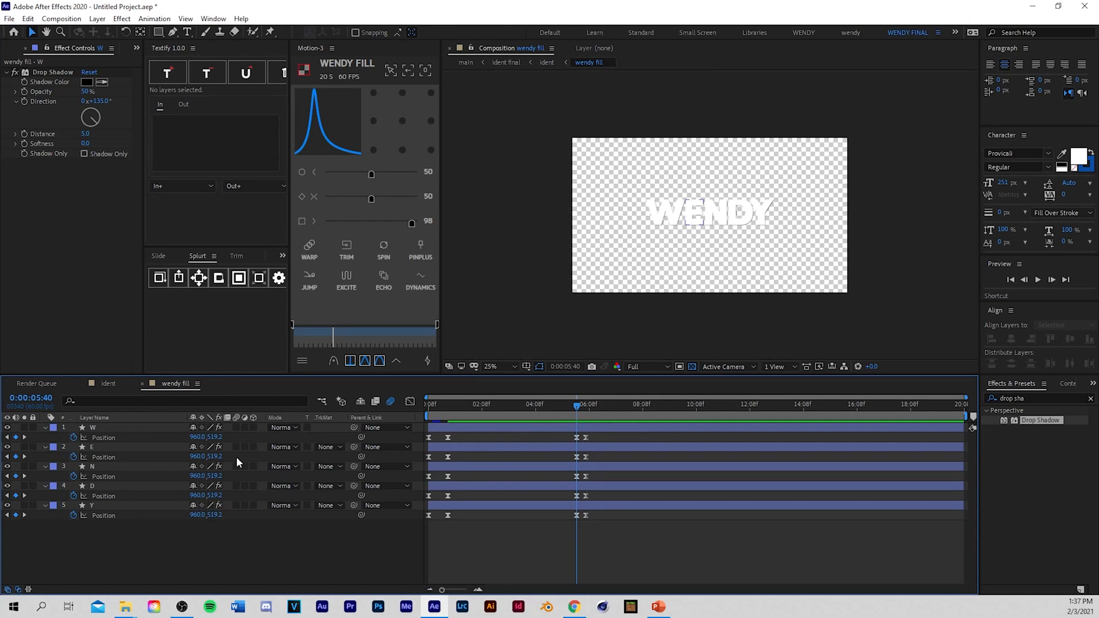
drag(579, 405, 587, 405)
drag(675, 221, 547, 170)
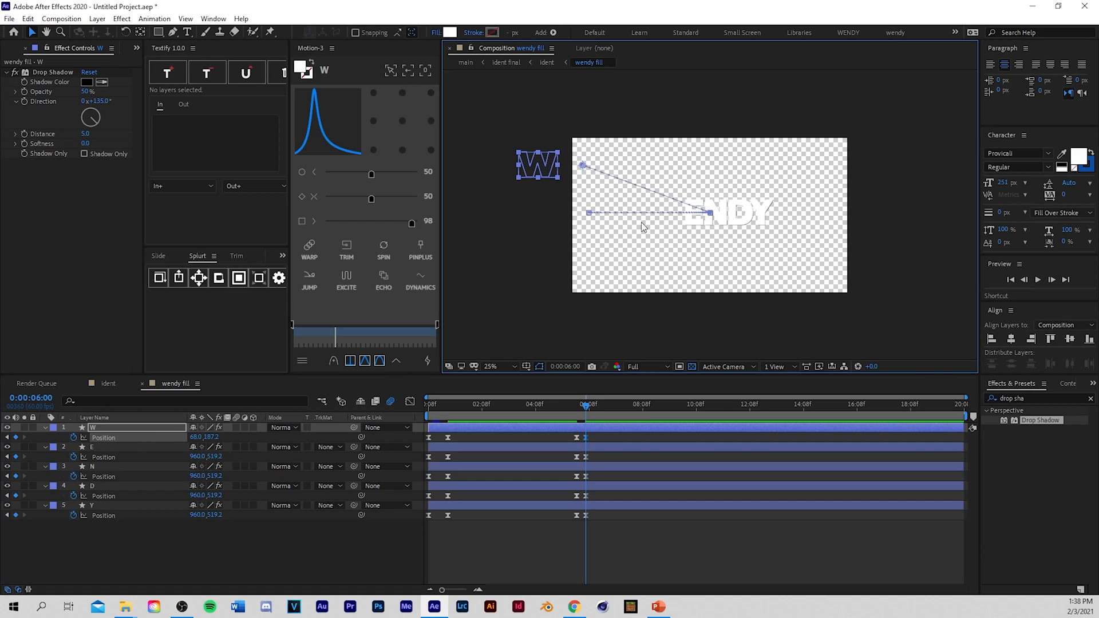
drag(690, 226, 645, 125)
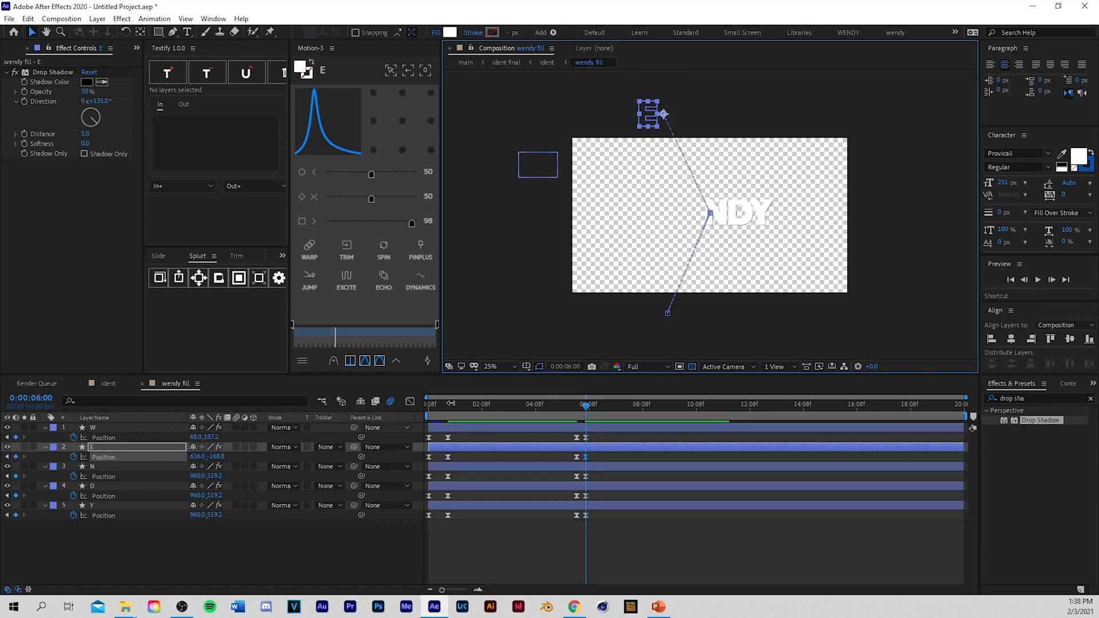
drag(711, 220, 679, 322)
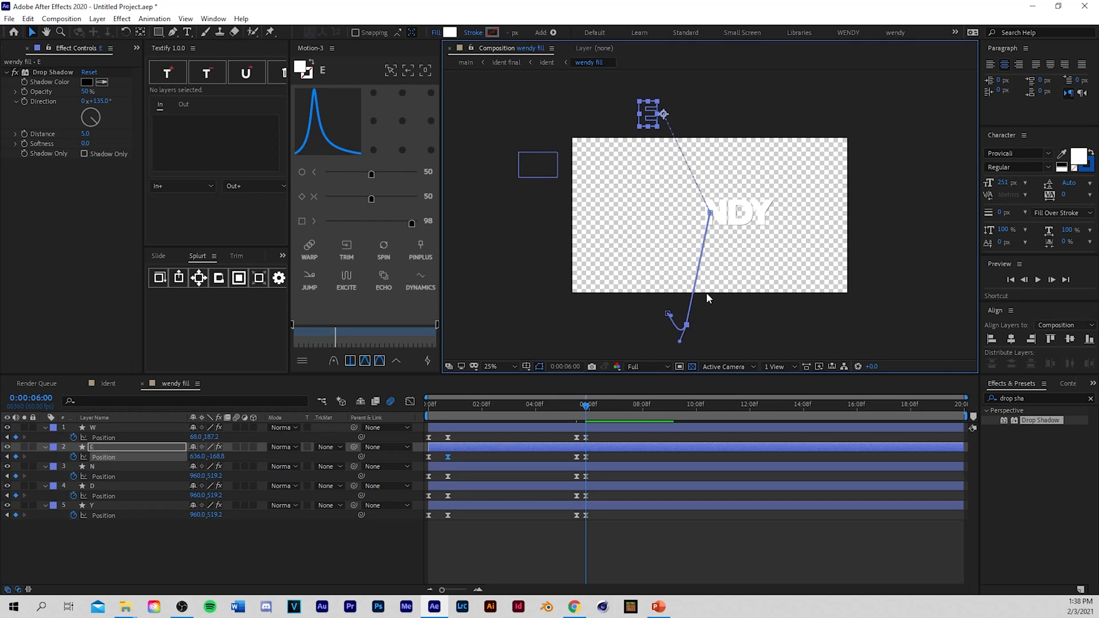
drag(726, 224, 682, 347)
drag(733, 224, 751, 119)
drag(764, 214, 883, 247)
drag(586, 406, 564, 424)
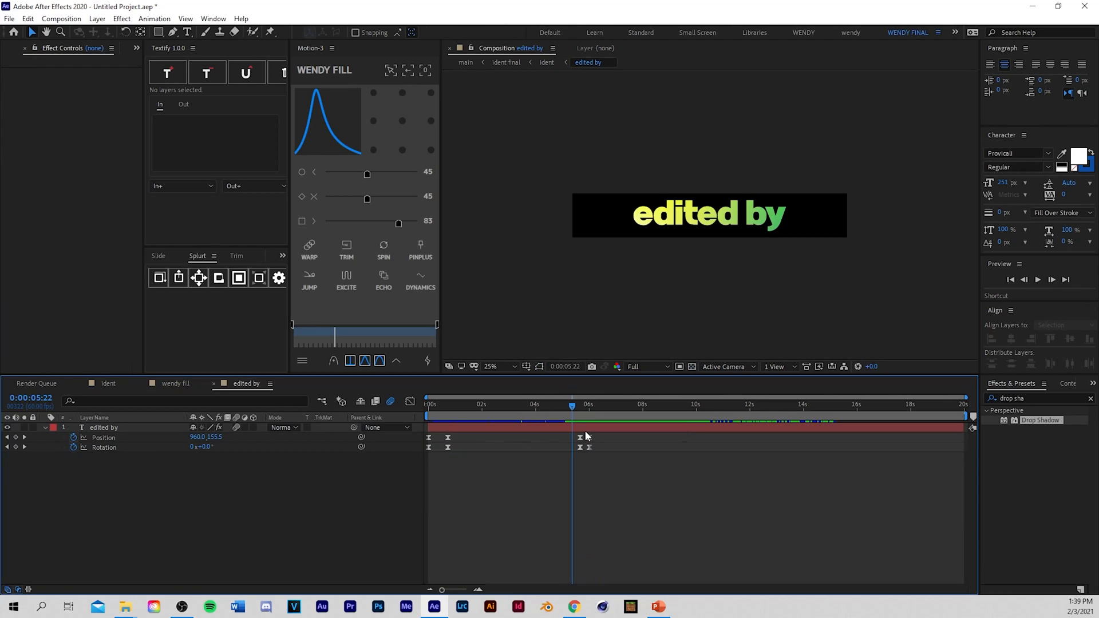
Step: In the edited by composition, shift the four Position and Rotation exit keyframes earlier so the last pair sits at 0:00:05:26
drag(597, 437, 563, 471)
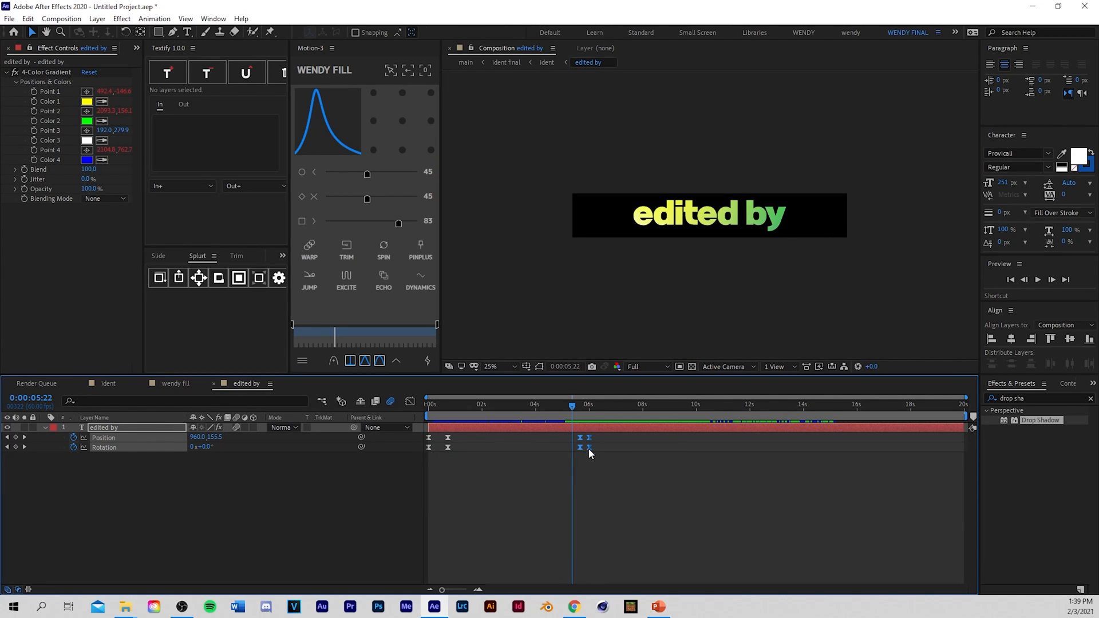
click(172, 385)
click(108, 384)
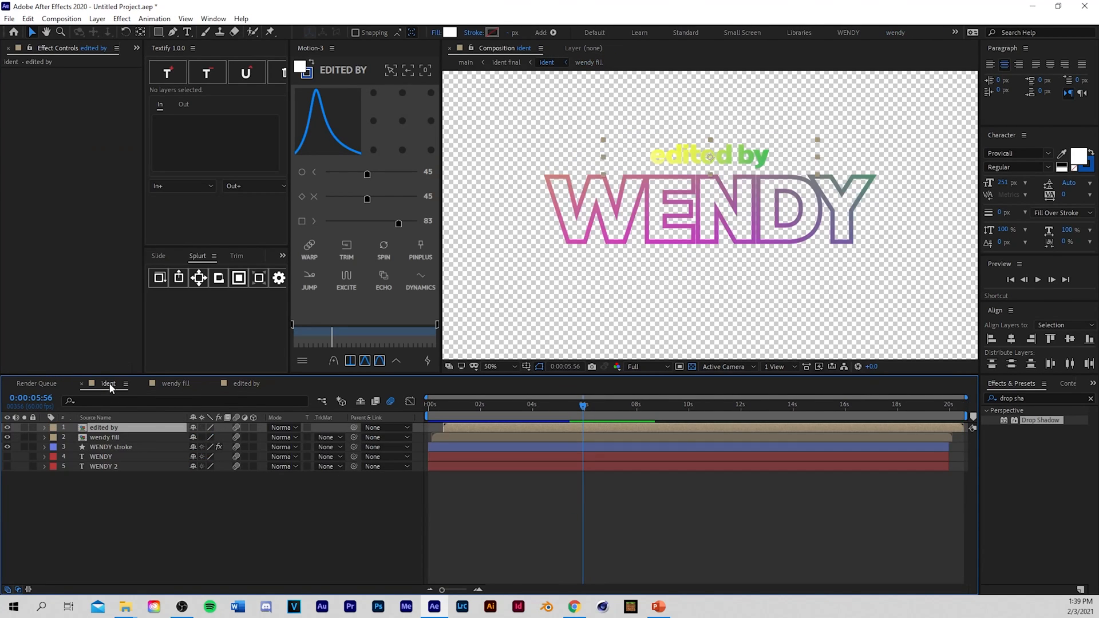
click(1052, 281)
click(1051, 280)
click(1052, 281)
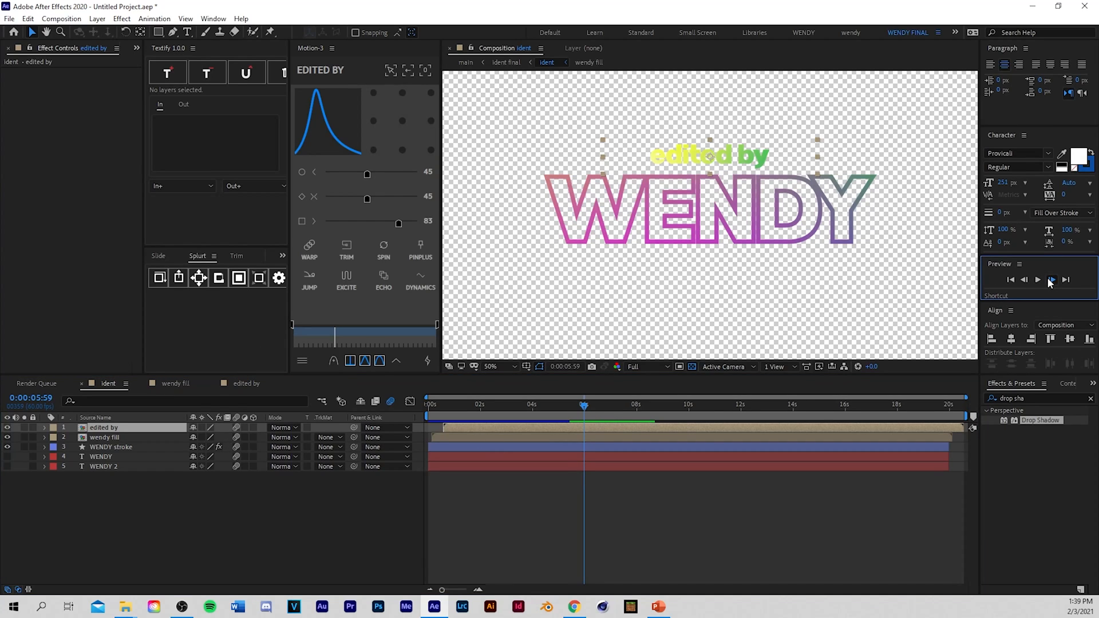
click(1052, 281)
click(1051, 280)
click(1051, 280)
click(1025, 282)
double_click(474, 428)
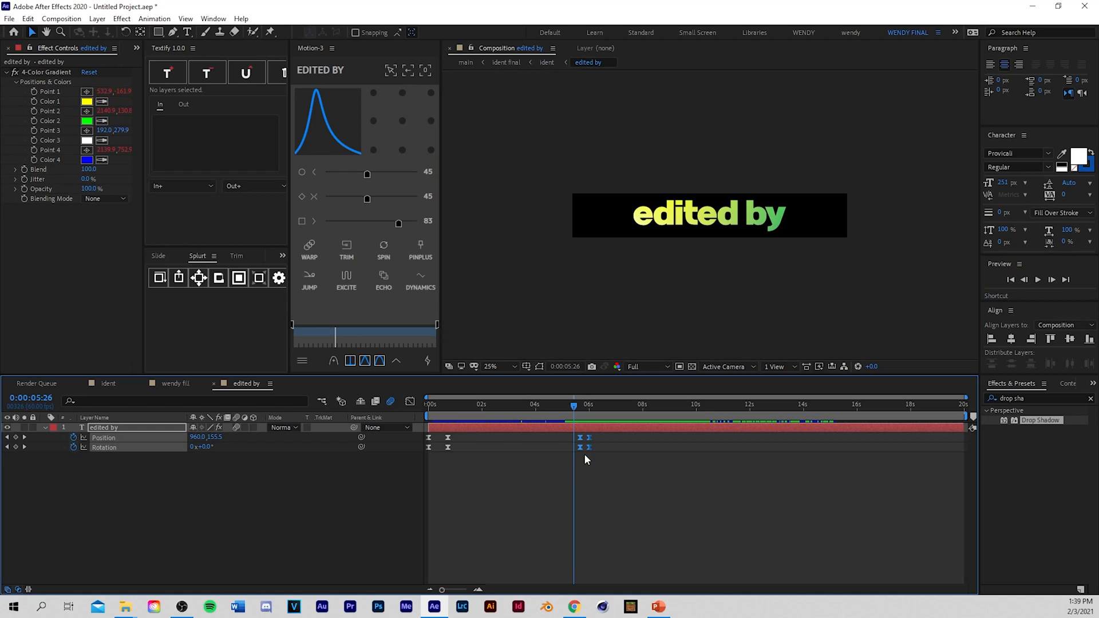
drag(589, 439, 583, 450)
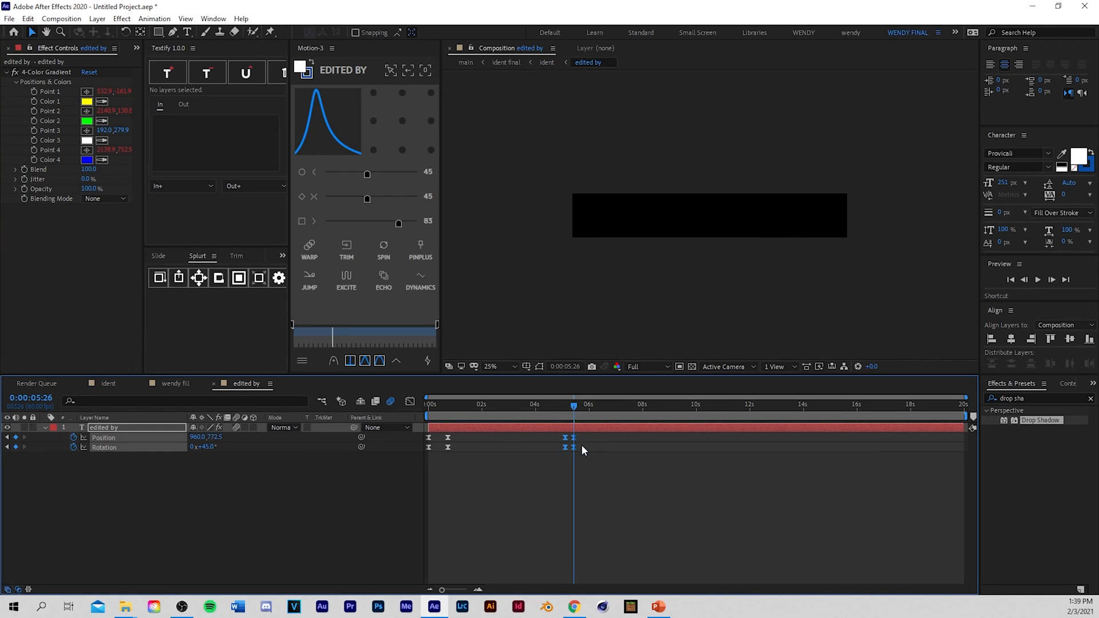
Step: Preview the exit in the ident composition from 0:00:04:41 and set the playhead to 0:00:04:57
click(108, 385)
drag(586, 406, 550, 418)
key(space)
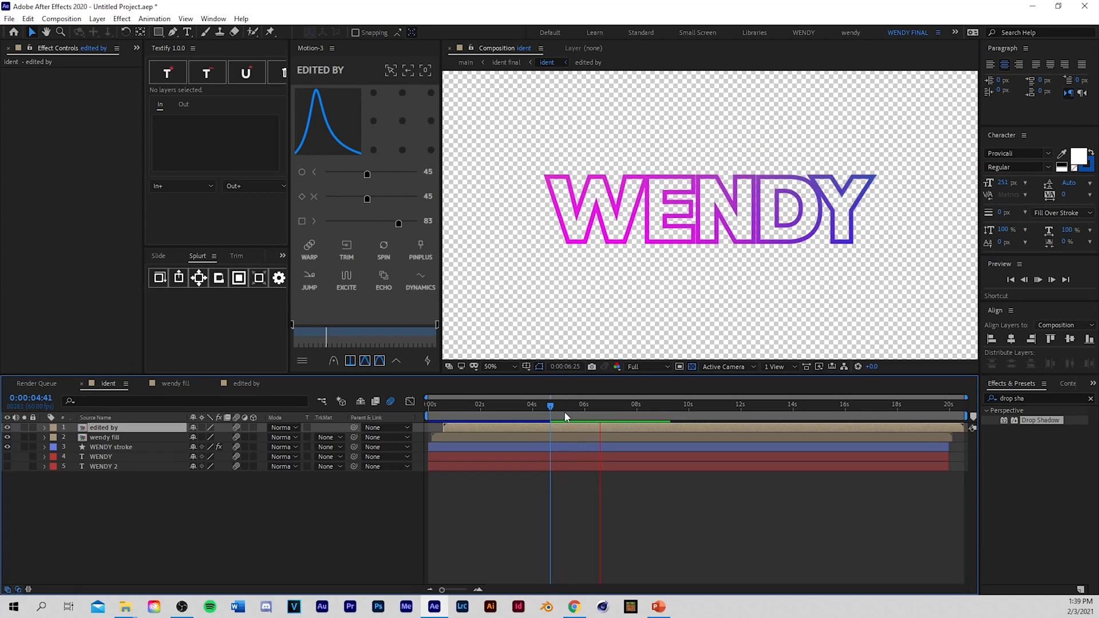
click(557, 418)
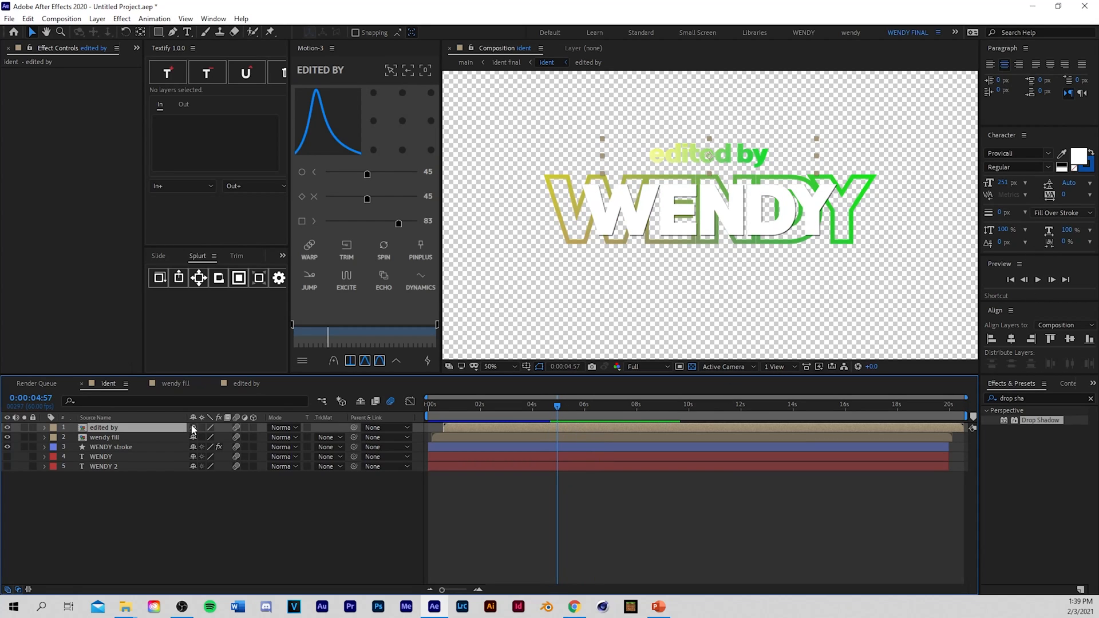
Step: Reveal the WENDY stroke layer's keyframed properties and add an End keyframe at 0:00:06:00
click(1052, 280)
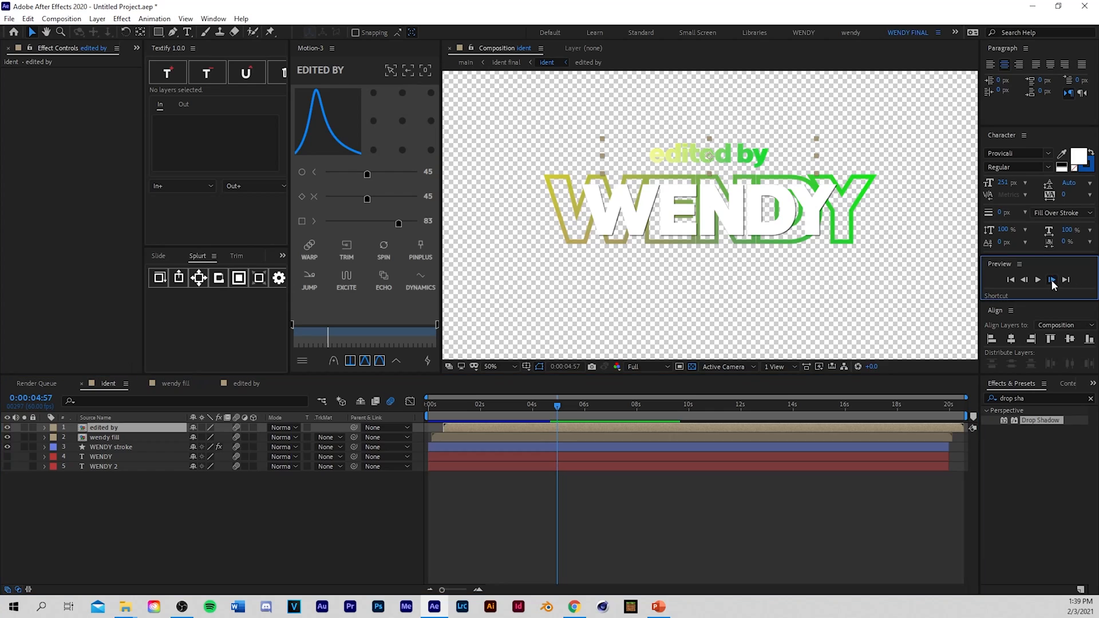
shift+click(1052, 280)
shift+click(1053, 281)
shift+click(1053, 280)
shift+click(1053, 280)
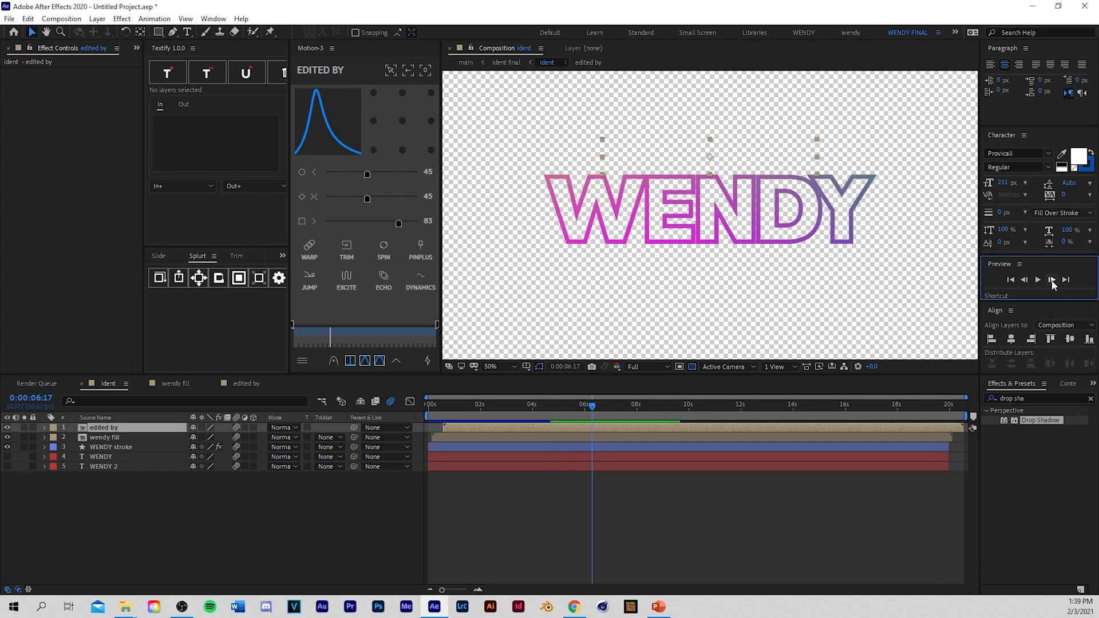
shift+click(1053, 281)
click(1025, 280)
click(1025, 280)
click(1025, 280)
click(1025, 280)
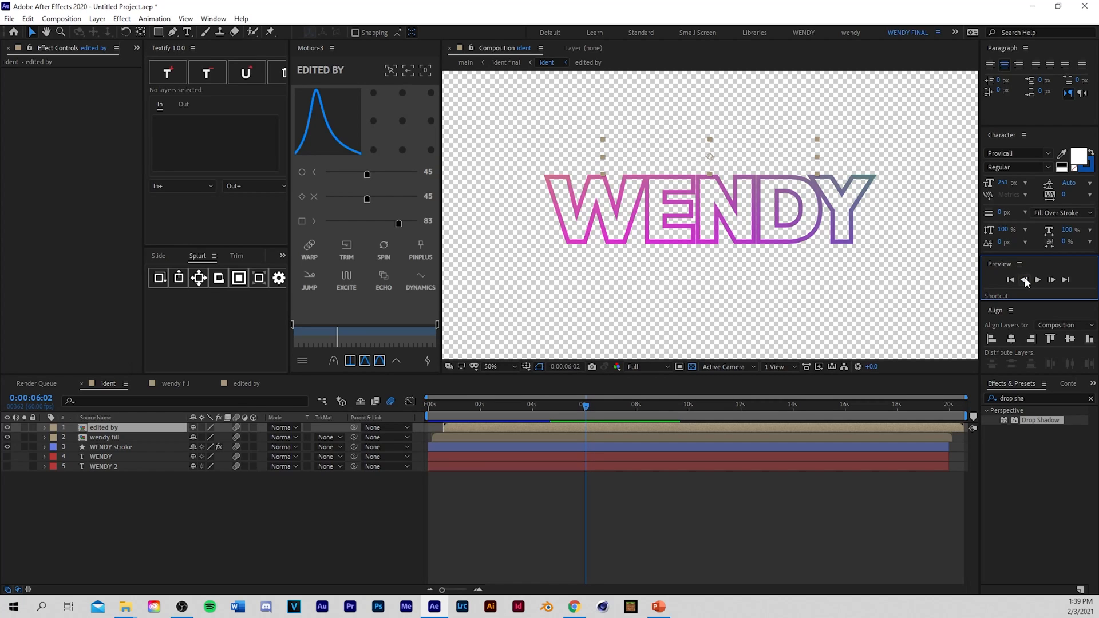
click(1025, 280)
click(1025, 280)
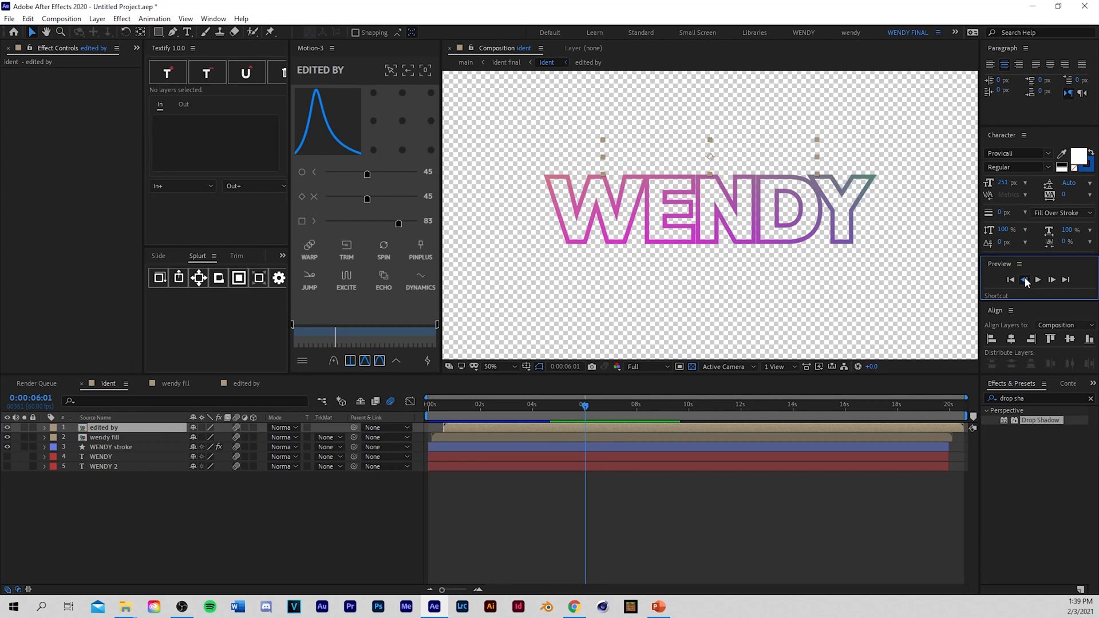
click(466, 451)
click(461, 459)
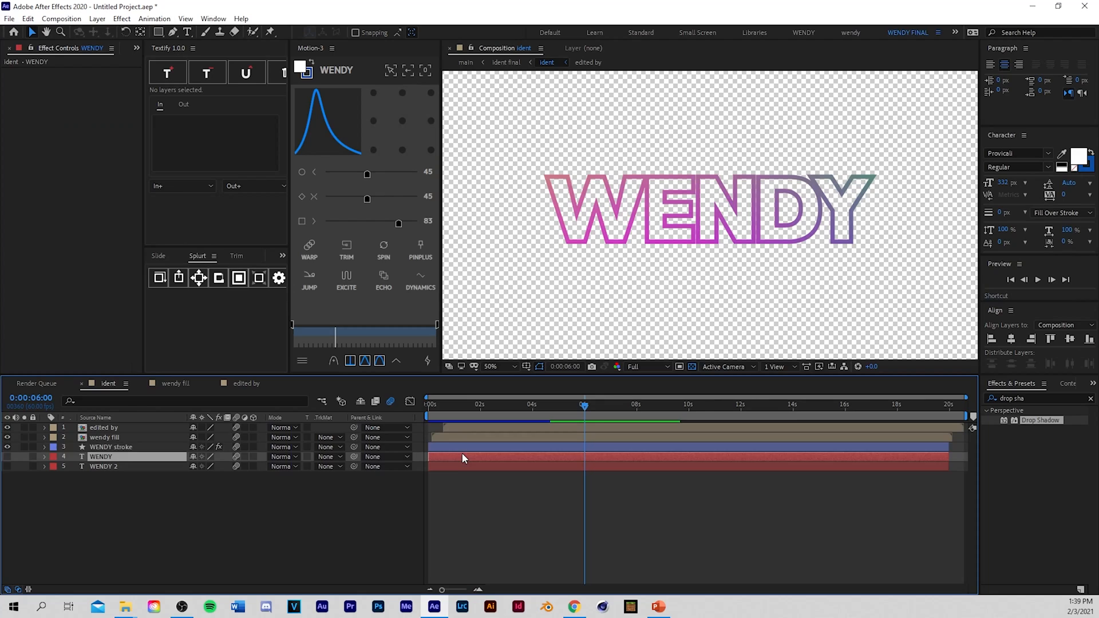
click(462, 449)
key(u)
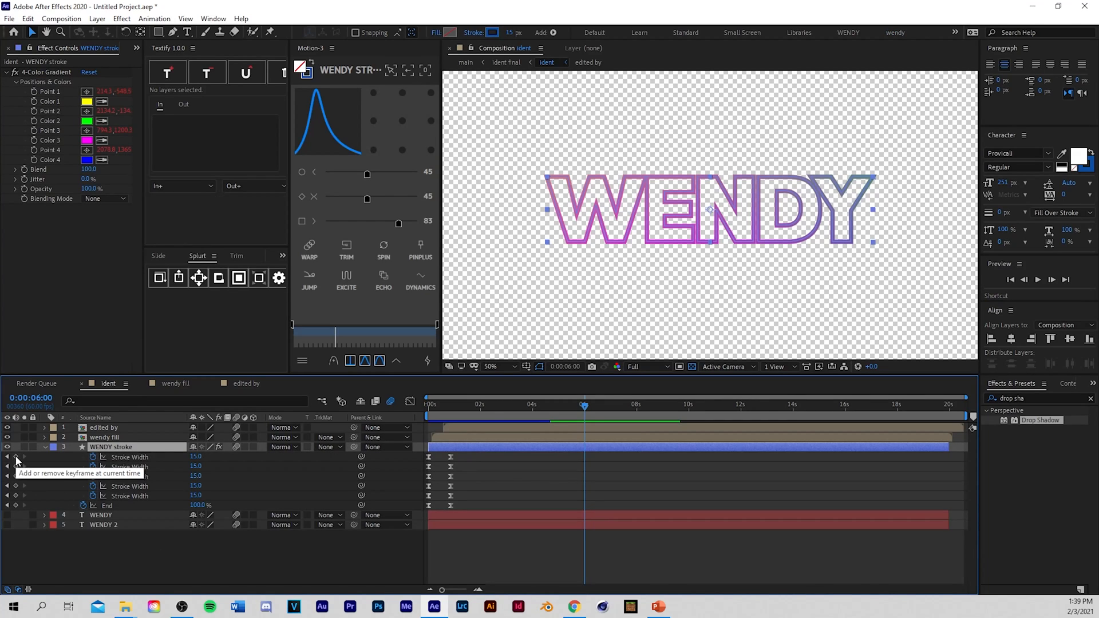
click(15, 506)
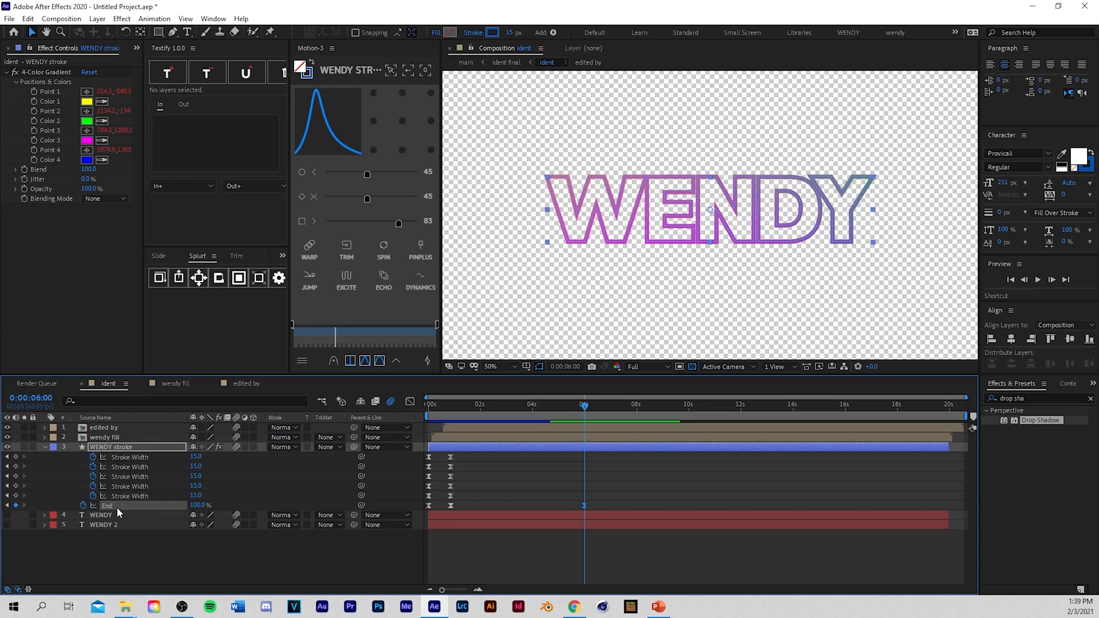
Step: Add an End keyframe at 0:00:05:40, set End to 0% at 0:00:06:00, and preview the stroke's exit
click(1026, 279)
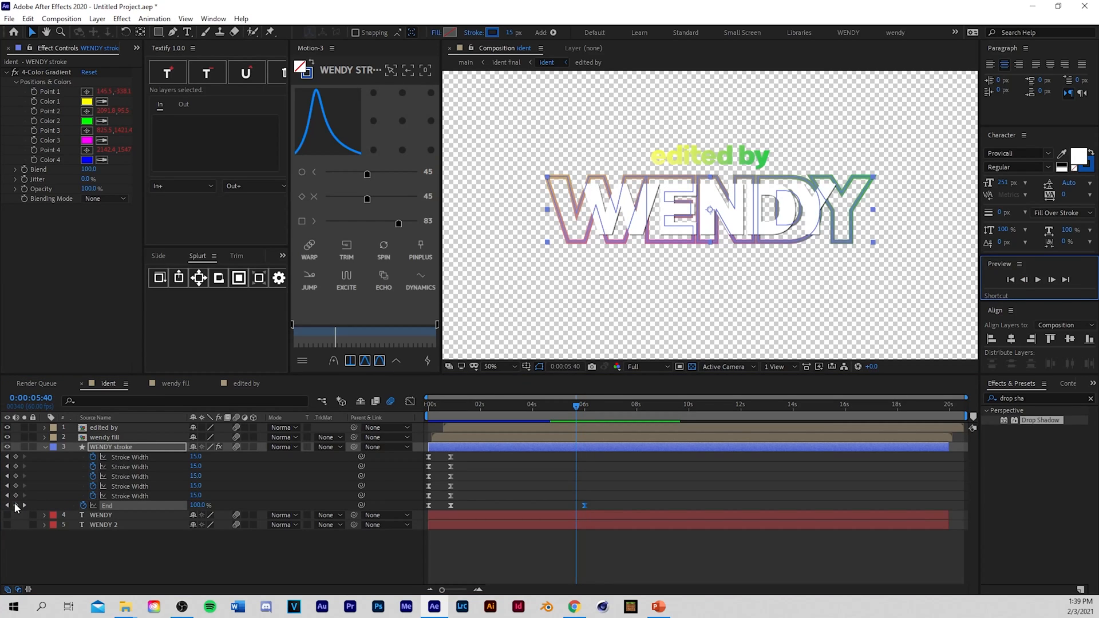
click(15, 506)
key(k)
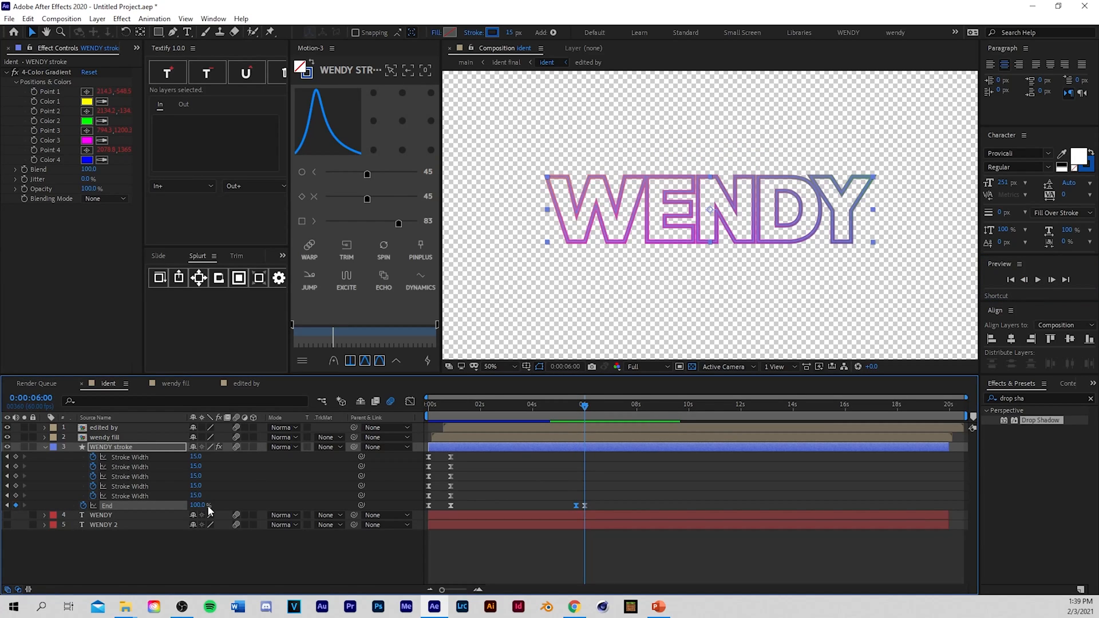
drag(208, 507, 85, 548)
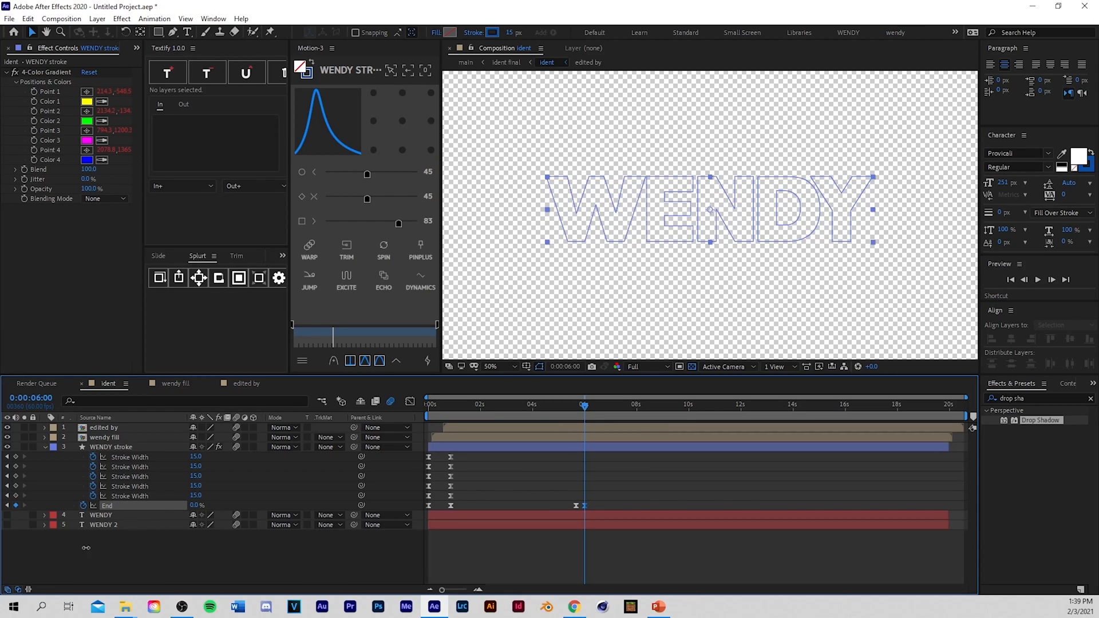
click(557, 411)
key(space)
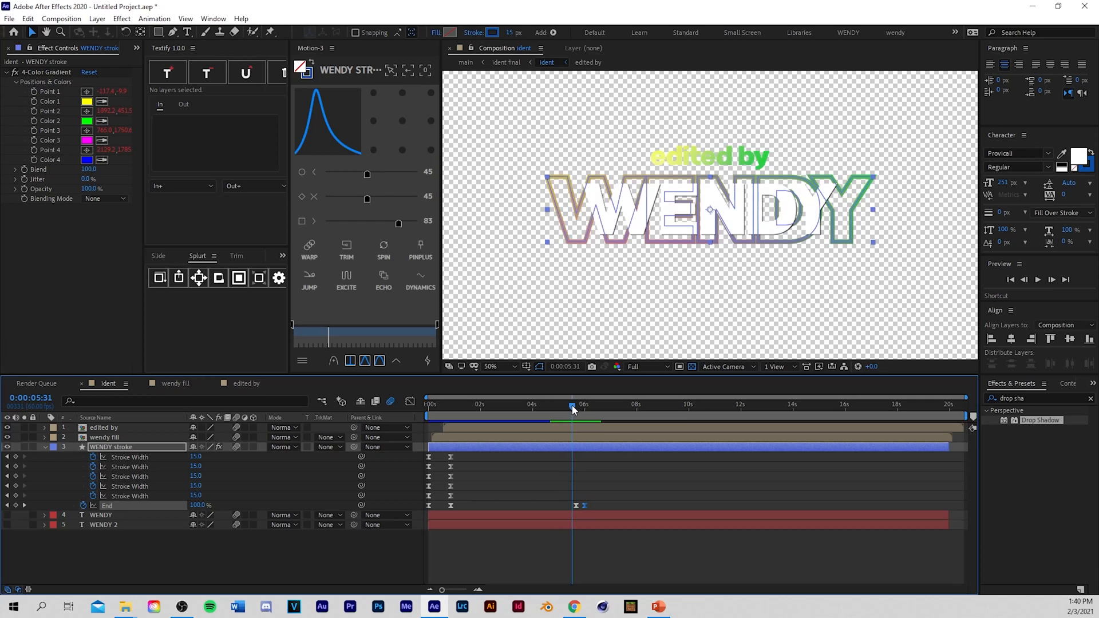
Step: Add keyframes for all five Stroke Width properties of the WENDY stroke layer at 0:00:06:00 and 0:00:05:40
mouse_move(573, 404)
mouse_down()
mouse_move(582, 403)
mouse_move(570, 419)
mouse_move(585, 417)
mouse_up()
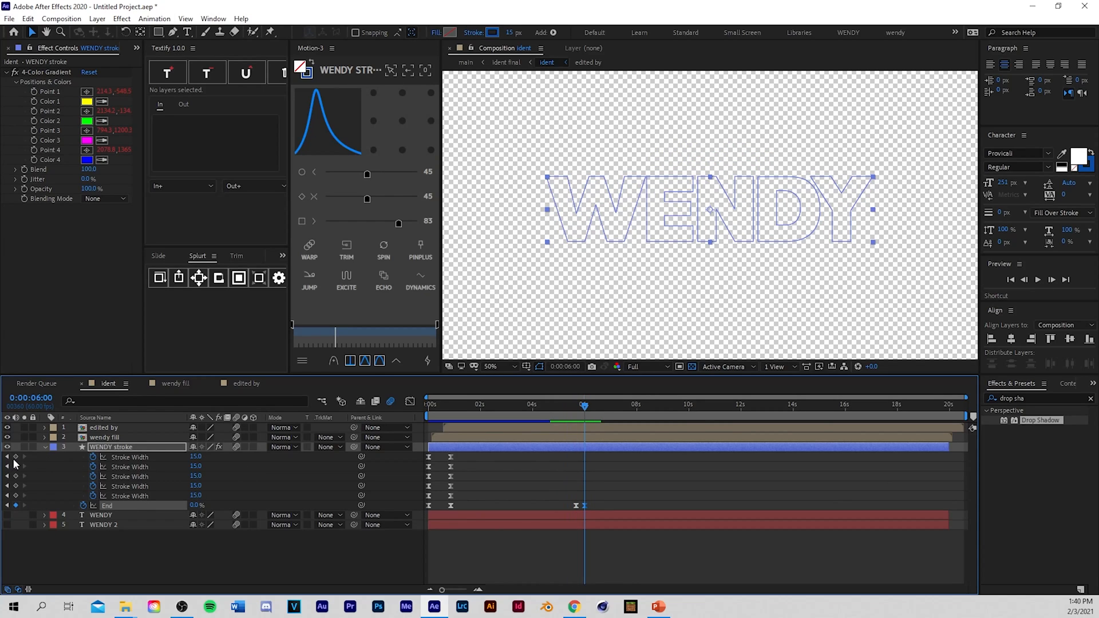
drag(16, 457, 16, 497)
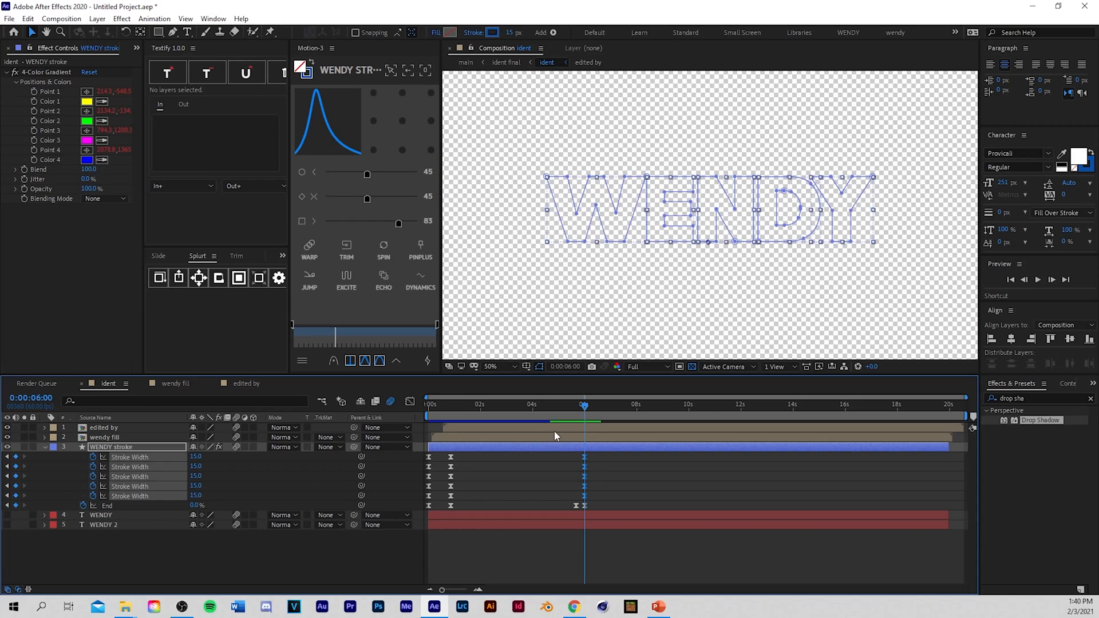
drag(585, 414, 577, 415)
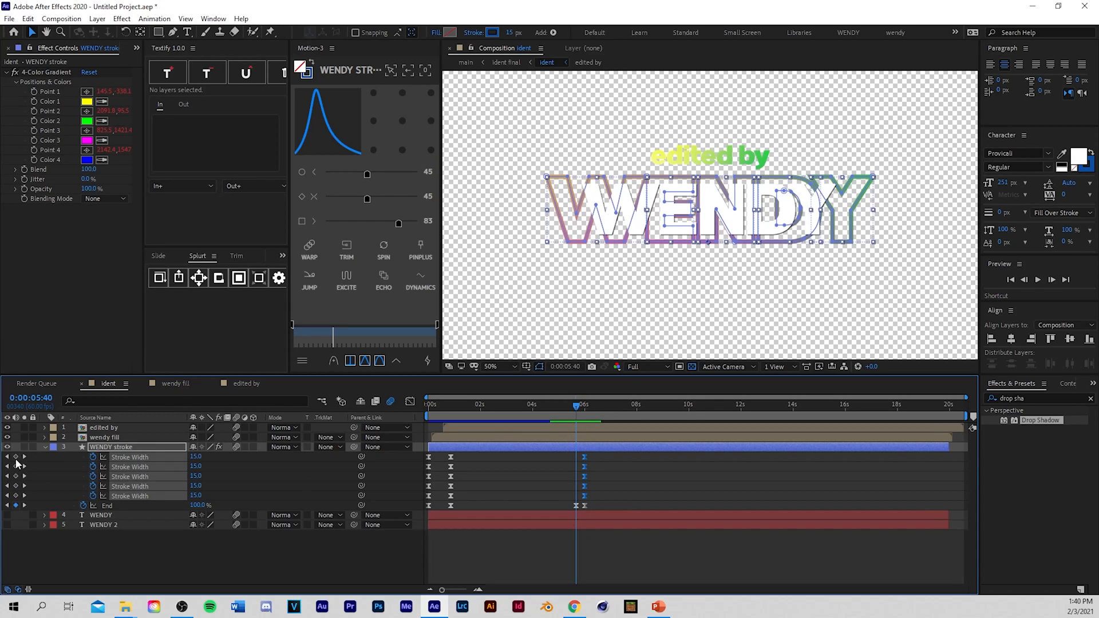
drag(16, 457, 20, 502)
Step: Set all five Stroke Width values of the WENDY stroke layer to 0 at 0:00:06:00
drag(578, 413, 585, 412)
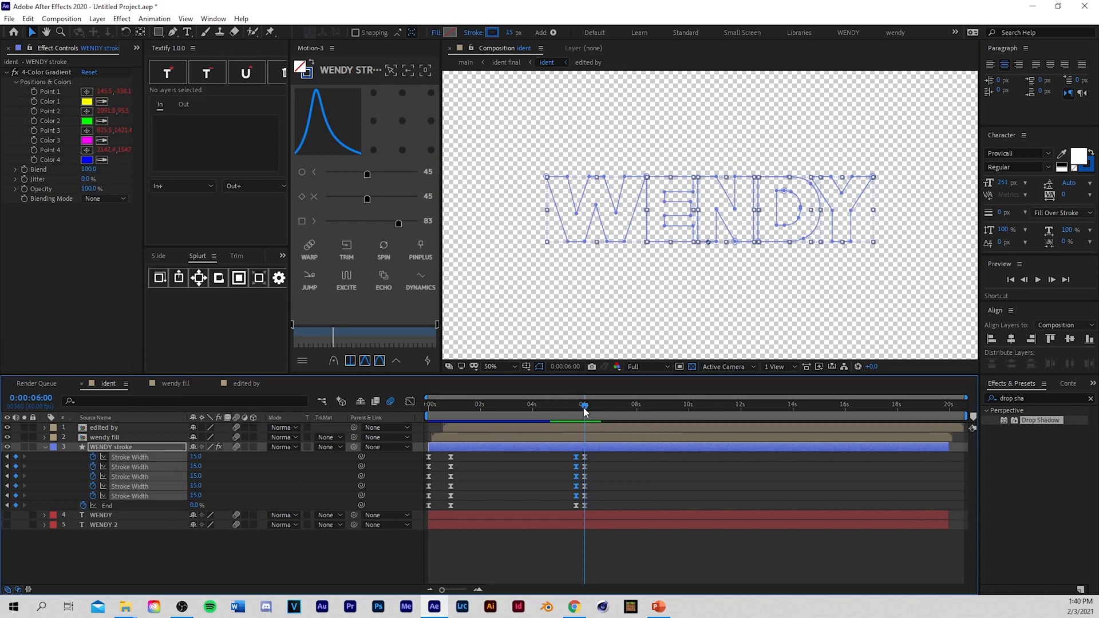
click(616, 476)
click(196, 456)
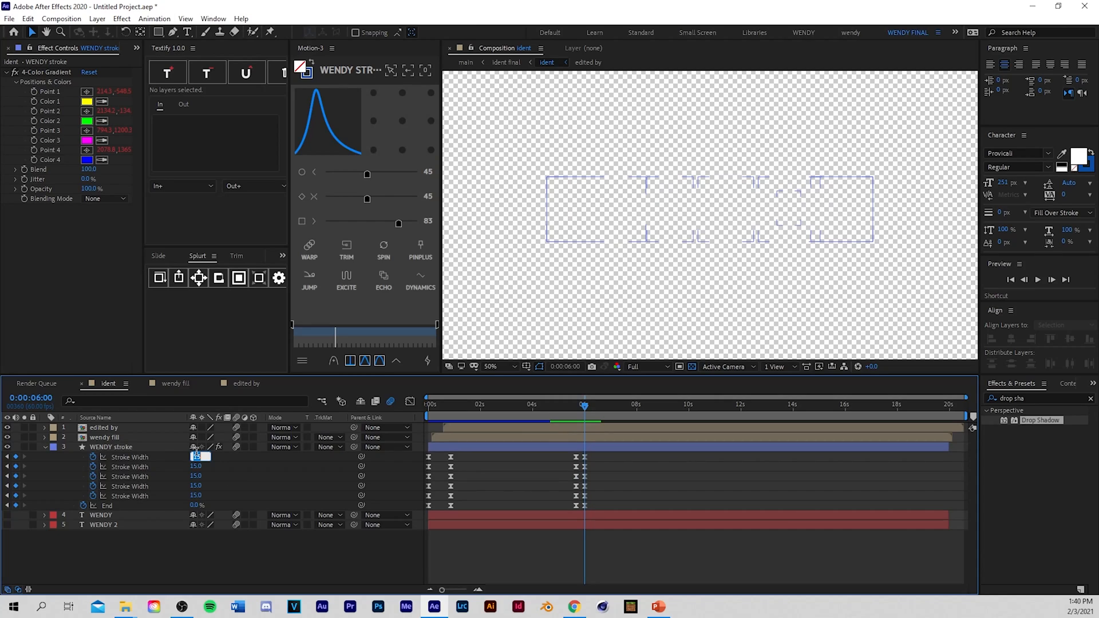
text(0)
key(Return)
click(196, 467)
text(0)
key(Return)
click(196, 476)
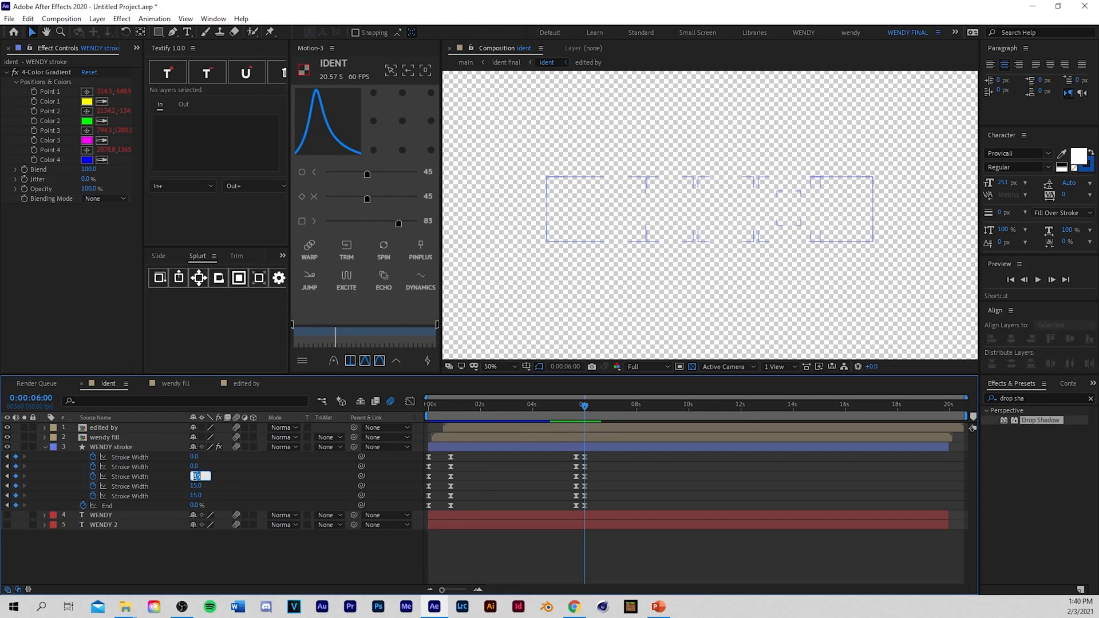
text(0)
key(Return)
click(194, 485)
text(0)
key(Return)
click(195, 495)
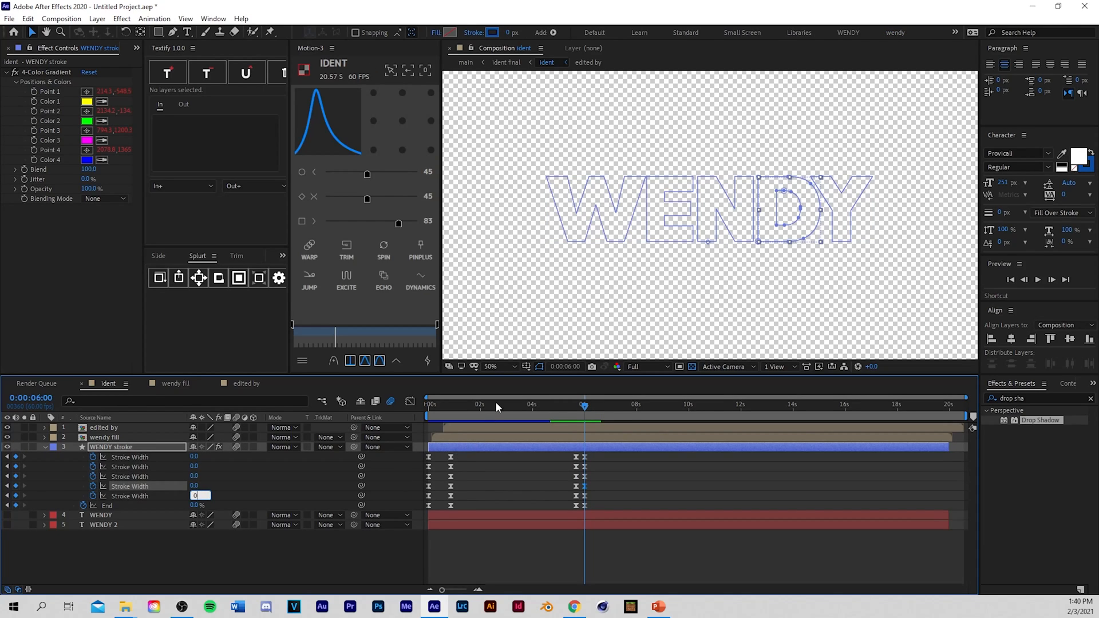
Step: Preview the stroke's exit from 0:00:05:14 and play the whole ident composition from the start
click(565, 405)
click(589, 549)
key(space)
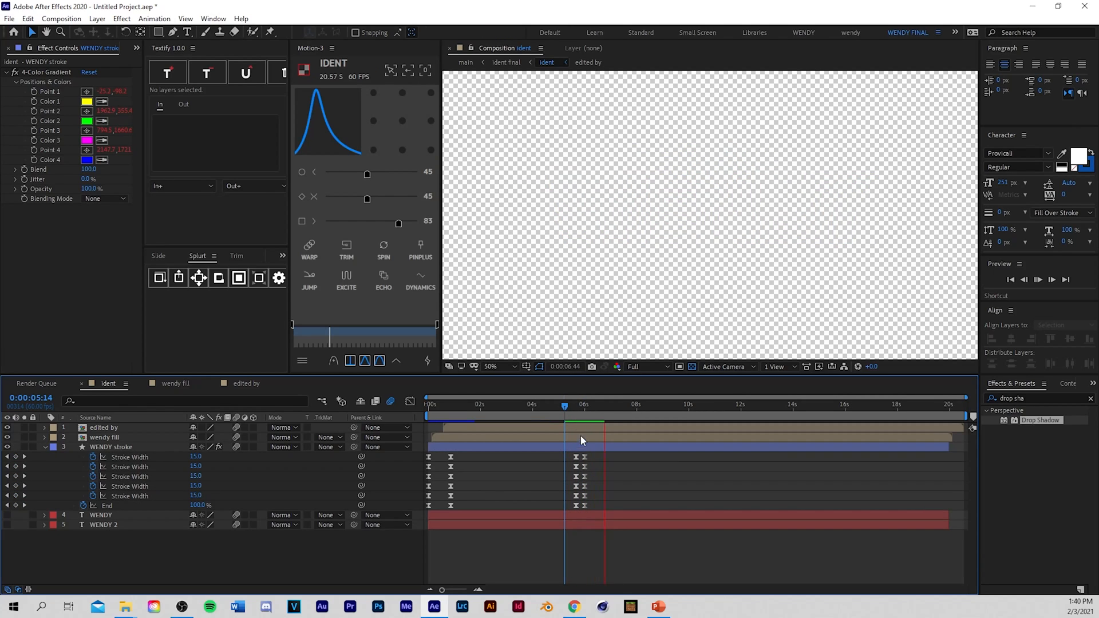
key(space)
click(580, 407)
key(Home)
scroll(587, 332, down, 2)
key(space)
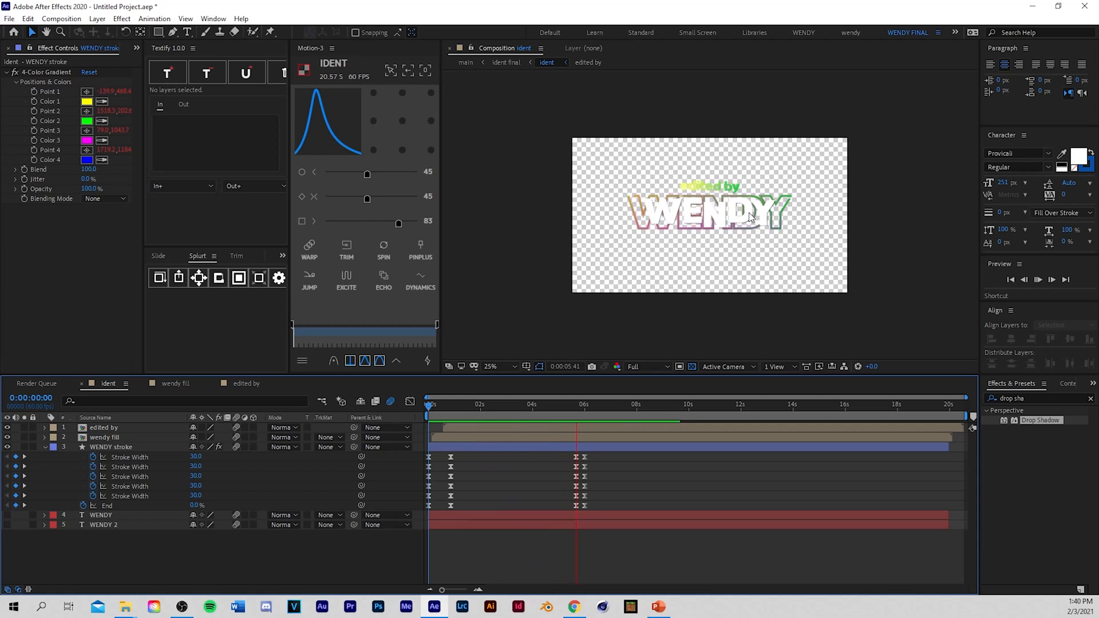
Step: Trim the ident composition to a work area ending at 0:00:06:00 and preview the trimmed animation
drag(579, 408, 584, 408)
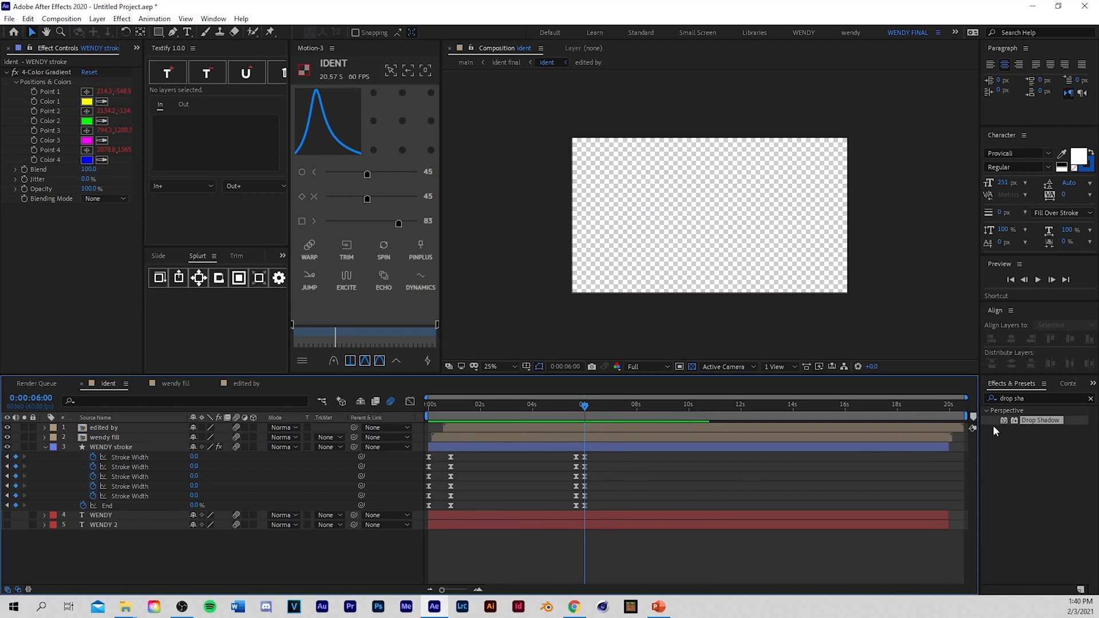
mouse_move(966, 416)
mouse_down()
mouse_move(579, 444)
mouse_move(589, 432)
mouse_up()
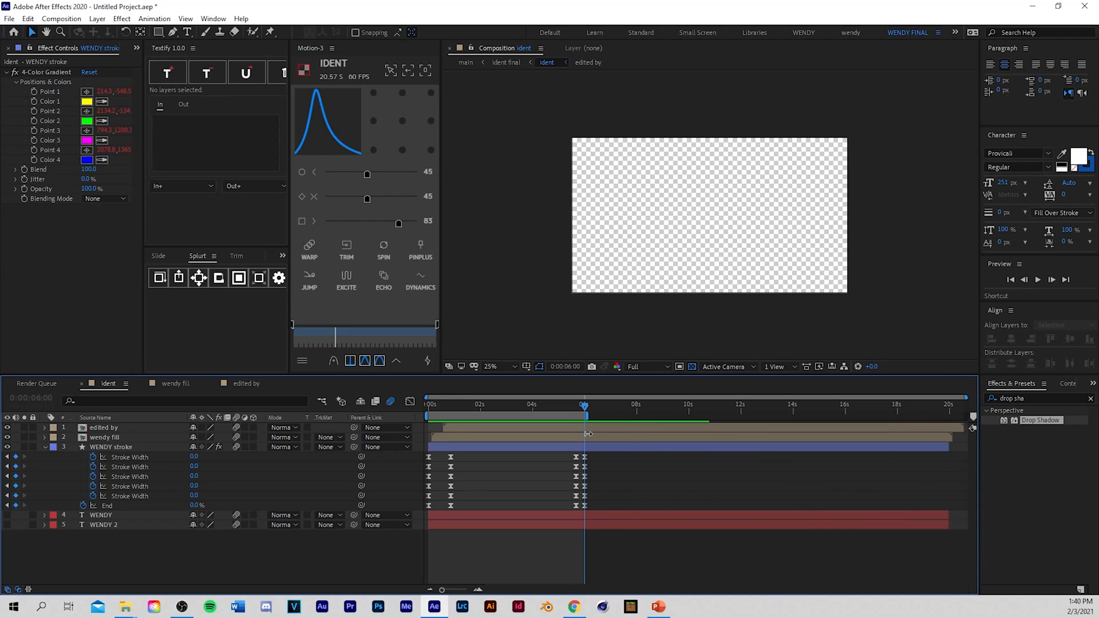
right_click(581, 416)
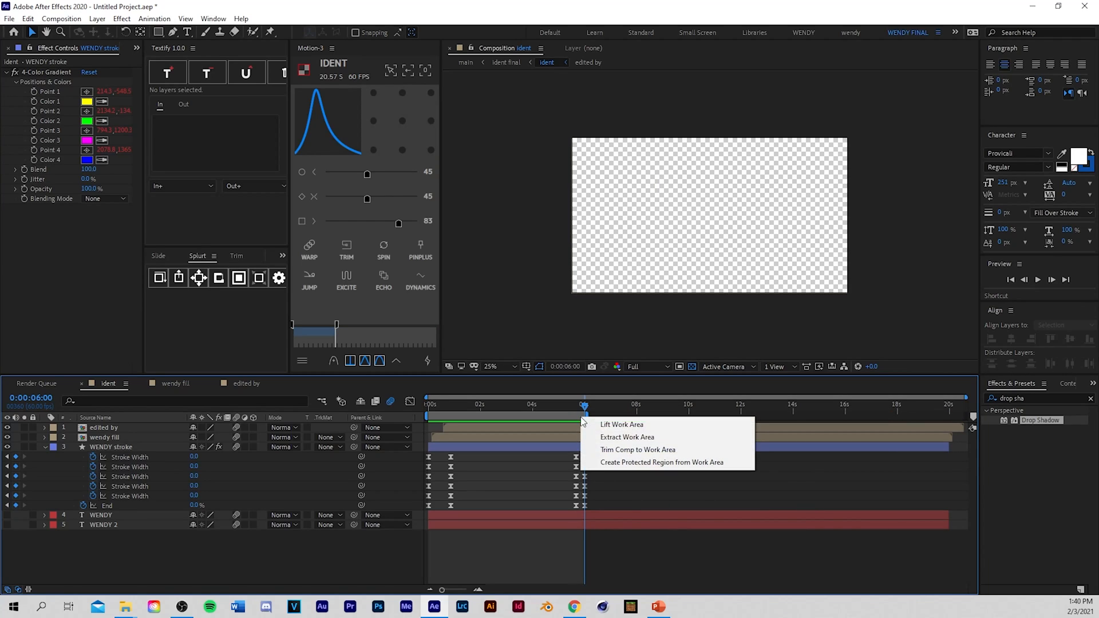
click(605, 450)
key(space)
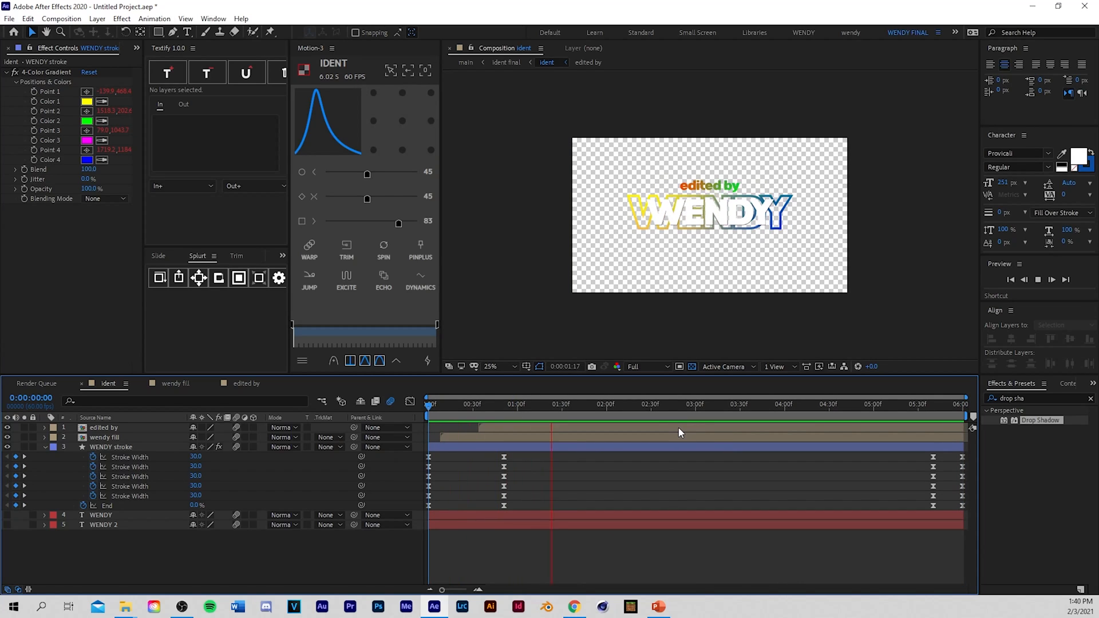
Step: Pre-compose all five layers of the ident composition into a new composition named "ident final"
mouse_move(754, 407)
mouse_down()
mouse_move(938, 425)
mouse_move(825, 466)
mouse_move(977, 458)
mouse_move(528, 509)
mouse_move(492, 487)
mouse_up()
key(ctrl+a)
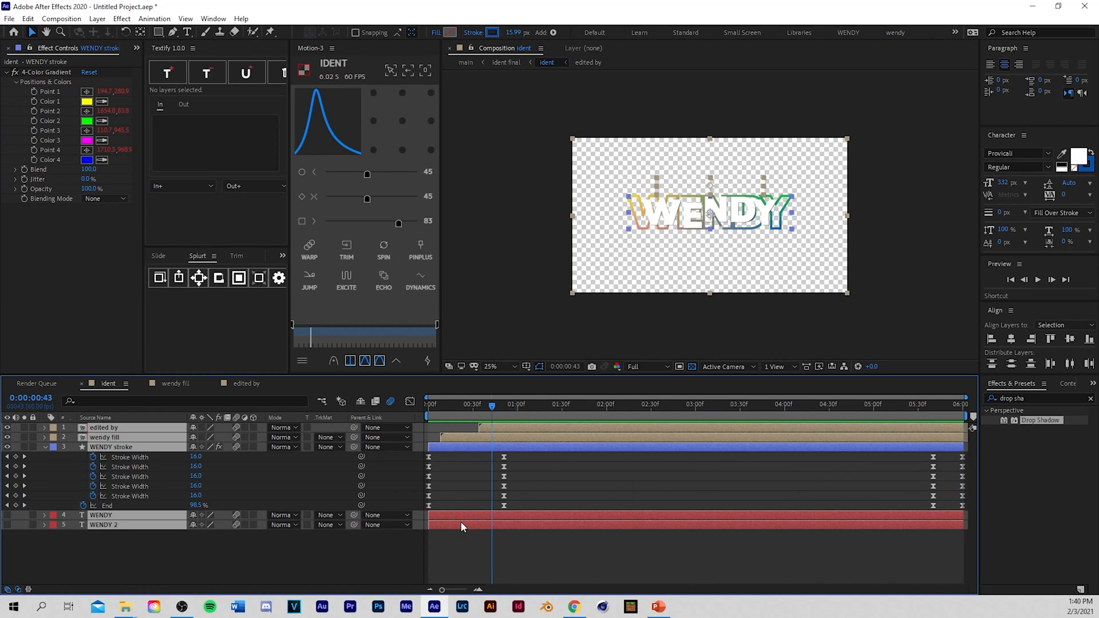
right_click(465, 525)
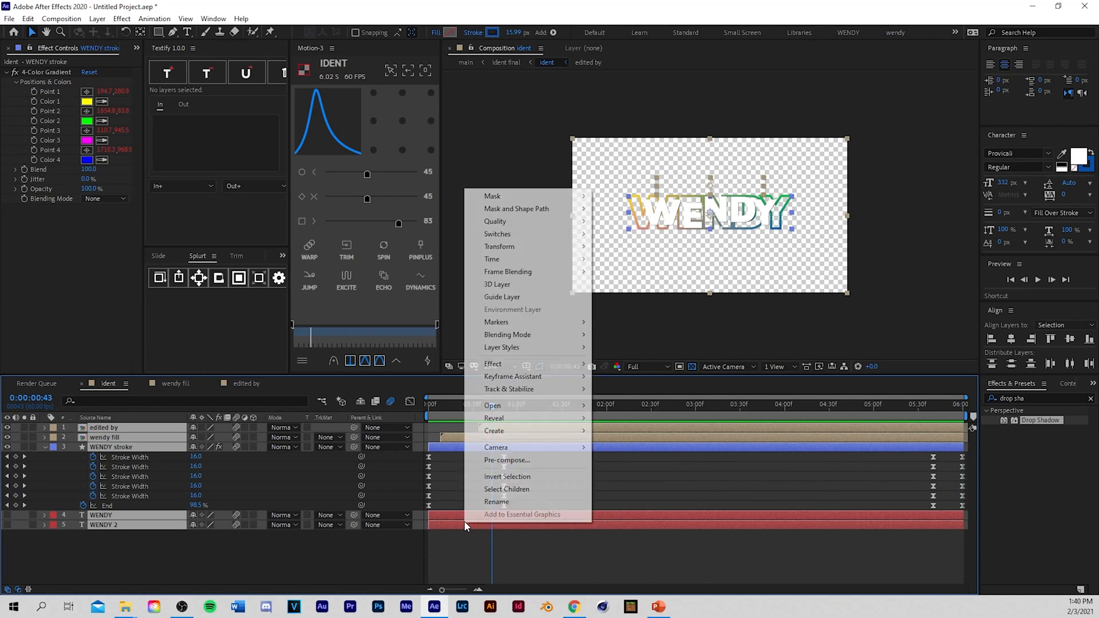
click(497, 460)
double_click(592, 216)
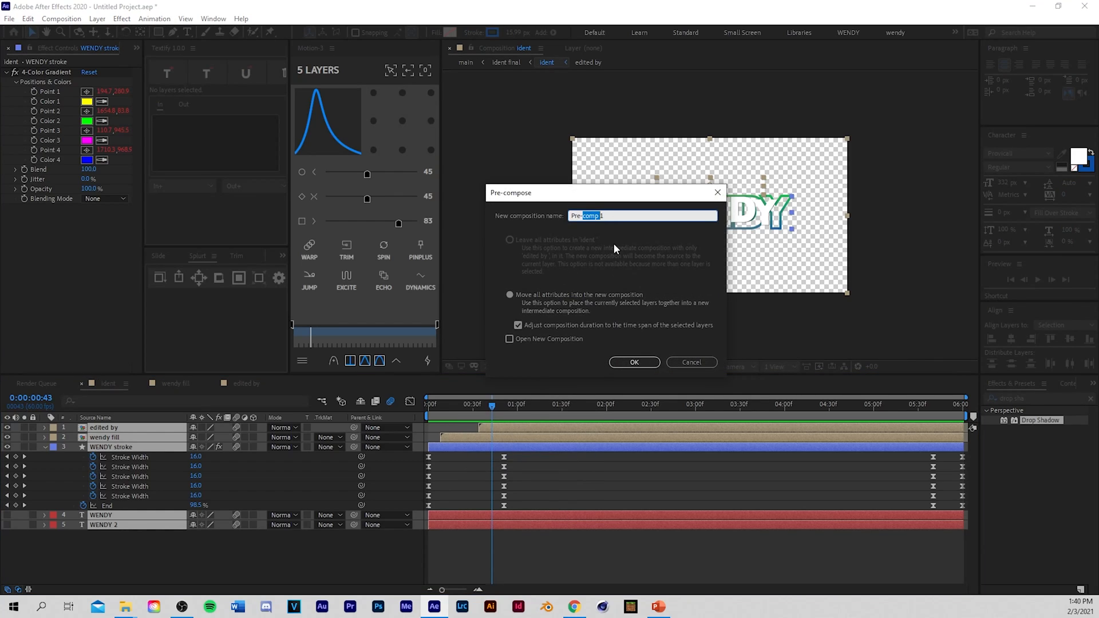
key(ctrl+a)
text(ident)
key(Return)
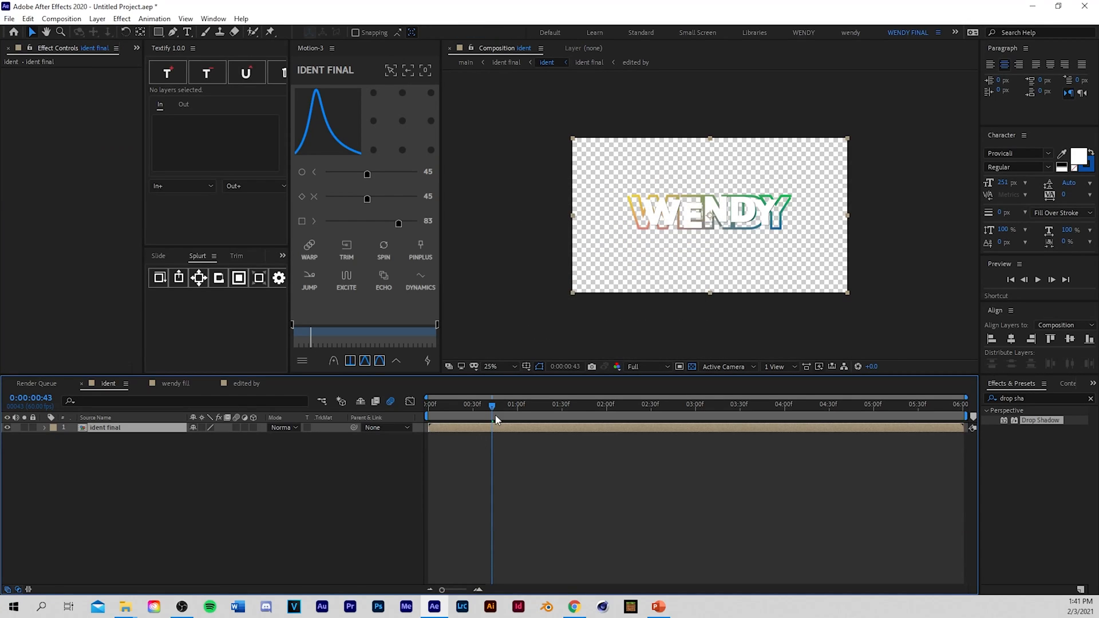
Step: Set the playhead to 0:00:01:40 and show the grid over the composition
drag(496, 419, 577, 397)
click(531, 369)
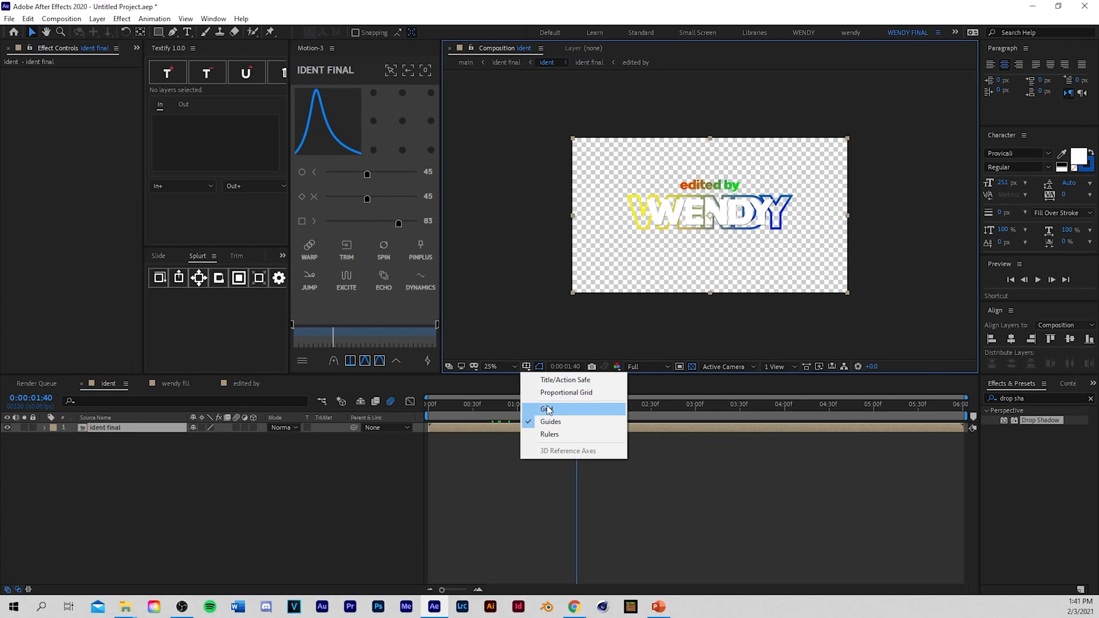
click(542, 410)
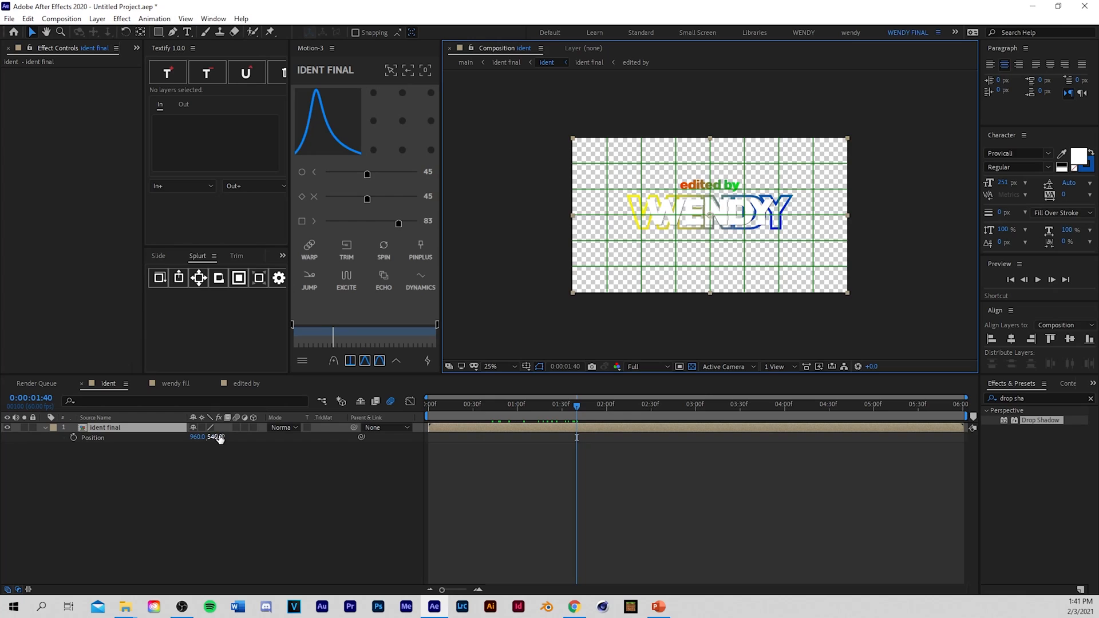
Step: Lower the ident final layer to Position 960, 614 to centre the title on the grid
drag(219, 439, 275, 420)
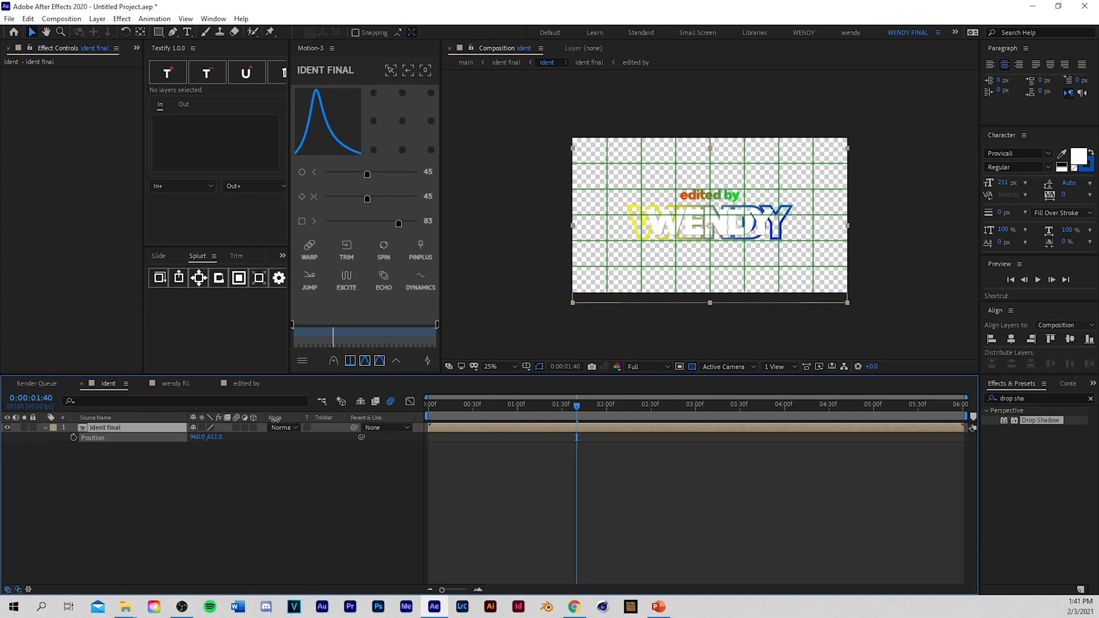
scroll(634, 235, up, 2)
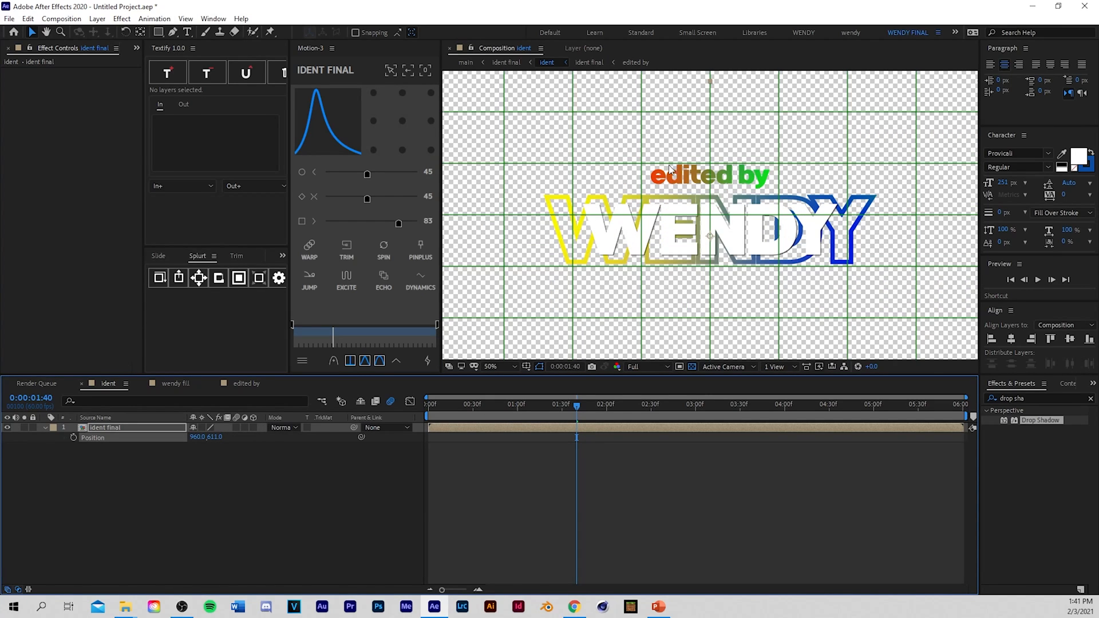
scroll(670, 251, up, 2)
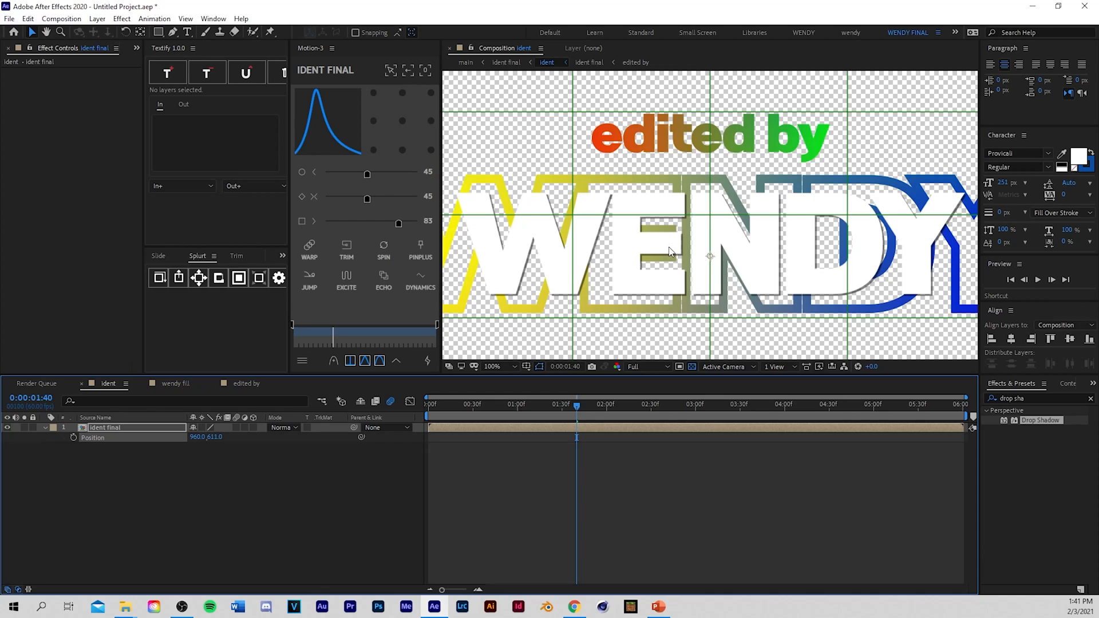
scroll(670, 251, up, 2)
scroll(668, 246, down, 2)
key(Right)
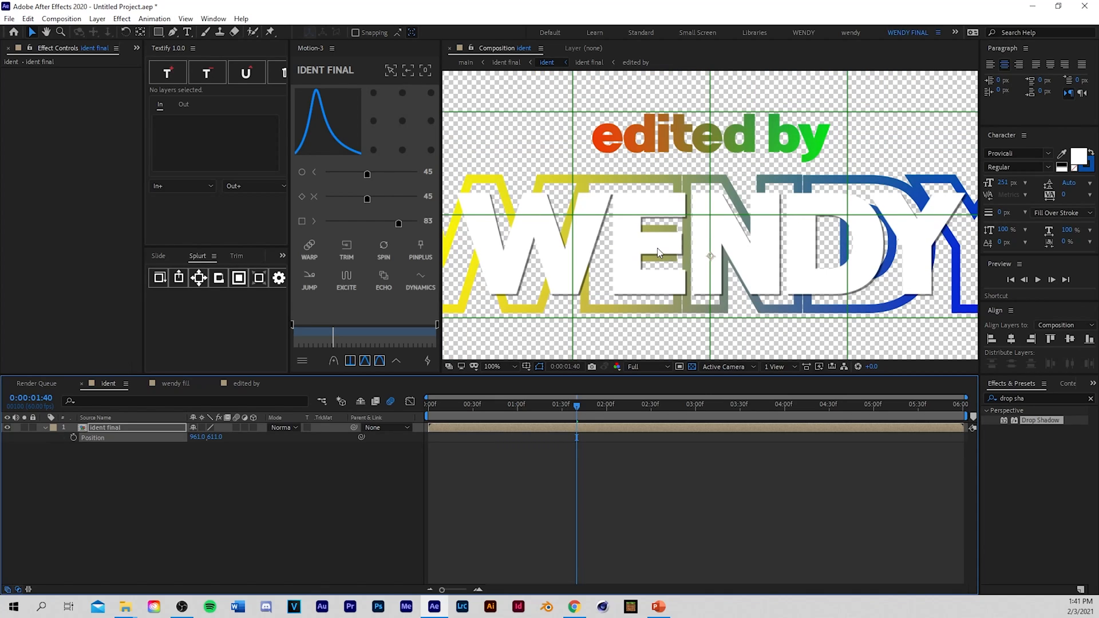
key(Left)
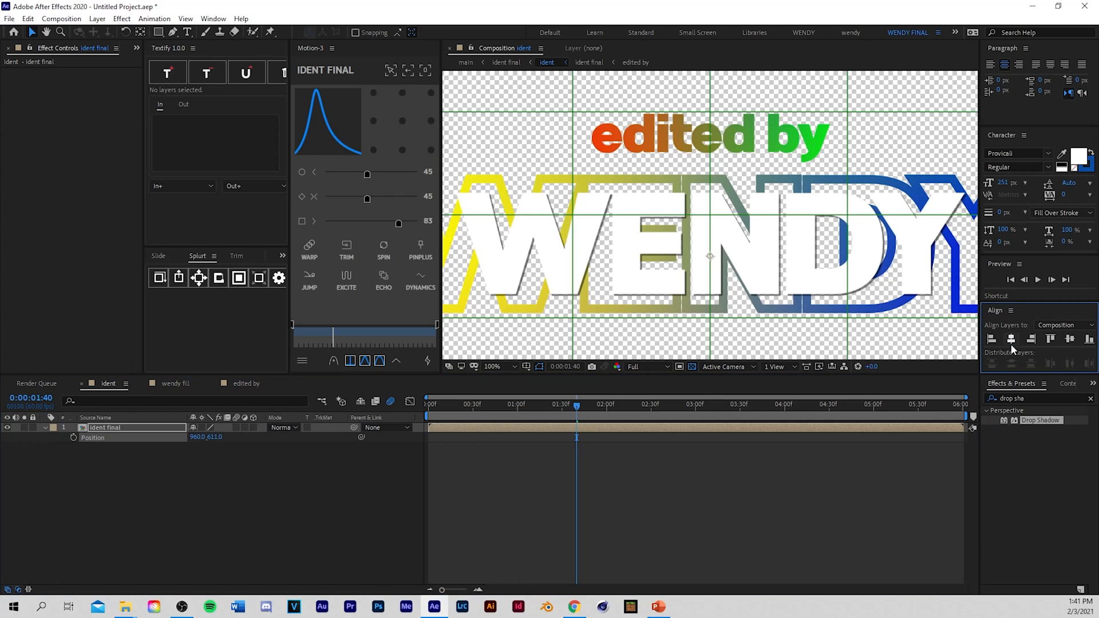
key(Down)
key(Down)
key(Down)
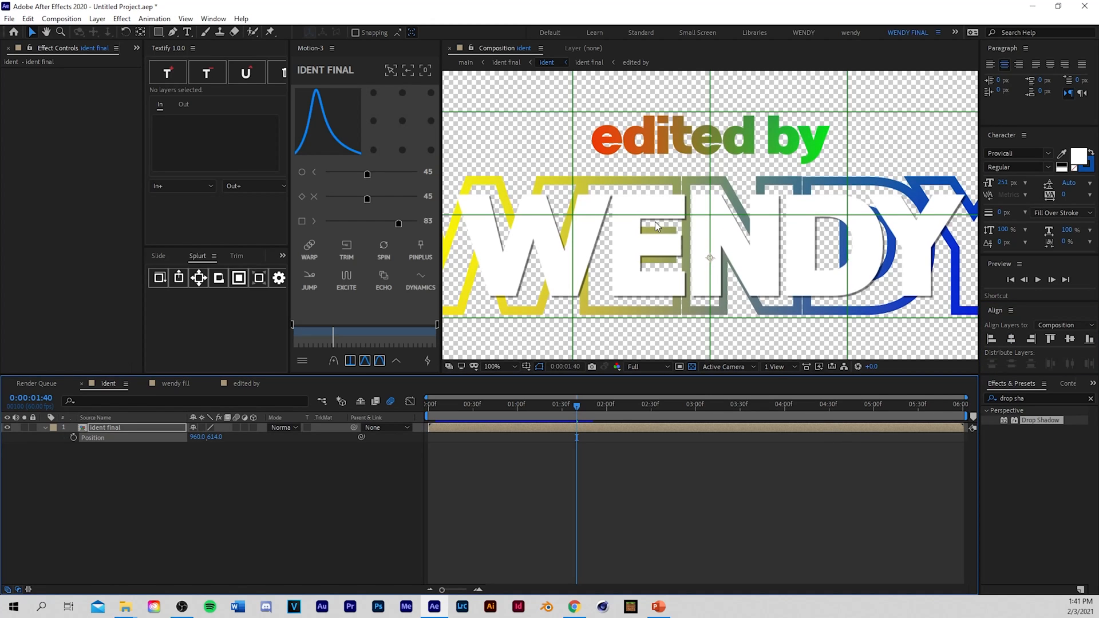
scroll(655, 221, down, 2)
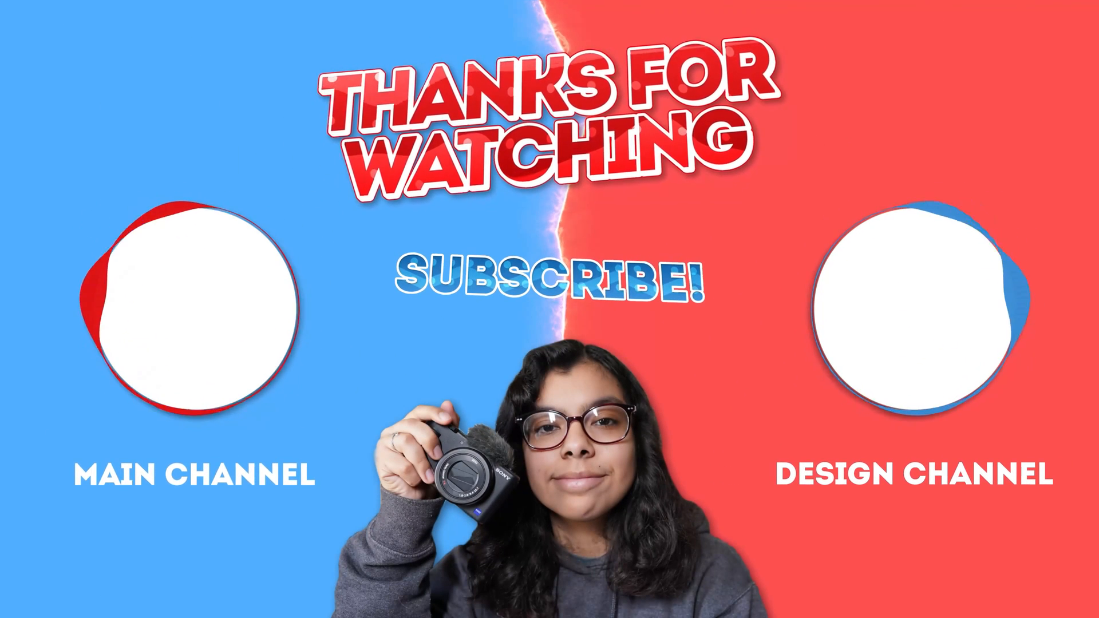